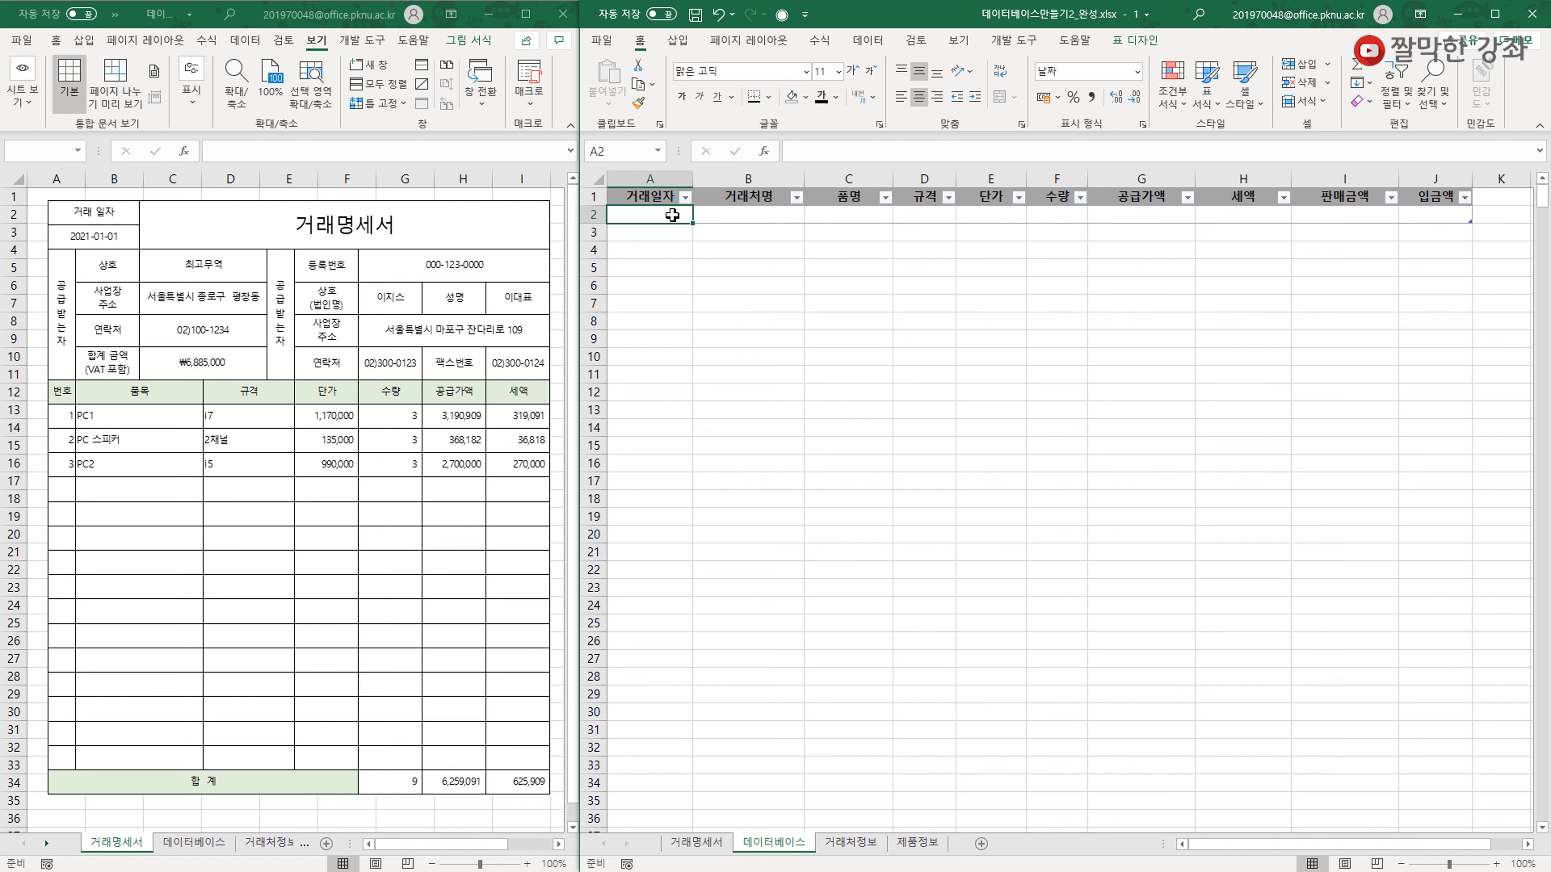
# Enter the transaction date 2021-01-01 in cell A2 of the 데이터베이스 sheet.
pyautogui.click(758, 220)
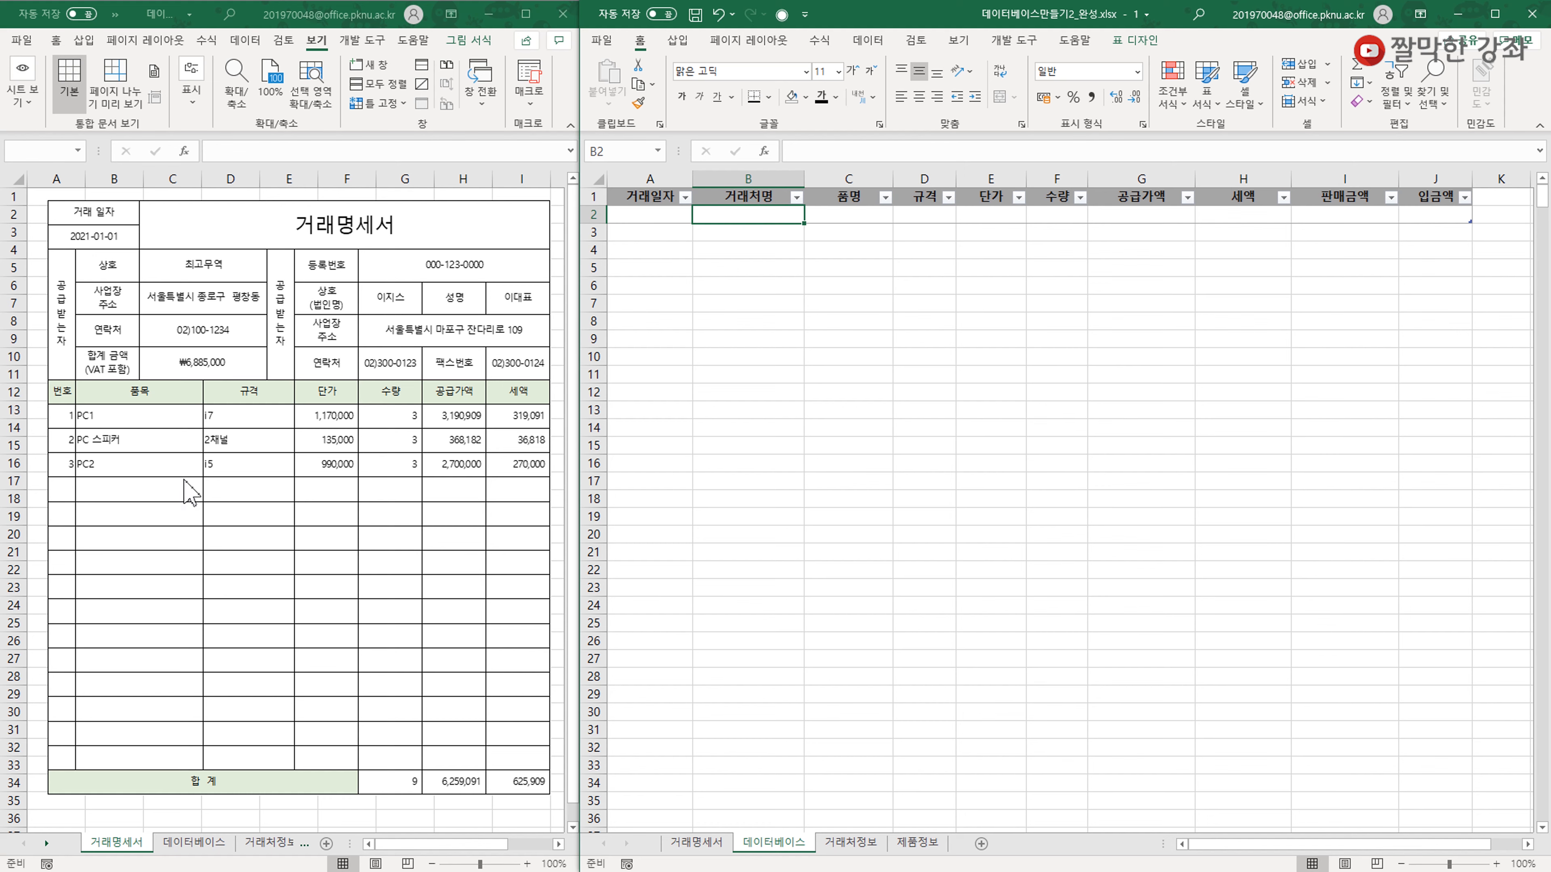
pyautogui.click(652, 213)
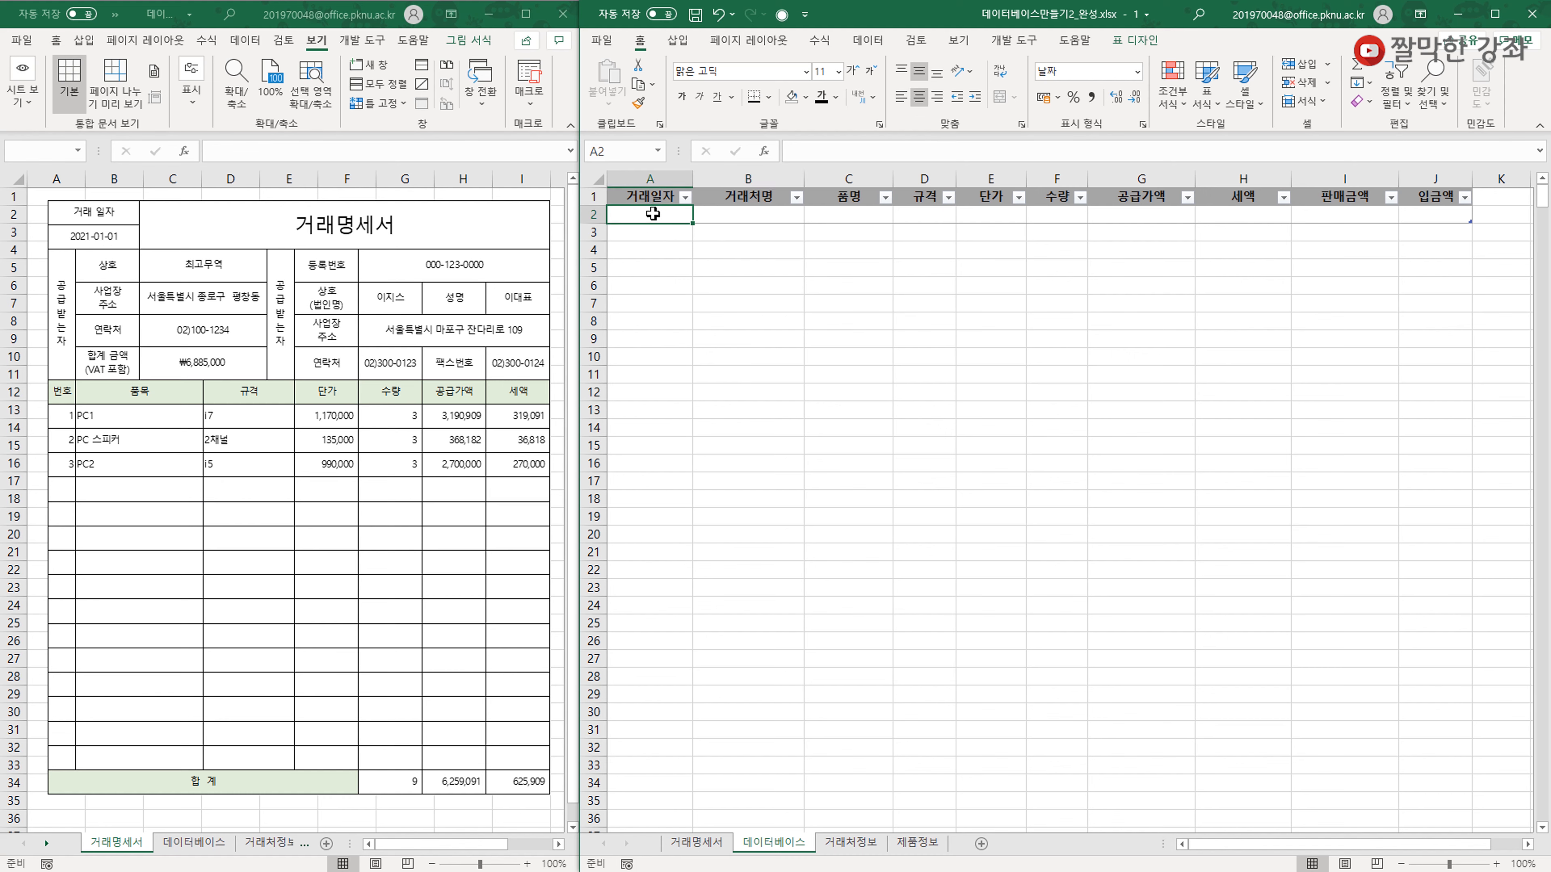
pyautogui.write('2021-')
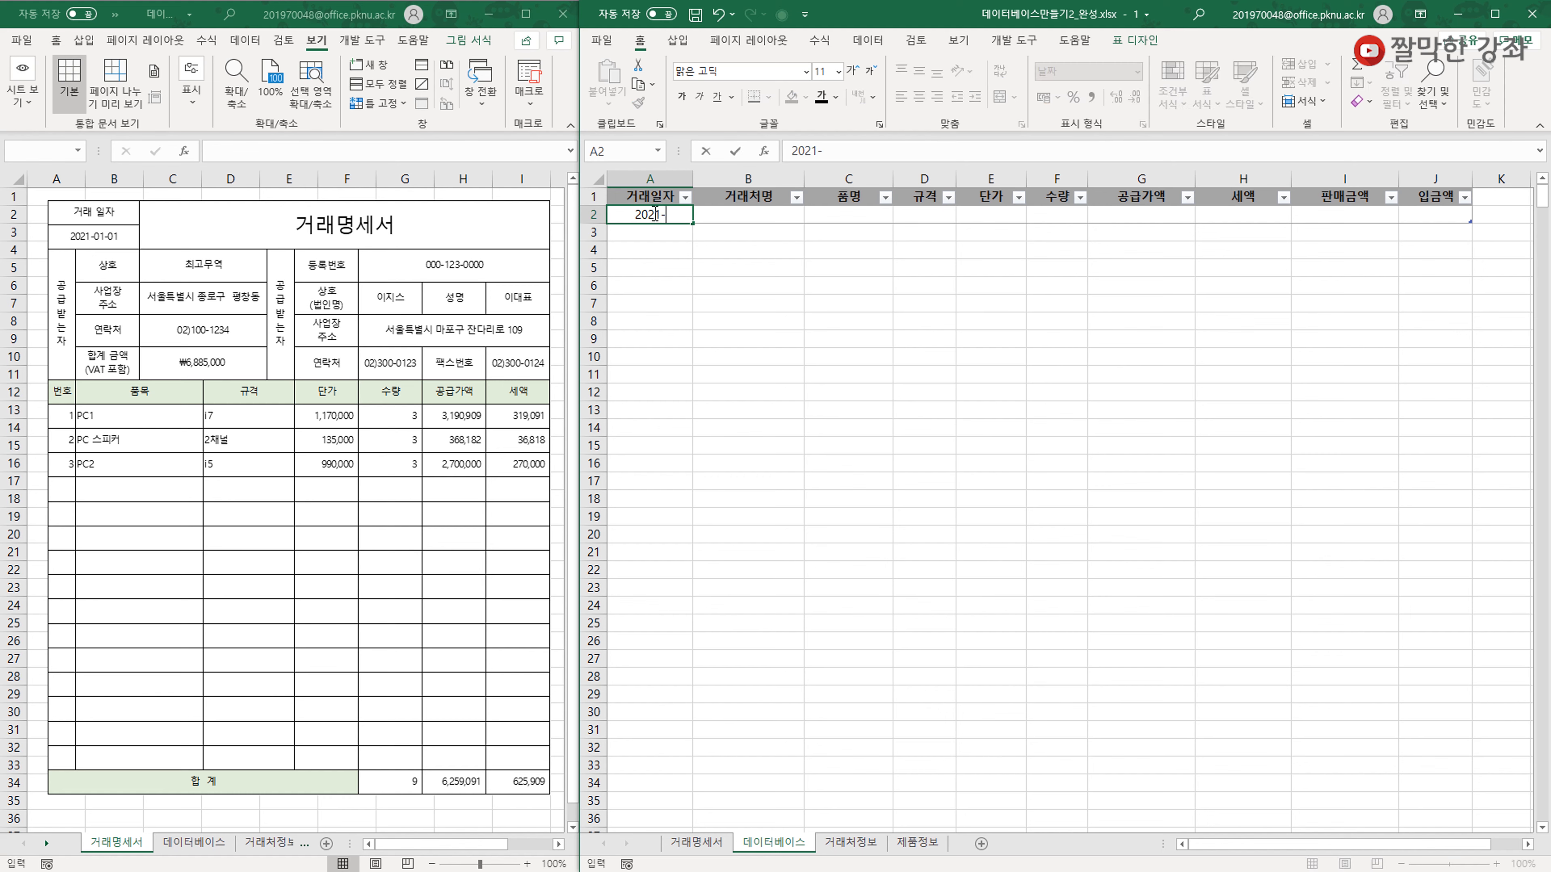
pyautogui.write('01-01')
pyautogui.press('Tab')
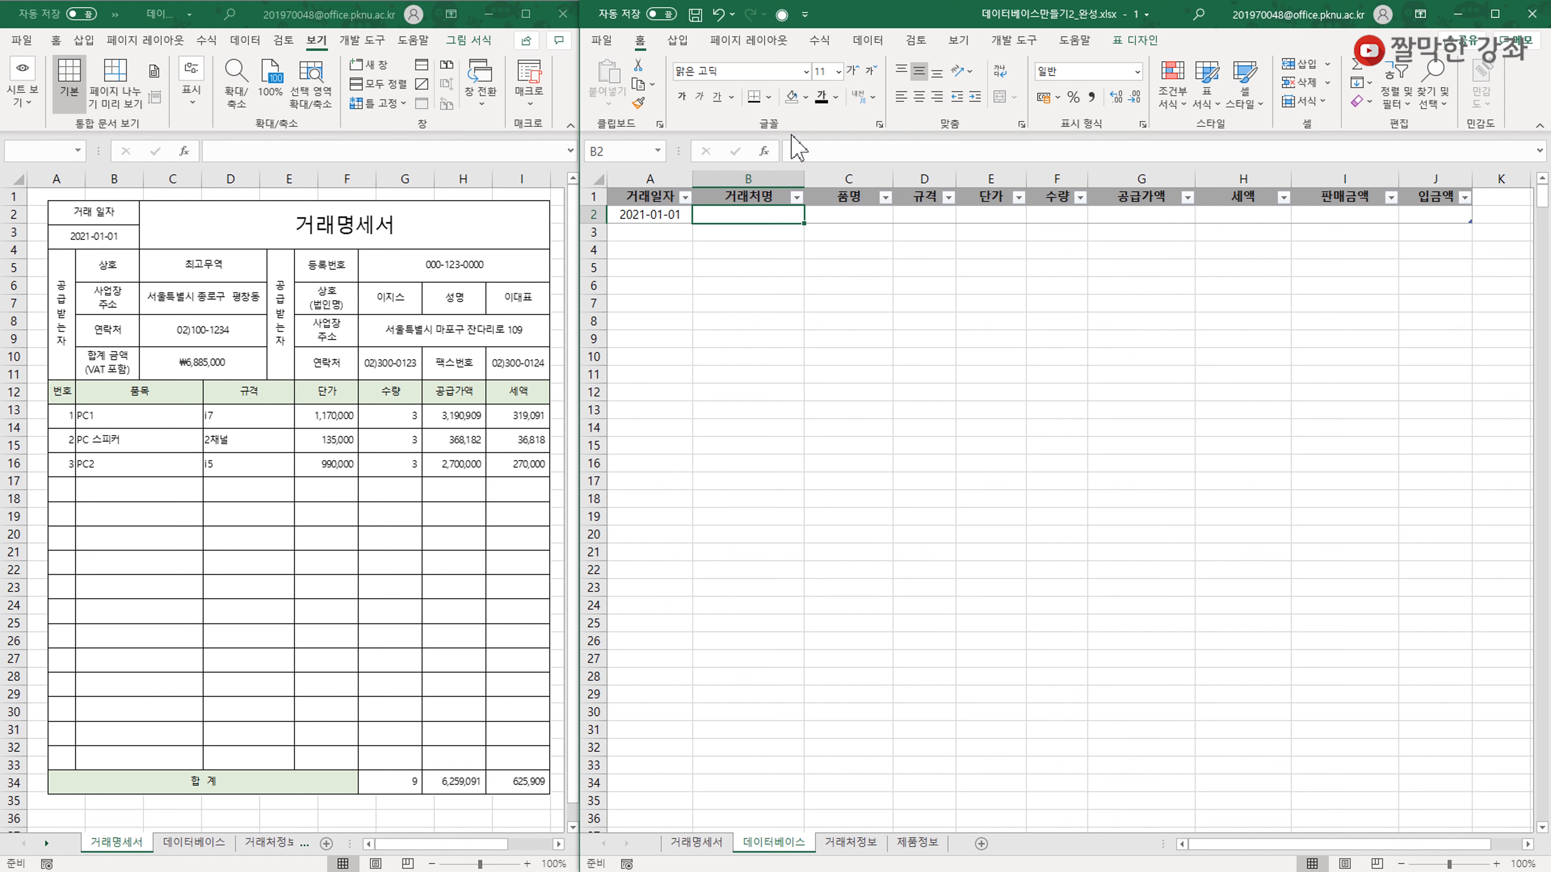
# Add list-type data validation to cell B2 with the source =거래처정보!$A$2:$A$26.
pyautogui.click(867, 41)
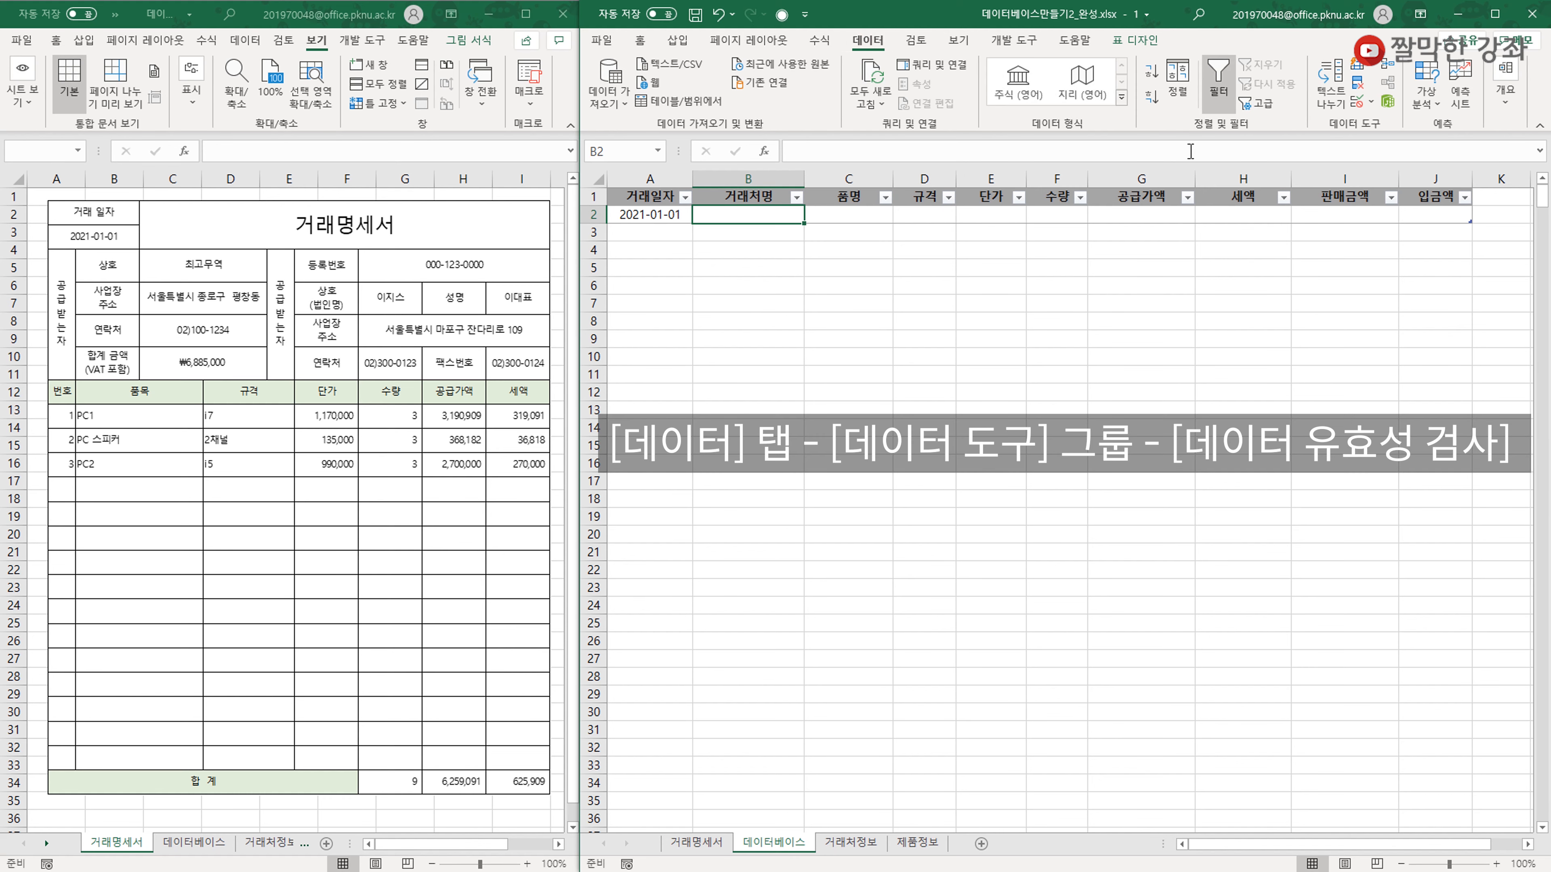
pyautogui.click(1356, 105)
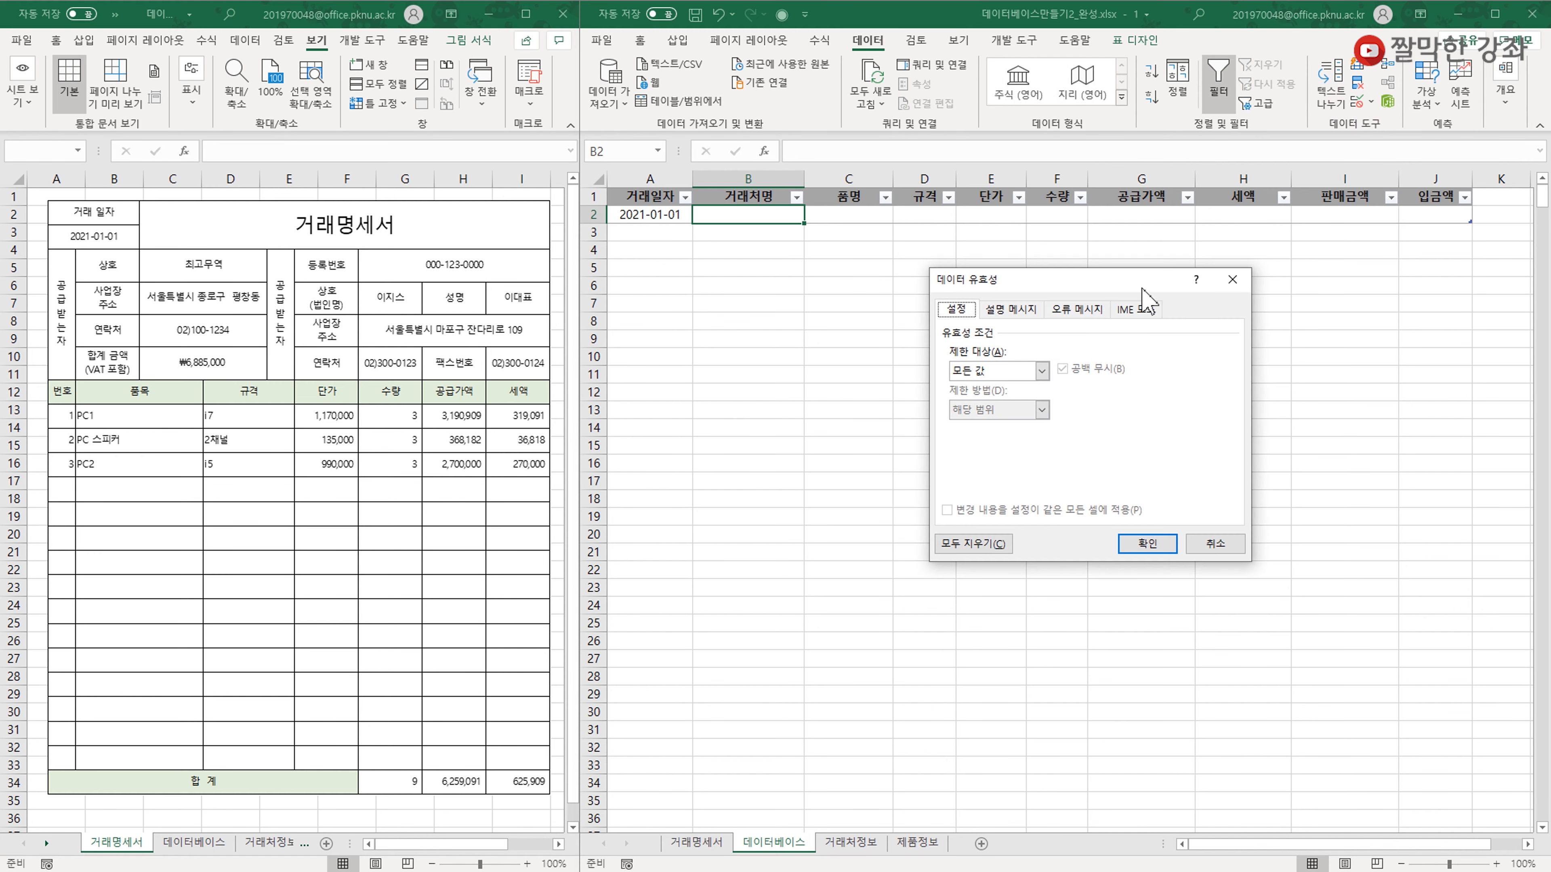
pyautogui.click(1041, 370)
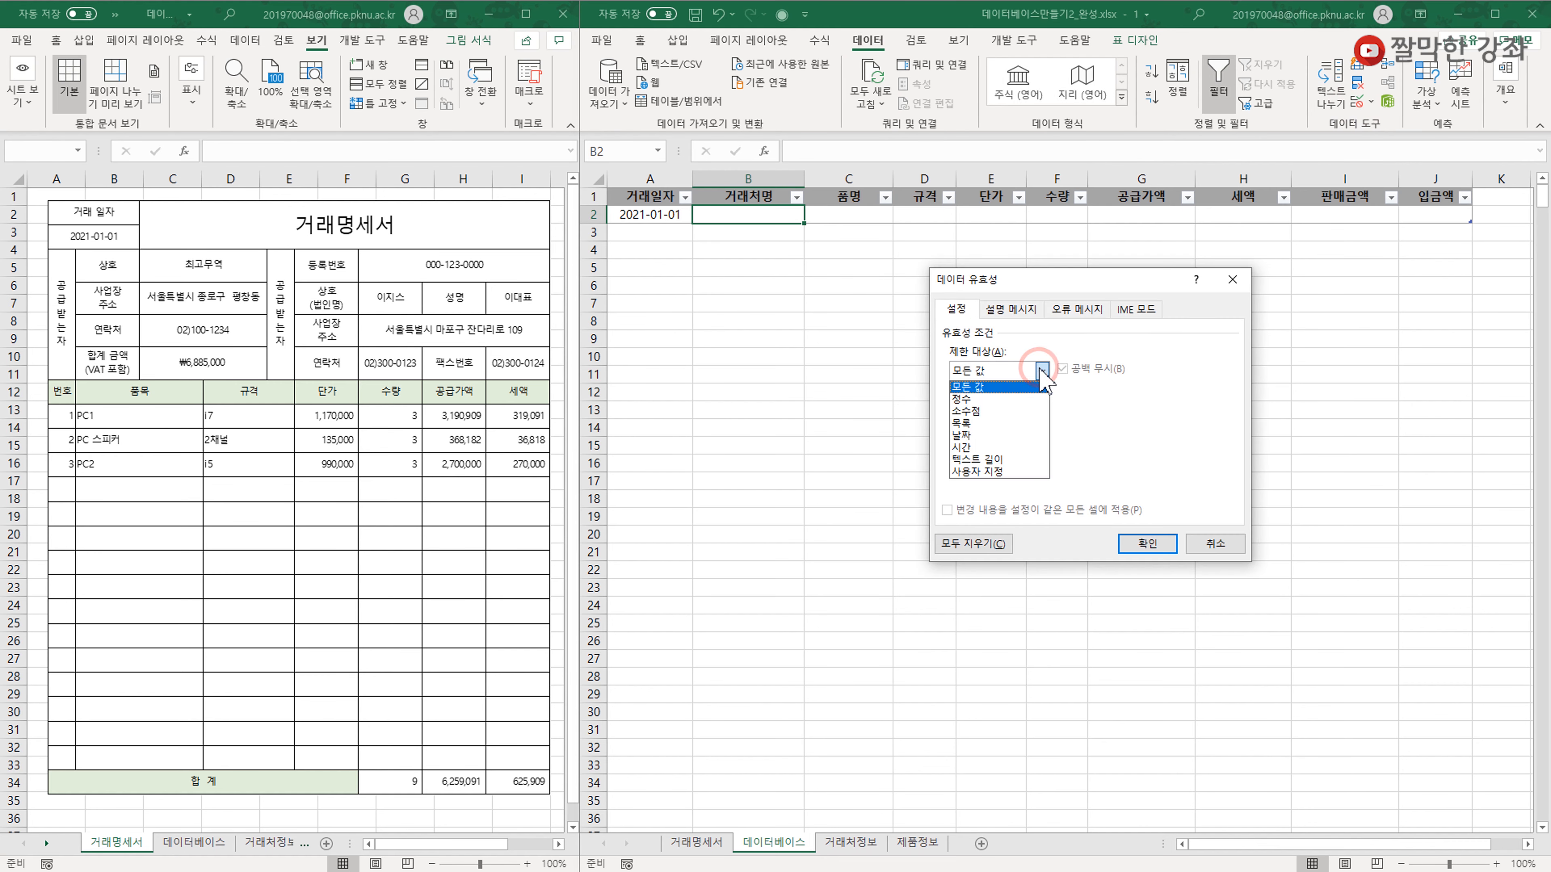
pyautogui.click(972, 422)
pyautogui.click(968, 448)
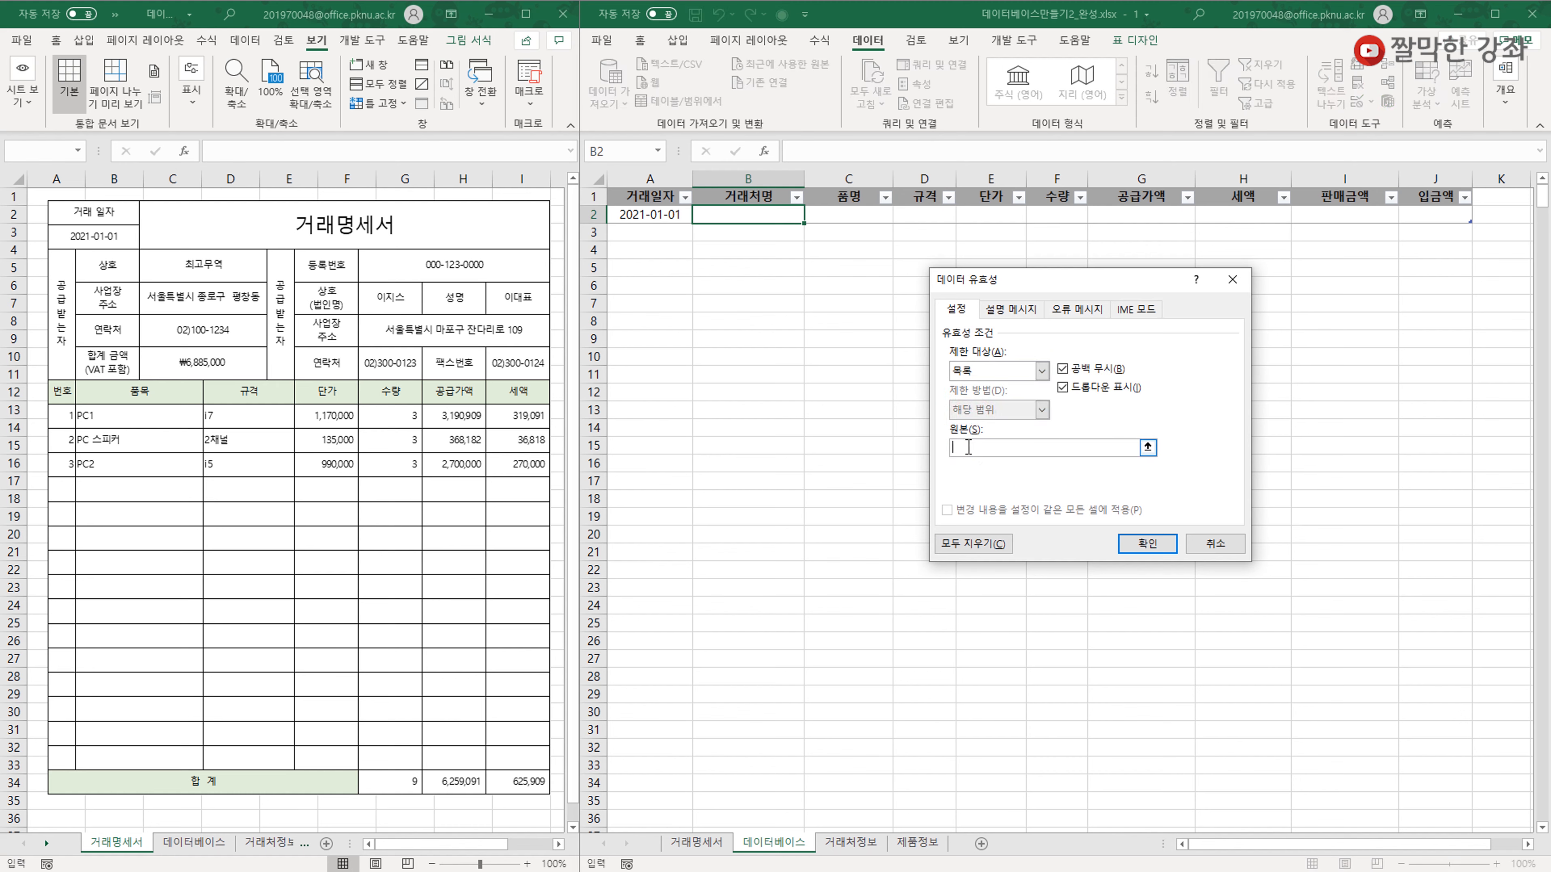
pyautogui.click(852, 846)
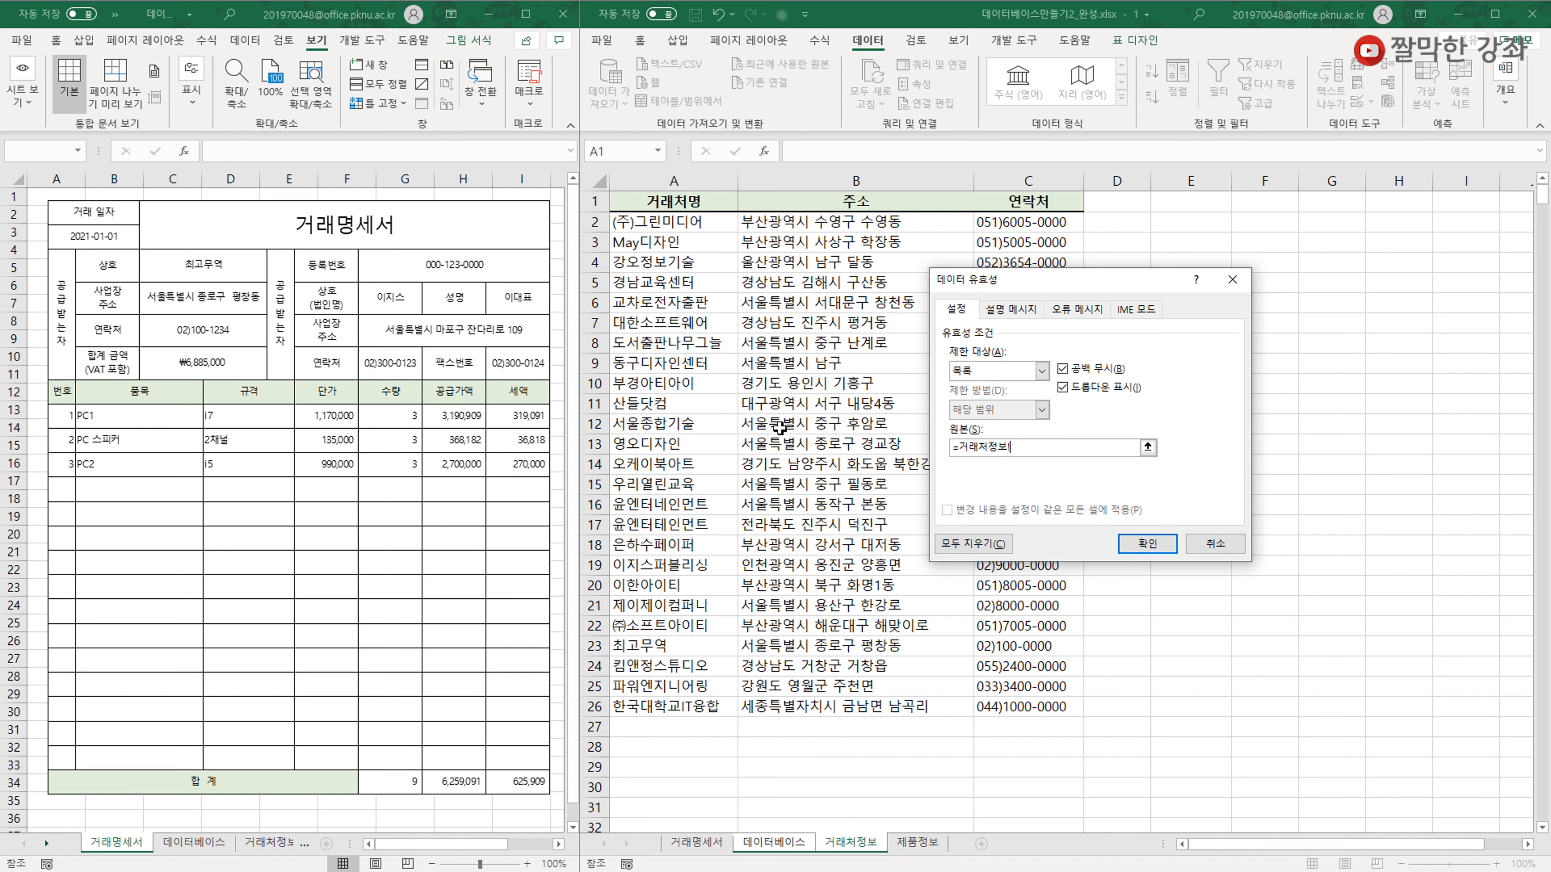
pyautogui.moveTo(681, 223); pyautogui.dragTo(693, 716)
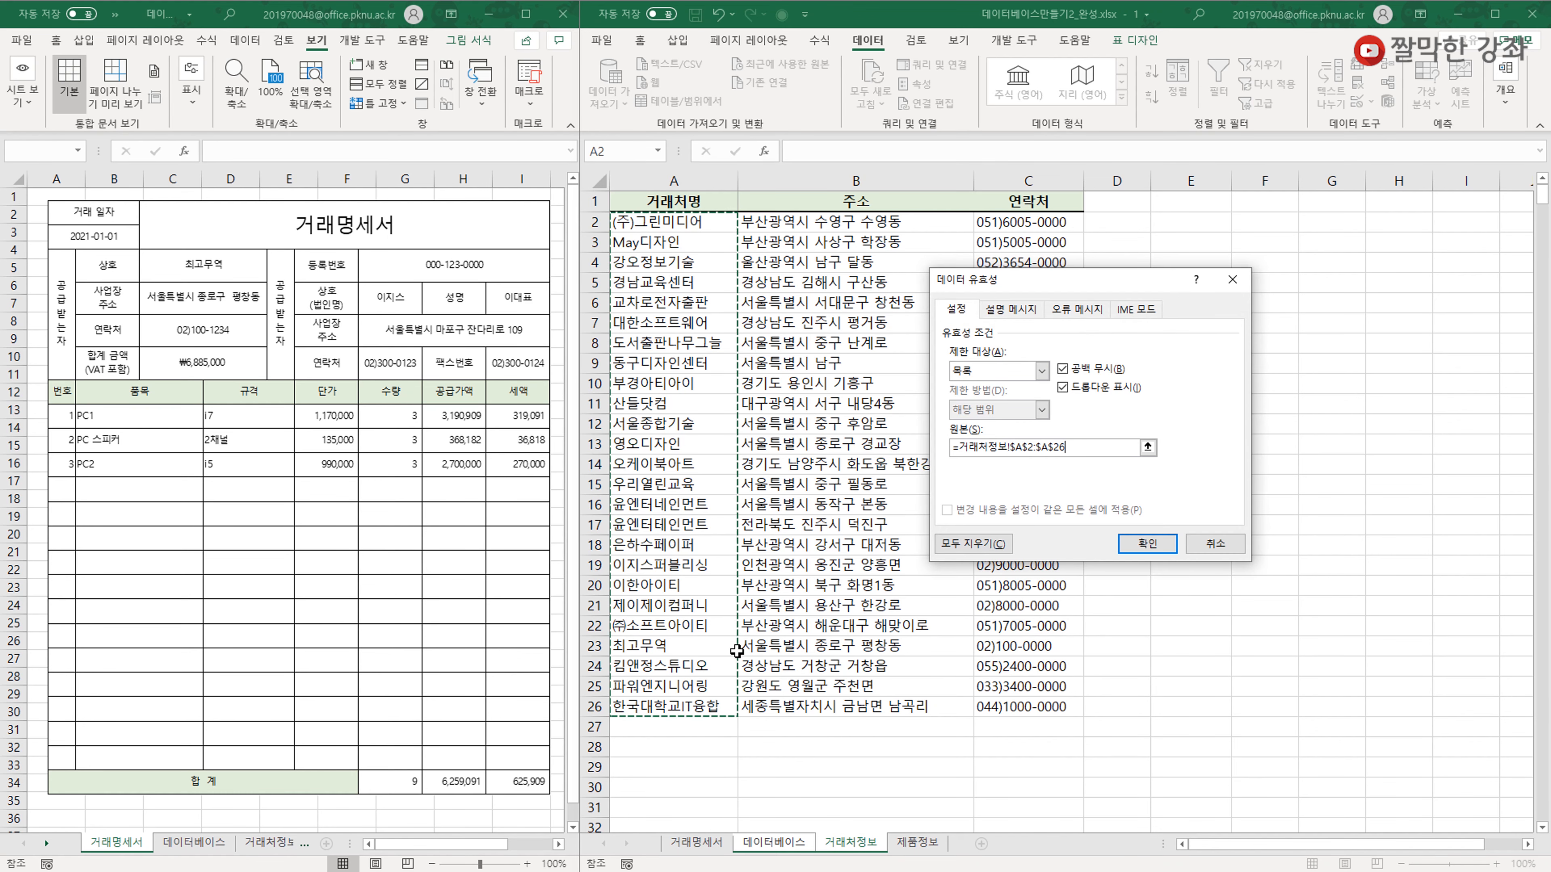
pyautogui.click(1164, 545)
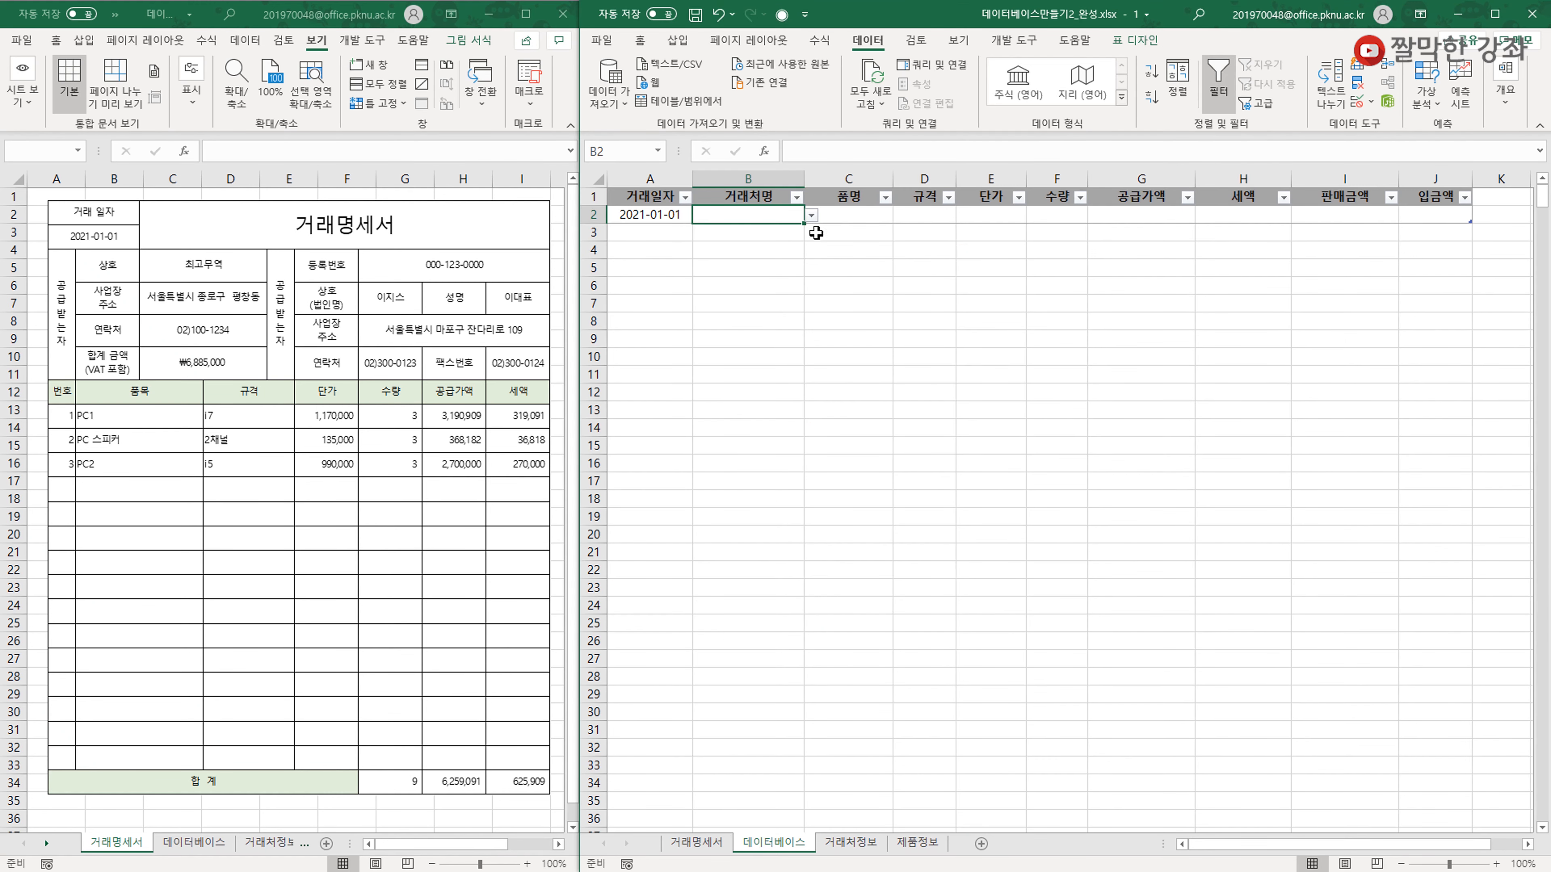
# Choose 최고무역 from the customer list in cell B2.
pyautogui.click(810, 214)
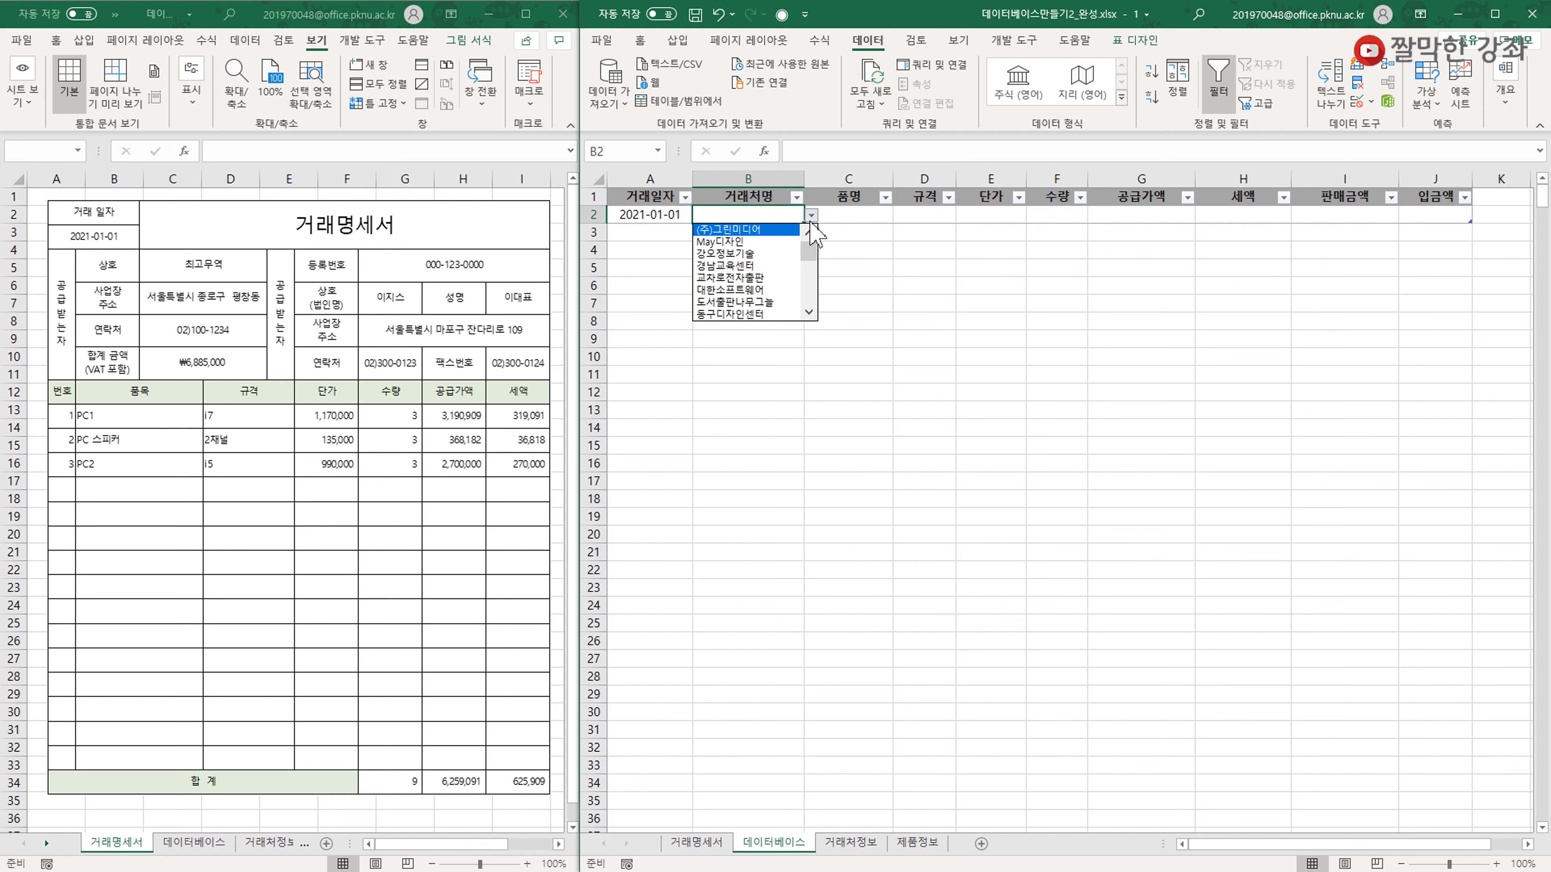
pyautogui.moveTo(807, 246); pyautogui.dragTo(809, 297)
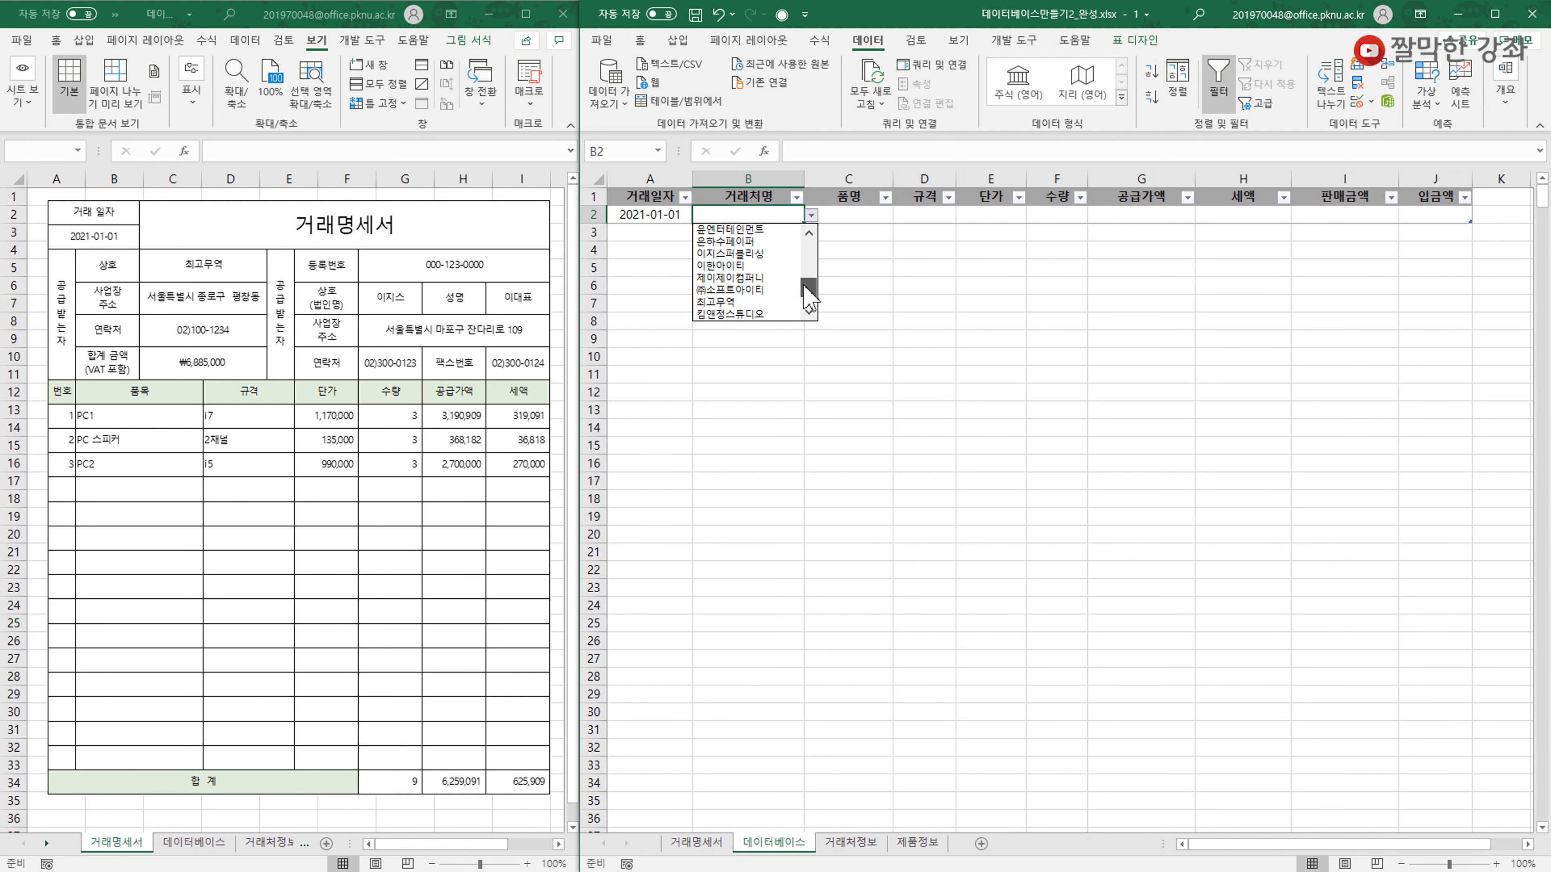
pyautogui.click(720, 302)
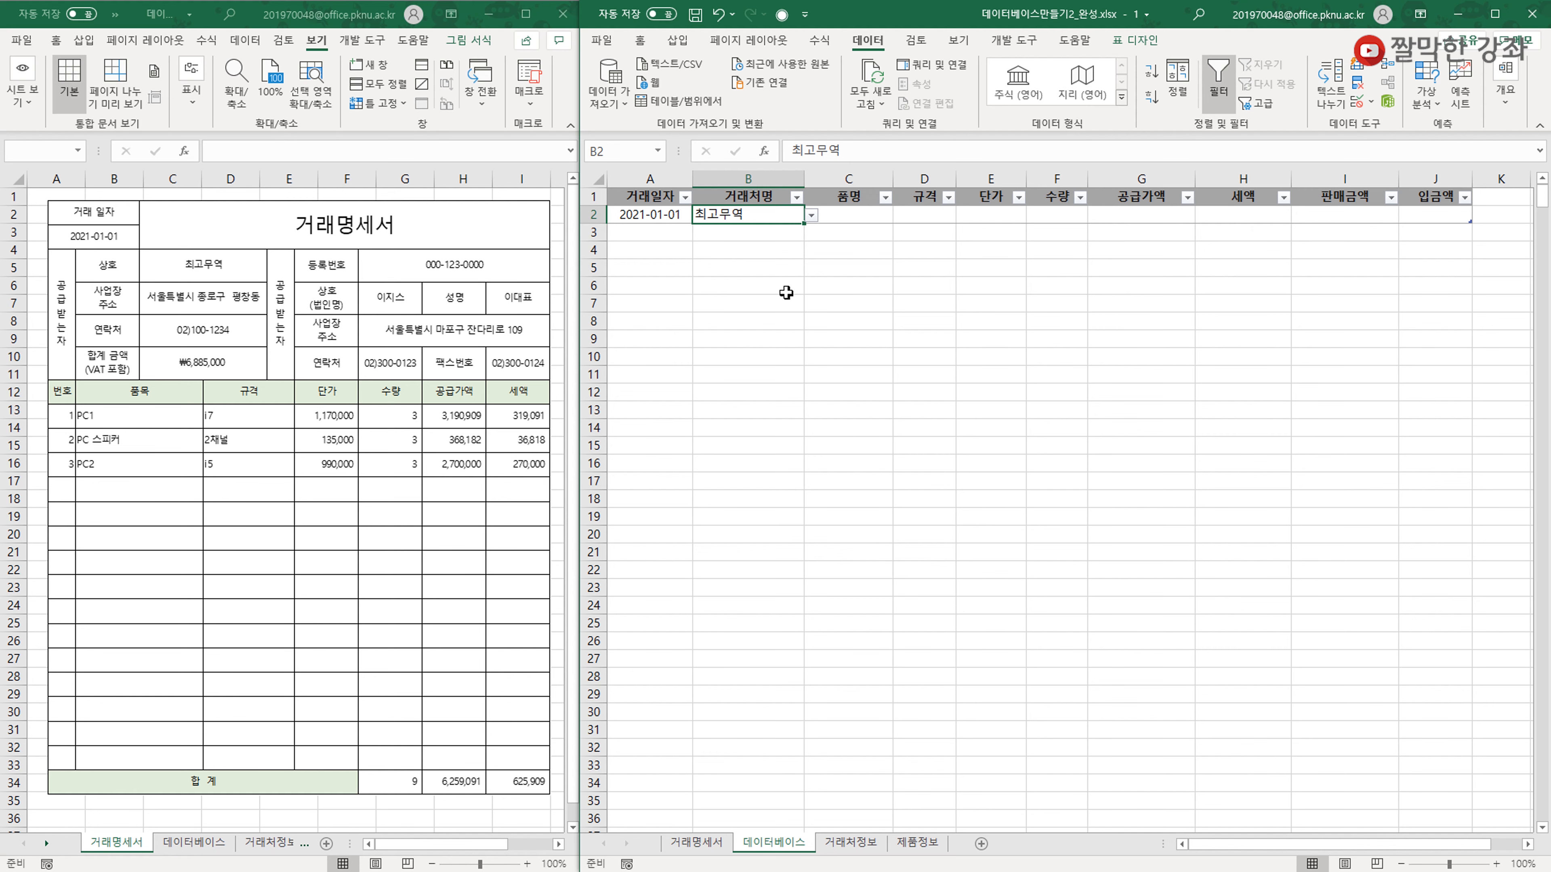
# Add the customer 한국정보대학 with its address and contact number in row 27 of the 거래처정보 sheet.
pyautogui.click(847, 842)
pyautogui.click(660, 733)
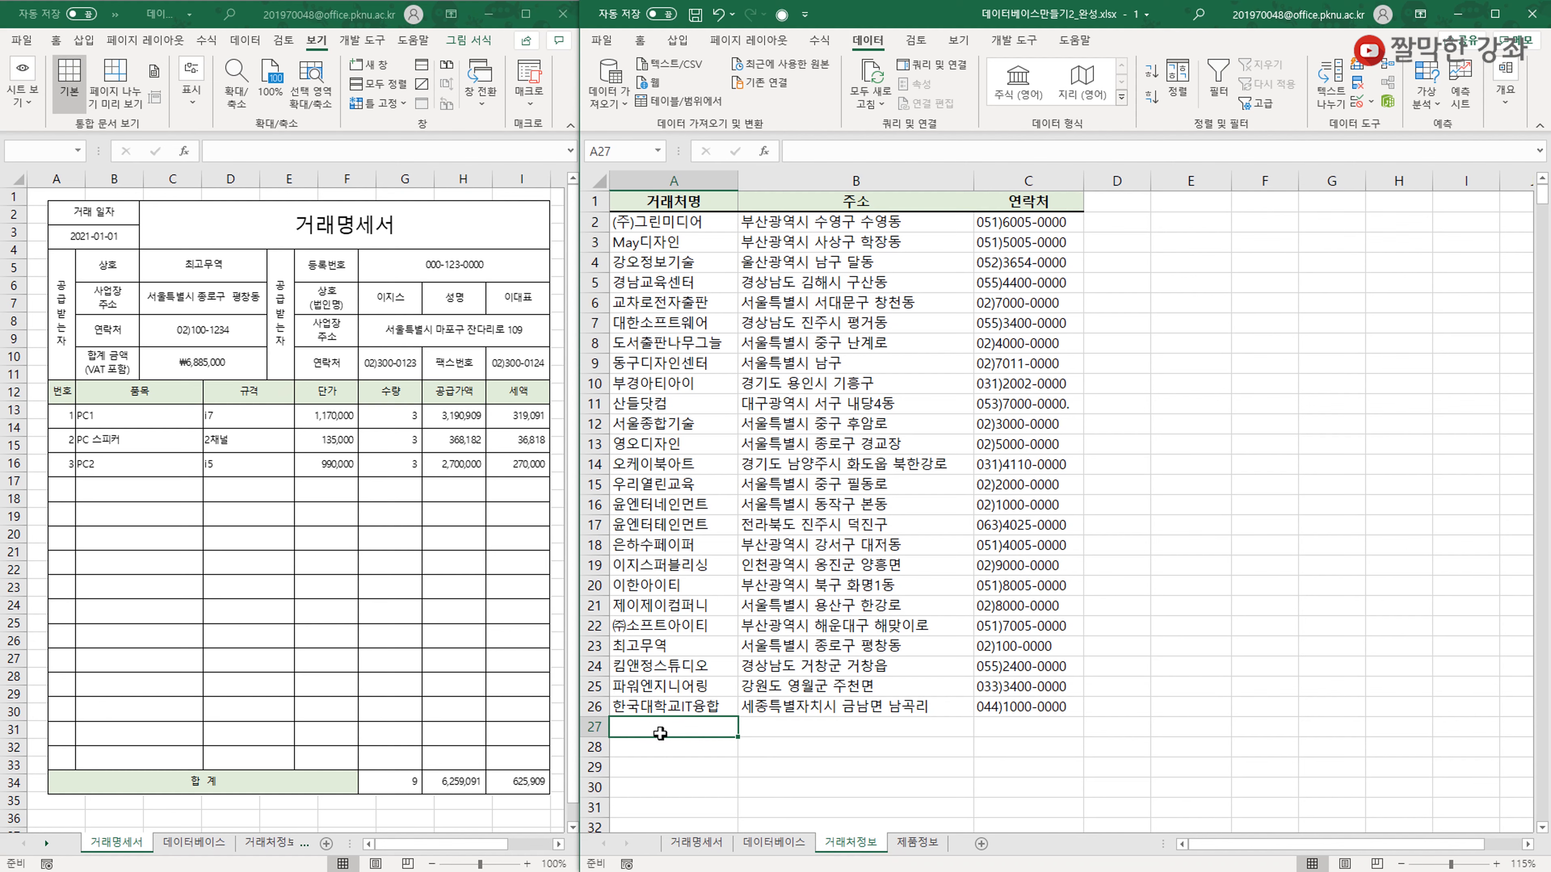
pyautogui.write('한국정보대')
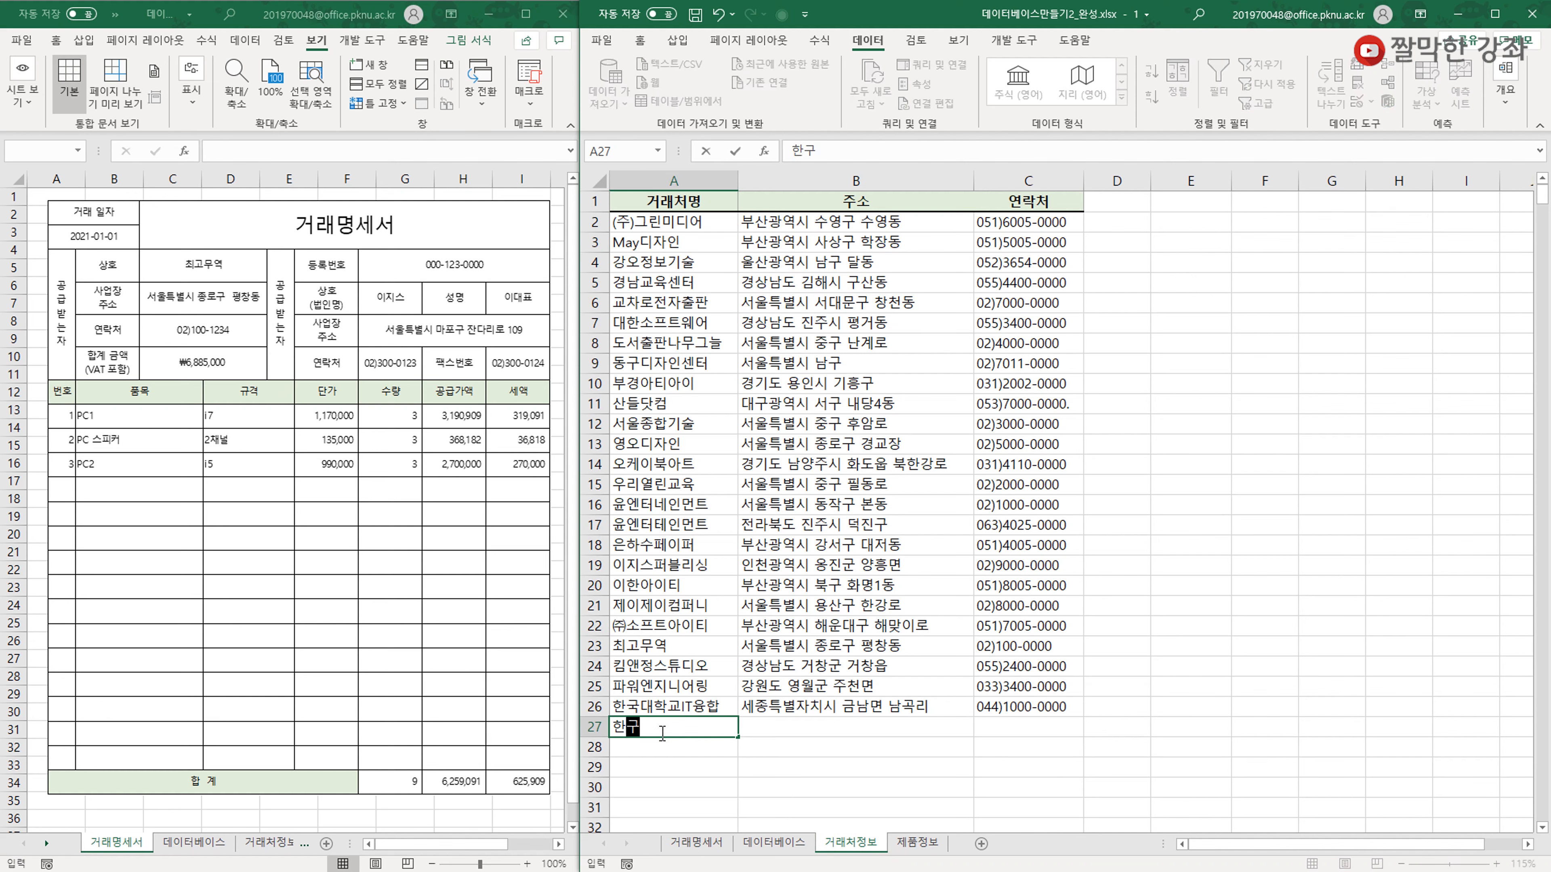
pyautogui.write('학')
pyautogui.press('Tab')
pyautogui.write('서울특')
pyautogui.write('별시 성북구')
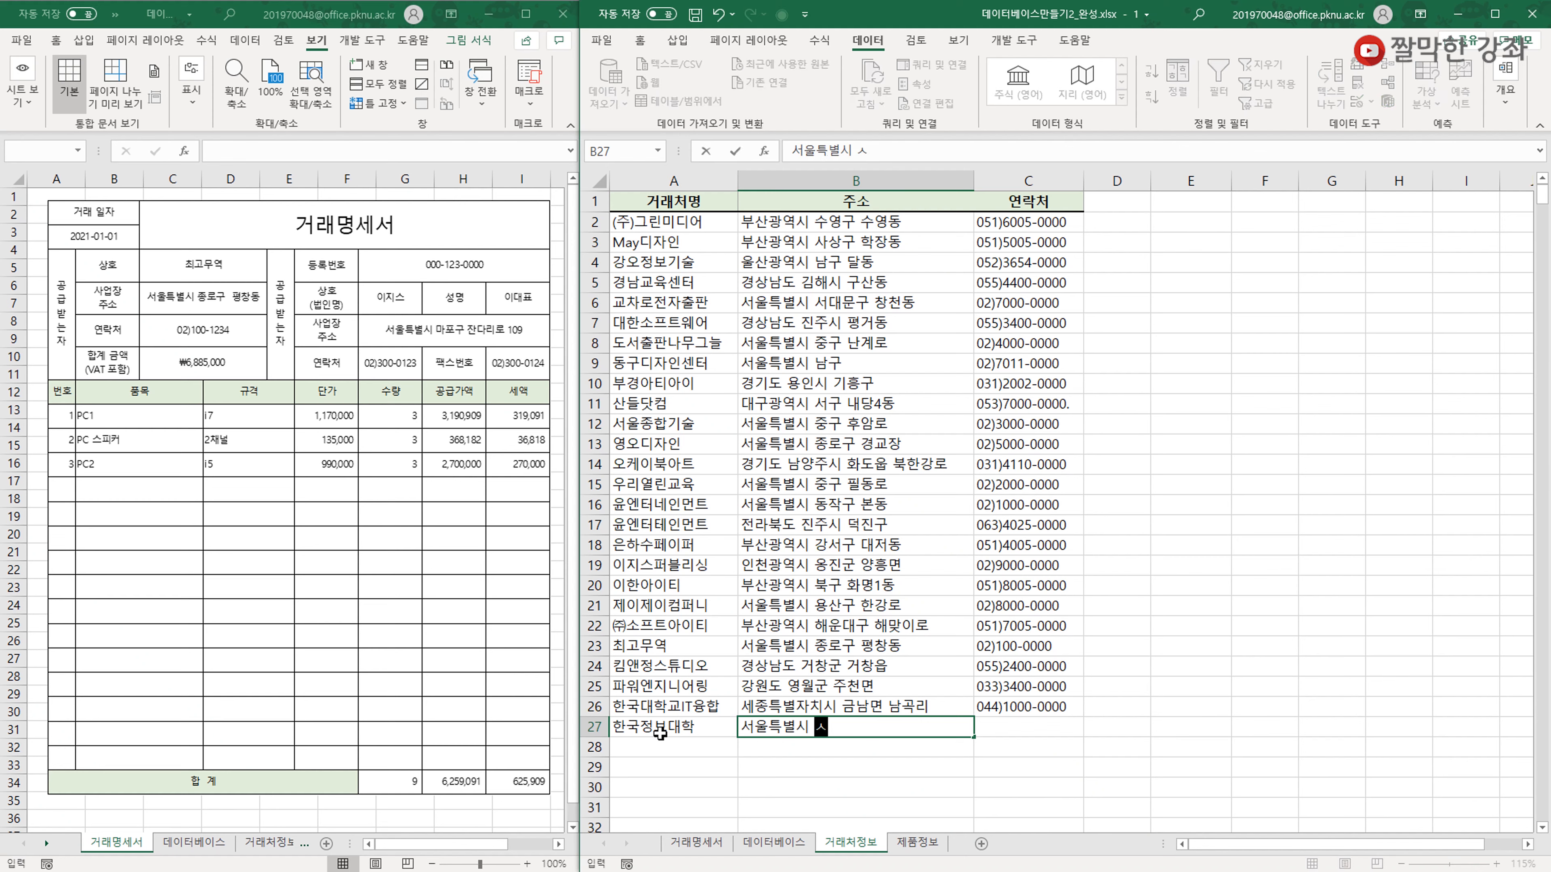
pyautogui.press('Tab')
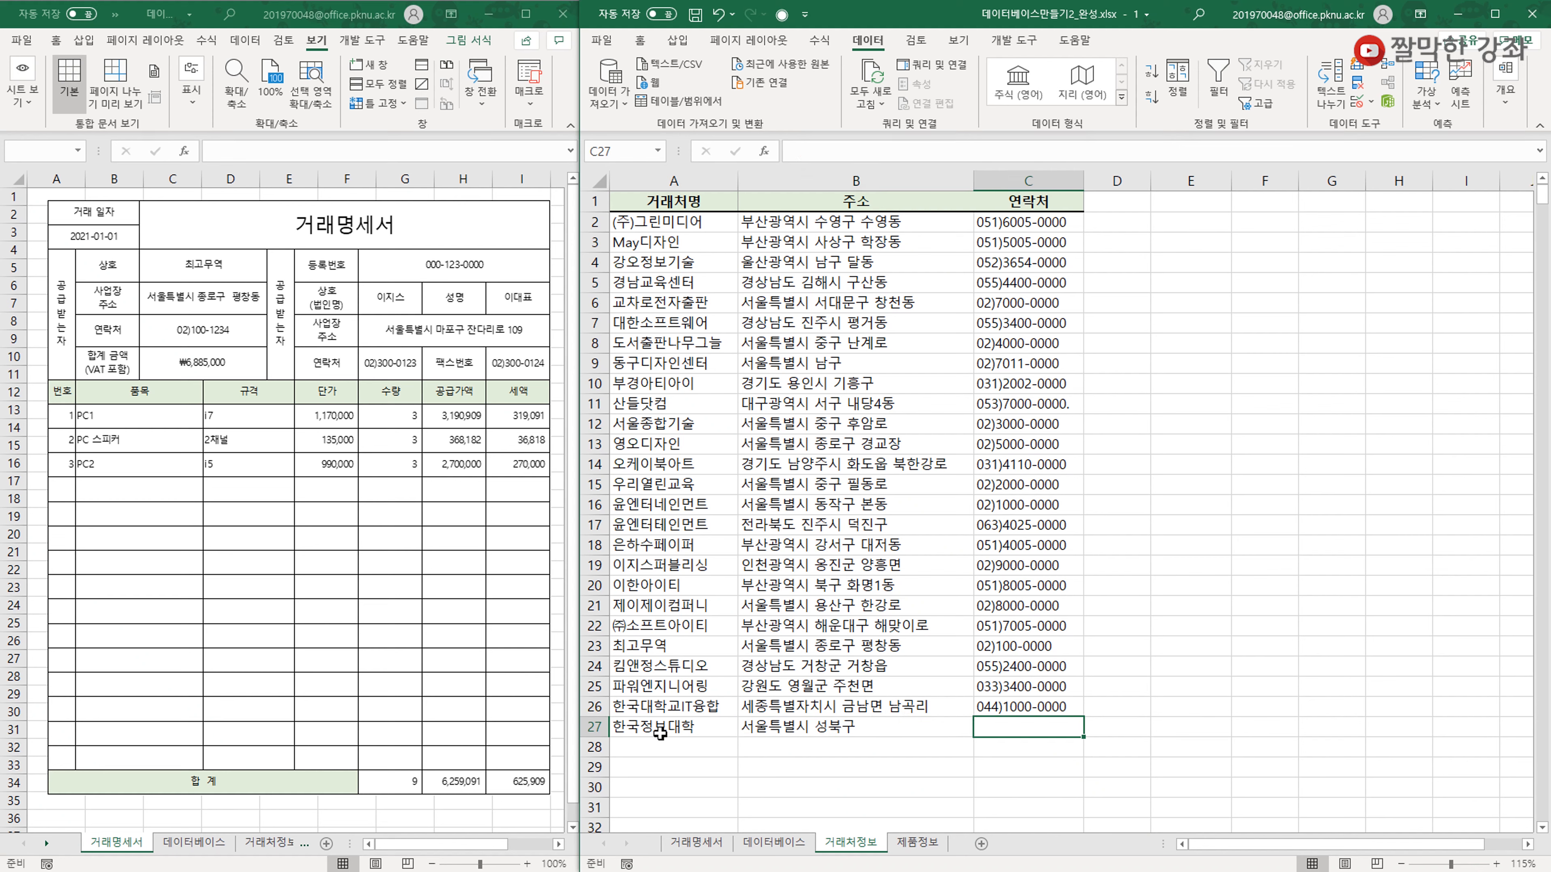
pyautogui.write('02)')
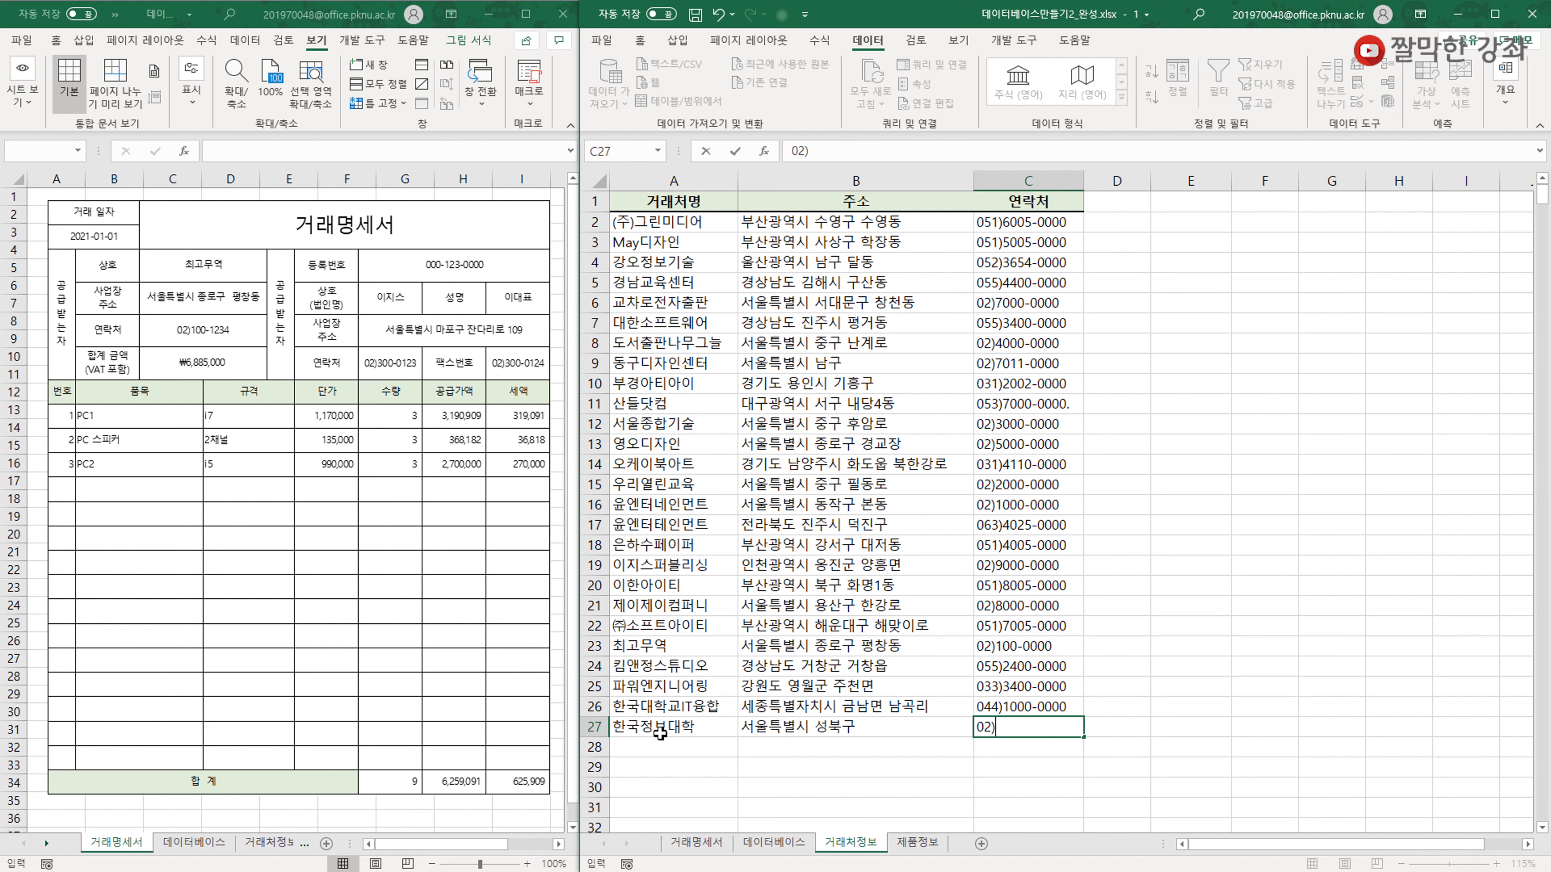
pyautogui.write('6000-0000')
pyautogui.press('Return')
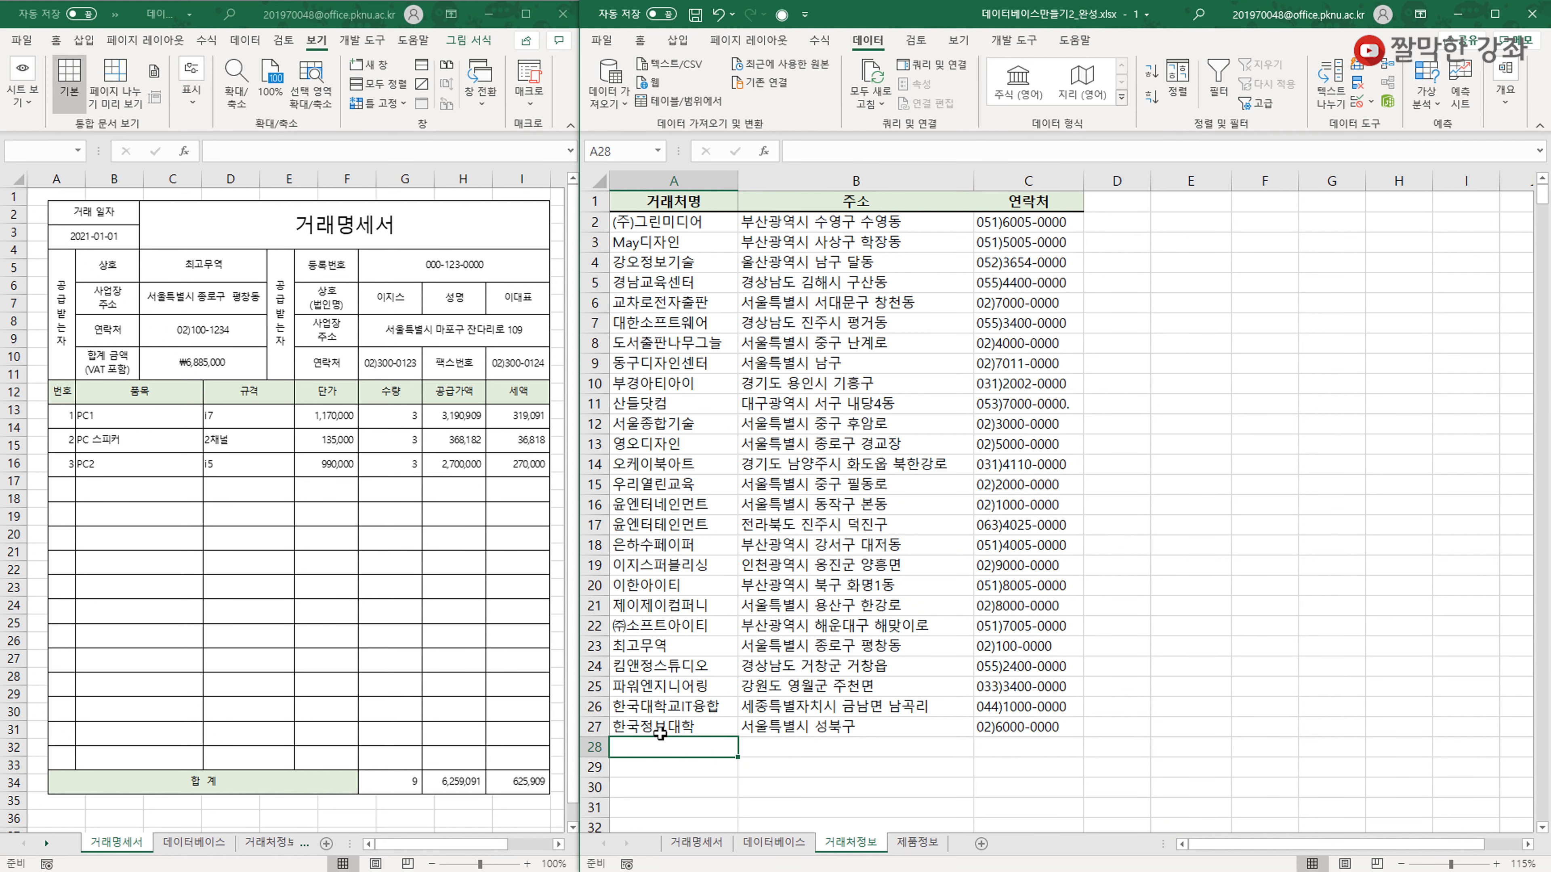
pyautogui.click(746, 522)
# Check the customer list offered in cell B2 of the 데이터베이스 sheet for the newly added customer.
pyautogui.click(774, 844)
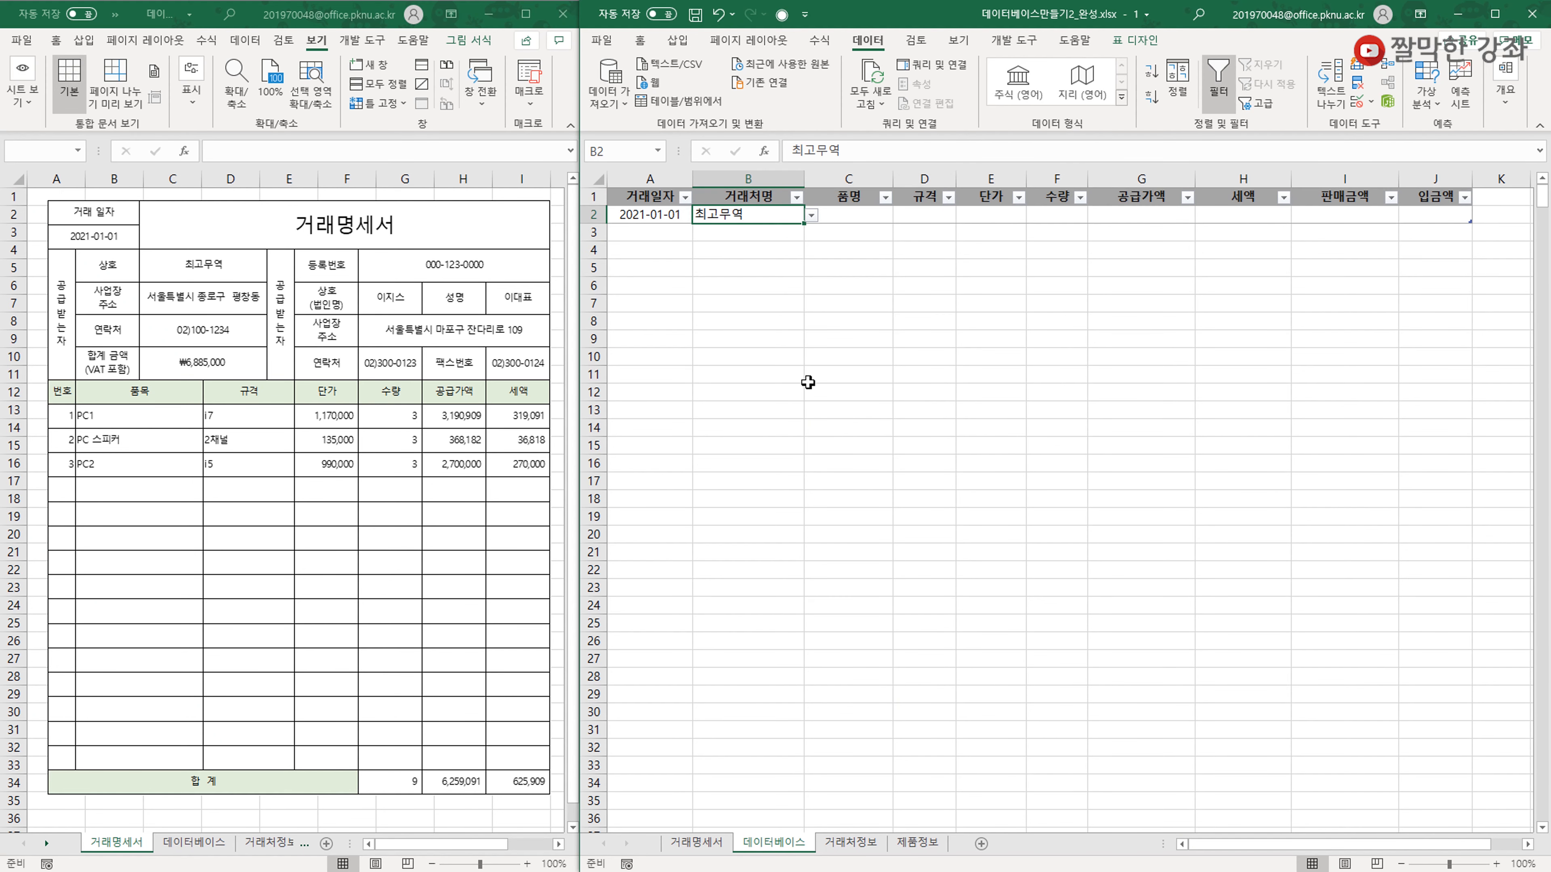
pyautogui.click(811, 215)
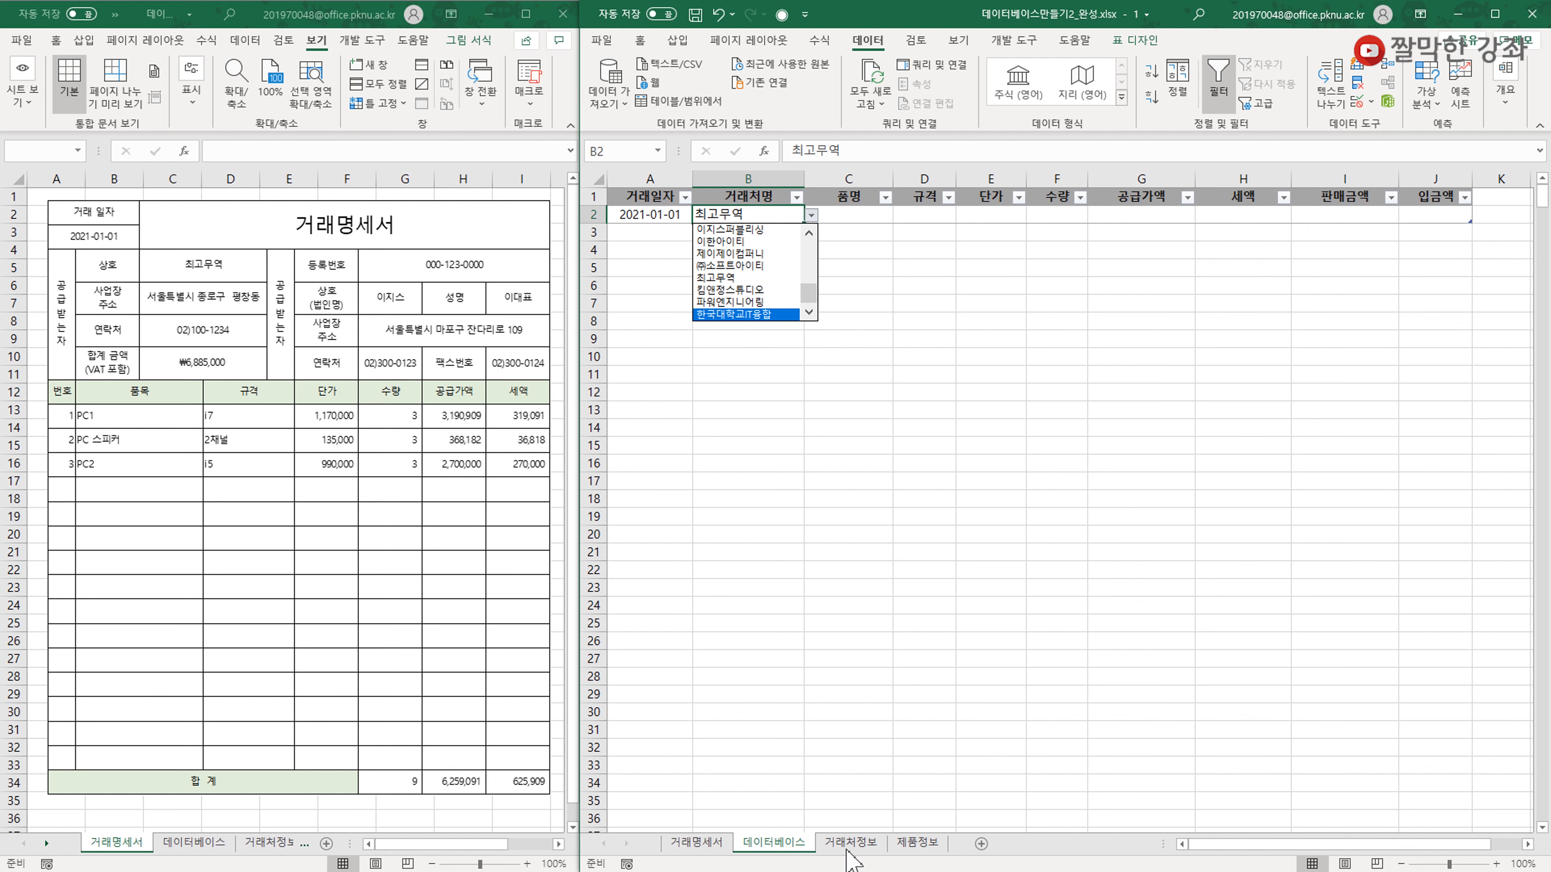
pyautogui.press('Escape')
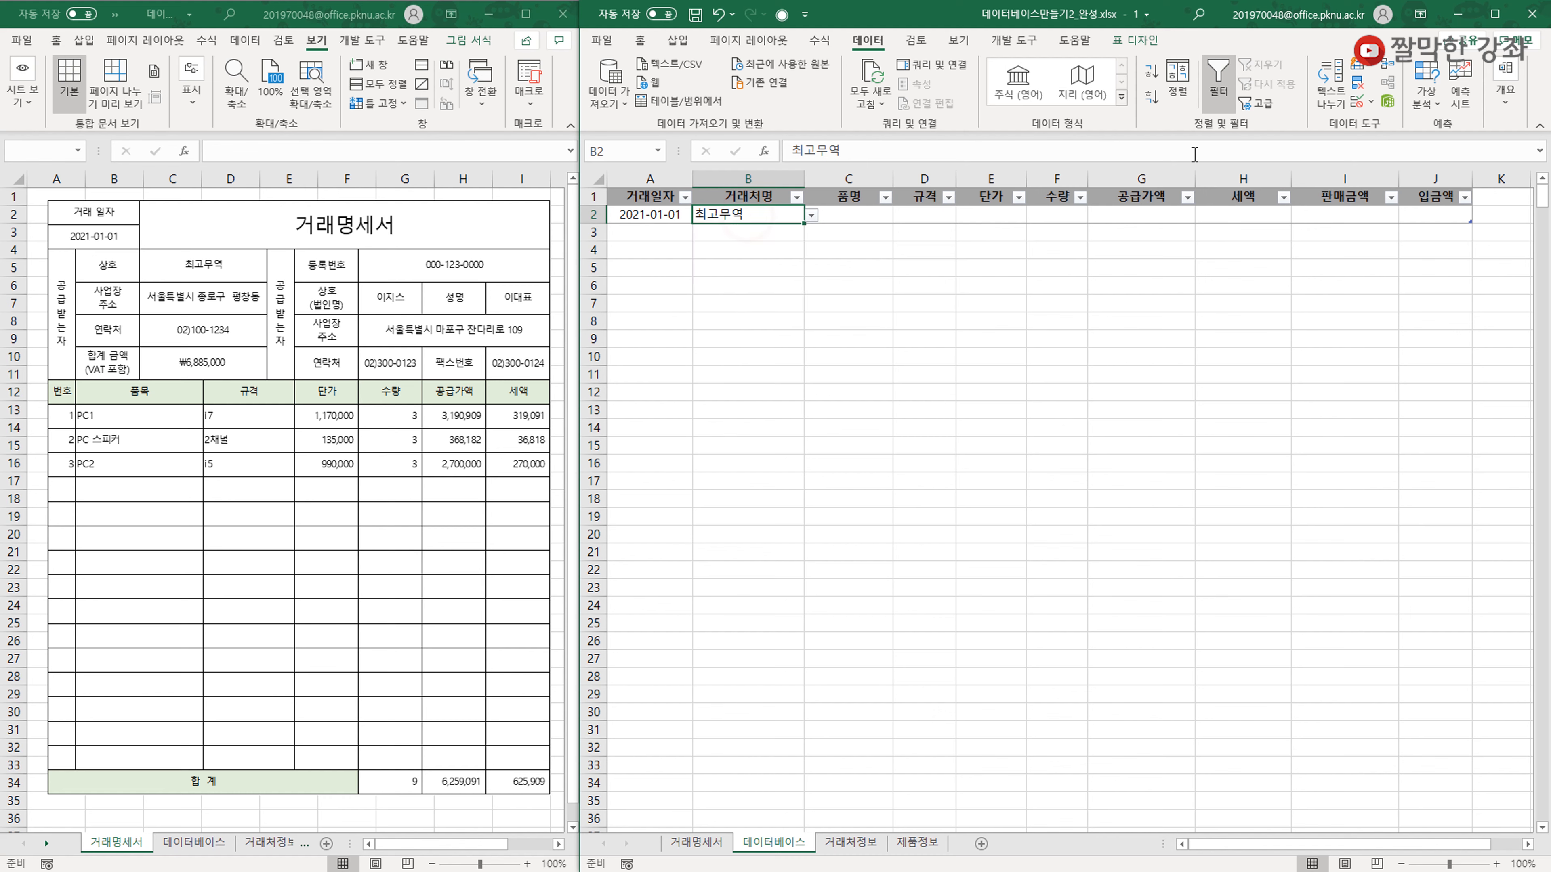
# Review the validation source of cell B2, clear all its validation settings and delete the cell's contents.
pyautogui.click(1356, 100)
pyautogui.click(1075, 447)
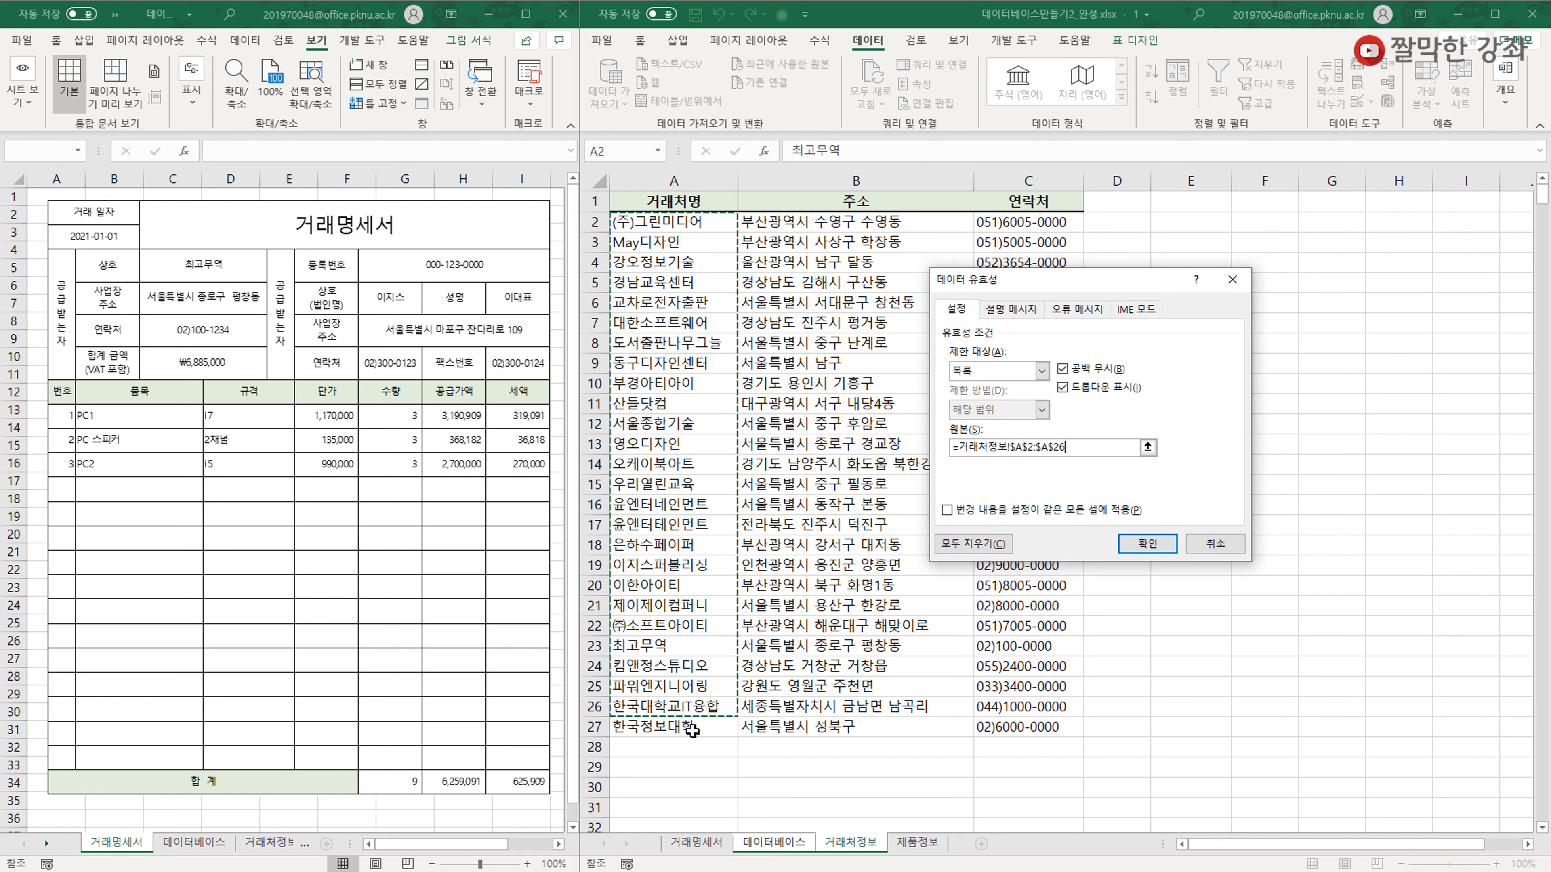
pyautogui.click(991, 546)
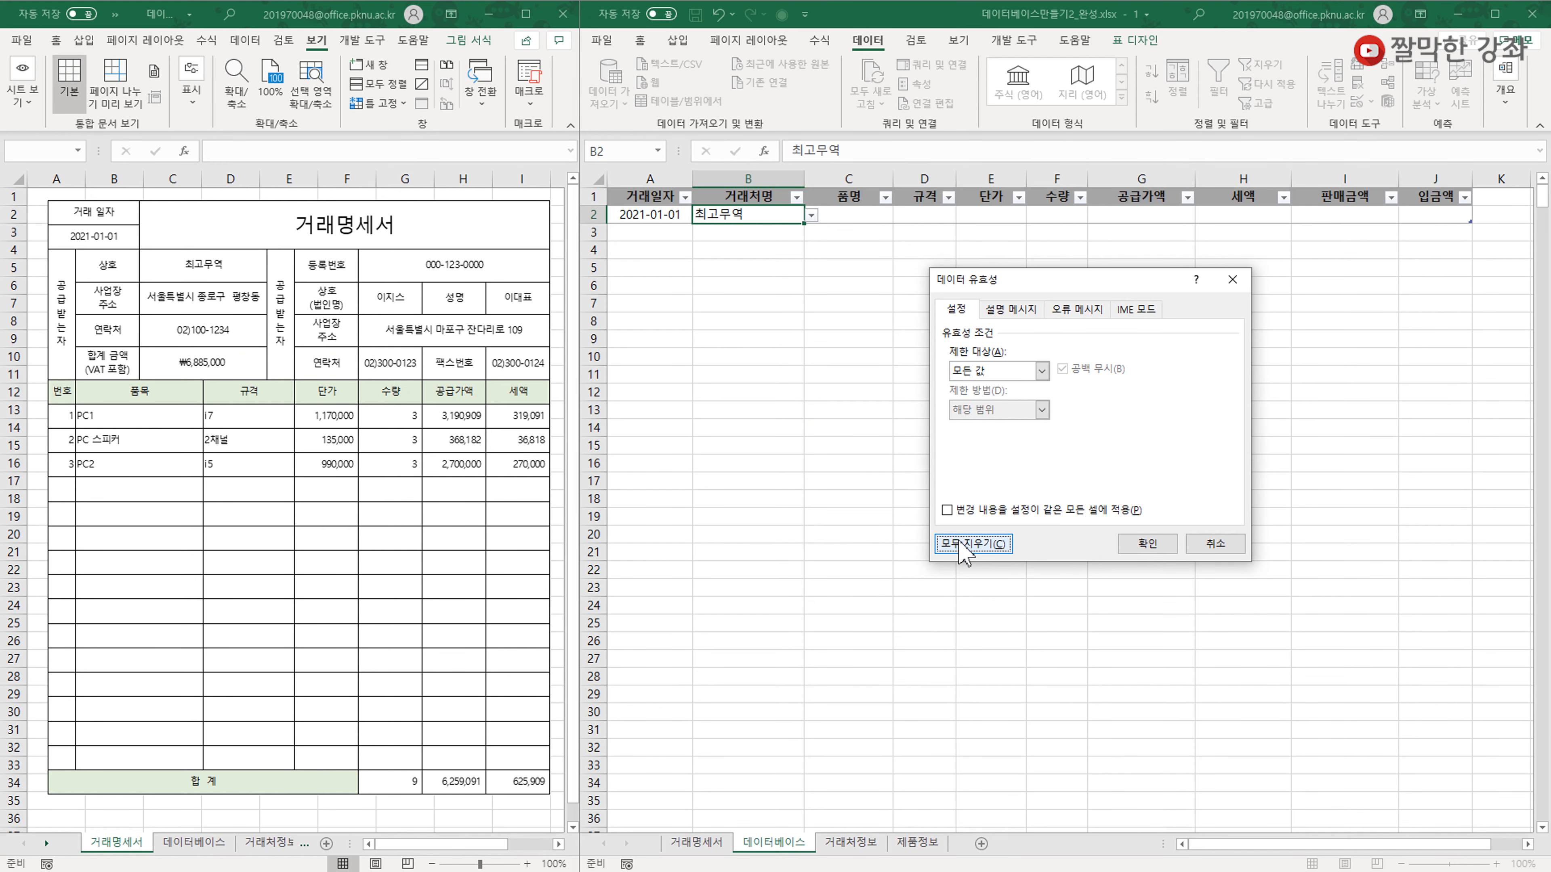
pyautogui.click(1147, 546)
pyautogui.press('Delete')
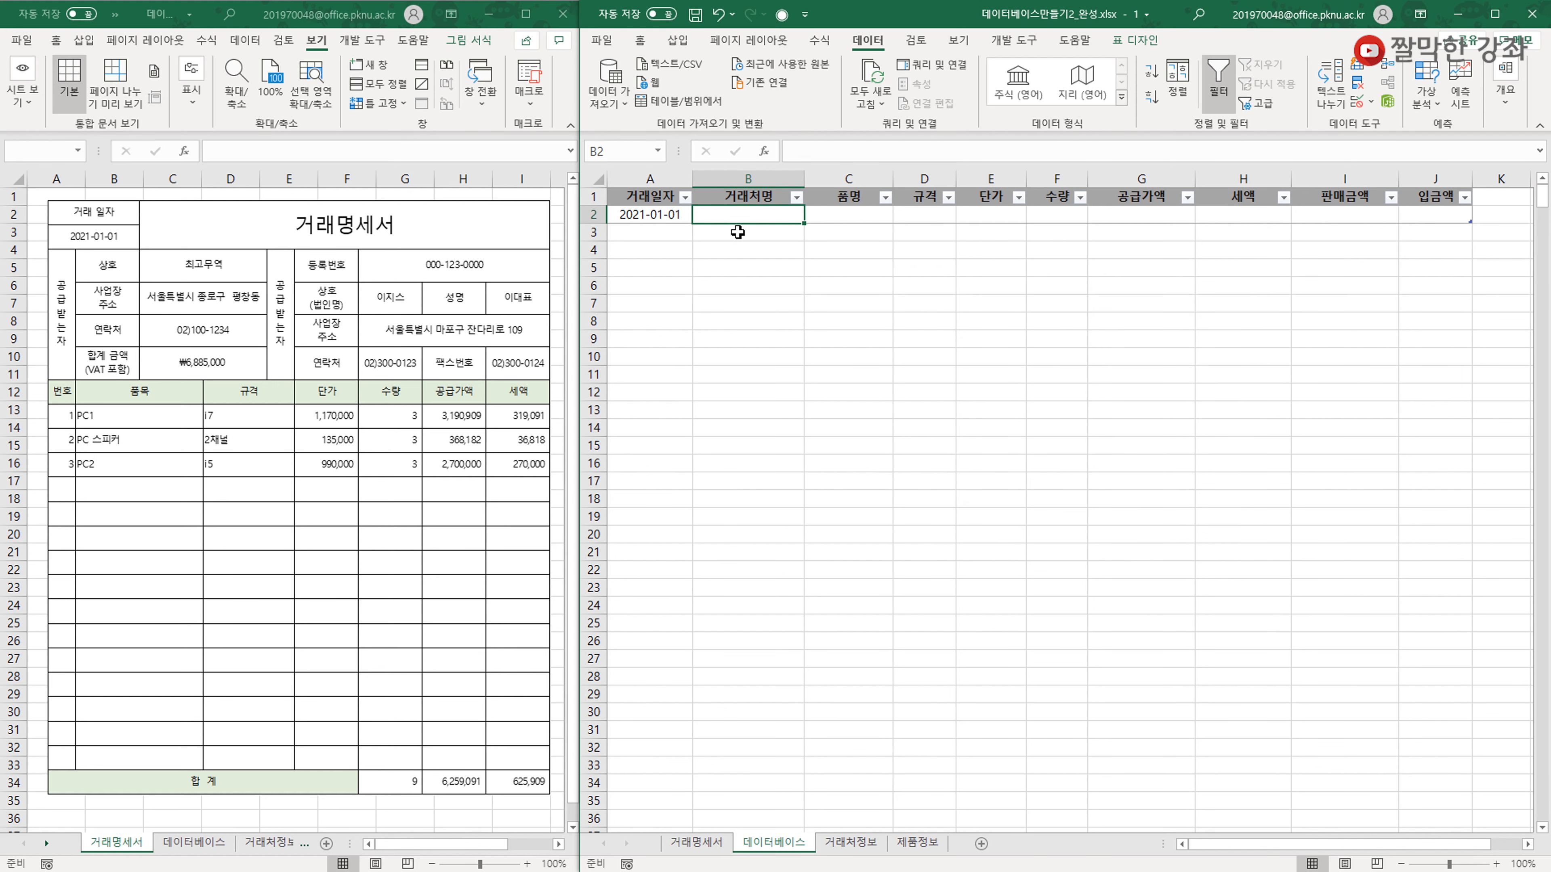
# Format the customer list A1:C27 on the 거래처정보 sheet as a table that includes headers.
pyautogui.click(849, 842)
pyautogui.click(796, 420)
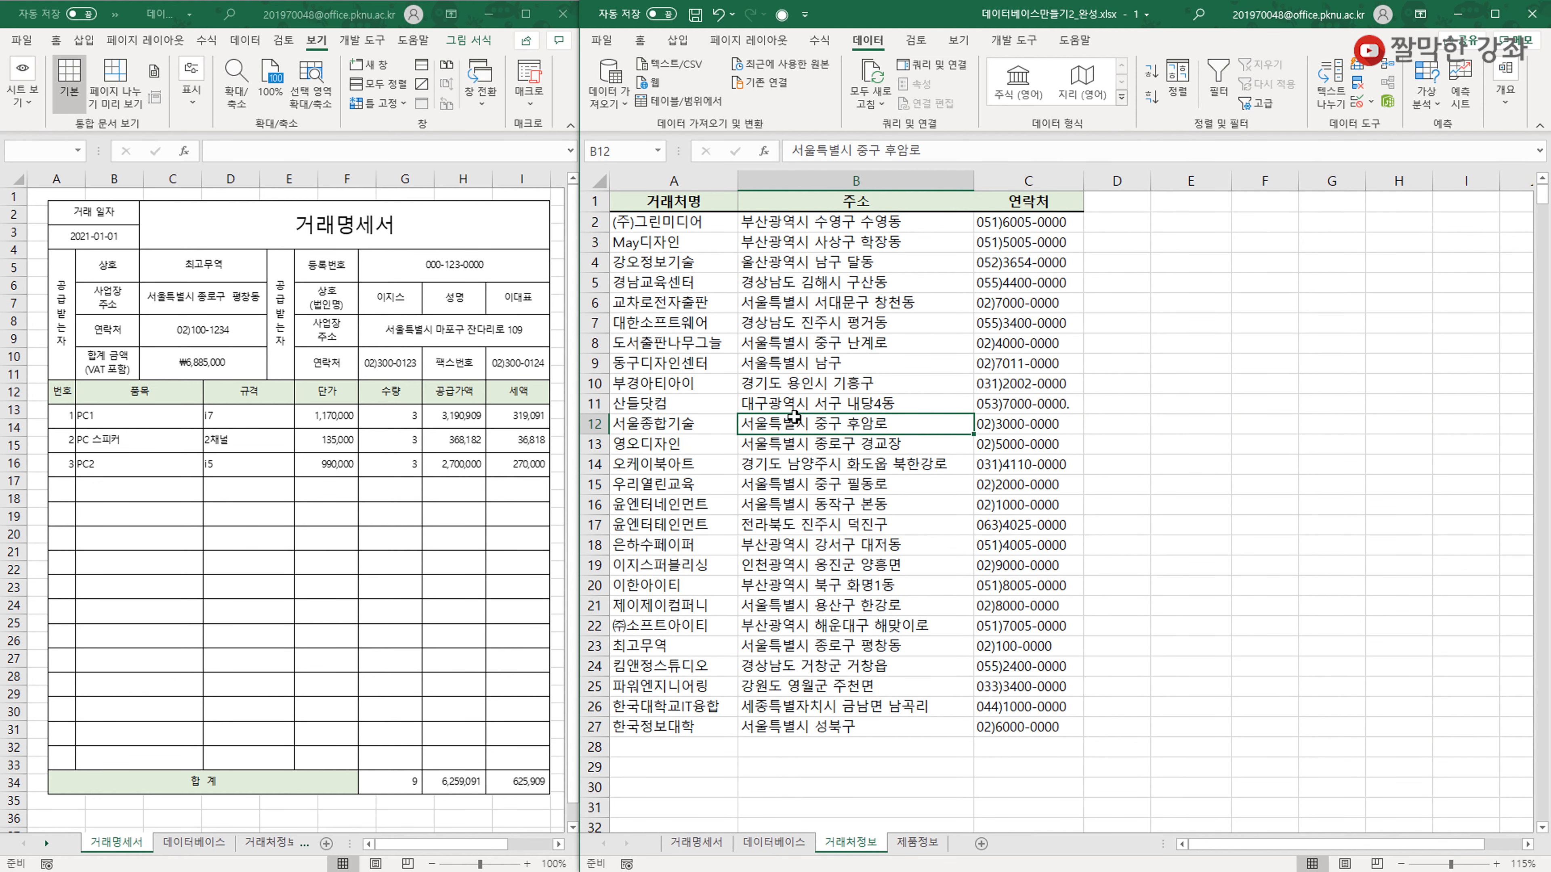
pyautogui.click(639, 40)
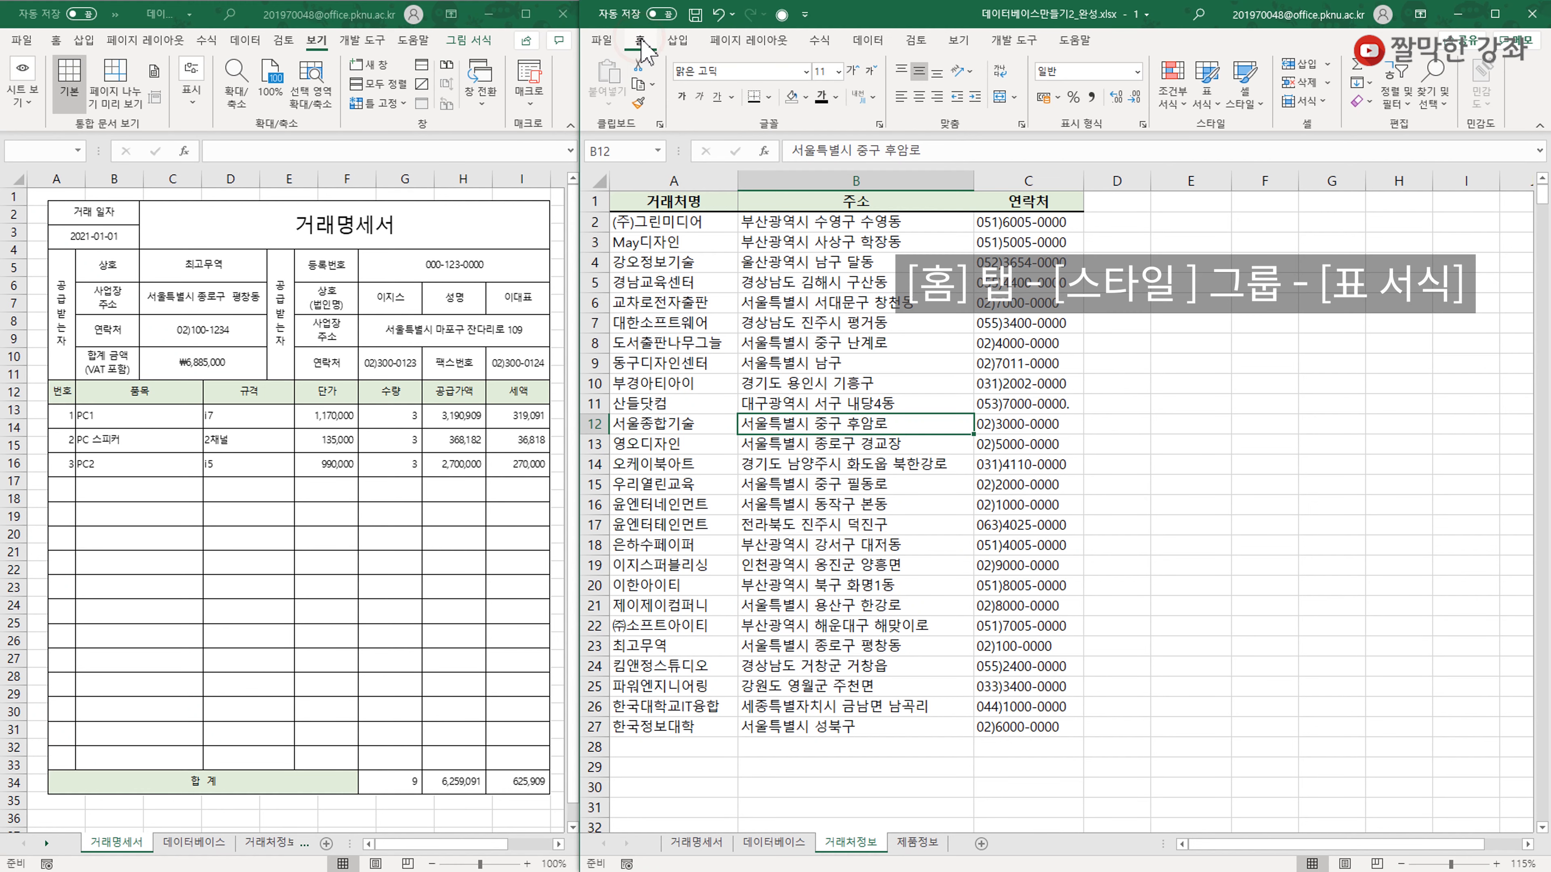
pyautogui.click(1204, 104)
pyautogui.click(1332, 211)
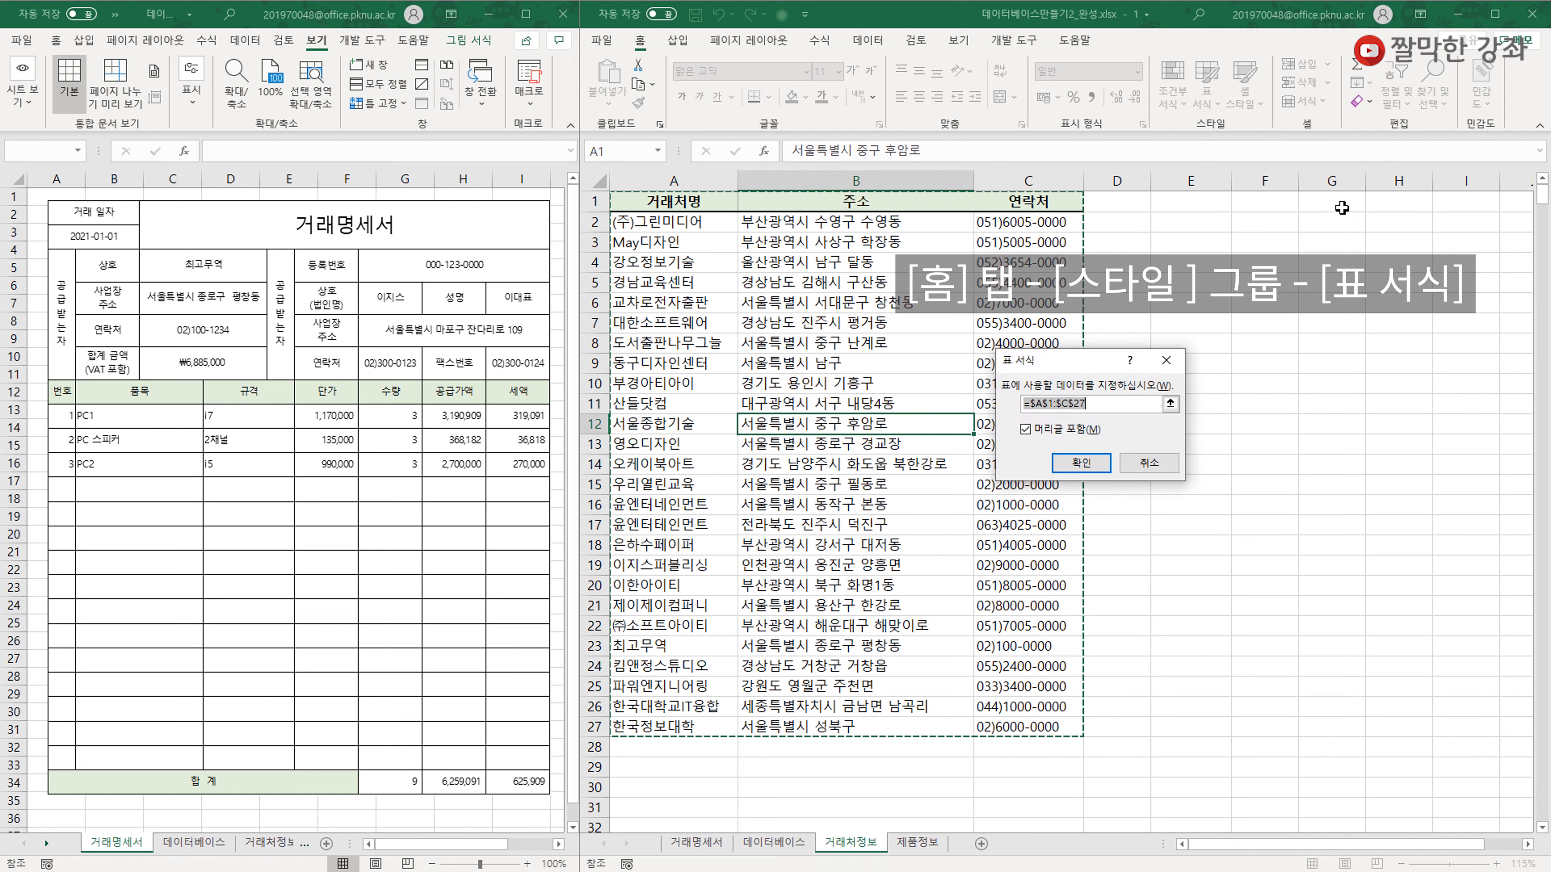
pyautogui.click(1080, 463)
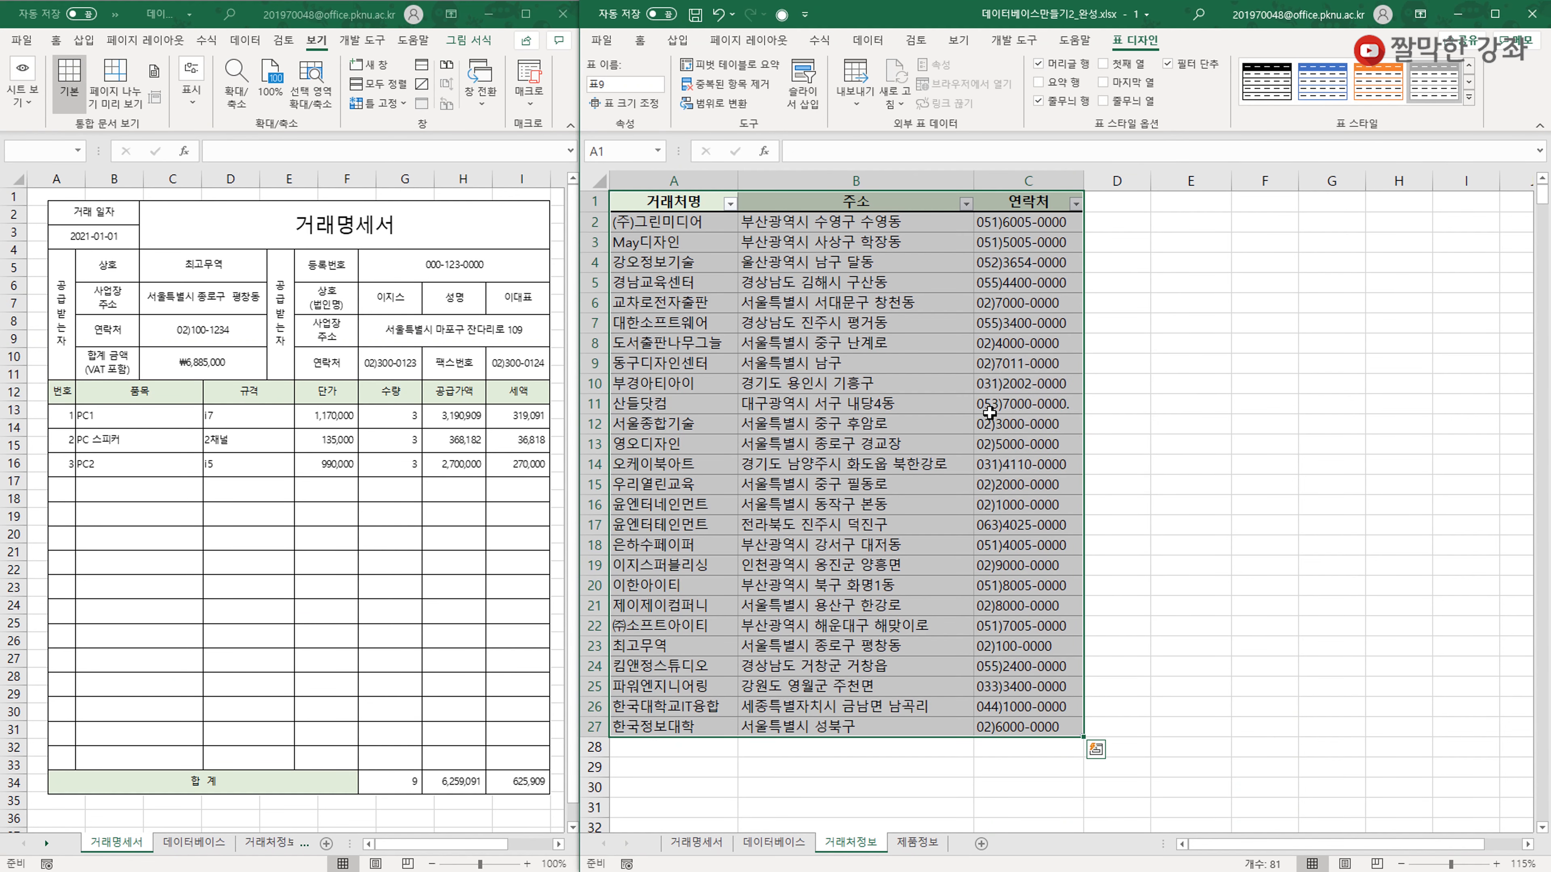
# Rename the new customer table as 거래처정보.
pyautogui.click(832, 404)
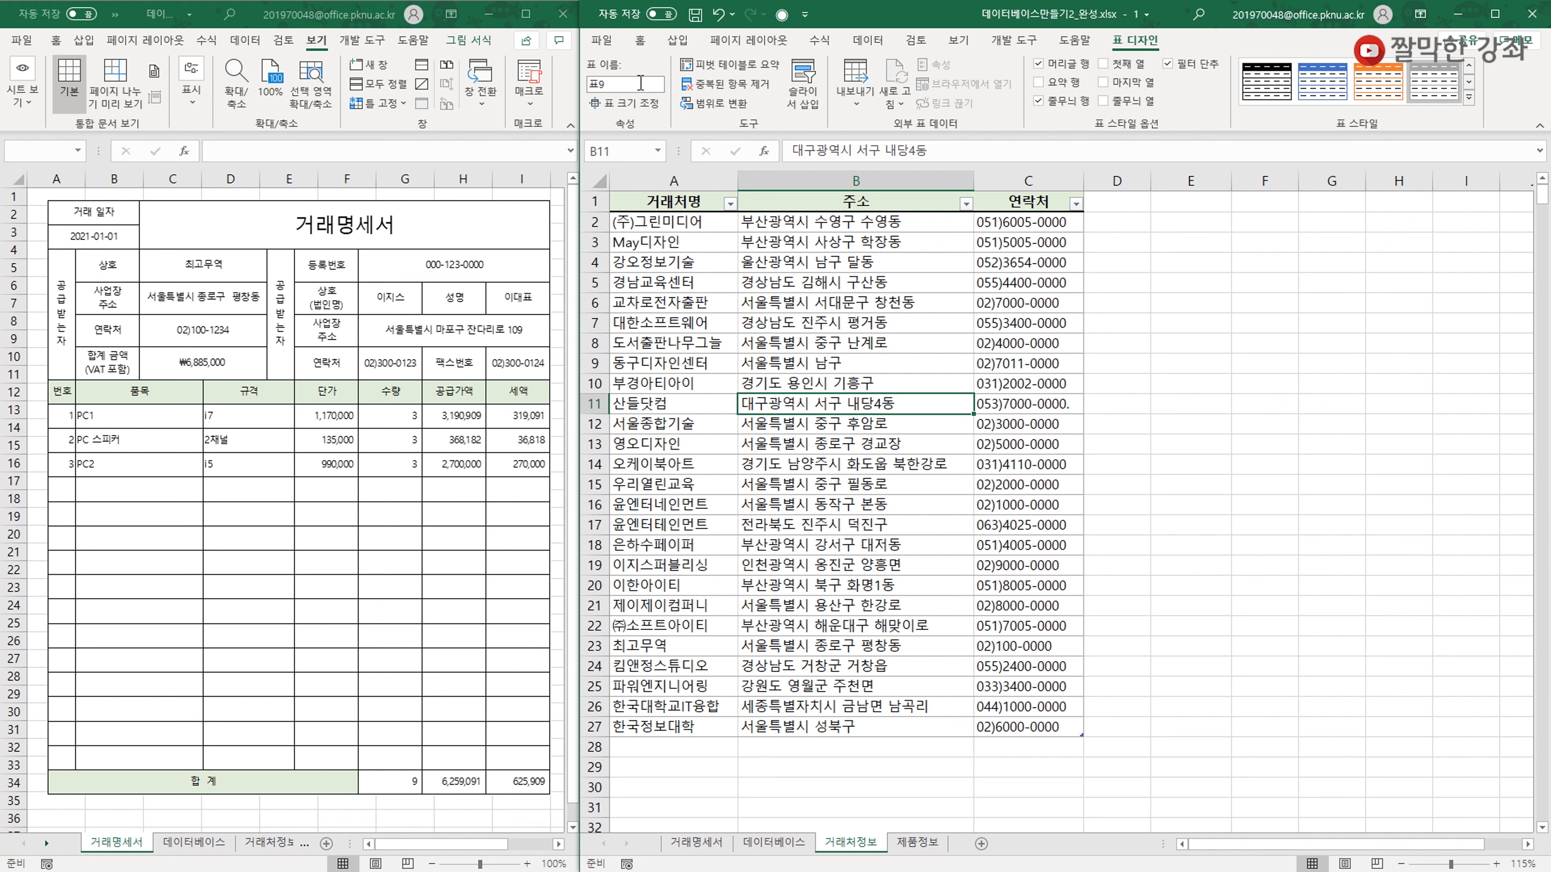
pyautogui.click(613, 82)
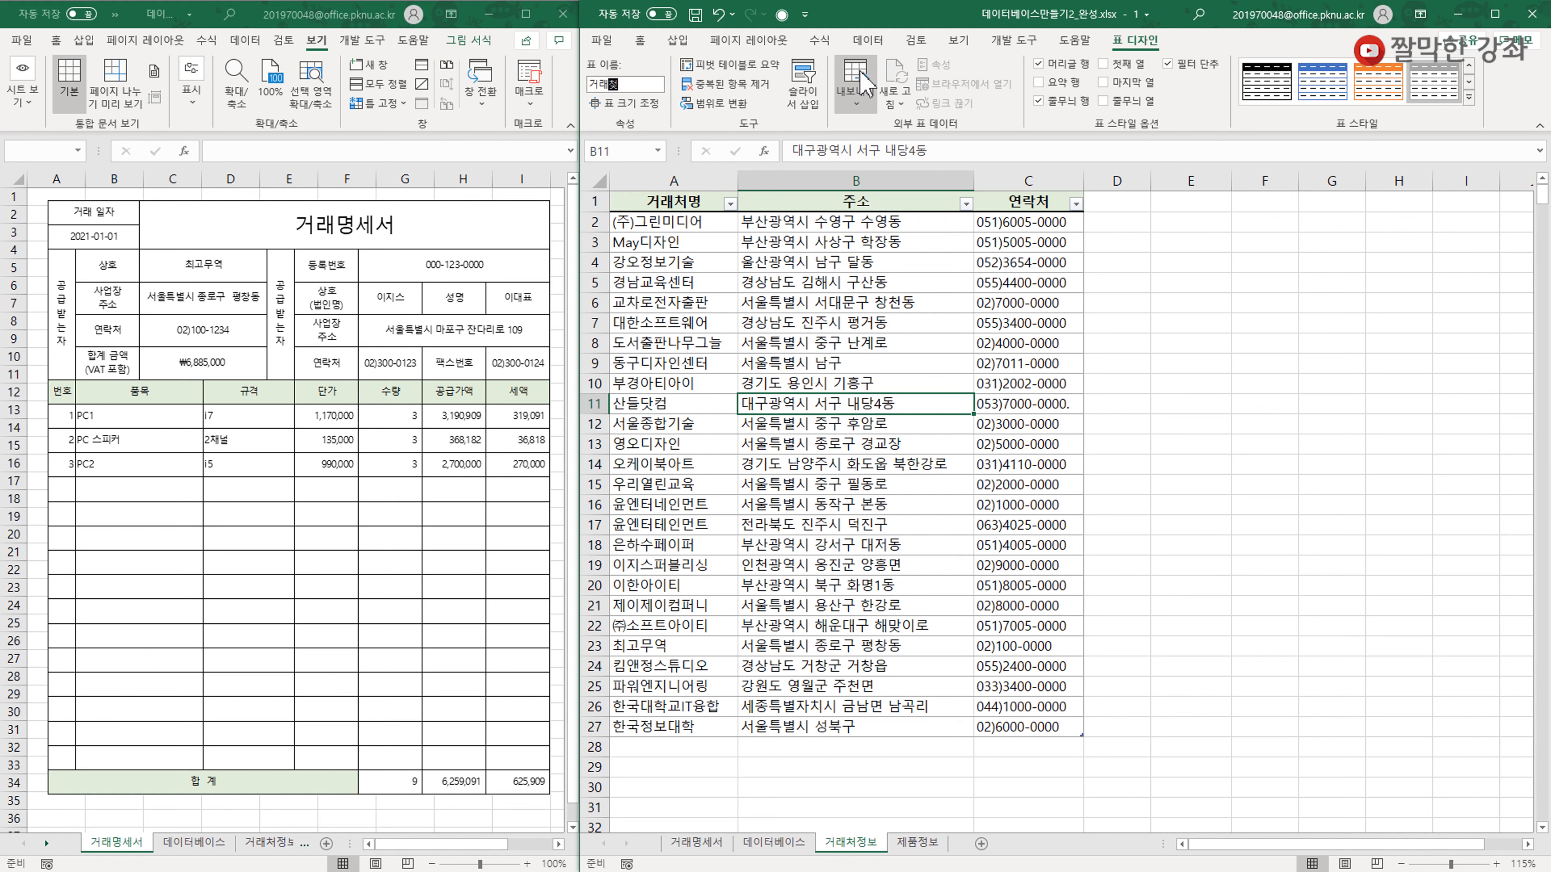
pyautogui.press('Return')
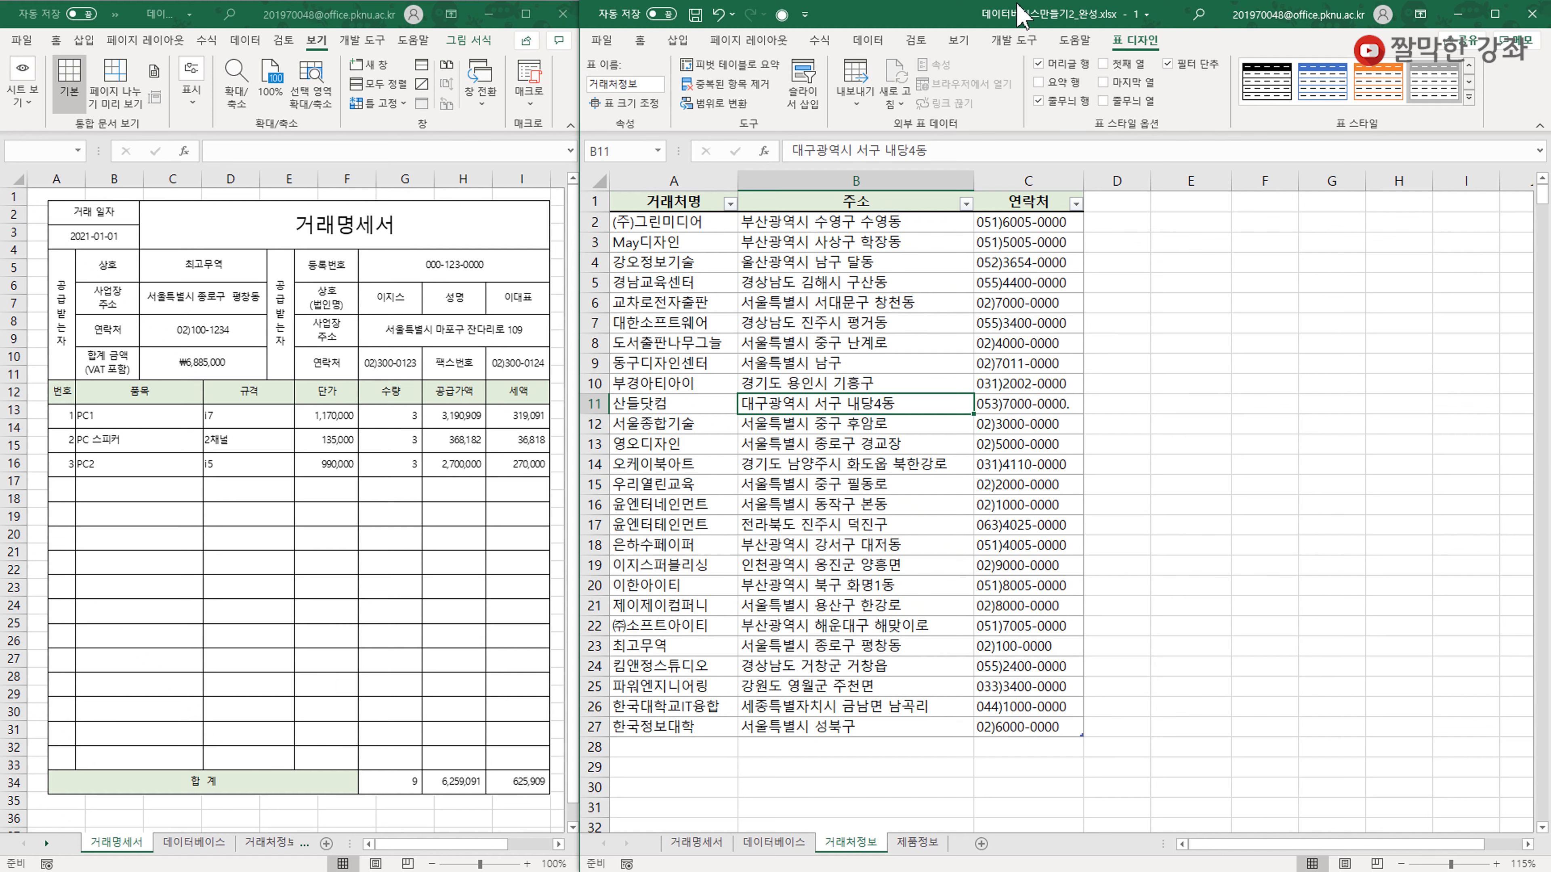
# Select the customer names A2:A27, followed by the addresses B2:B27, to examine the table's column ranges.
pyautogui.click(814, 403)
pyautogui.moveTo(671, 223); pyautogui.dragTo(654, 727)
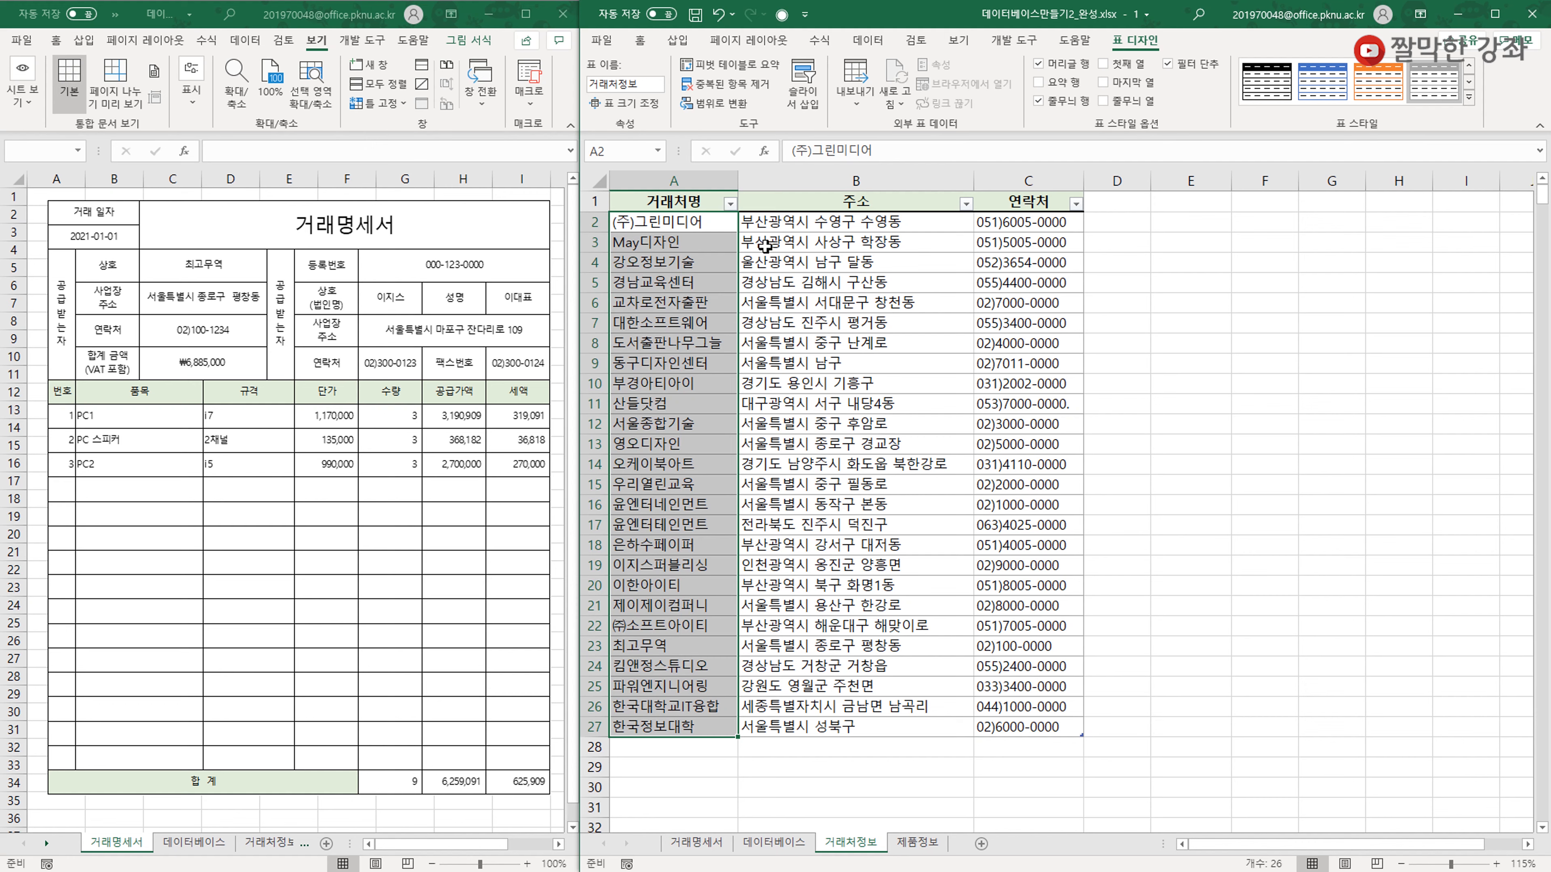
pyautogui.moveTo(833, 216); pyautogui.dragTo(848, 730)
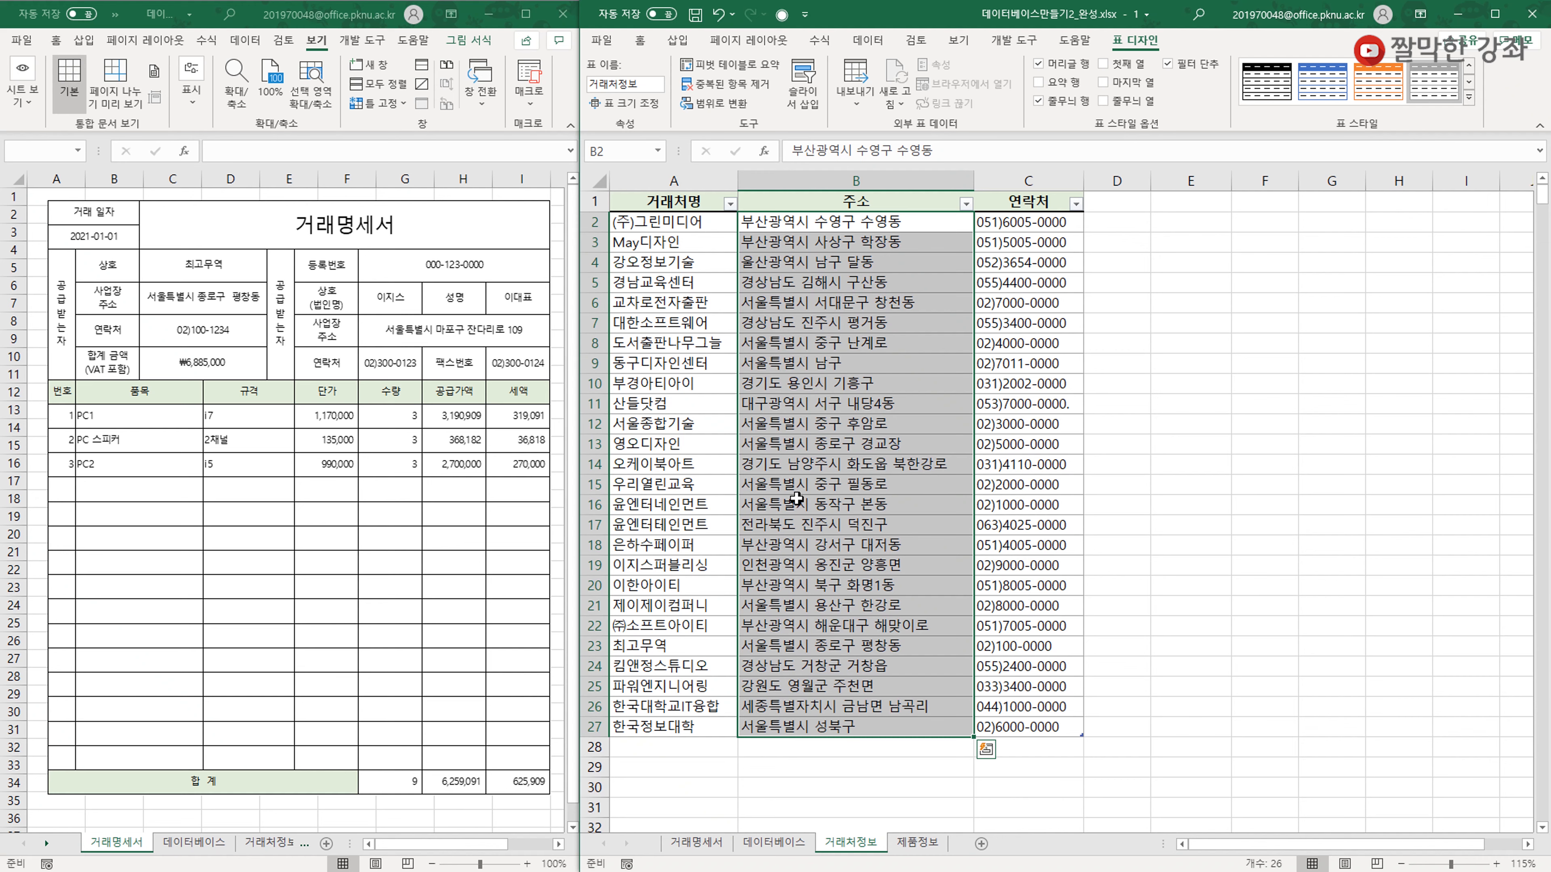
# Name the customer name range A2:A27 on the 거래처정보 sheet 거래처명.
pyautogui.click(805, 282)
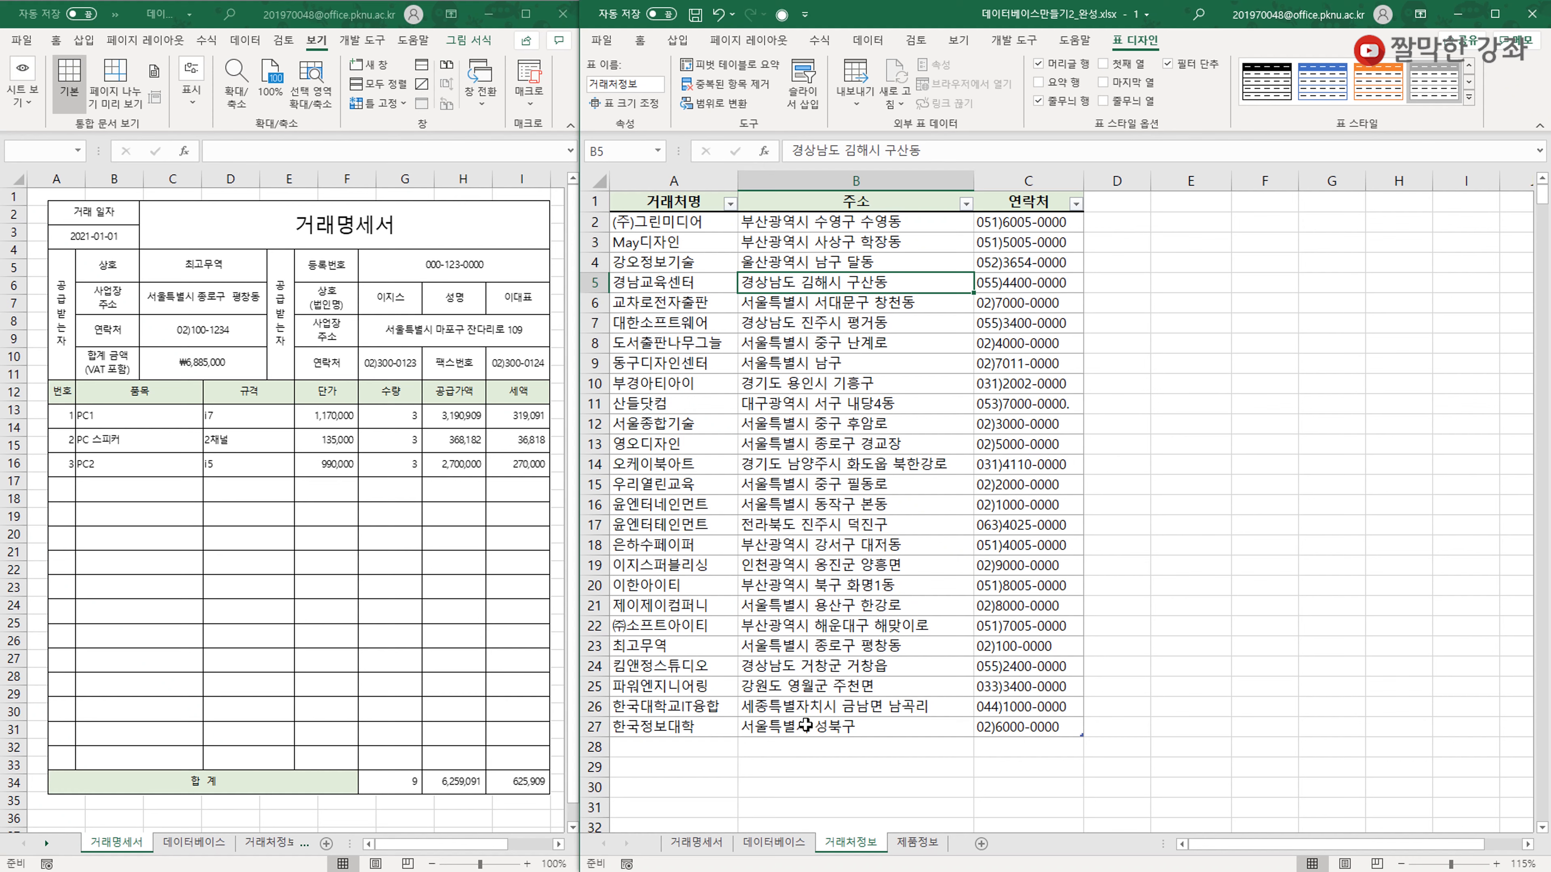
pyautogui.moveTo(677, 229); pyautogui.dragTo(679, 729)
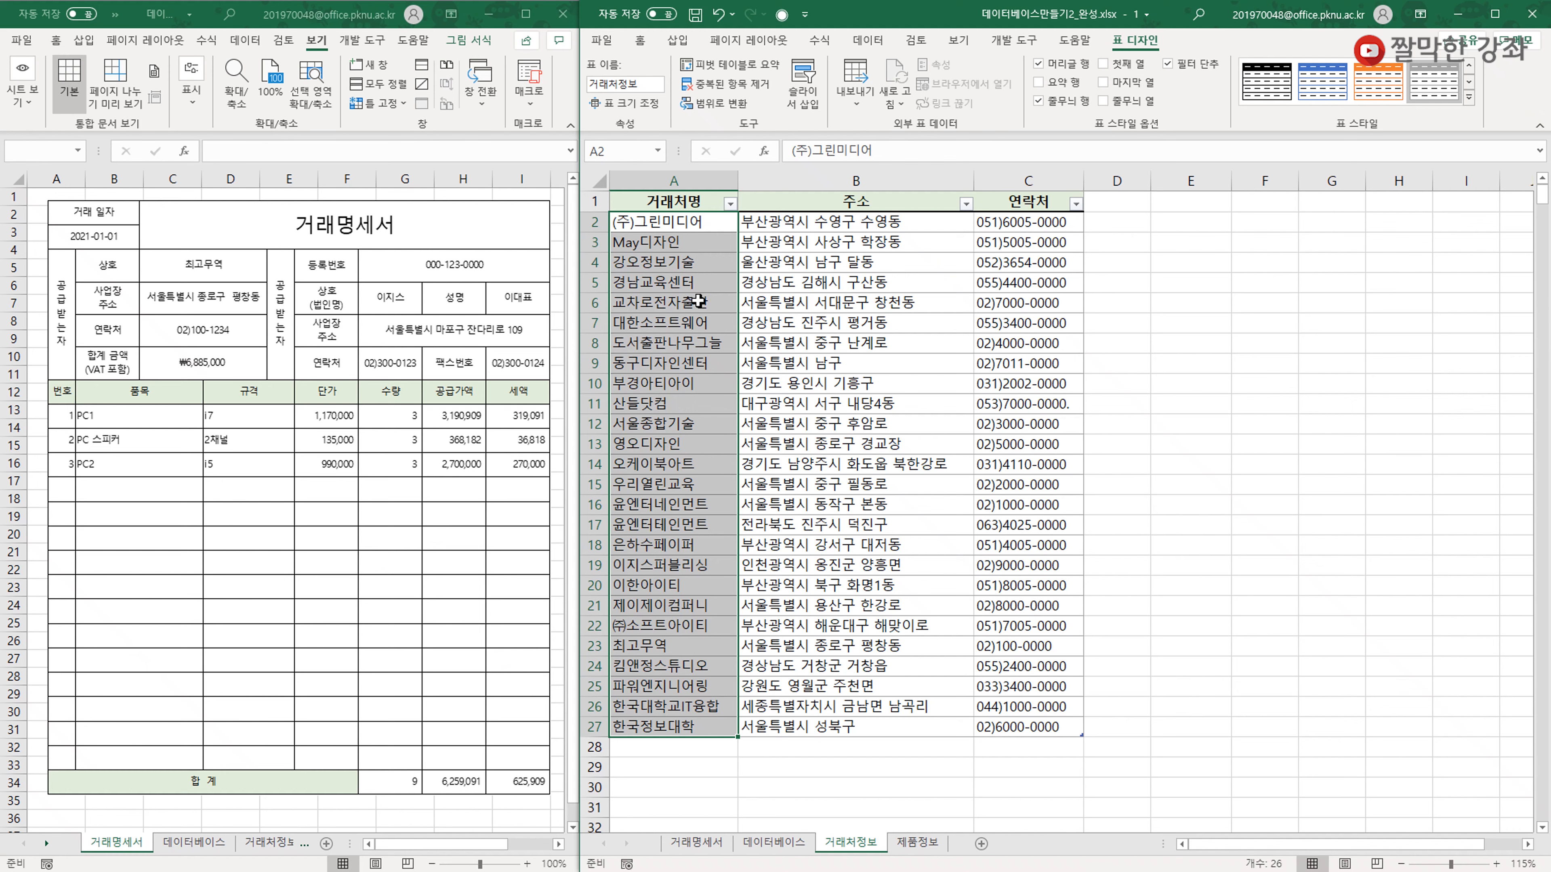
pyautogui.click(623, 152)
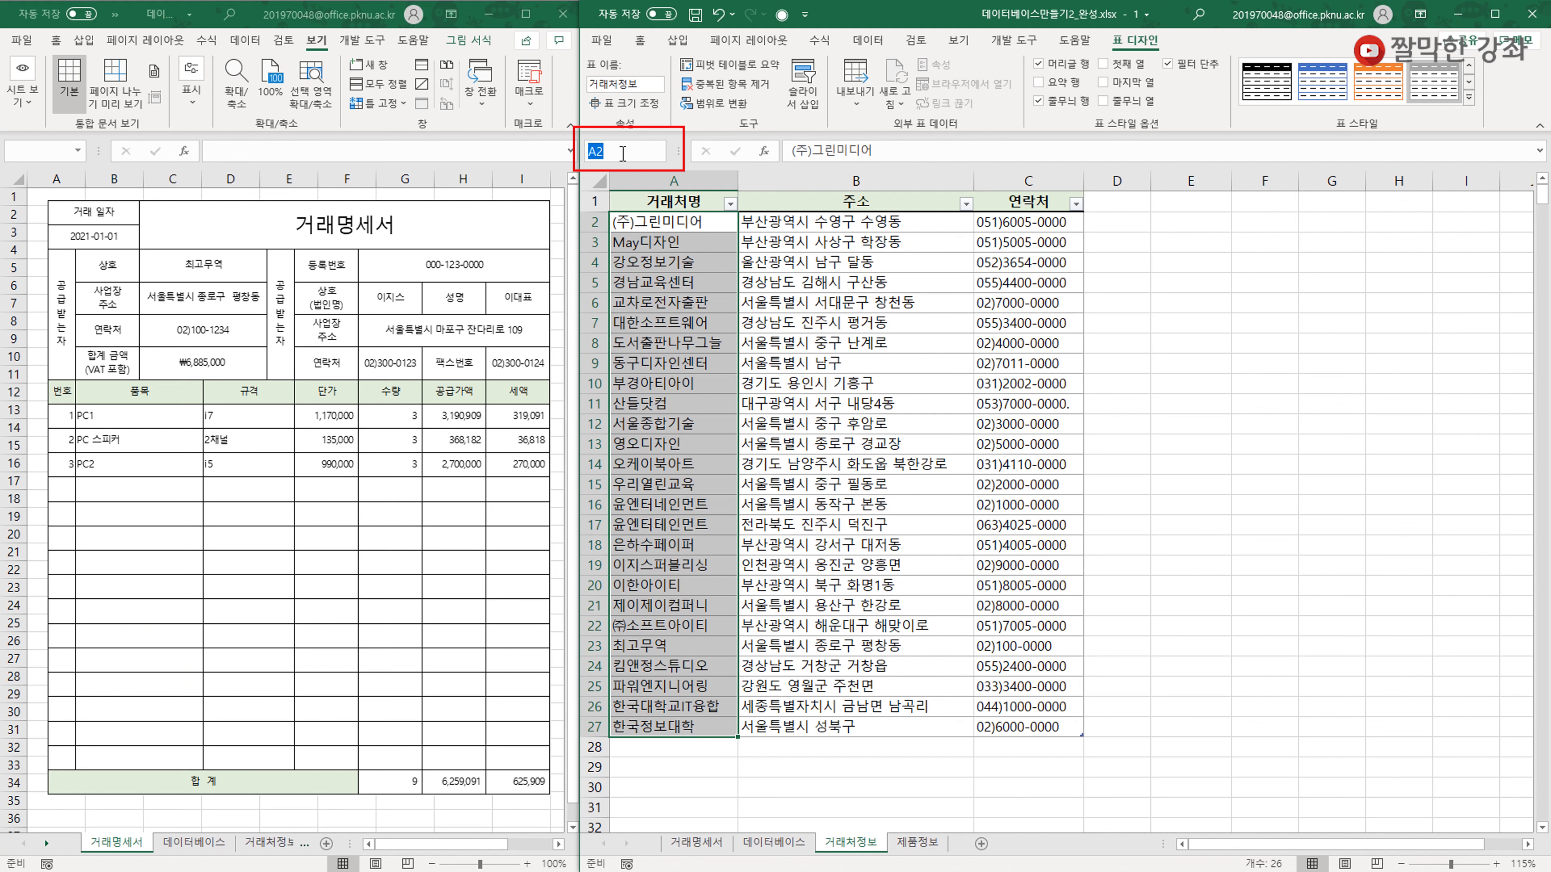
pyautogui.write('거래처명')
pyautogui.press('Return')
pyautogui.press('Return')
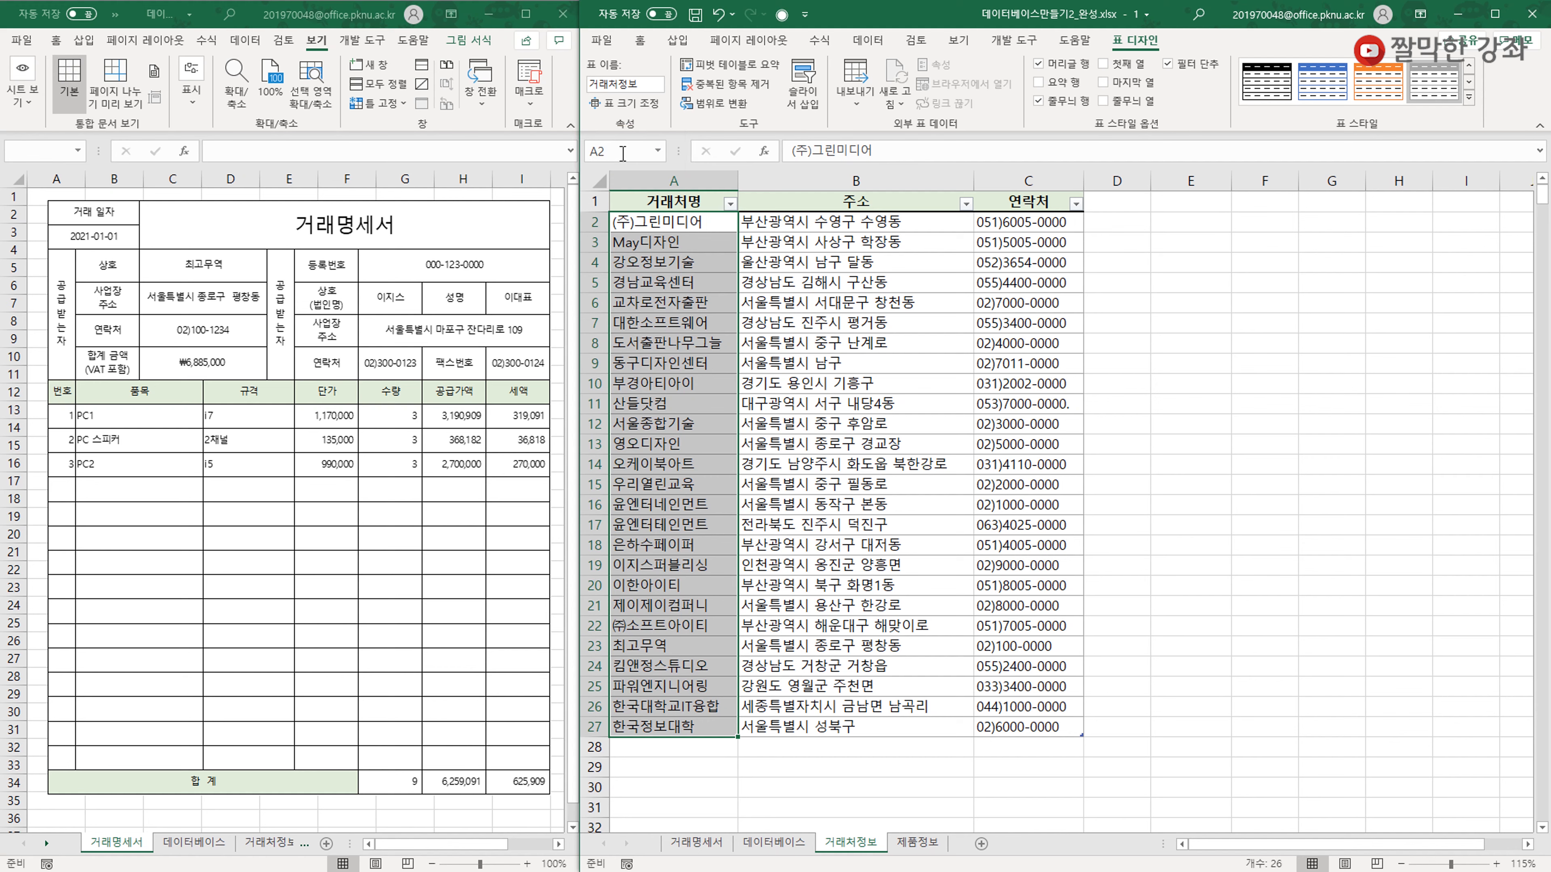
# Check the workbook's list of defined names and review what the name 거래처명 refers to in the Name Manager.
pyautogui.click(657, 150)
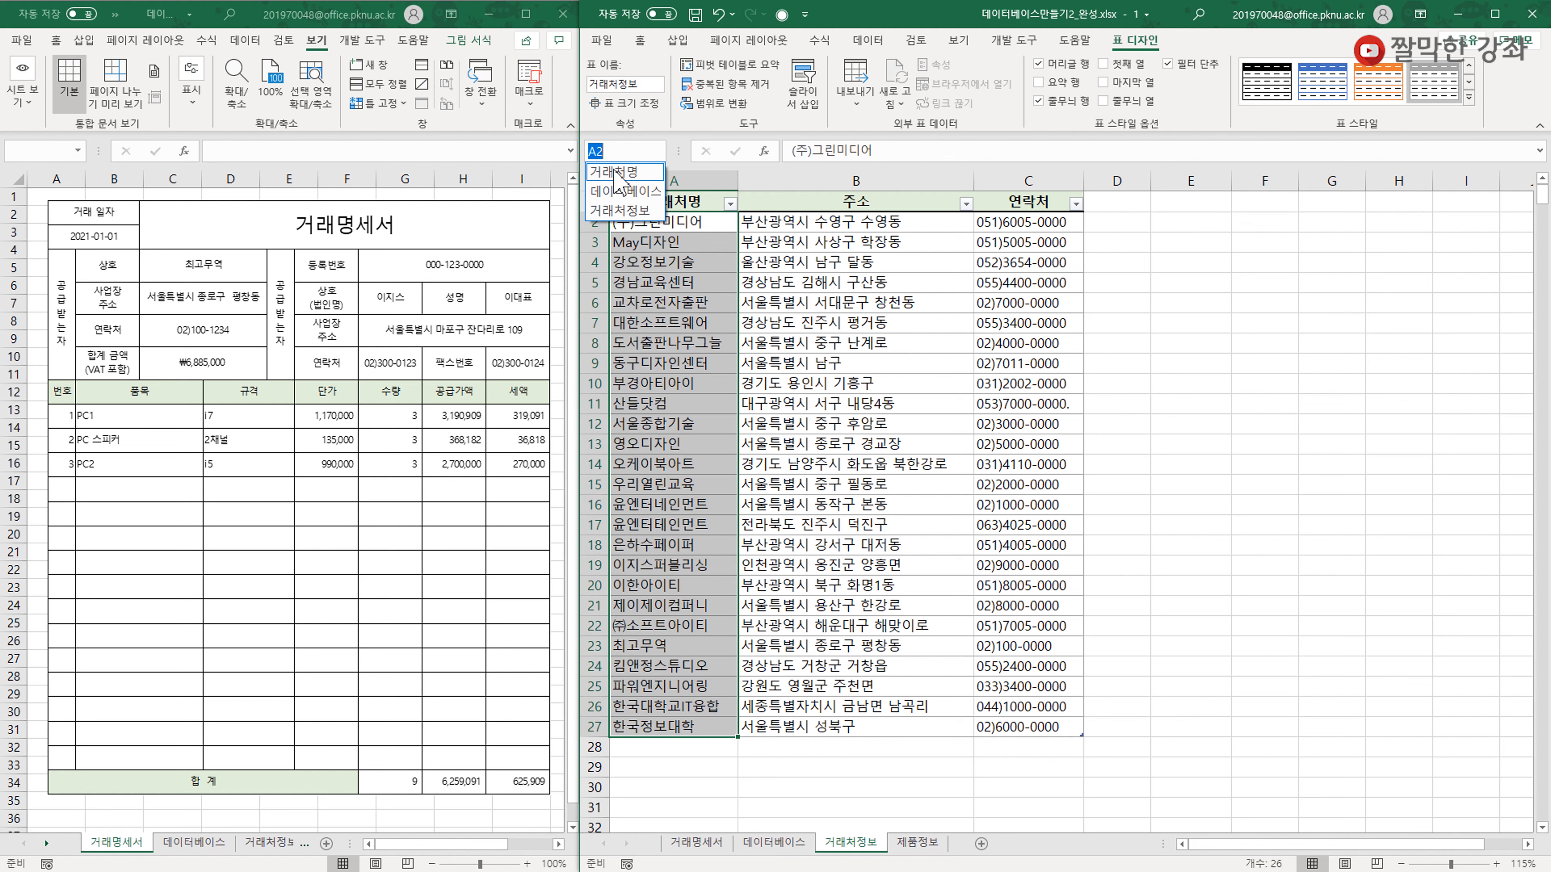
pyautogui.click(681, 255)
pyautogui.click(677, 261)
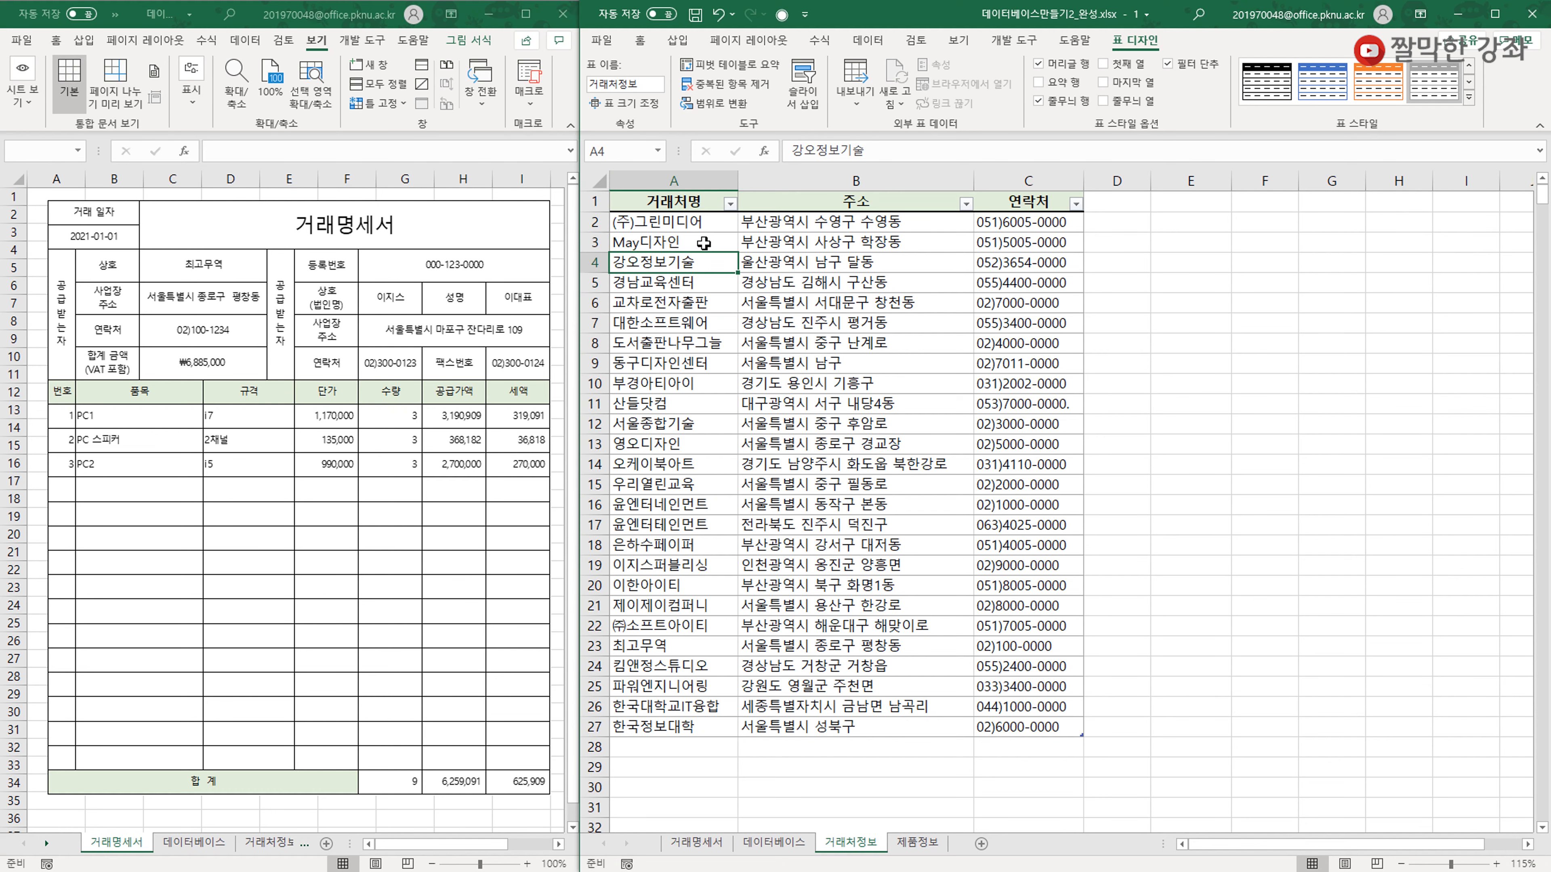
pyautogui.click(819, 39)
pyautogui.click(1041, 89)
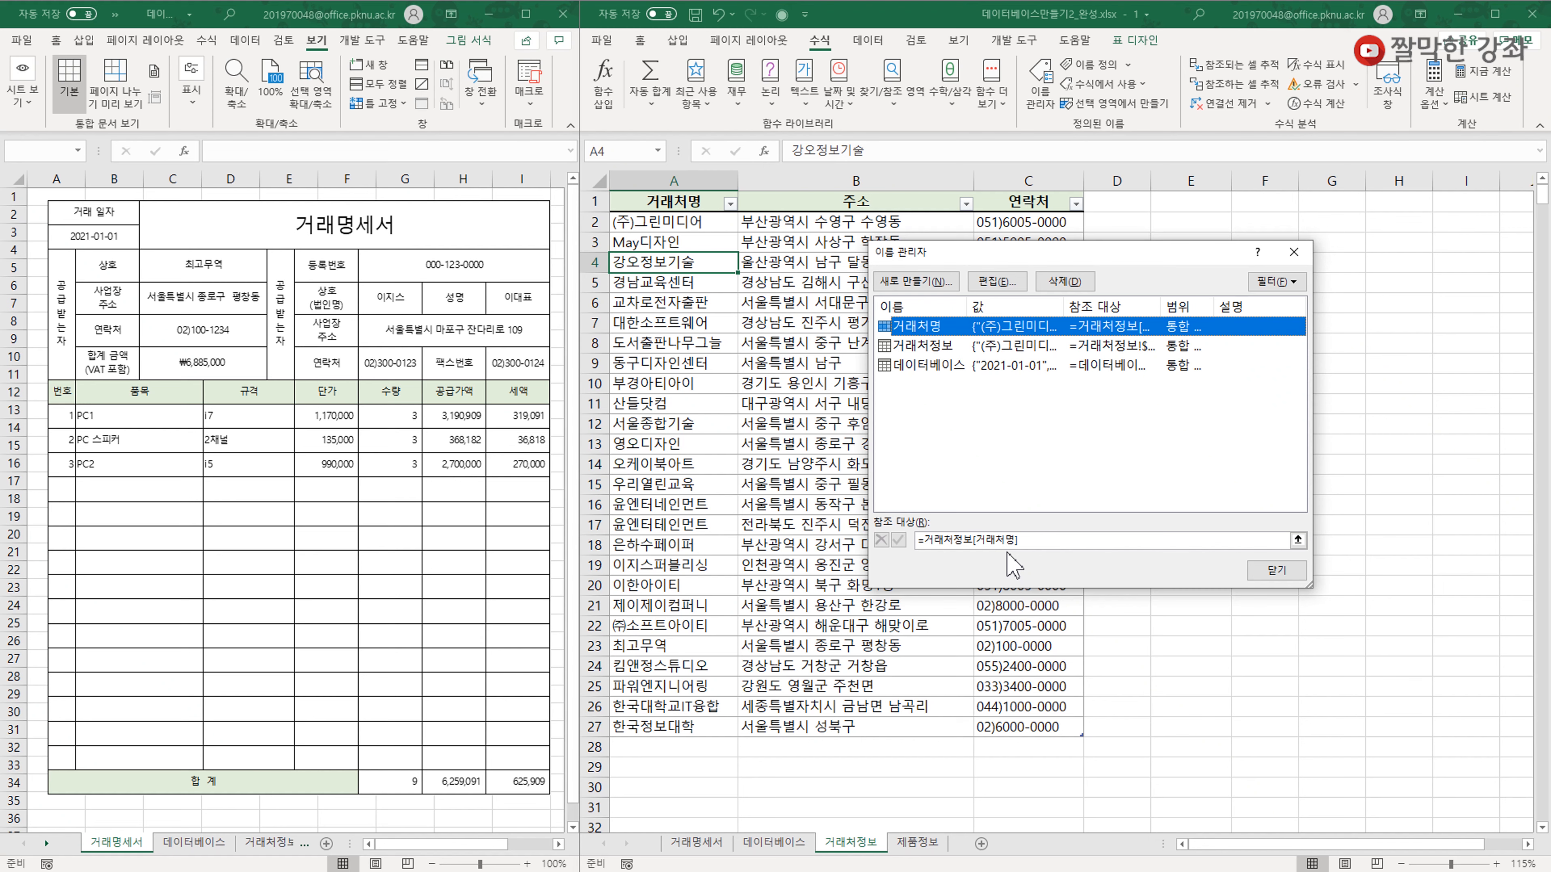
pyautogui.click(1276, 570)
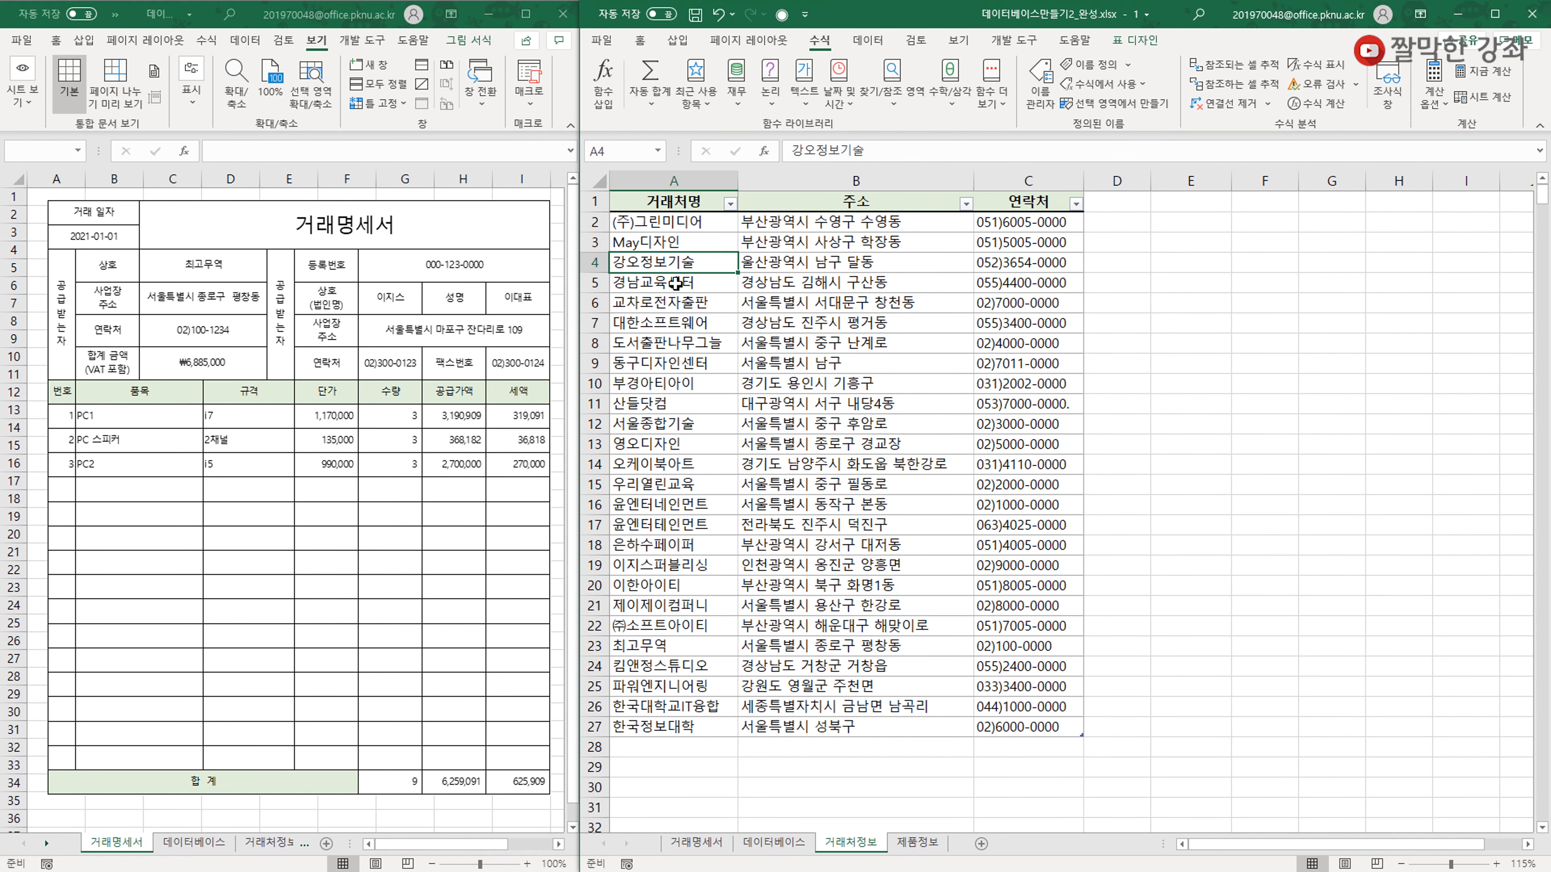
# Set list data validation on cell B2 of the 데이터베이스 sheet with =거래처명 as its source.
pyautogui.click(787, 845)
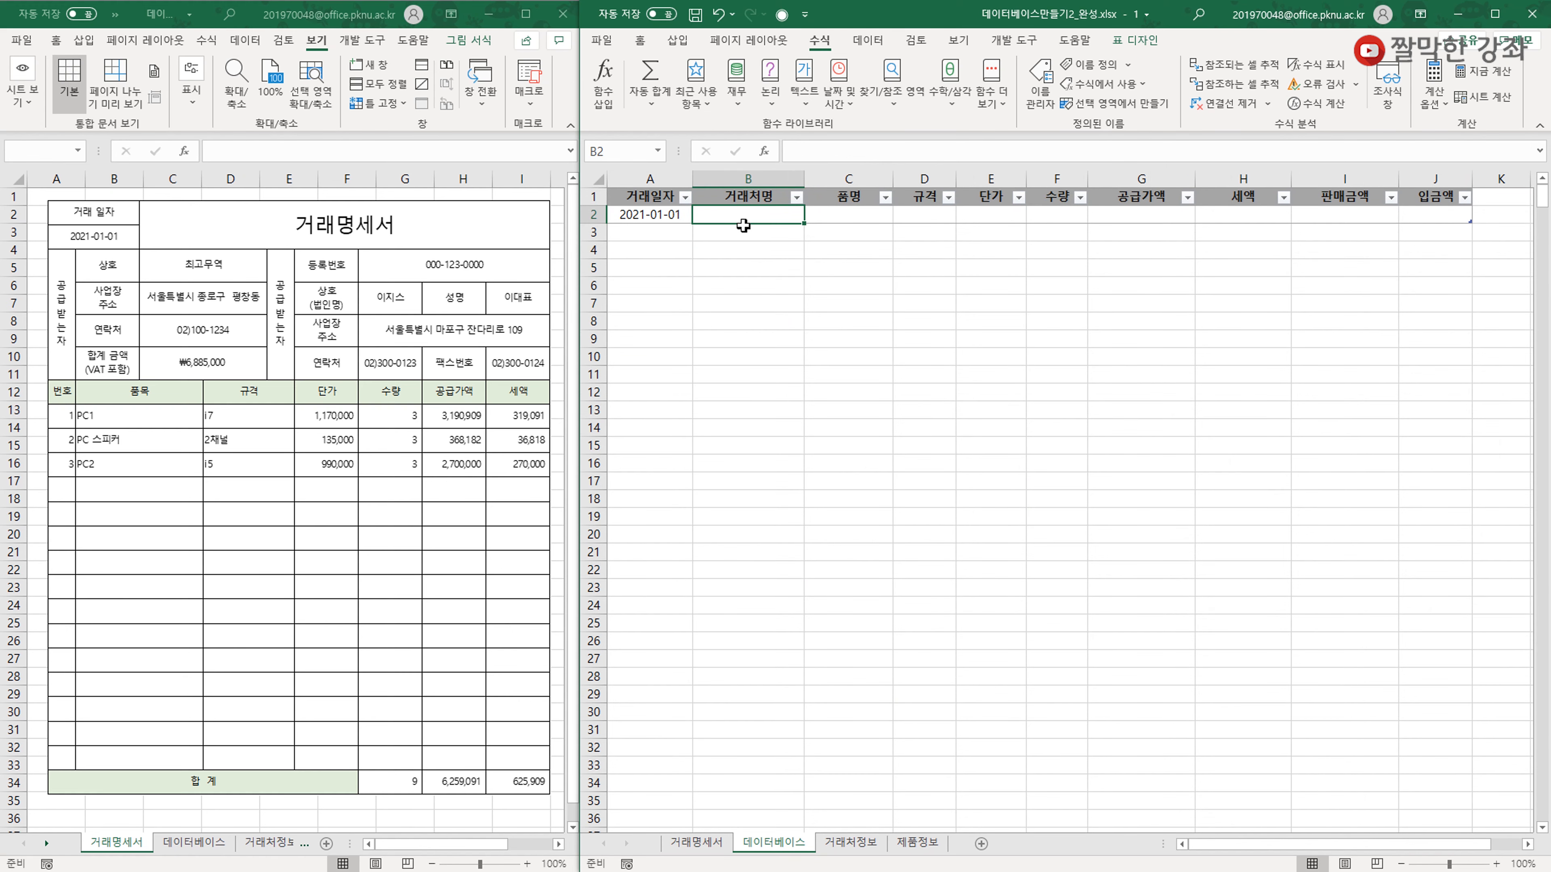
pyautogui.click(870, 43)
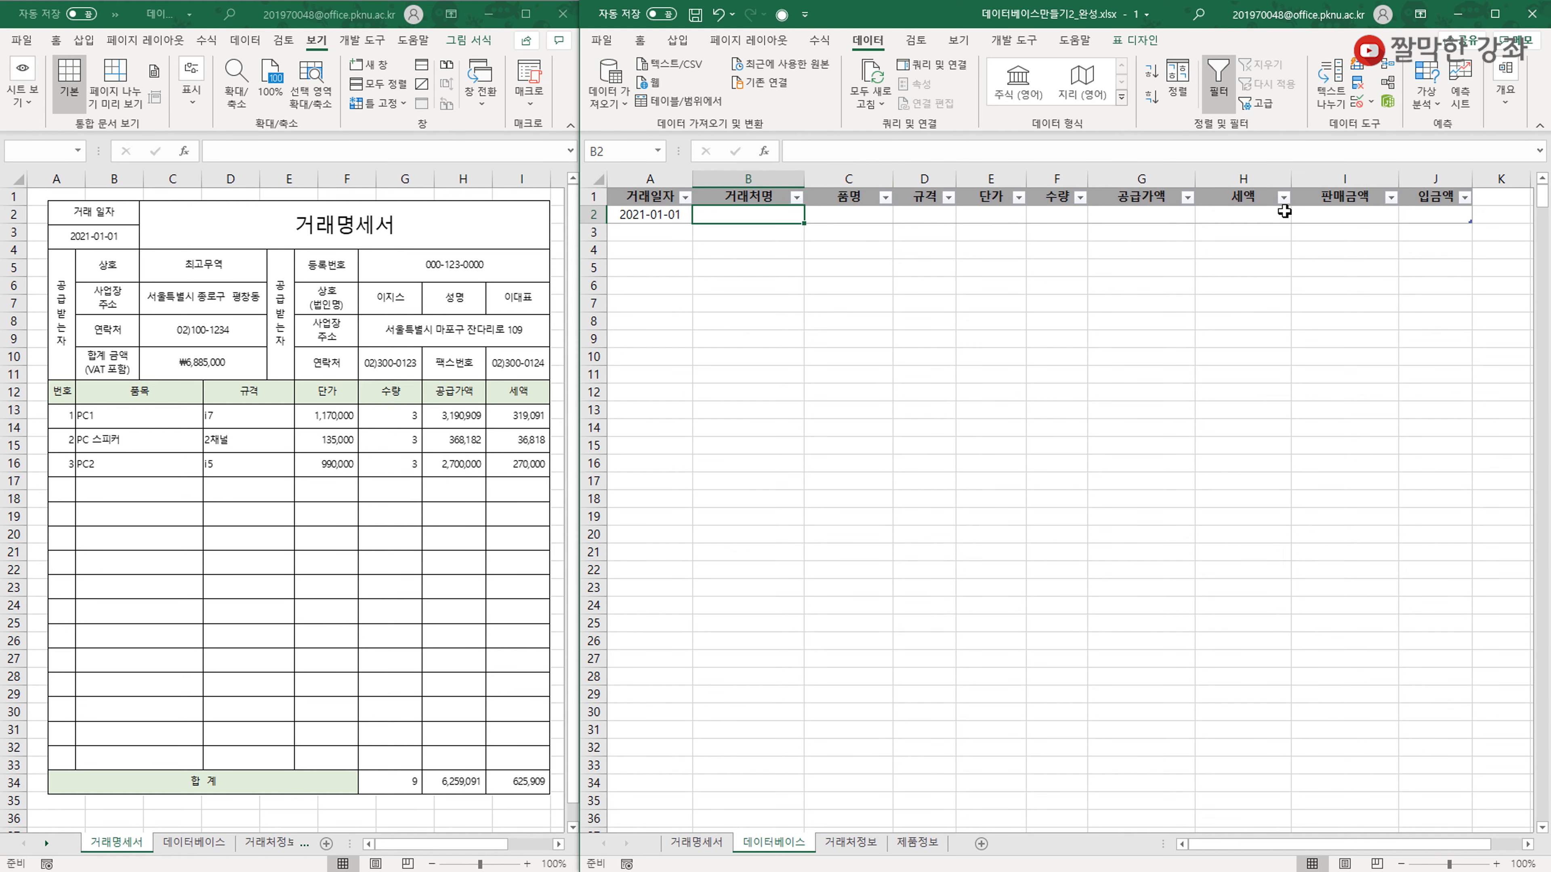
pyautogui.click(1360, 103)
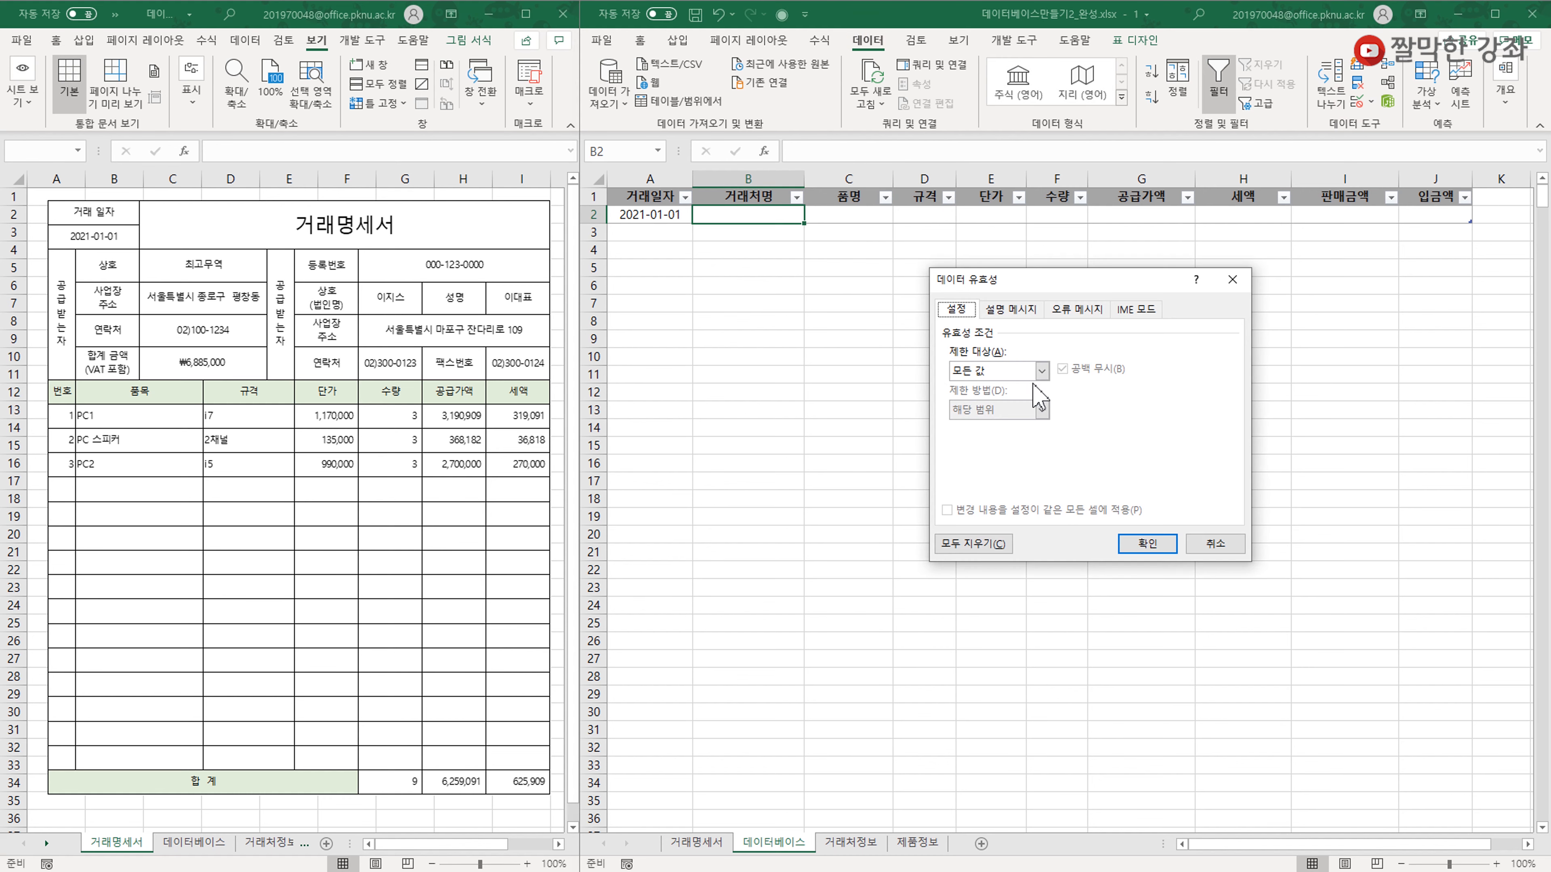
pyautogui.click(1041, 371)
pyautogui.click(981, 424)
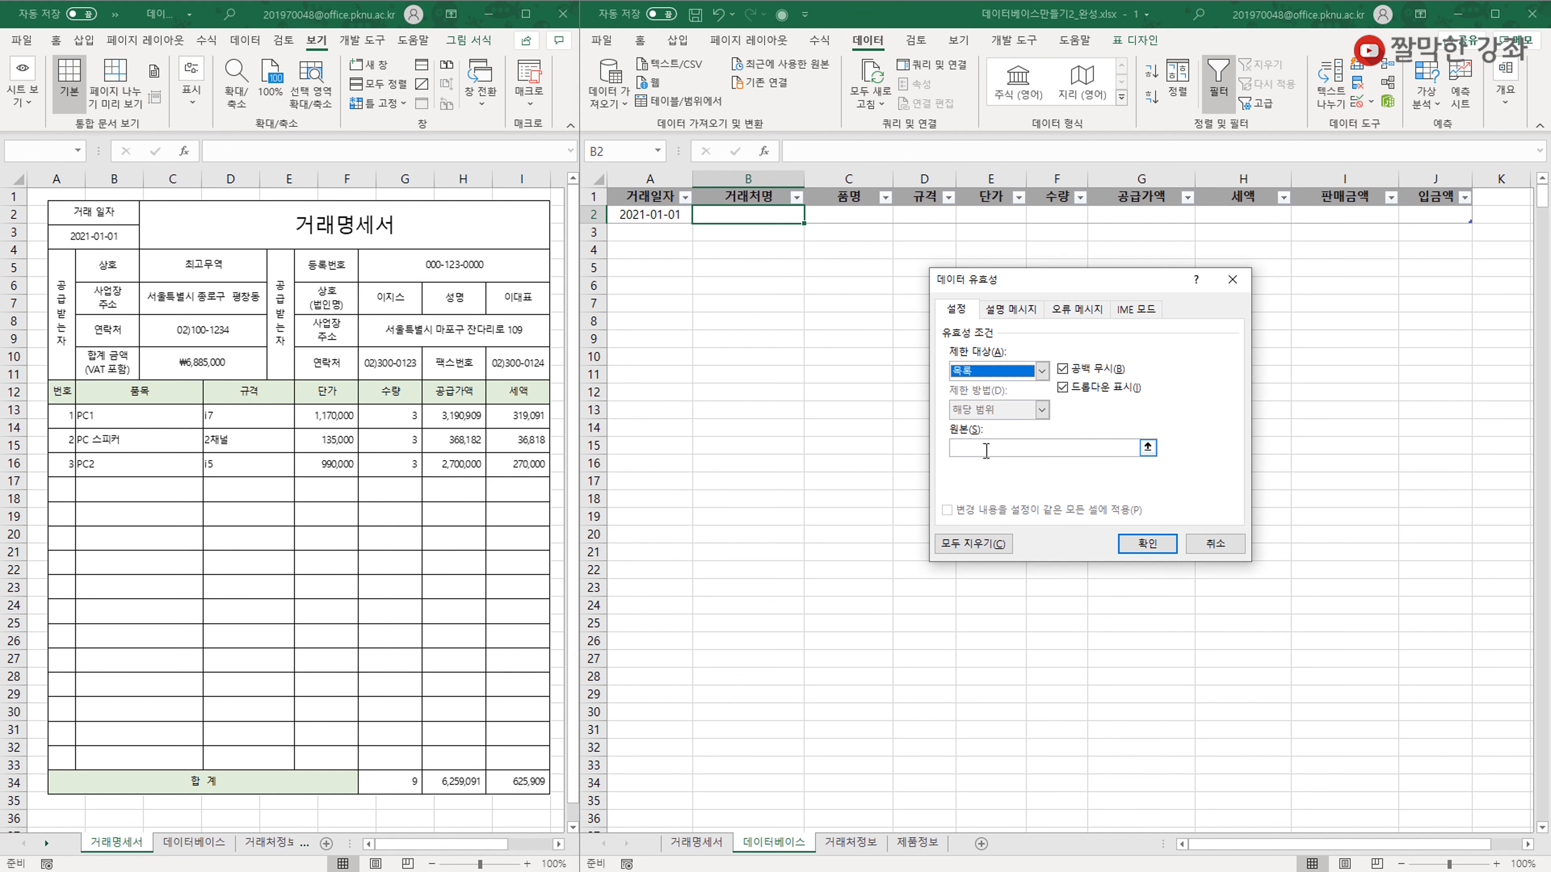
pyautogui.click(986, 446)
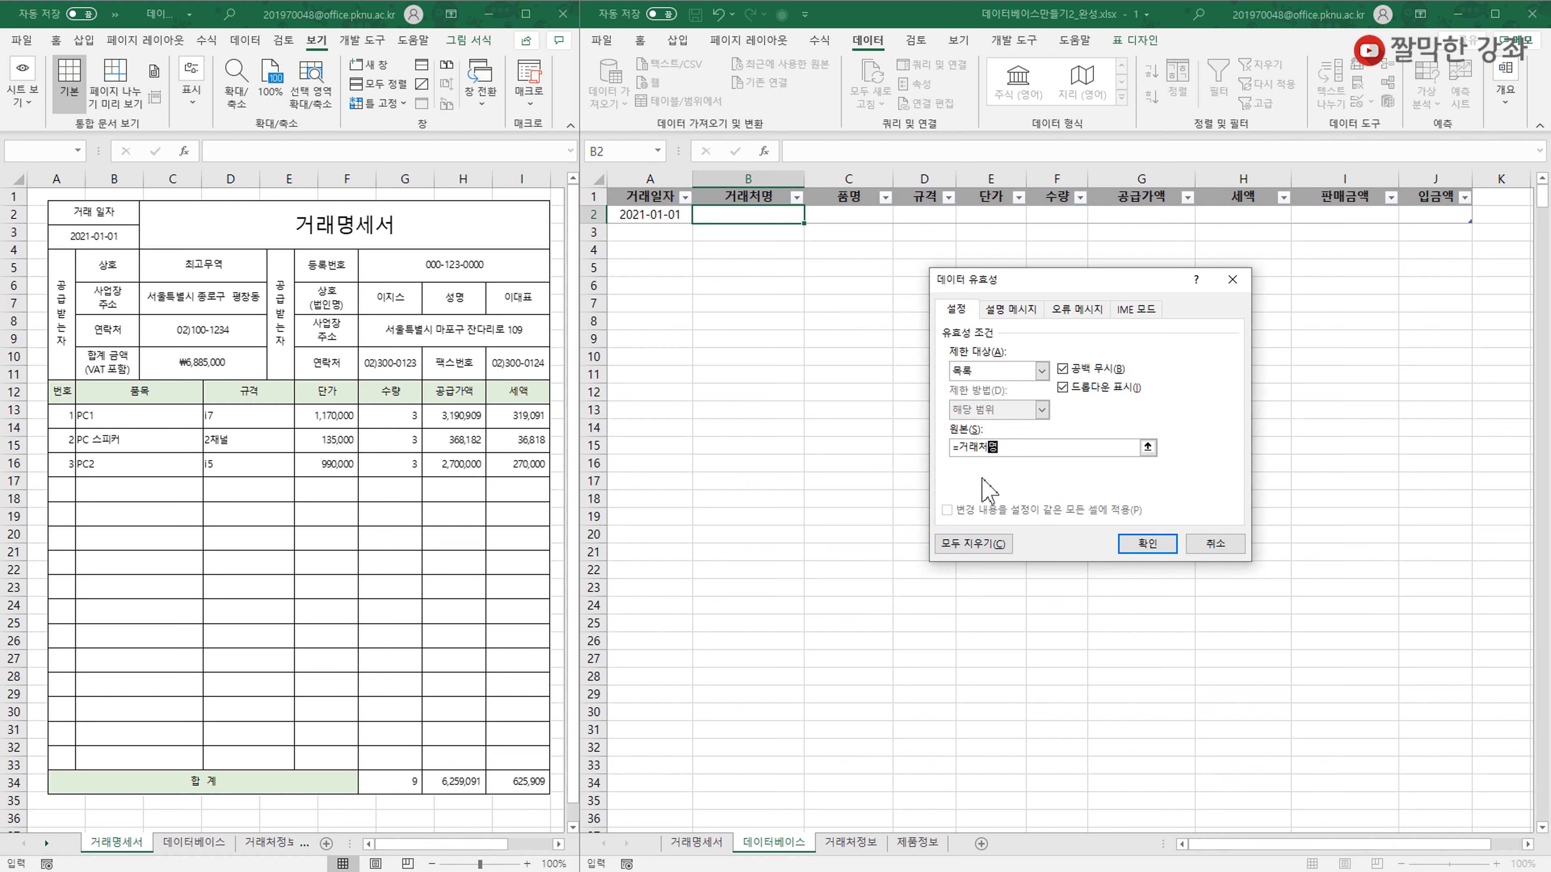
pyautogui.click(1144, 541)
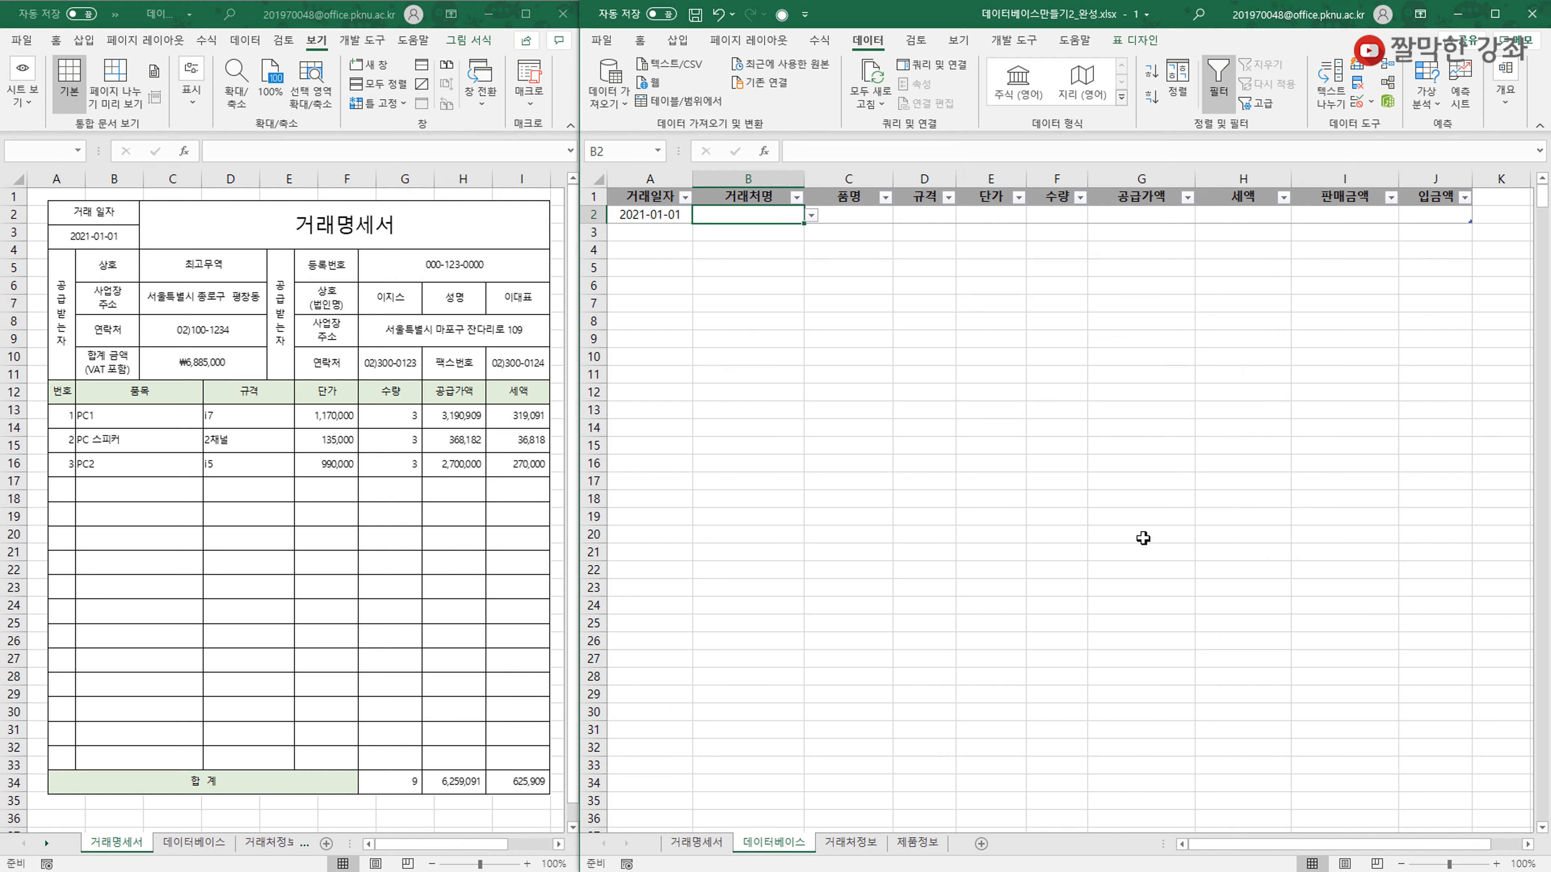
# Choose May디자인 from the customer dropdown list in cell B2.
pyautogui.click(810, 214)
pyautogui.moveTo(808, 239)
pyautogui.mouseDown()
pyautogui.moveTo(816, 312)
pyautogui.moveTo(814, 227)
pyautogui.mouseUp()
pyautogui.click(752, 243)
# Add the customer 대한무역 in row 28 directly below the 거래처정보 table, entering its address and phone number.
pyautogui.click(849, 842)
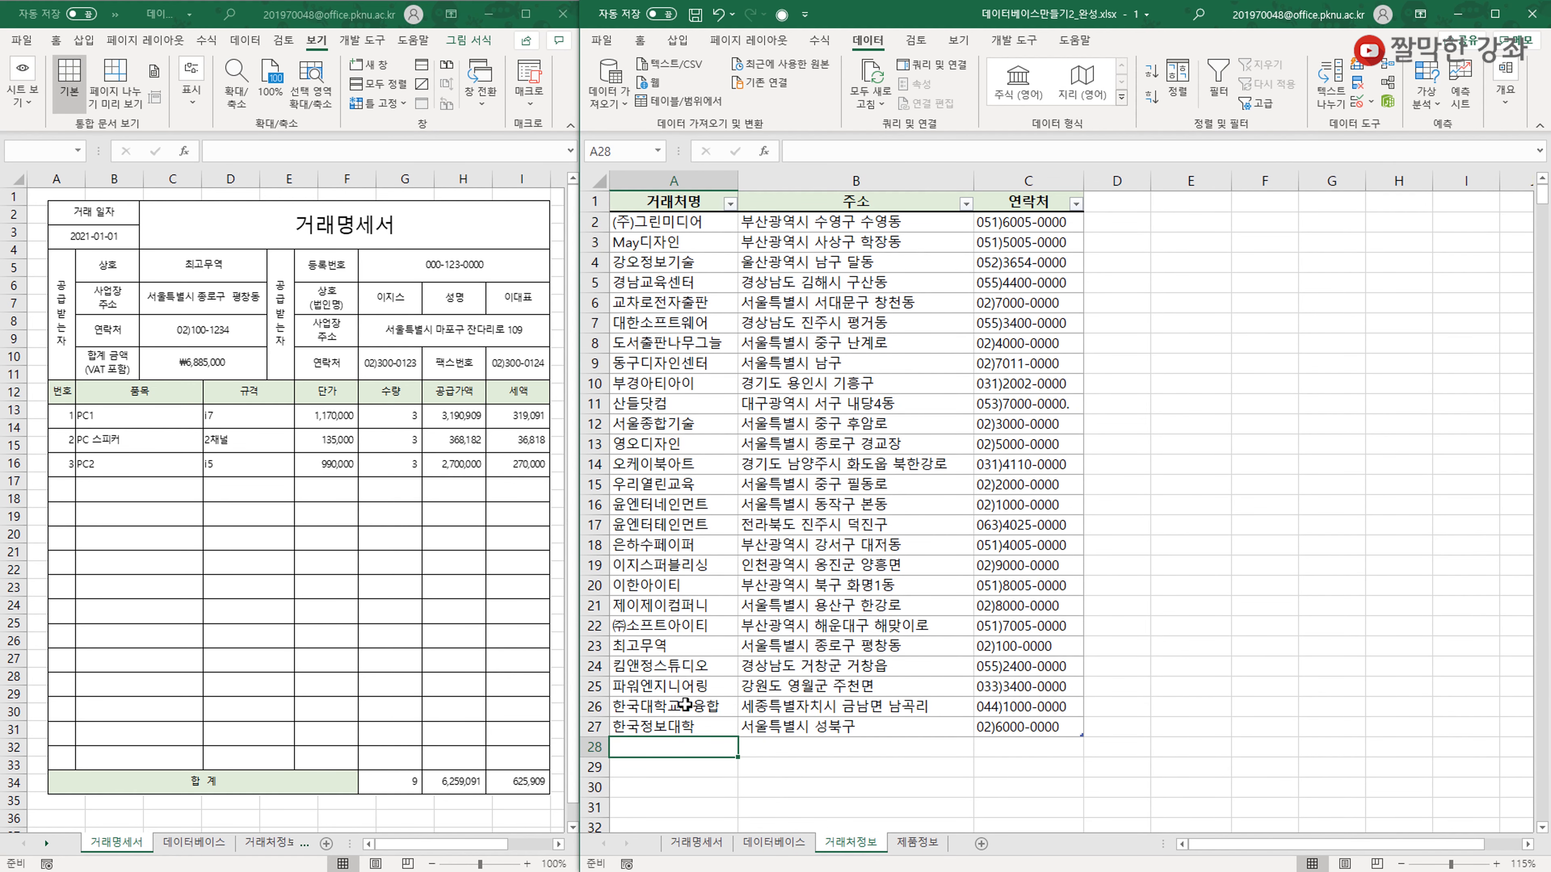
pyautogui.write('대한무여')
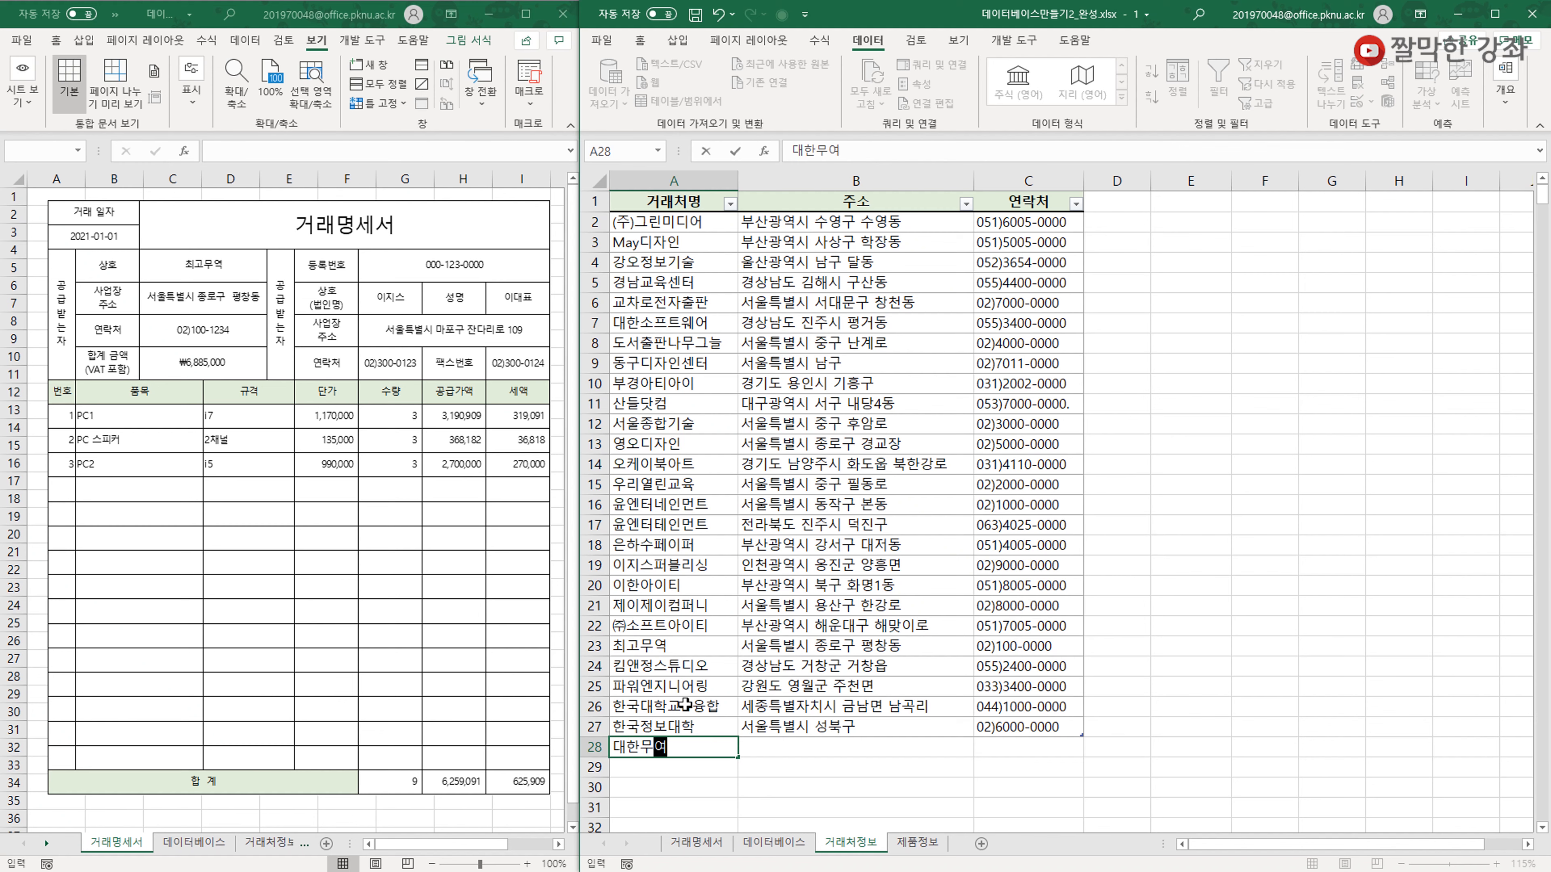
pyautogui.write('ㄱ')
pyautogui.press('Tab')
pyautogui.write('서울특별시 종로구')
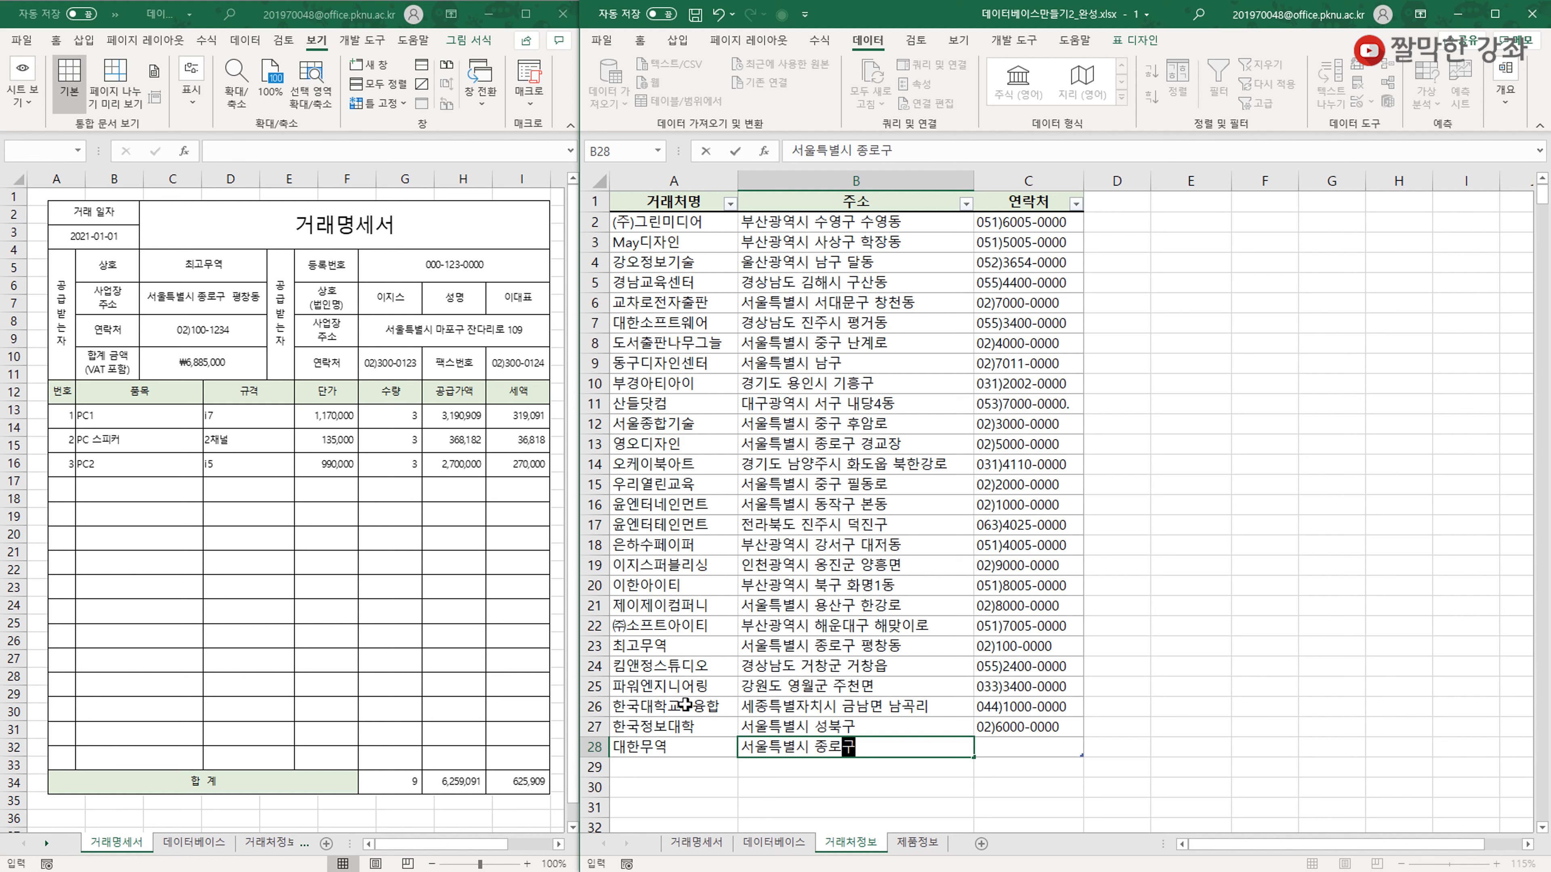
pyautogui.press('Tab')
pyautogui.write('02)')
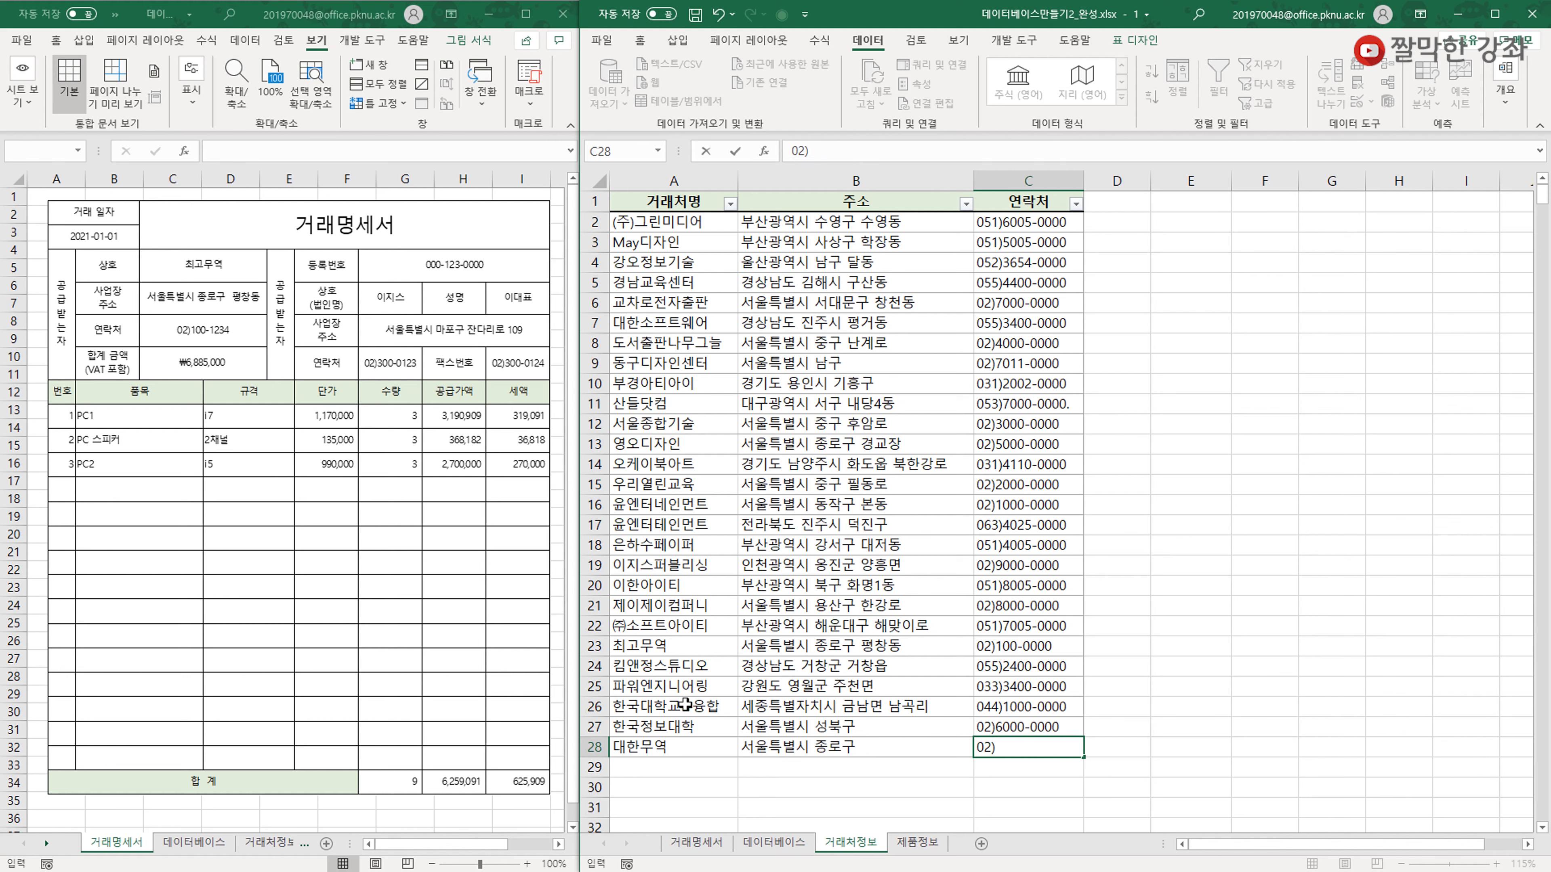
pyautogui.write('5600-0000.')
pyautogui.press('Return')
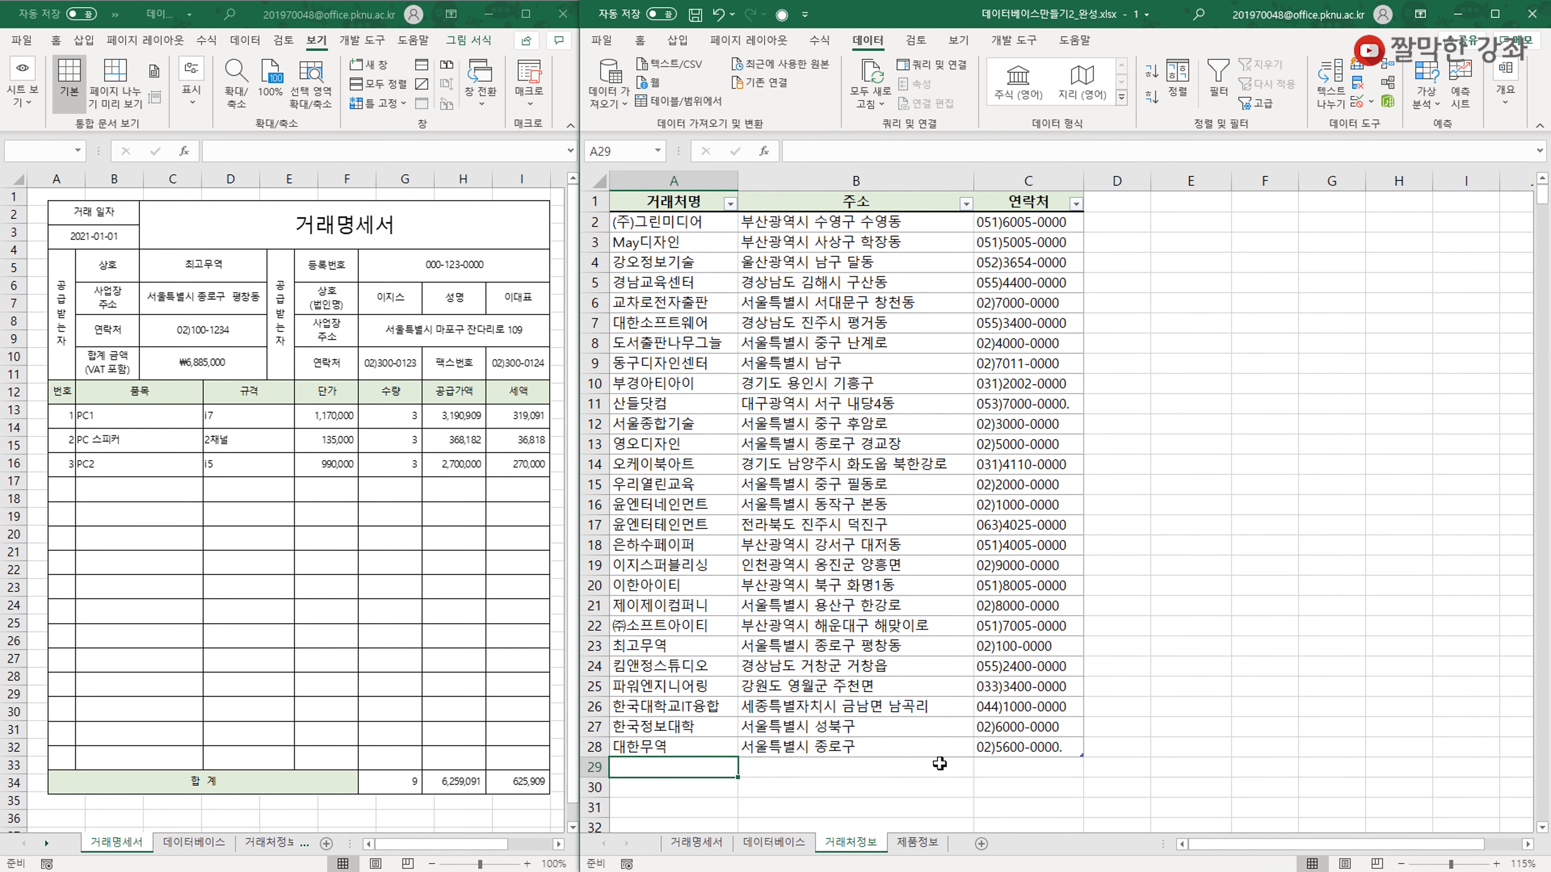
# Look through the customer dropdown in cell B2 of the 데이터베이스 sheet for the newly added 대한무역.
pyautogui.click(774, 843)
pyautogui.click(811, 215)
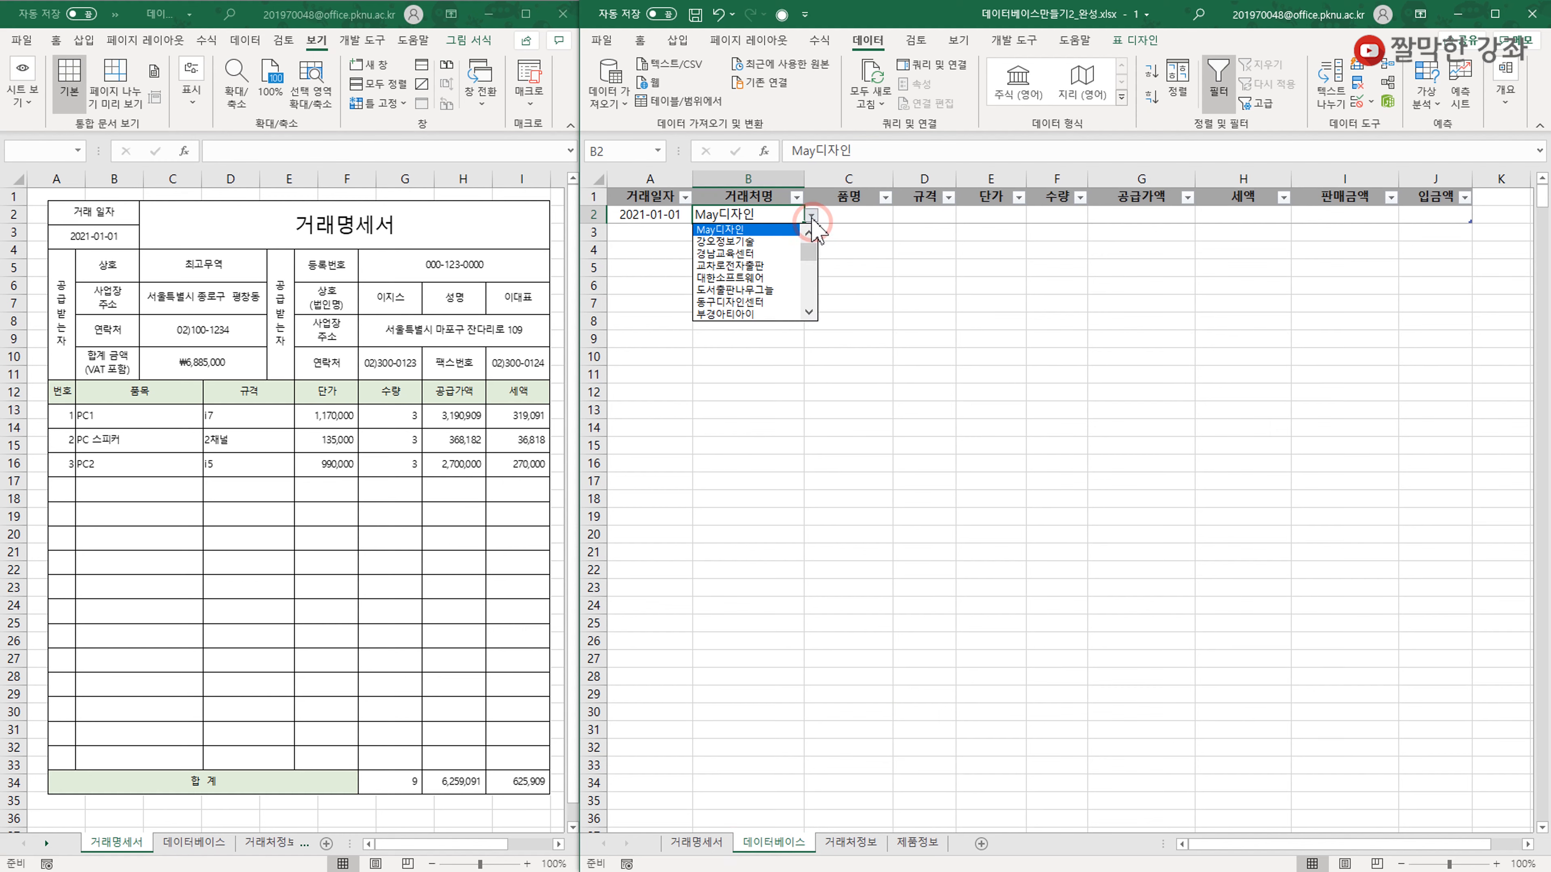
pyautogui.moveTo(809, 247); pyautogui.dragTo(809, 303)
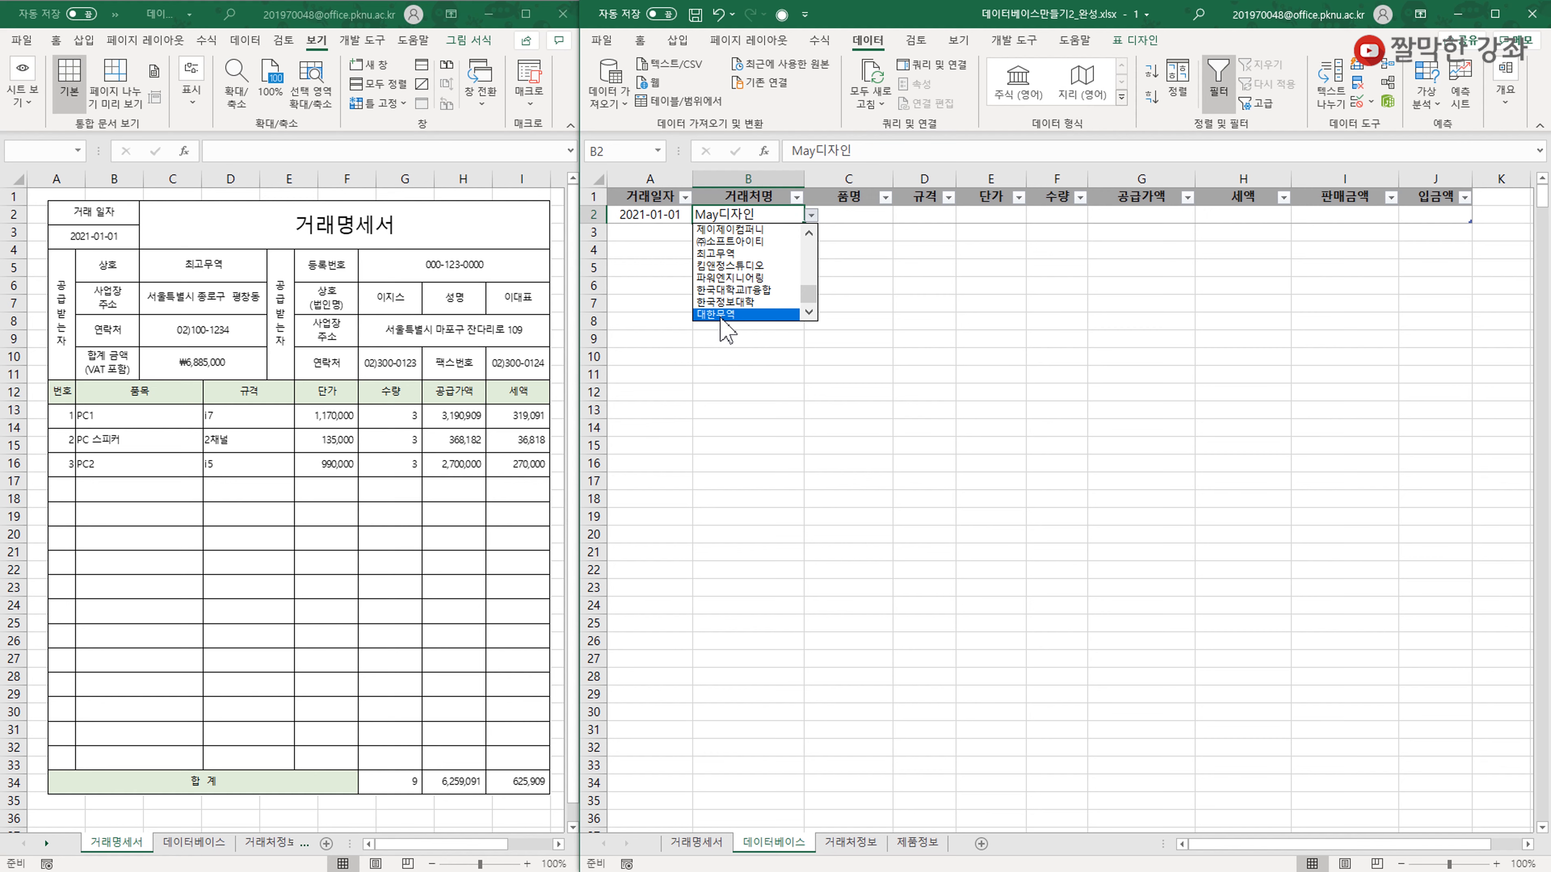
pyautogui.click(856, 849)
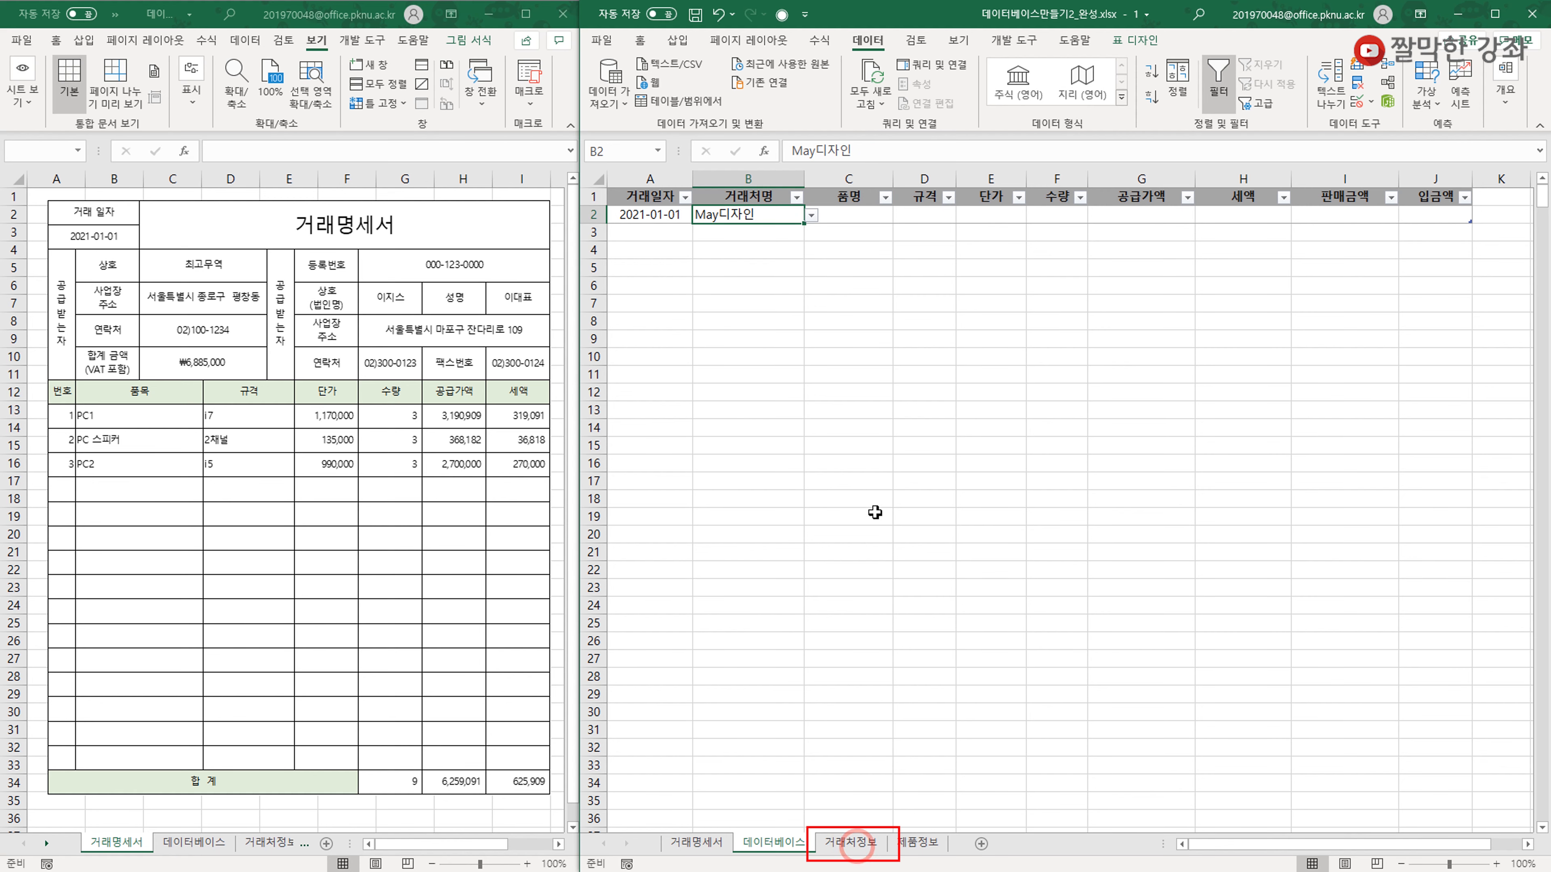
# Select the customer names A2:A28 on the 거래처정보 sheet, and go to the named range 거래처명 to examine its extent.
pyautogui.click(855, 843)
pyautogui.click(794, 403)
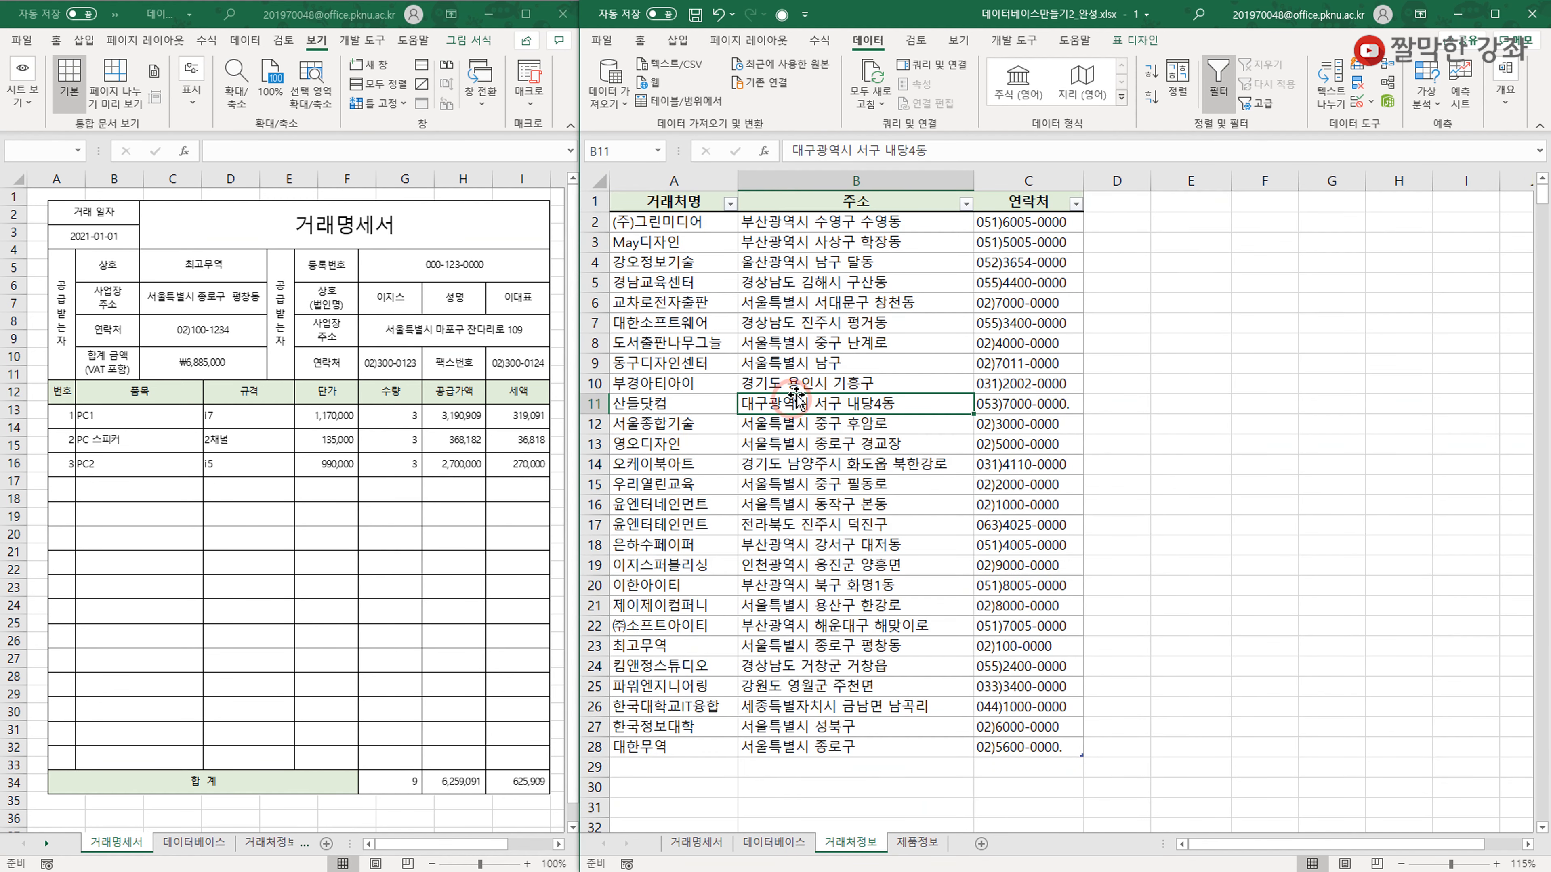
pyautogui.moveTo(688, 225); pyautogui.dragTo(698, 744)
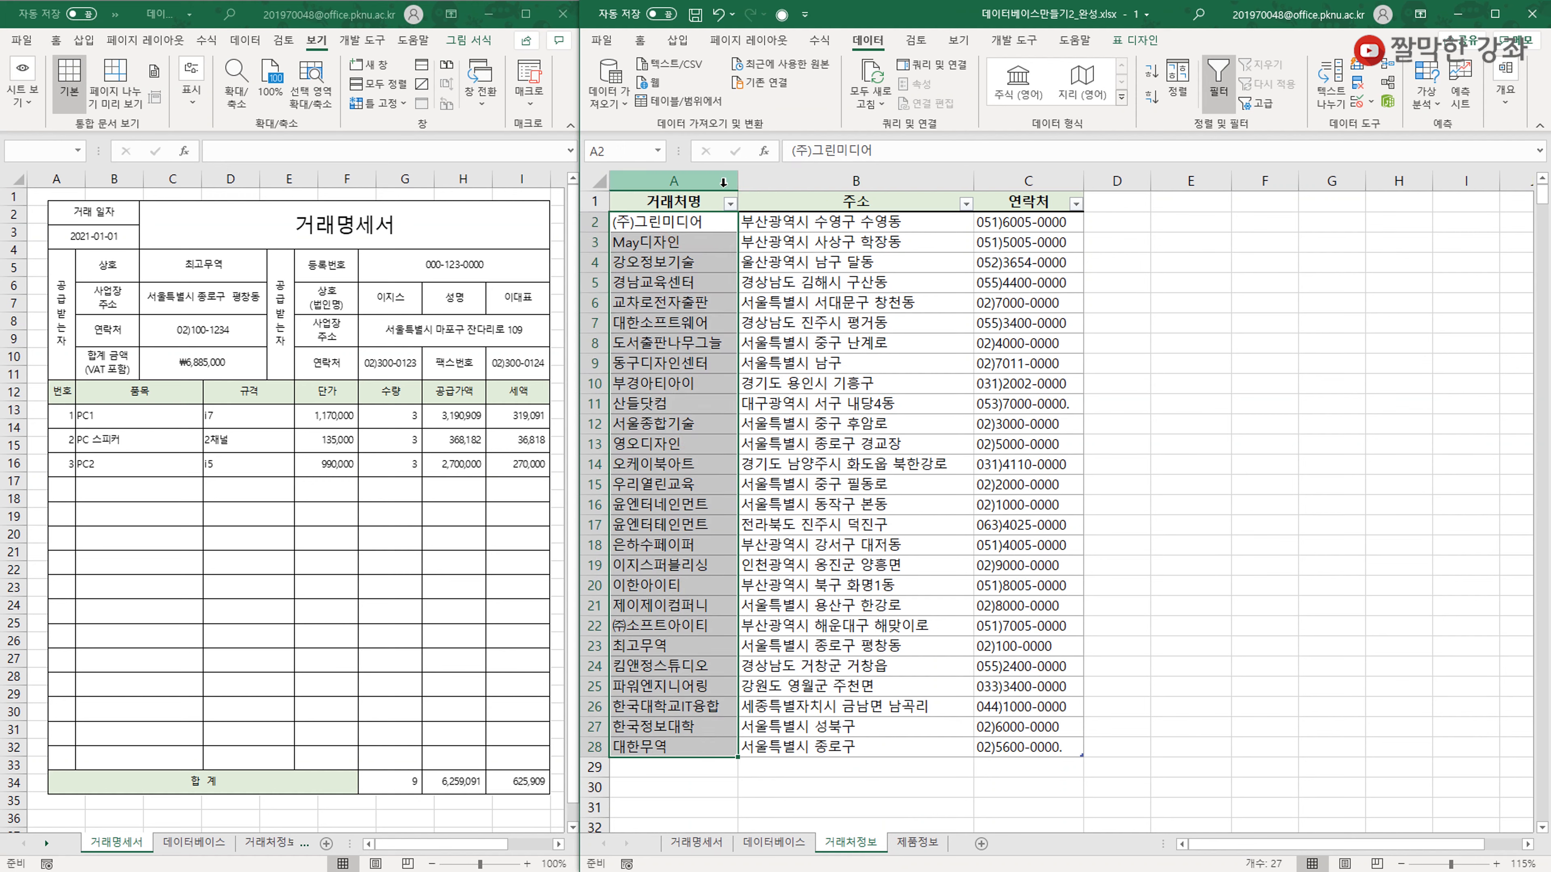
pyautogui.click(676, 255)
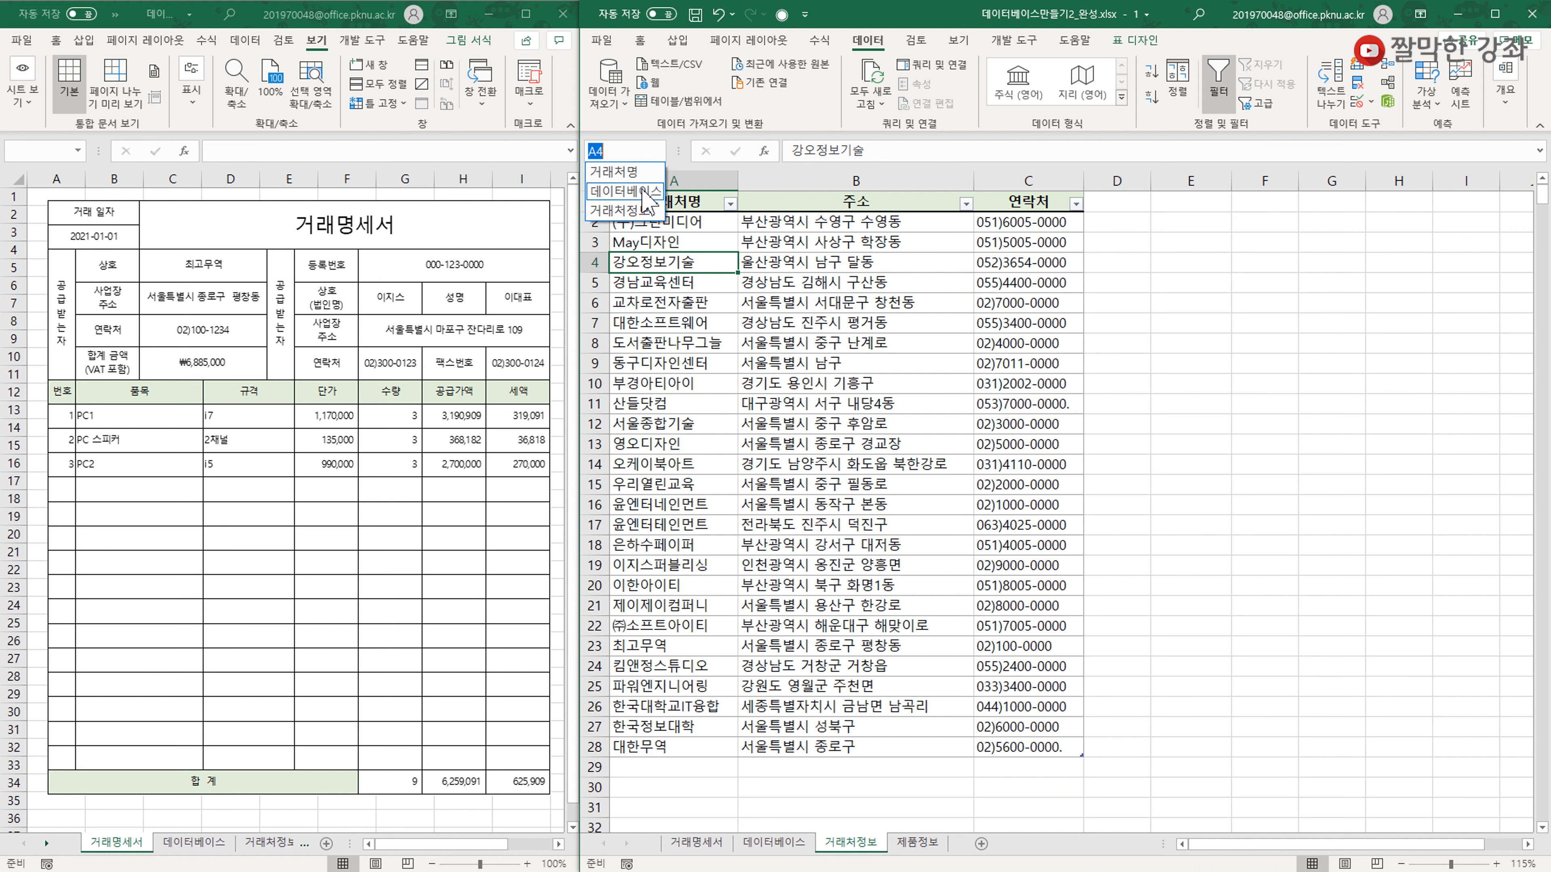
pyautogui.click(632, 175)
pyautogui.click(633, 181)
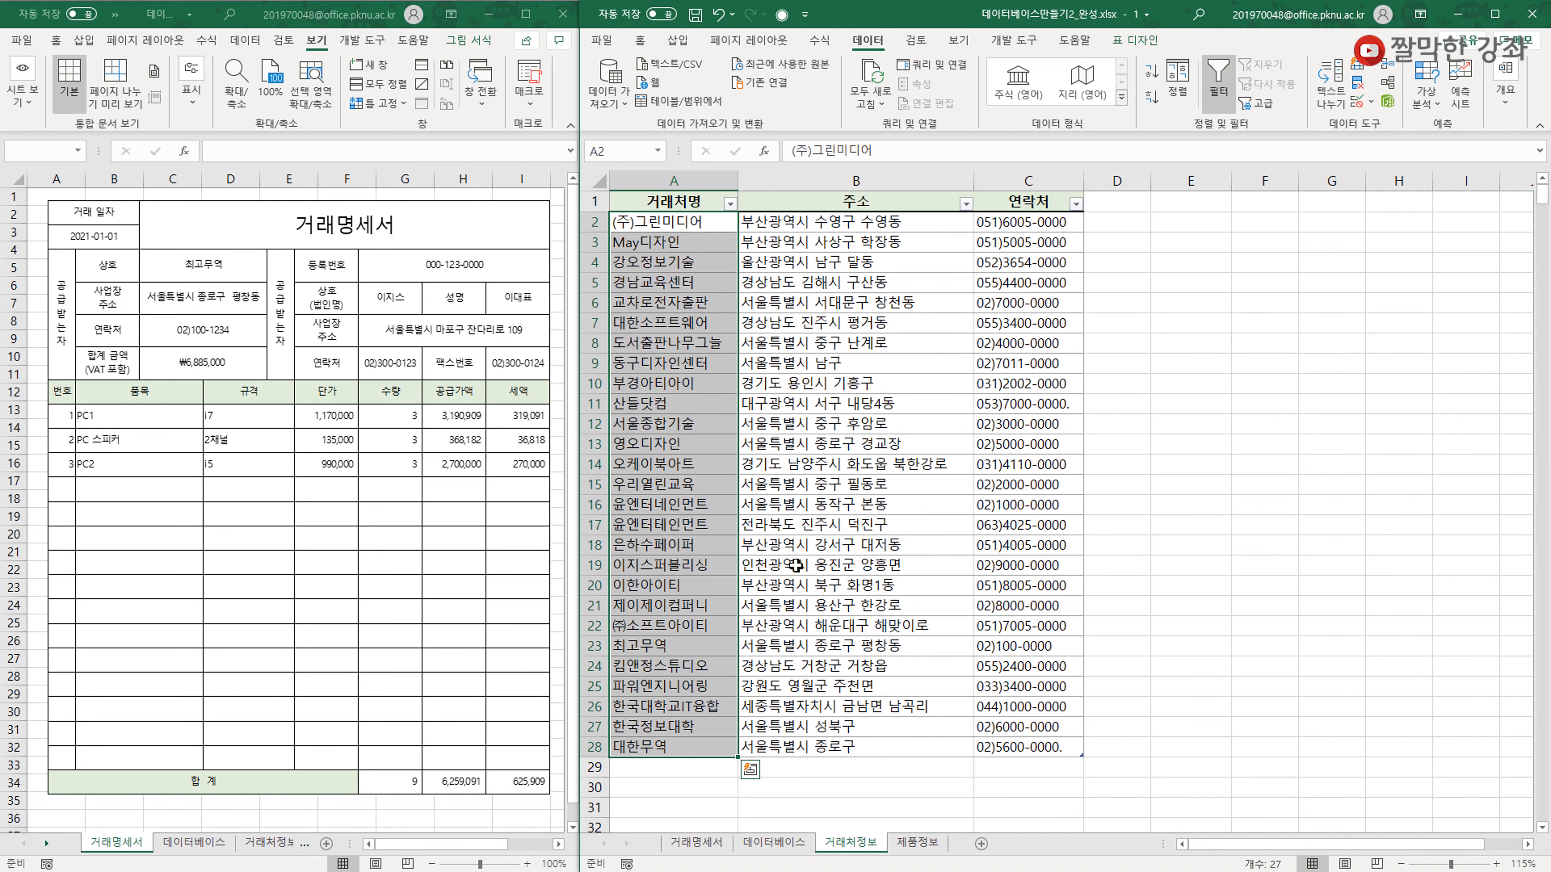
pyautogui.click(815, 553)
# Choose 최고무역 from the customer dropdown in cell B2 of the 데이터베이스 sheet.
pyautogui.click(766, 844)
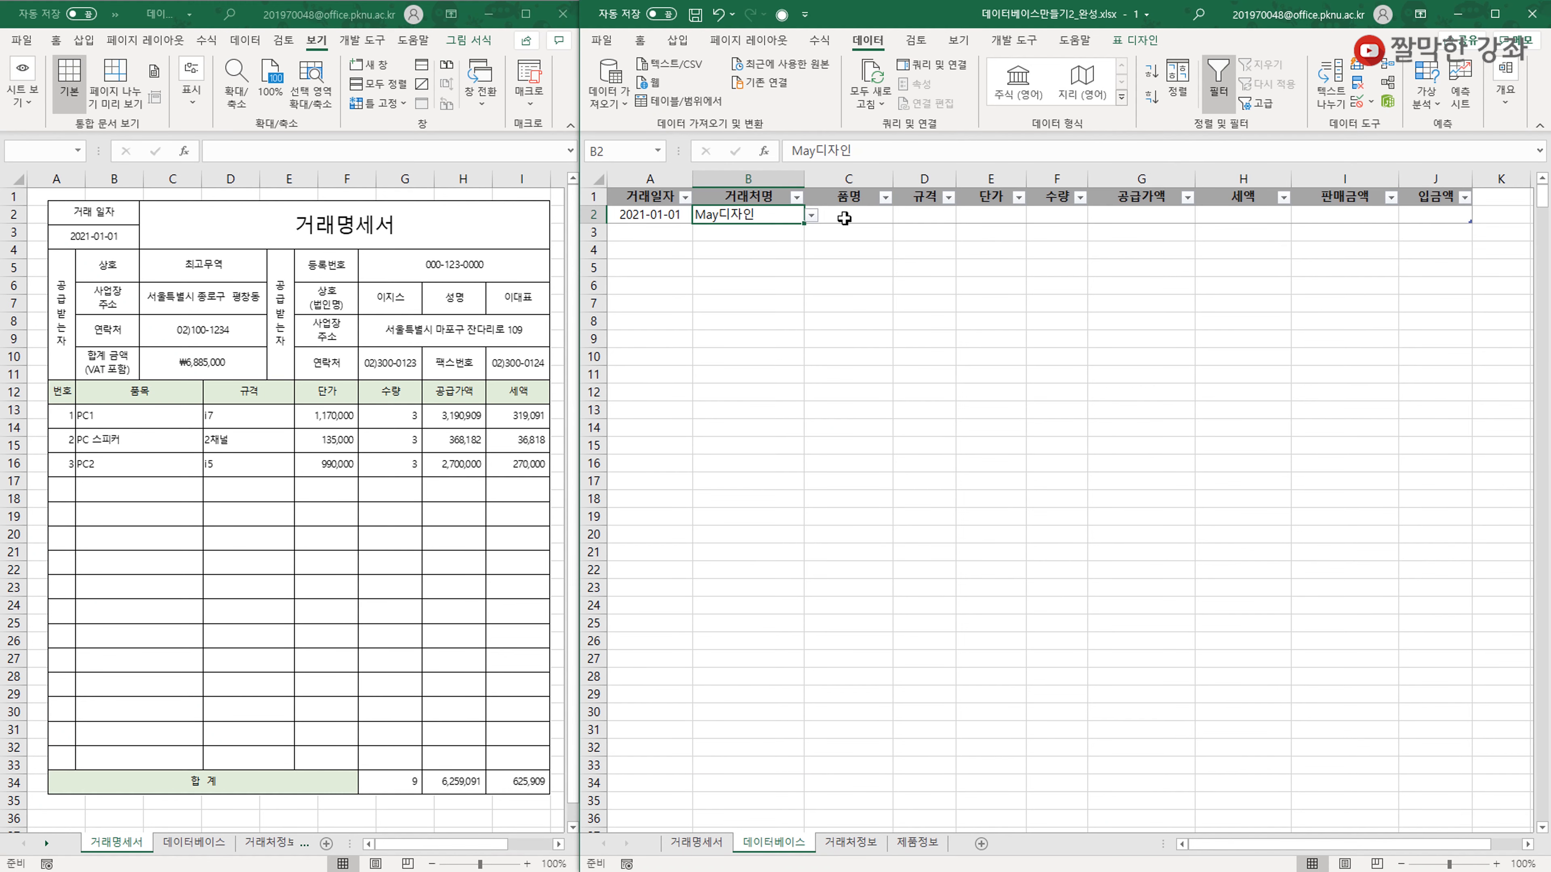
pyautogui.click(811, 215)
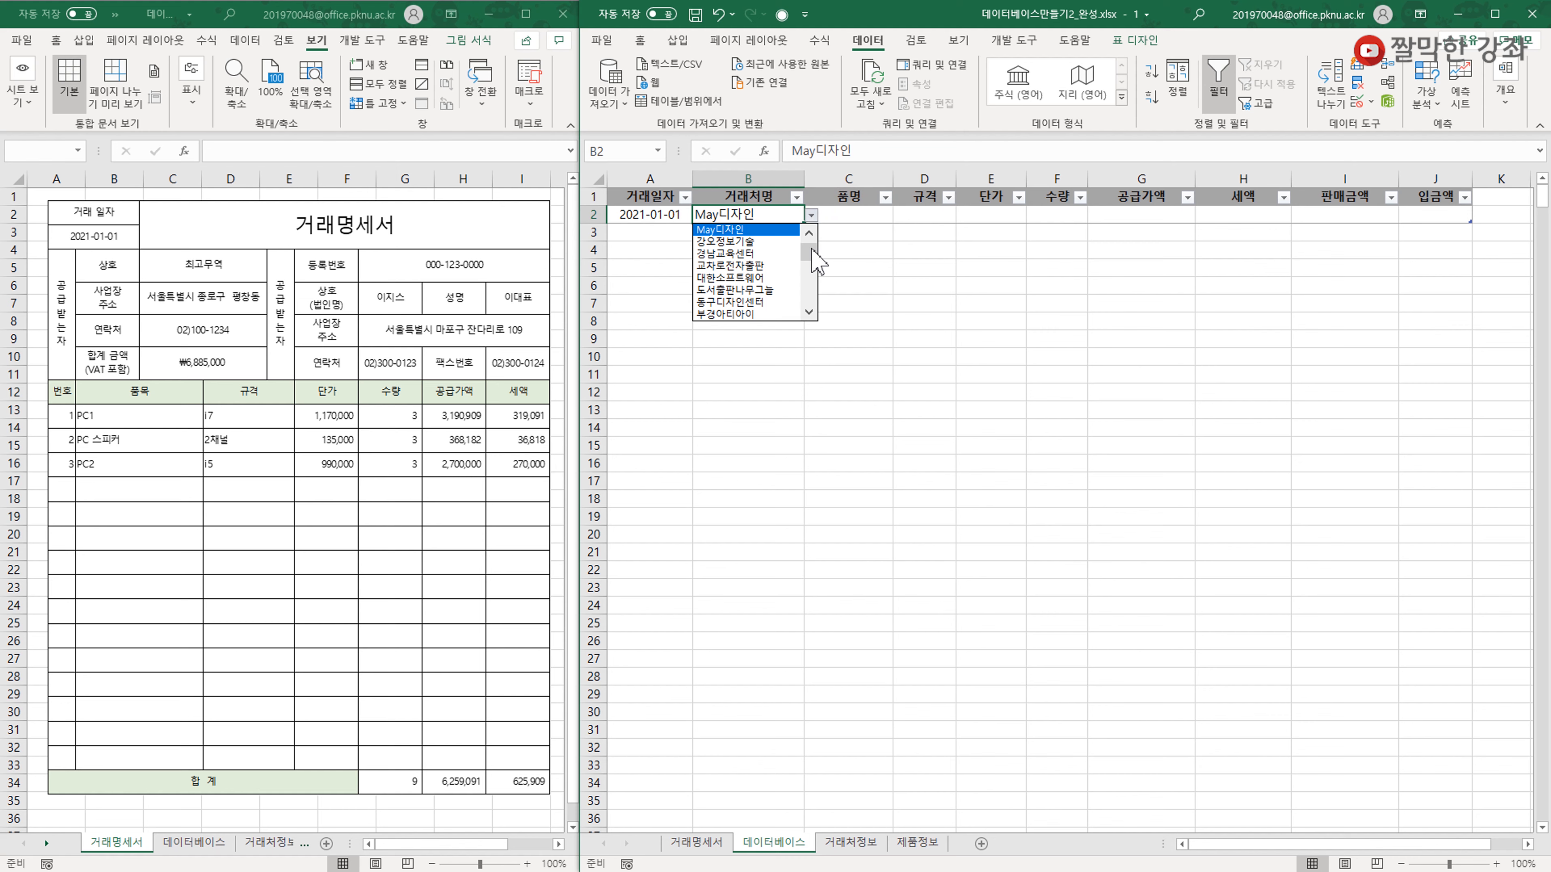
pyautogui.scroll(-6, 807, 288)
pyautogui.scroll(-1, 809, 287)
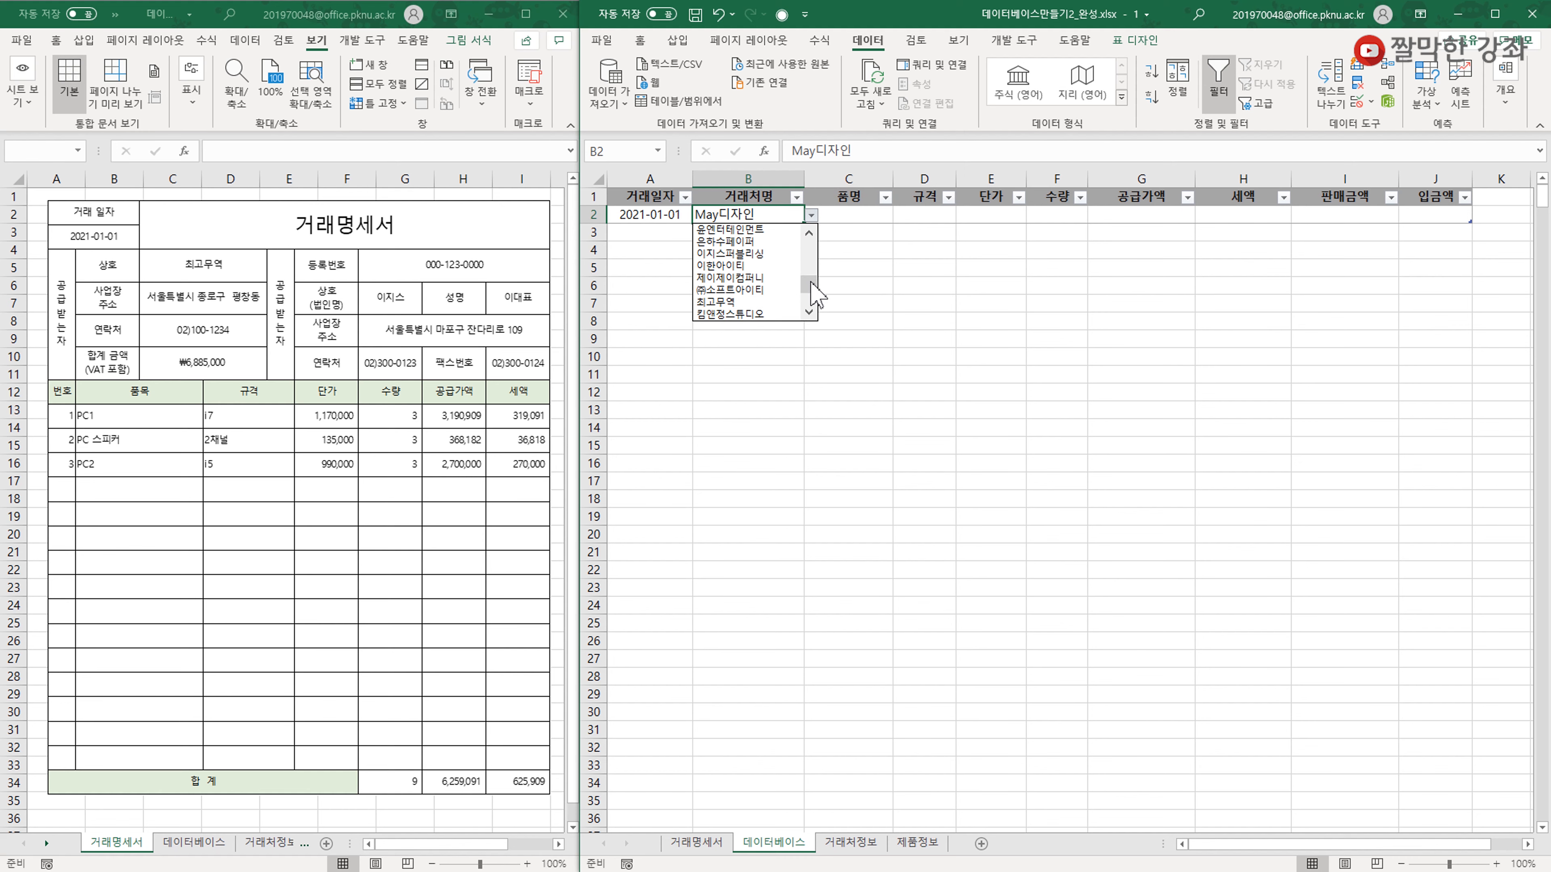
pyautogui.click(716, 301)
pyautogui.click(862, 218)
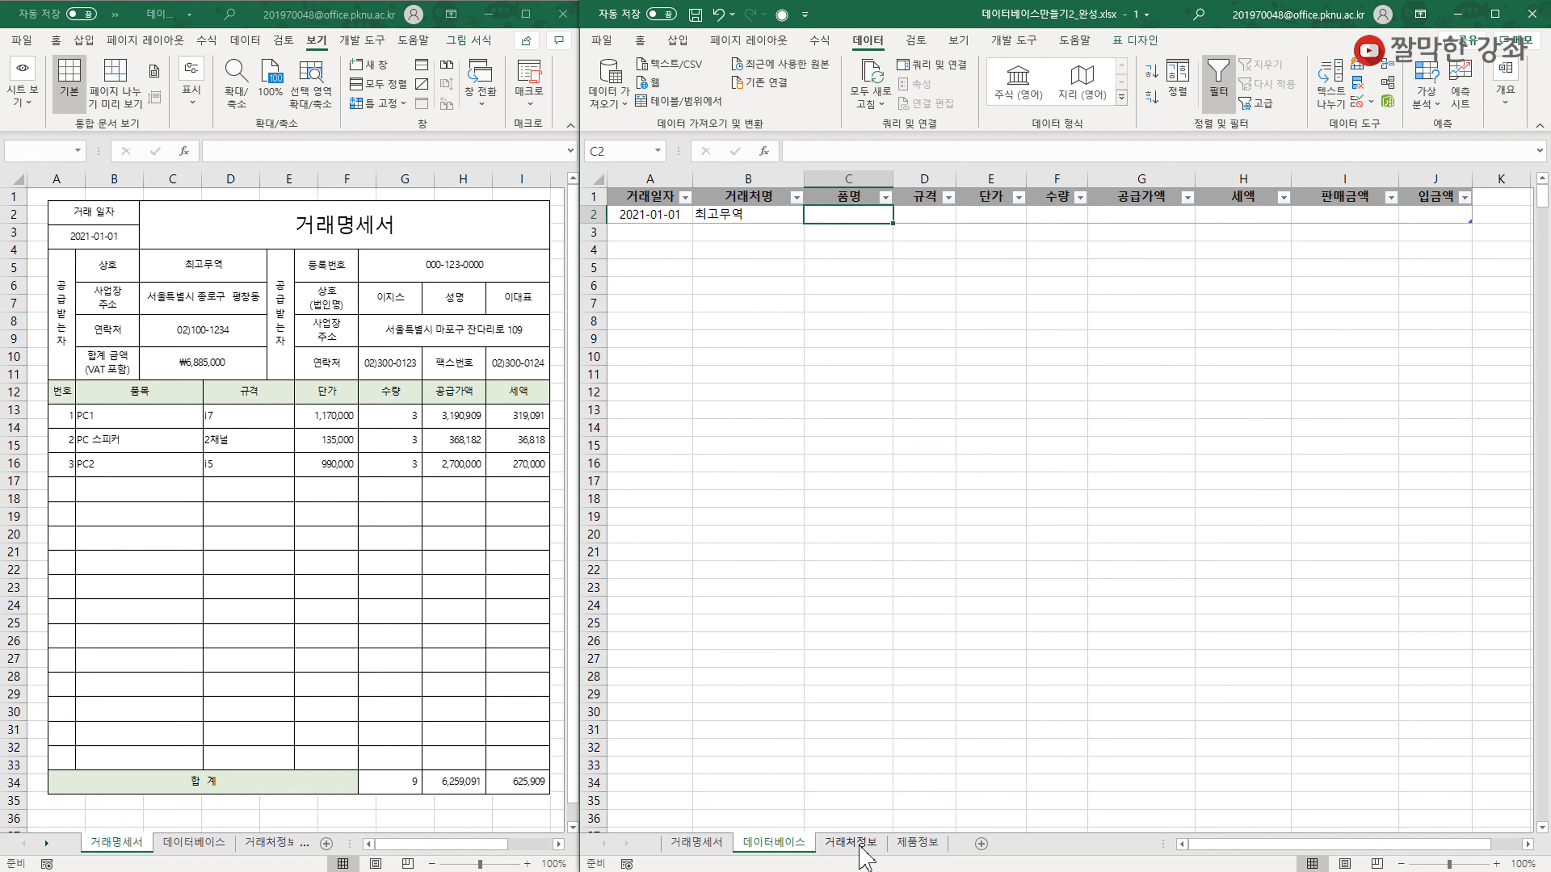
# Format the product list A1:C17 on the 제품정보 sheet as a light grey table that includes headers.
pyautogui.click(915, 842)
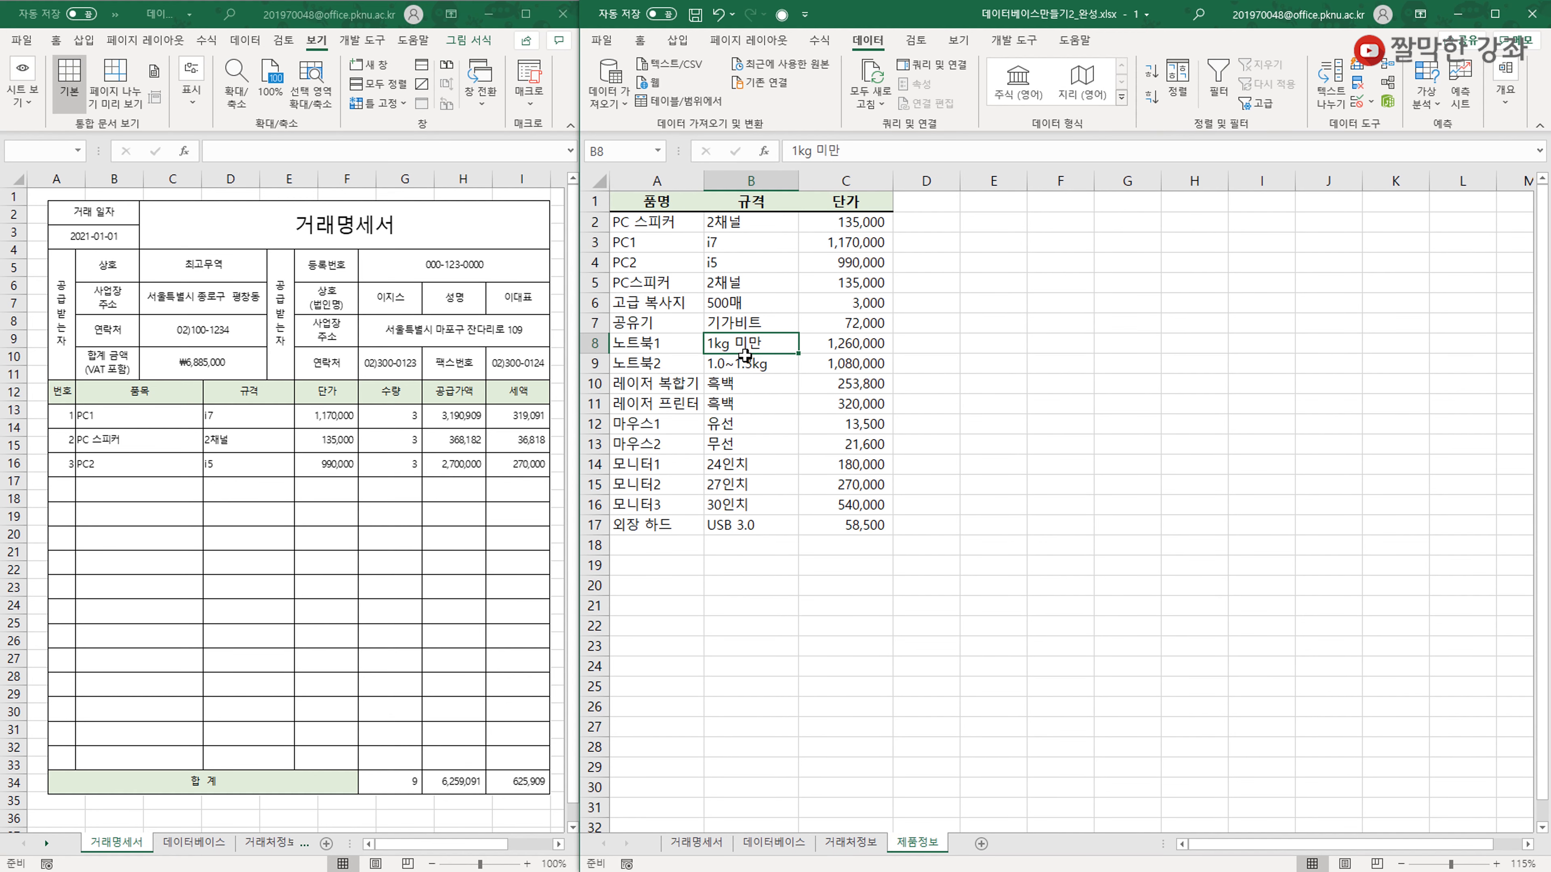
pyautogui.click(639, 39)
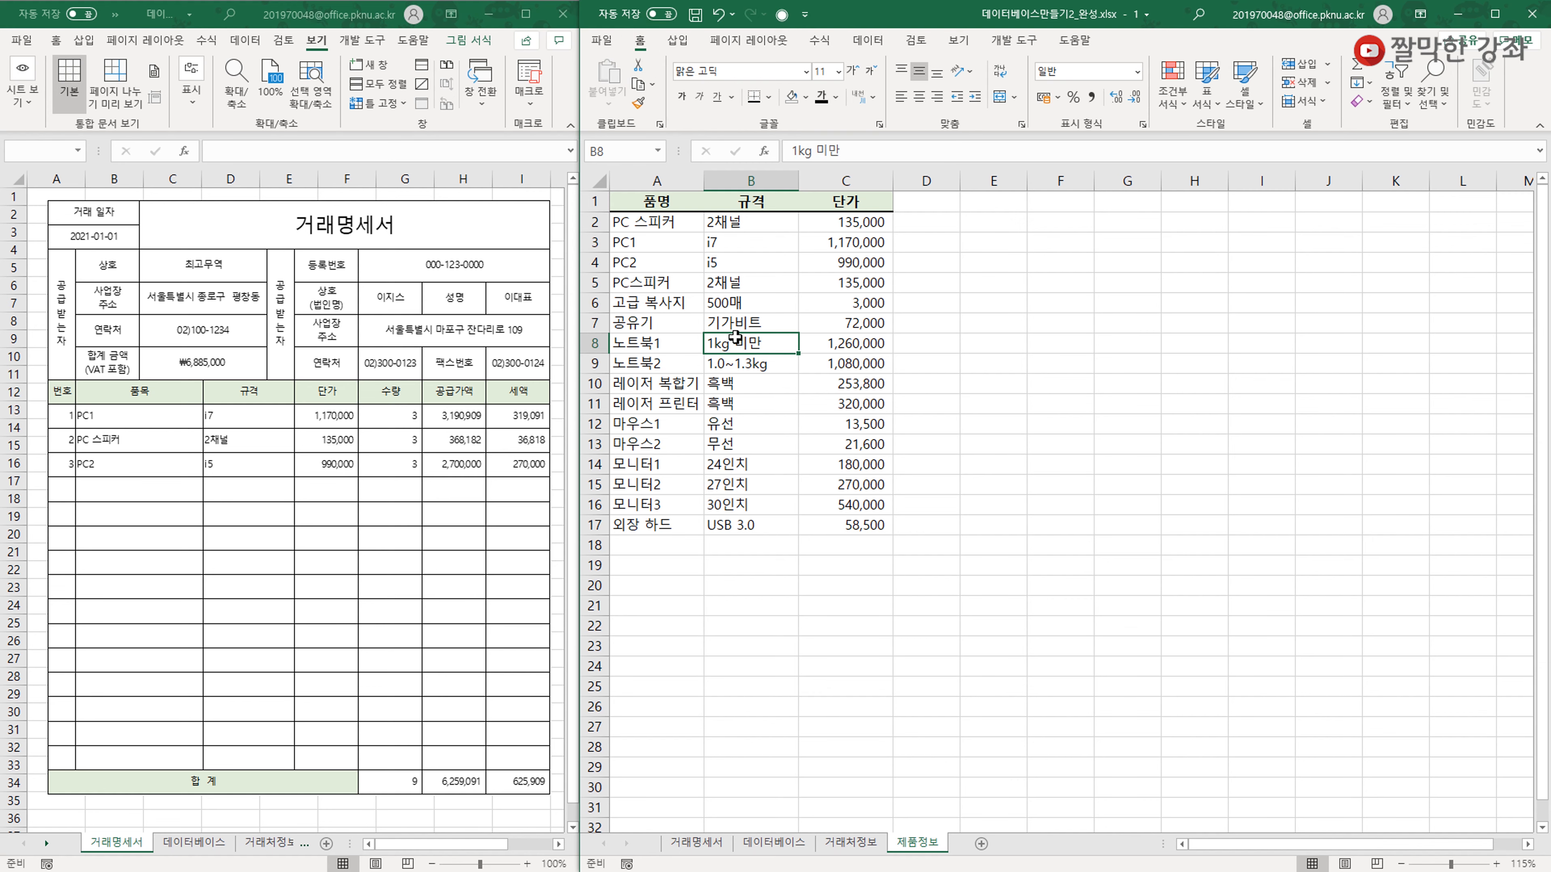
pyautogui.click(1206, 82)
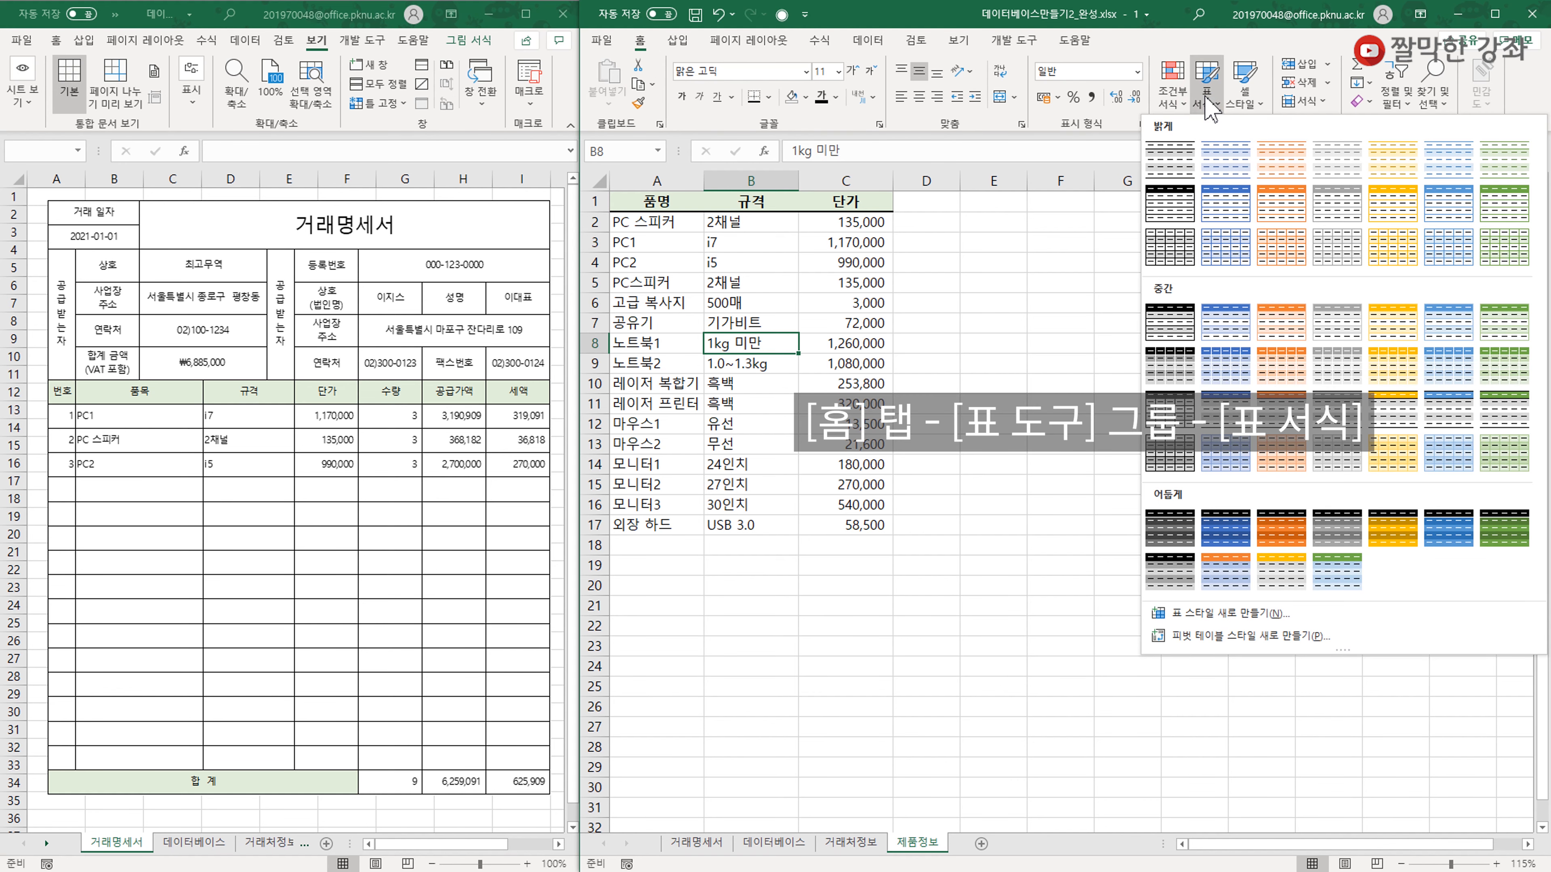
pyautogui.click(1335, 201)
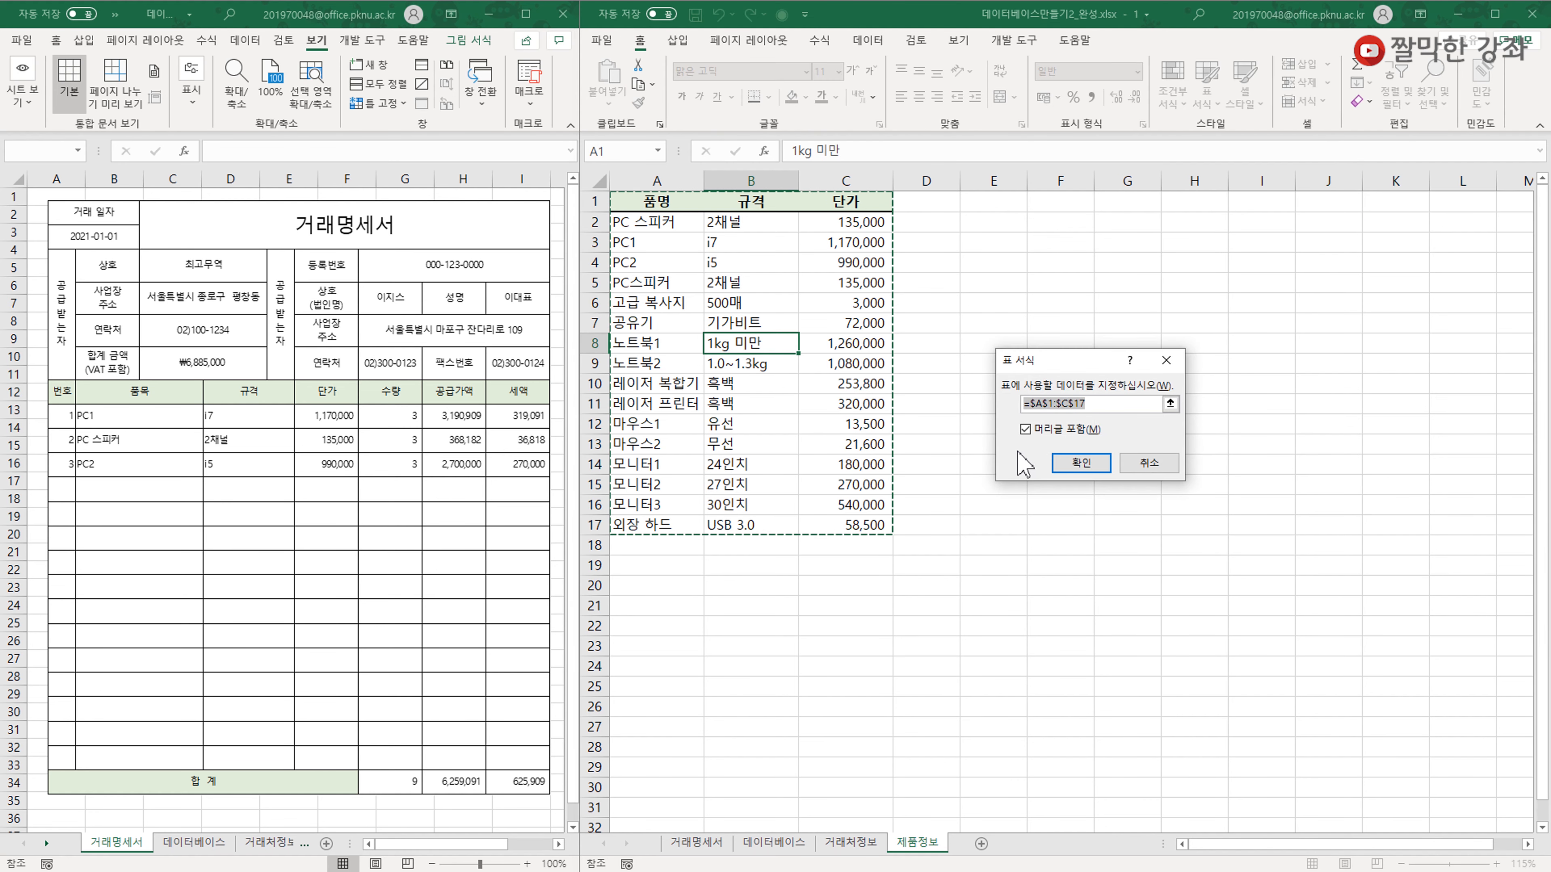
pyautogui.click(1068, 461)
pyautogui.click(746, 324)
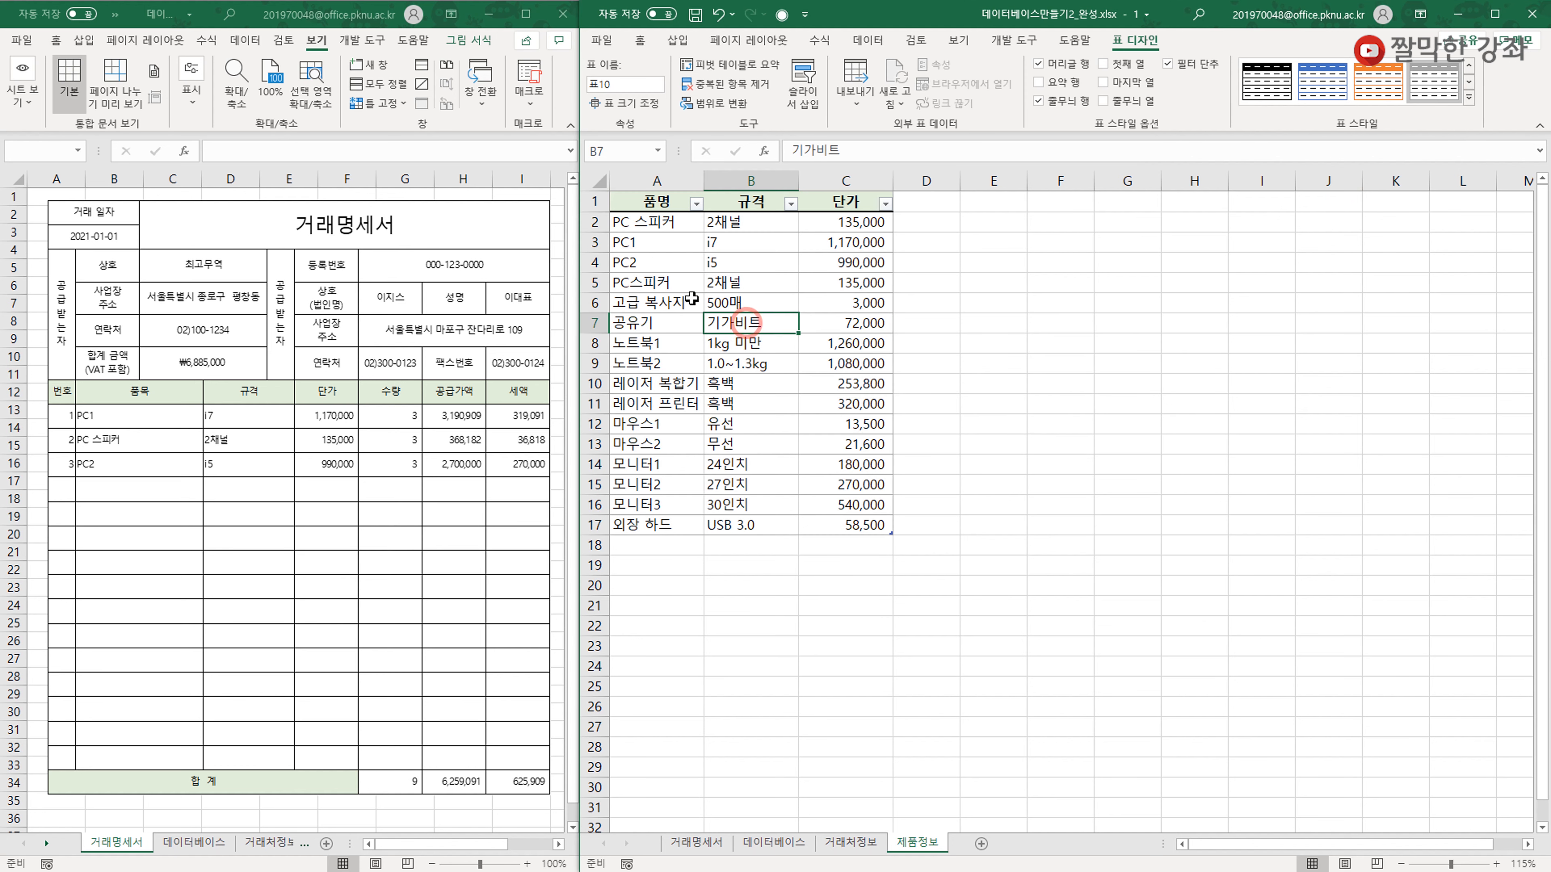
pyautogui.click(675, 265)
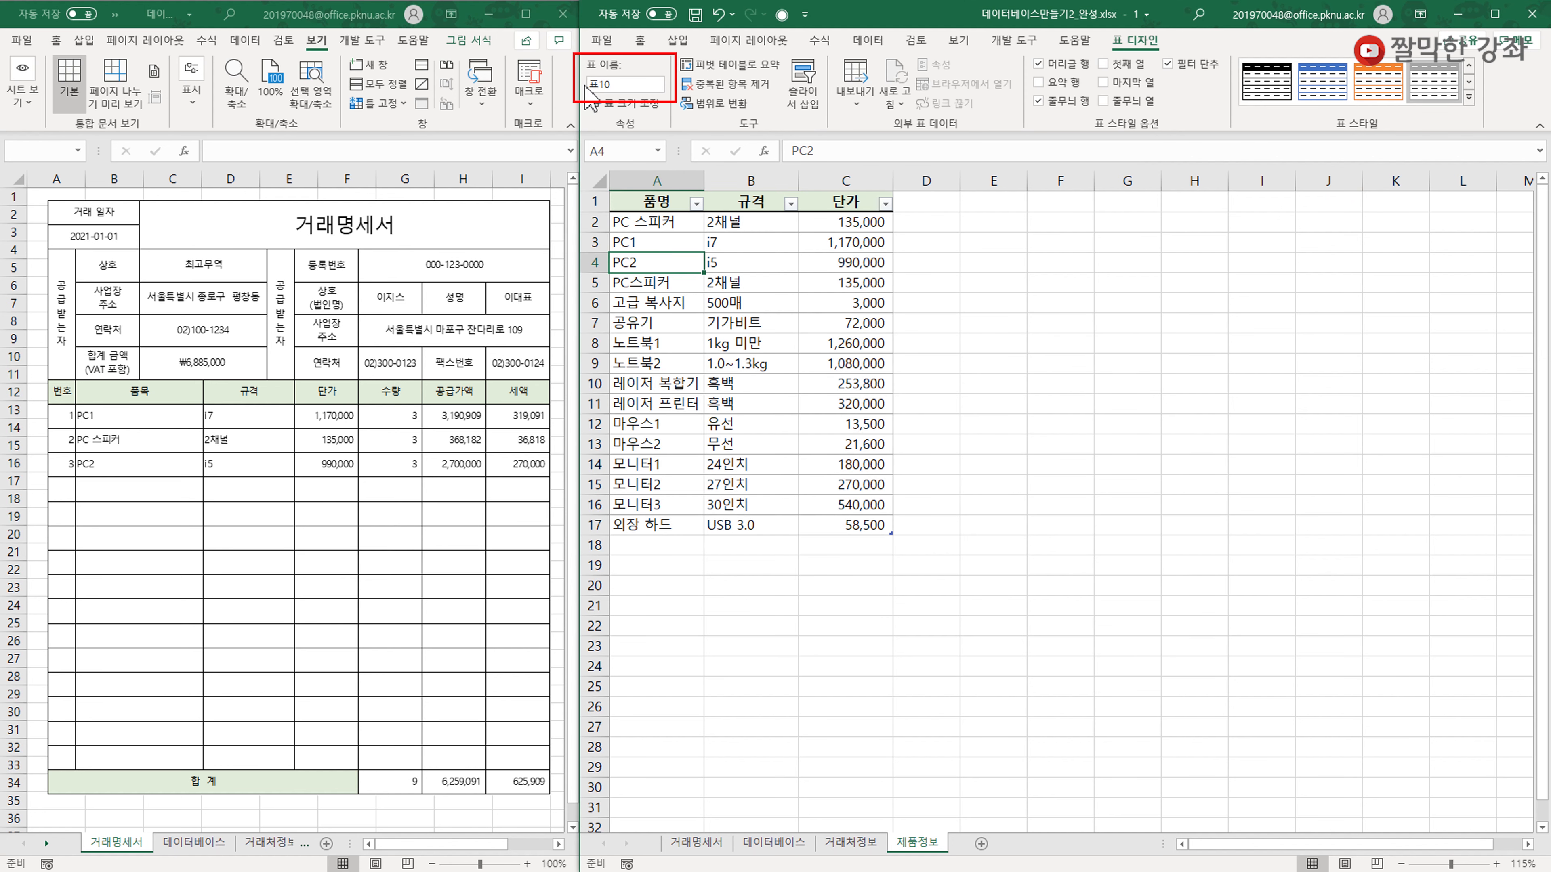
pyautogui.click(993, 263)
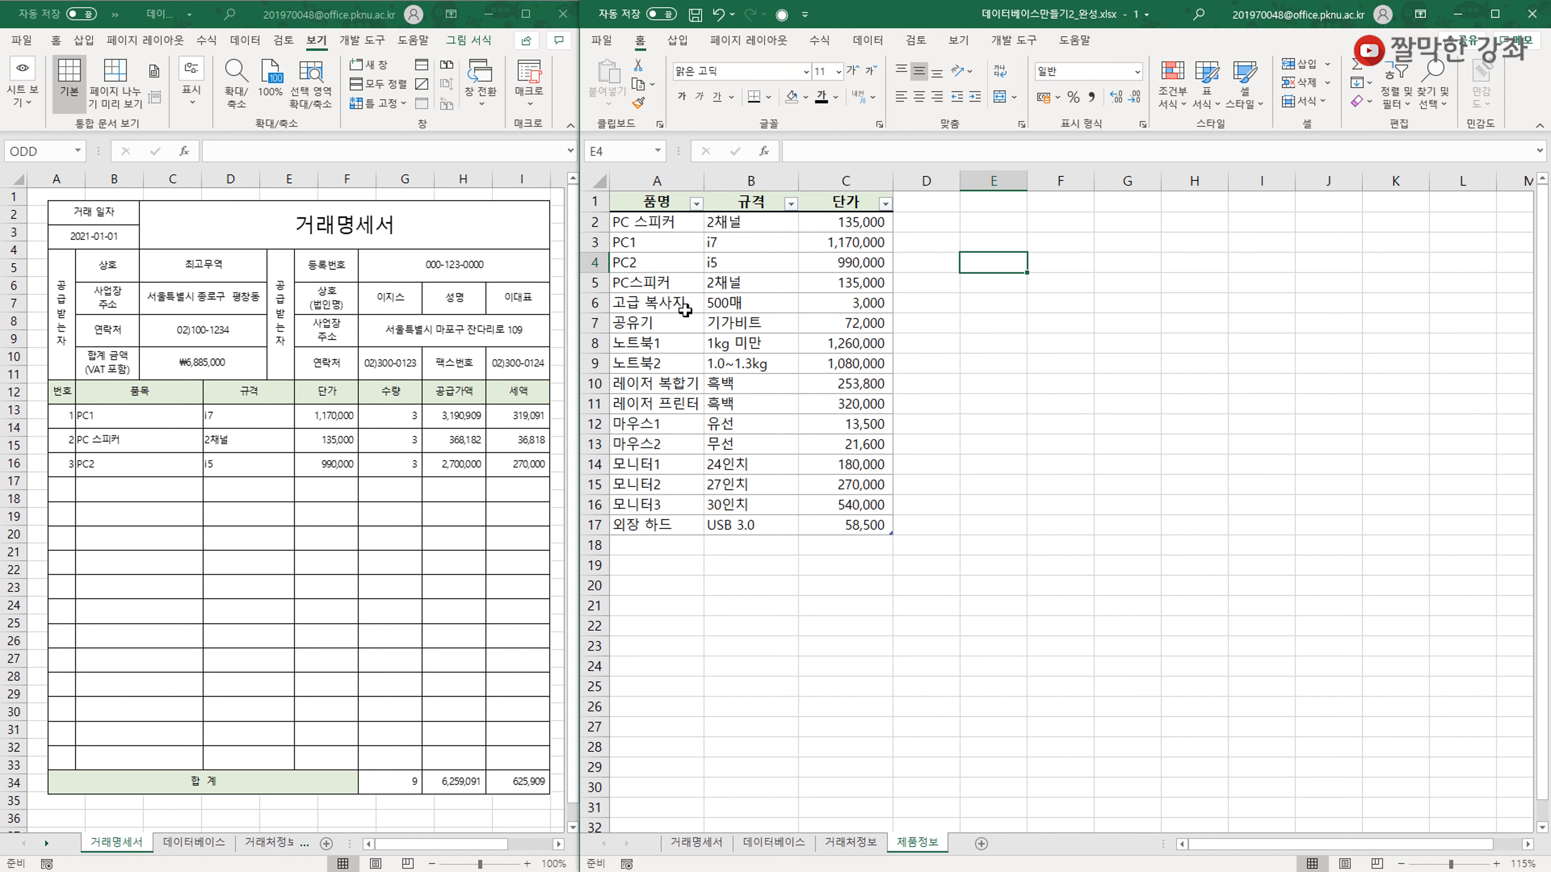
pyautogui.write('=')
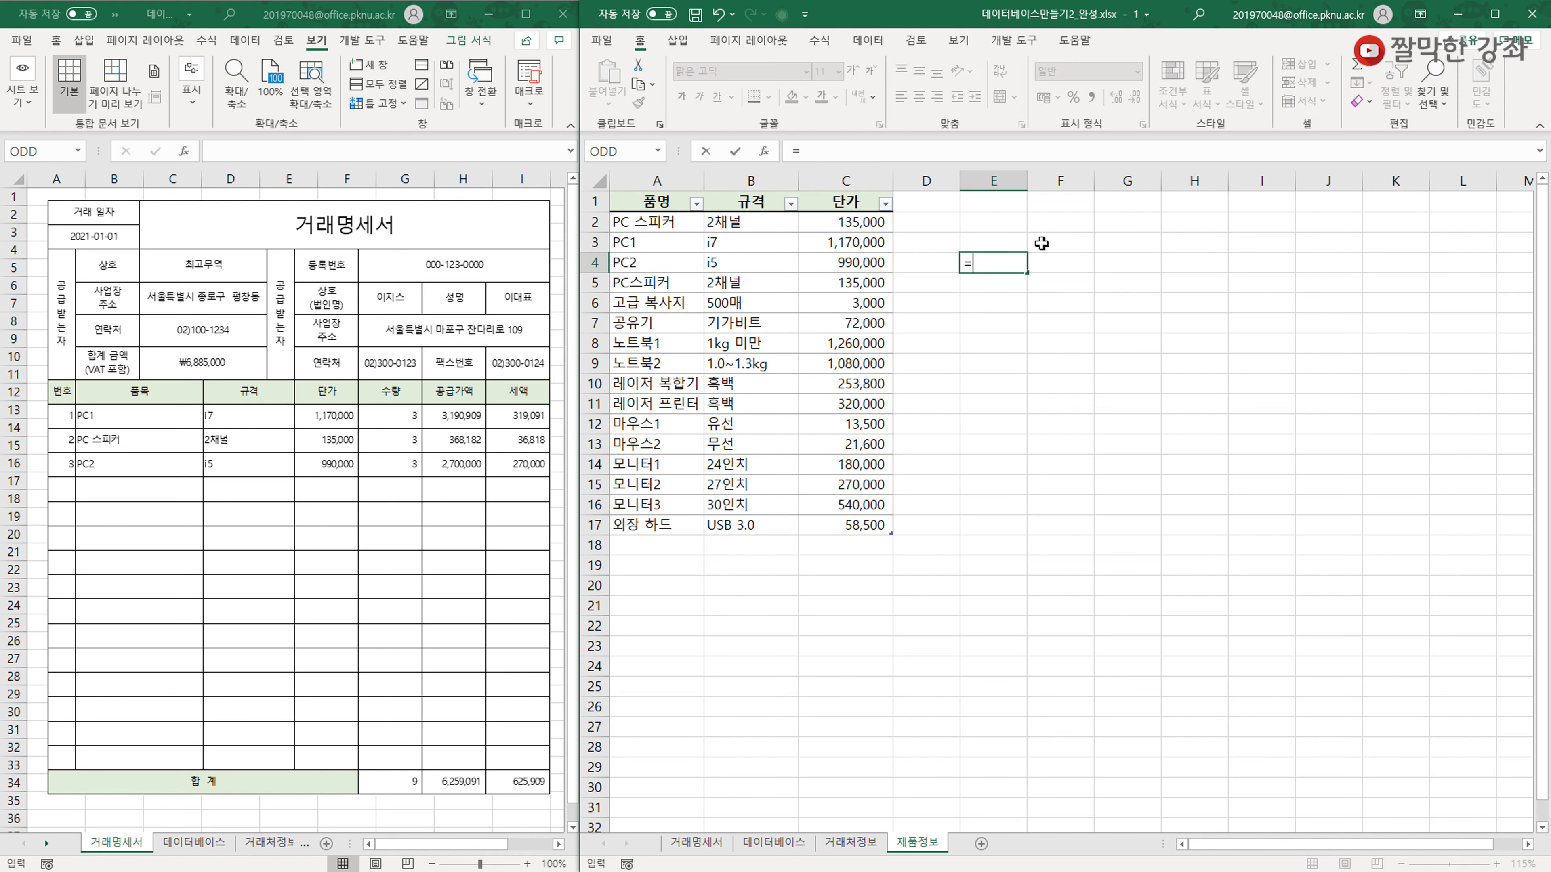
pyautogui.moveTo(661, 222); pyautogui.dragTo(651, 510)
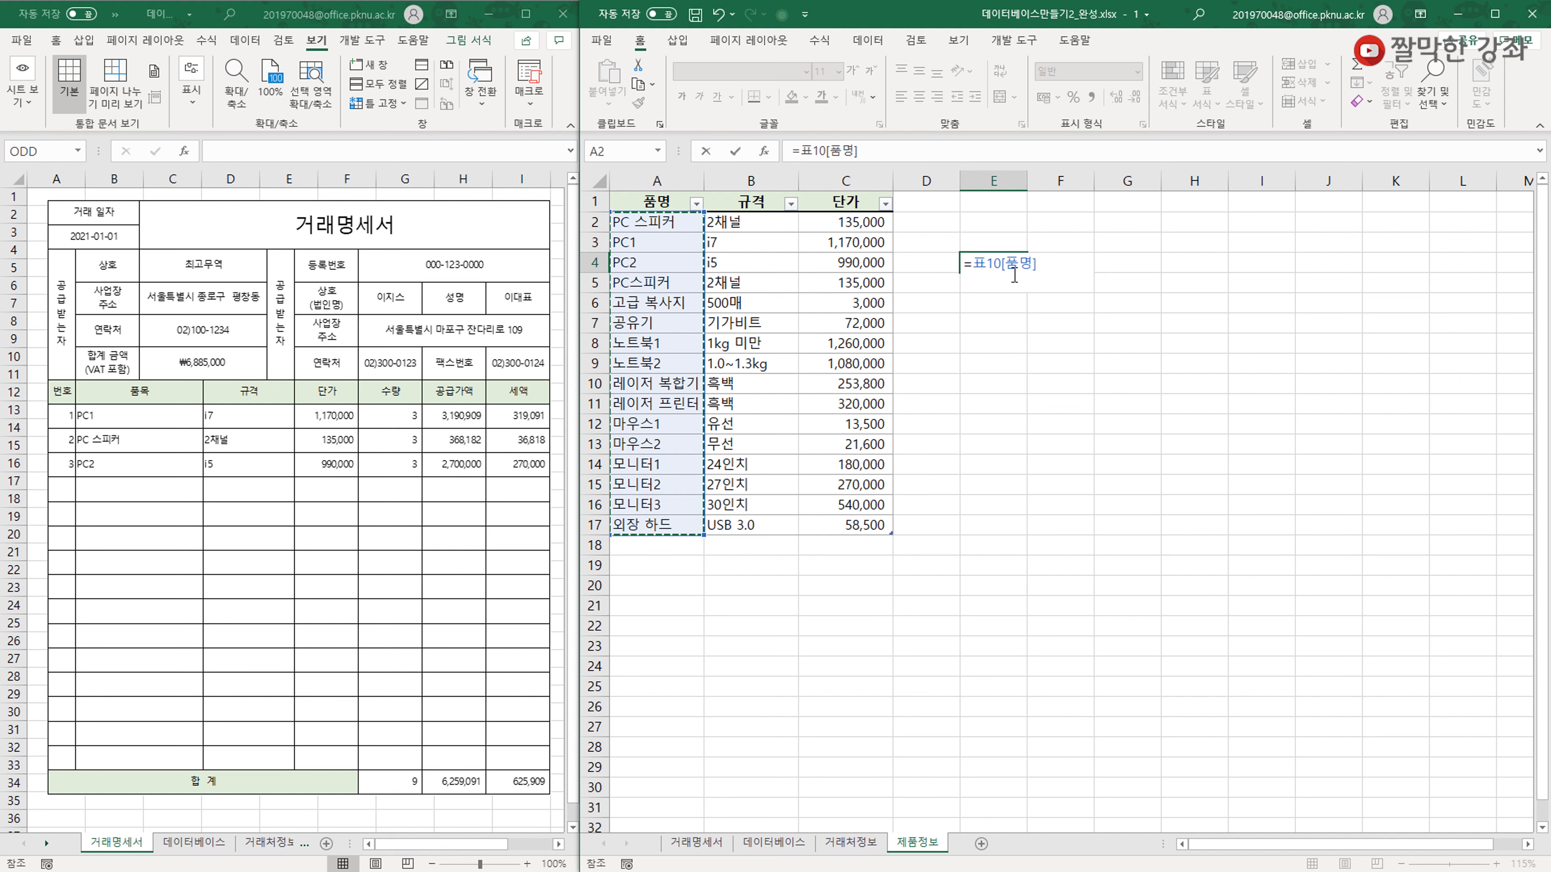
pyautogui.press('Escape')
# Name the product names in A2:A17 on the 제품정보 sheet 품명, and go to that named range to check its extent.
pyautogui.moveTo(647, 222); pyautogui.dragTo(647, 524)
pyautogui.click(618, 153)
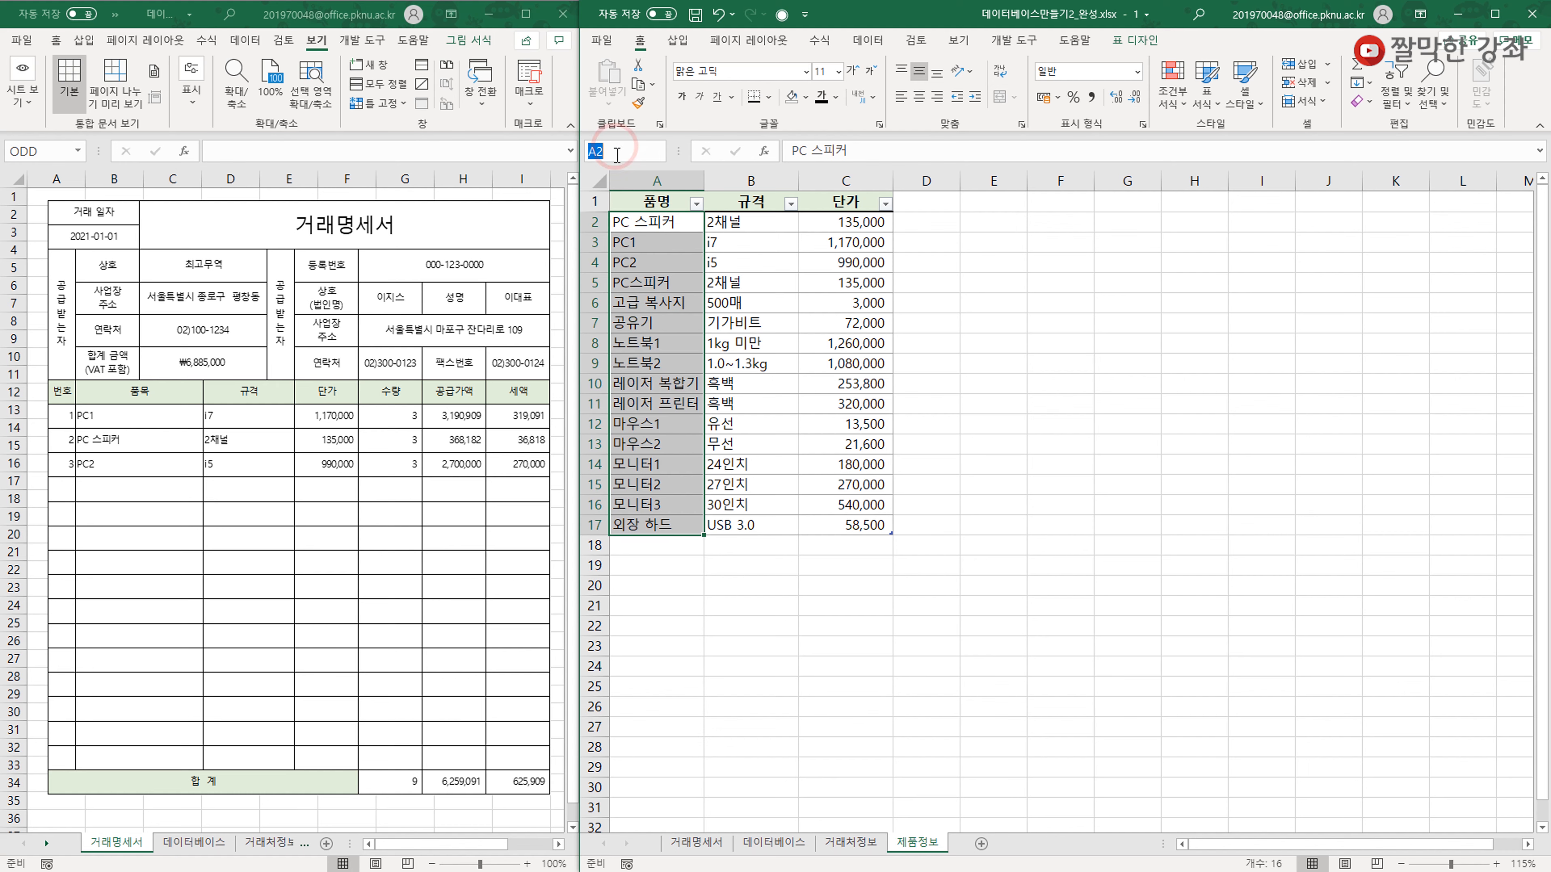
pyautogui.write('품ㅁ')
pyautogui.press('Return')
pyautogui.click(658, 323)
pyautogui.click(657, 150)
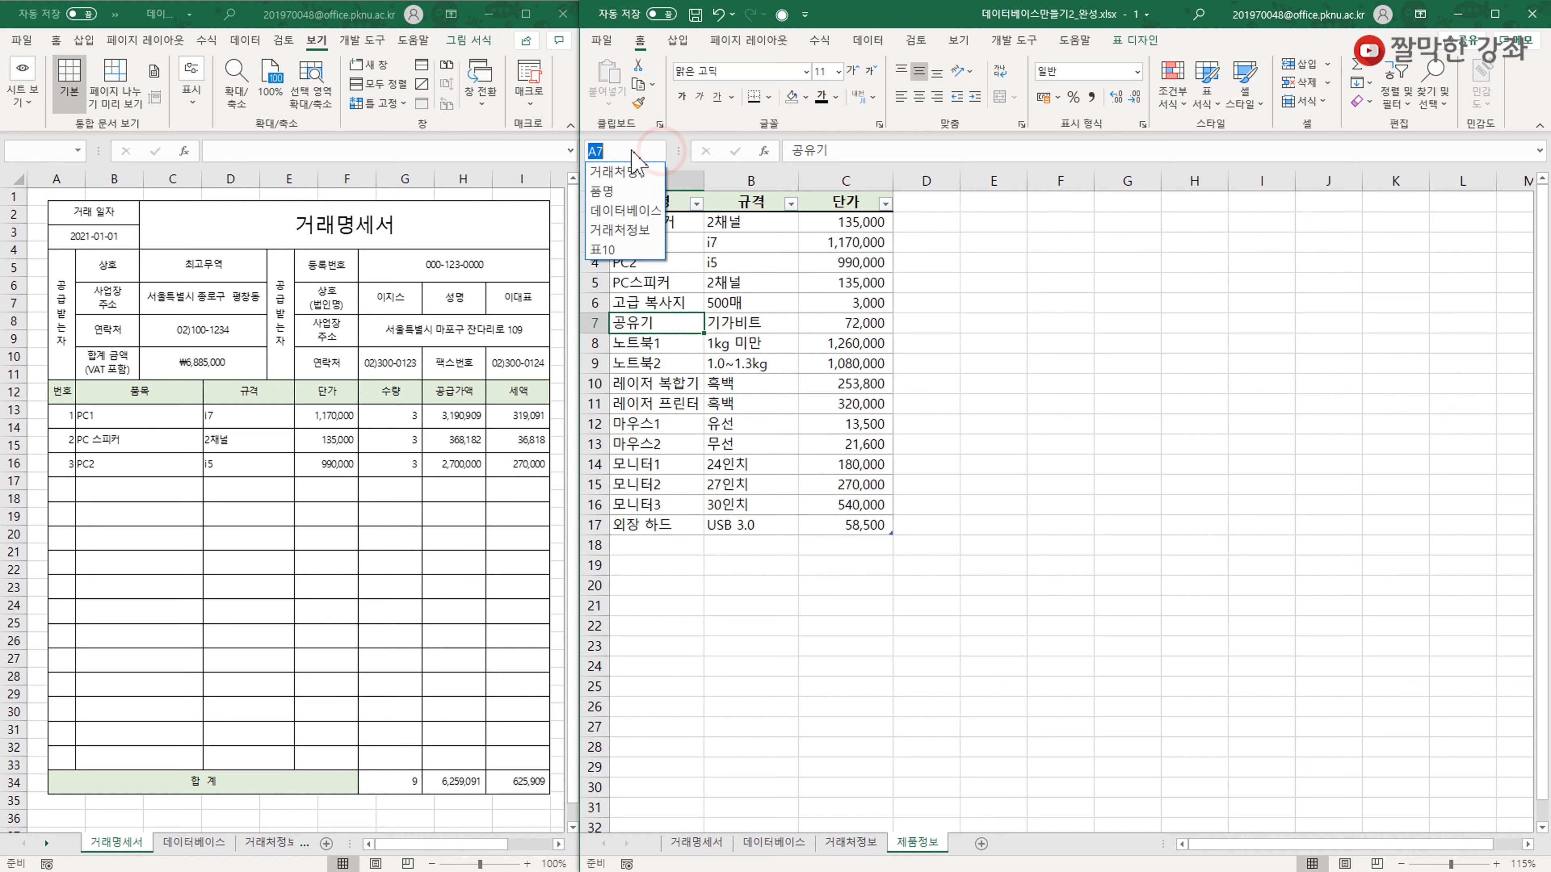
pyautogui.click(628, 212)
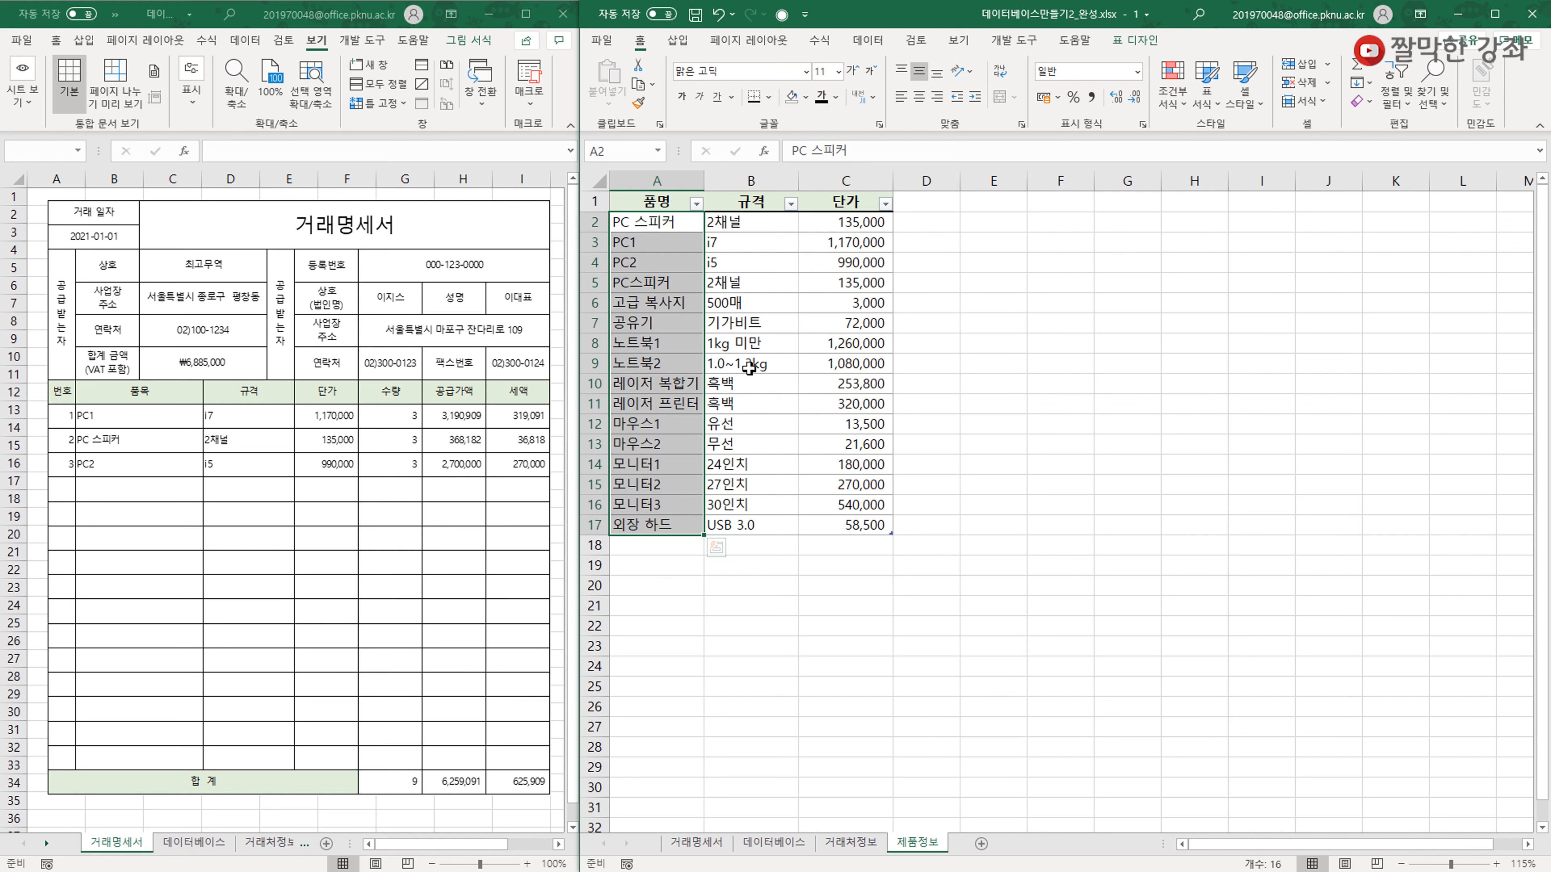
# Rename the product table on the 제품정보 sheet as 제품정보.
pyautogui.click(750, 277)
pyautogui.click(1134, 39)
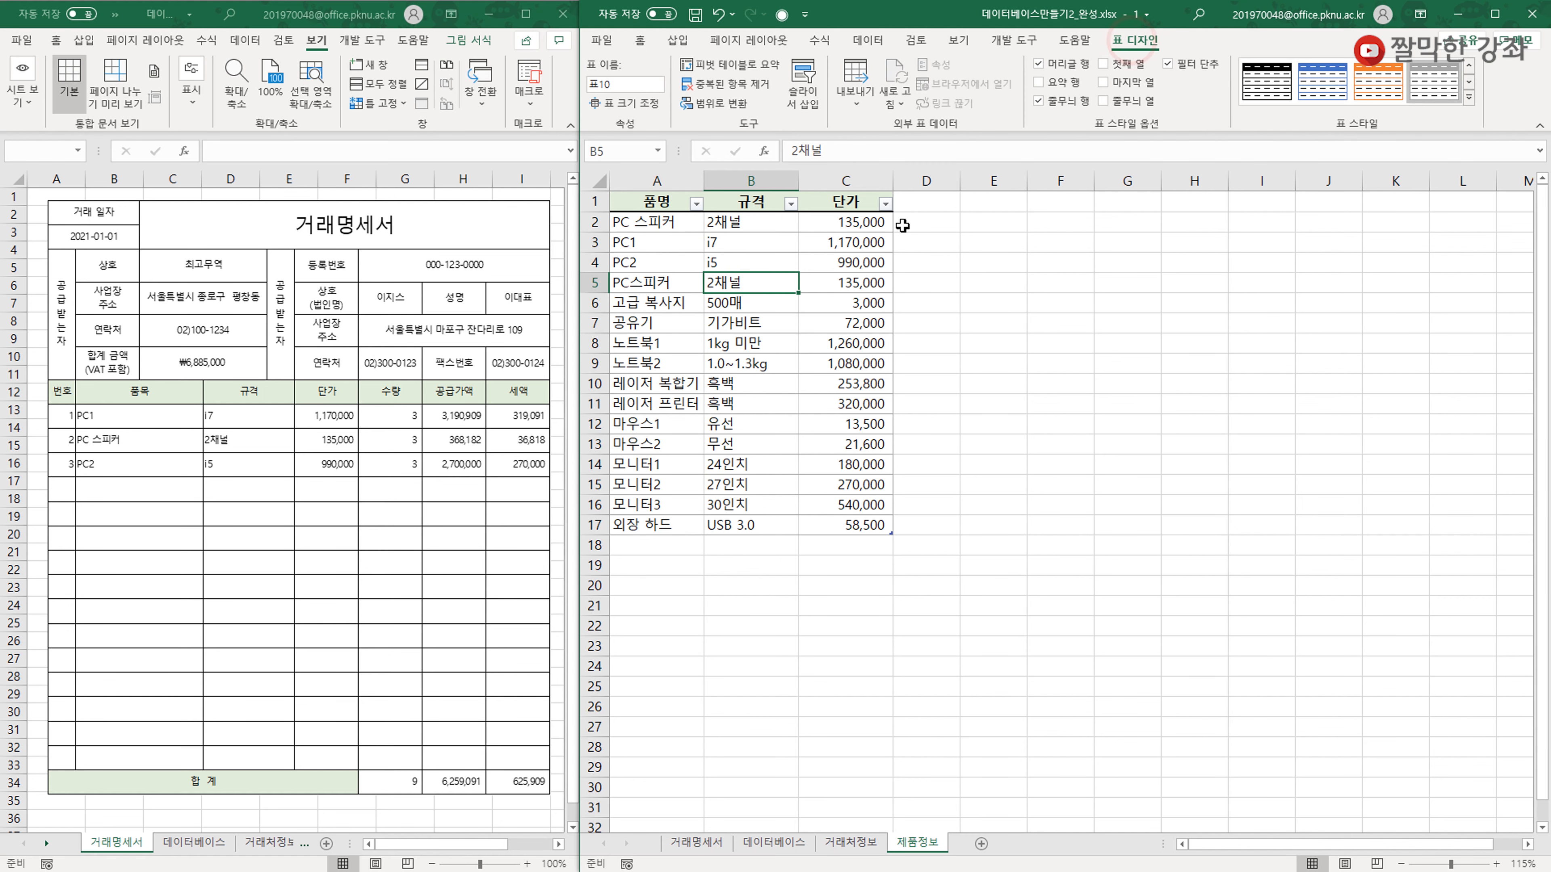
pyautogui.click(627, 84)
pyautogui.write('제품정보')
pyautogui.press('Return')
pyautogui.click(789, 328)
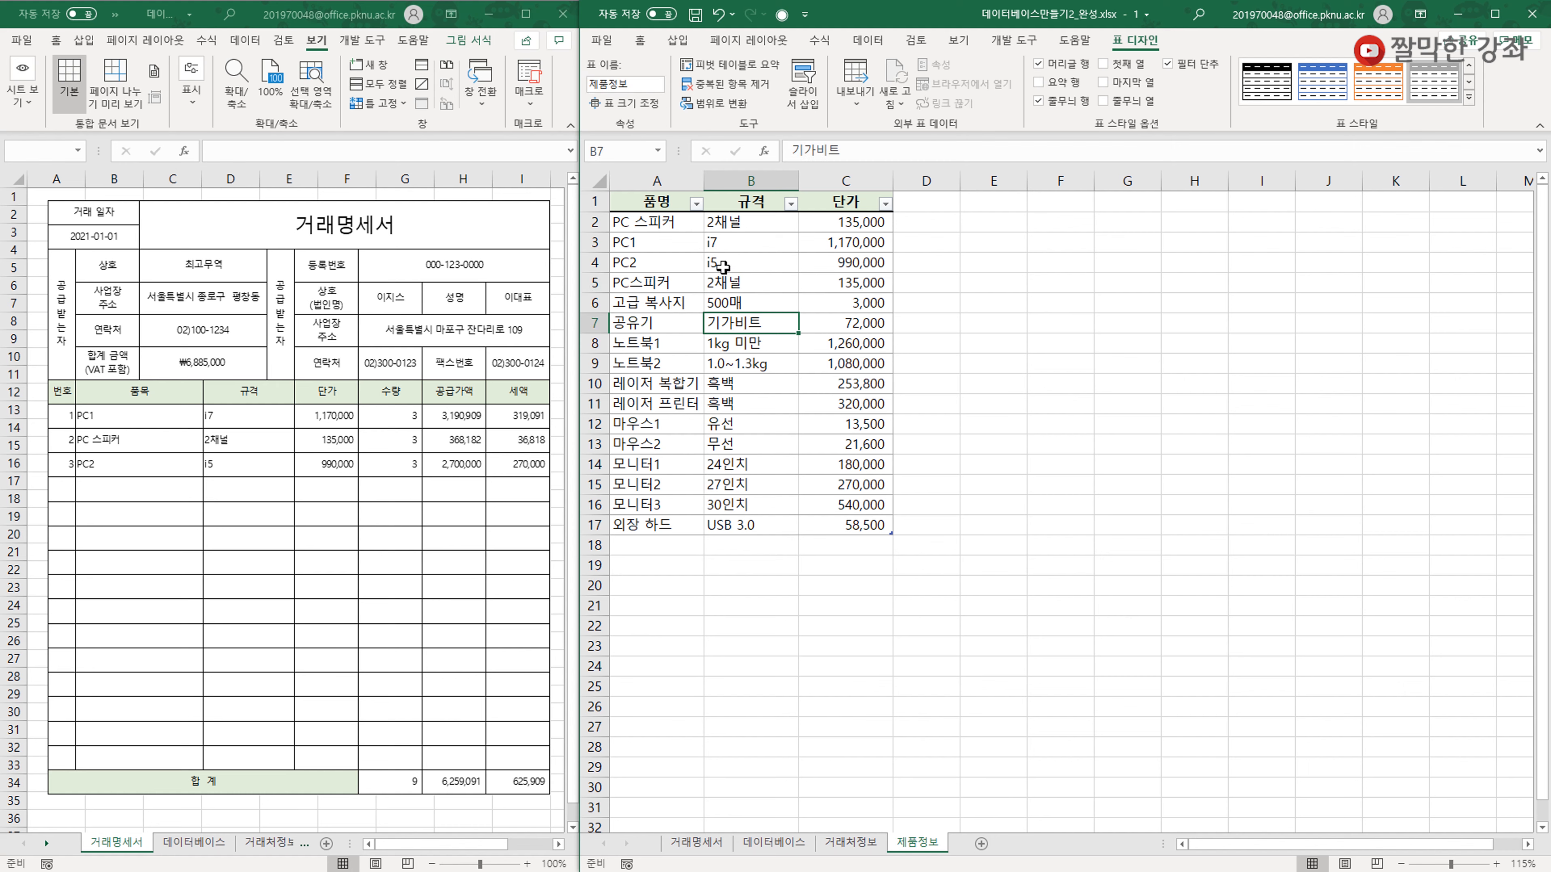
# Add list data validation with the source =품명 to cell C2 of the 데이터베이스 sheet.
pyautogui.click(773, 842)
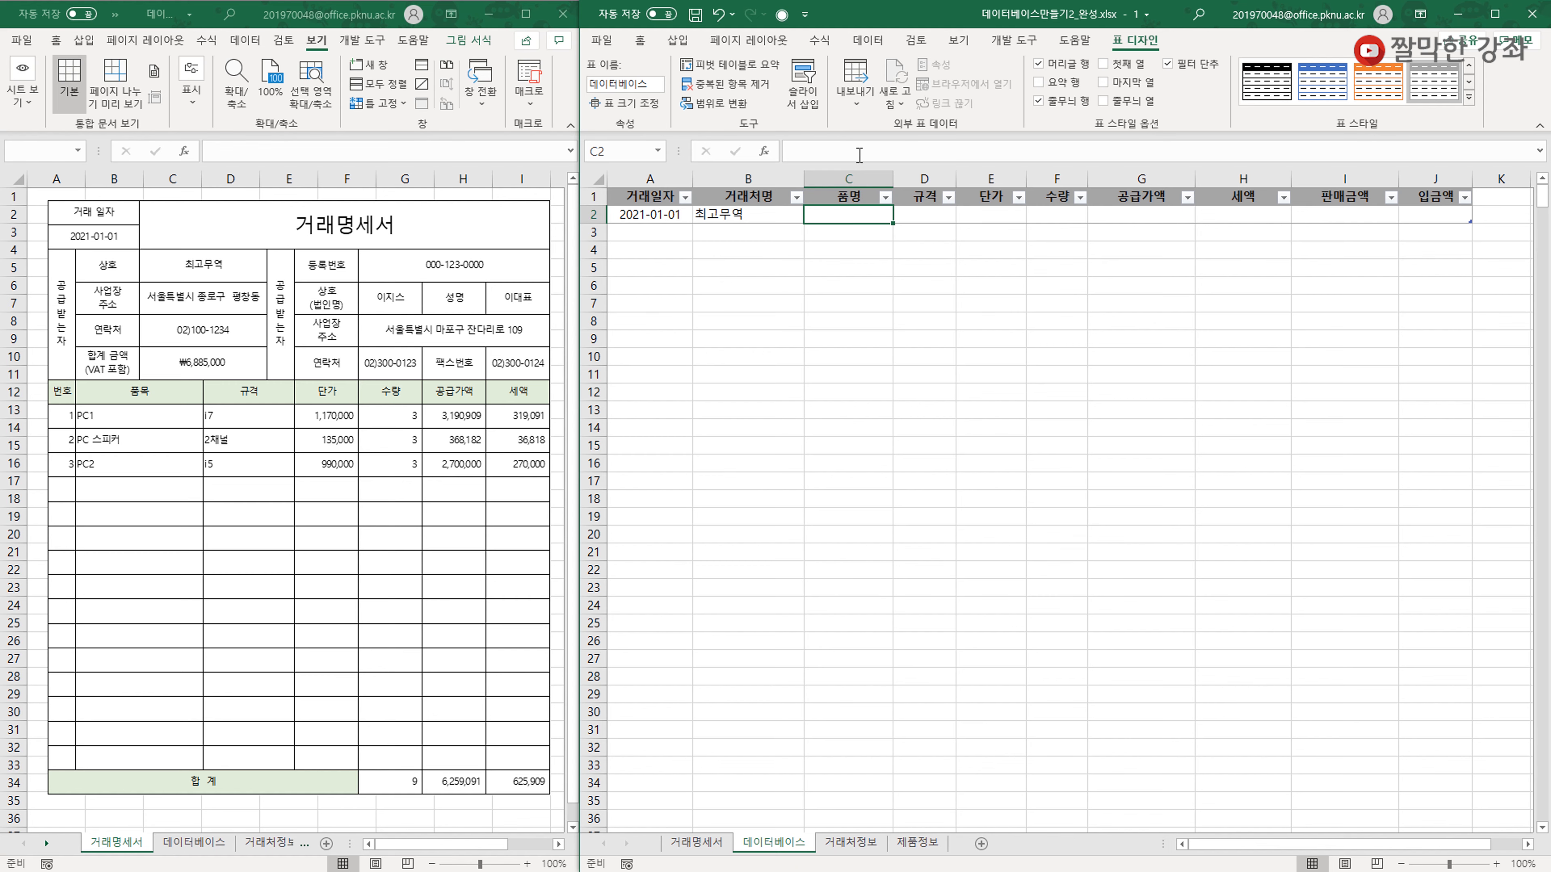
pyautogui.click(867, 41)
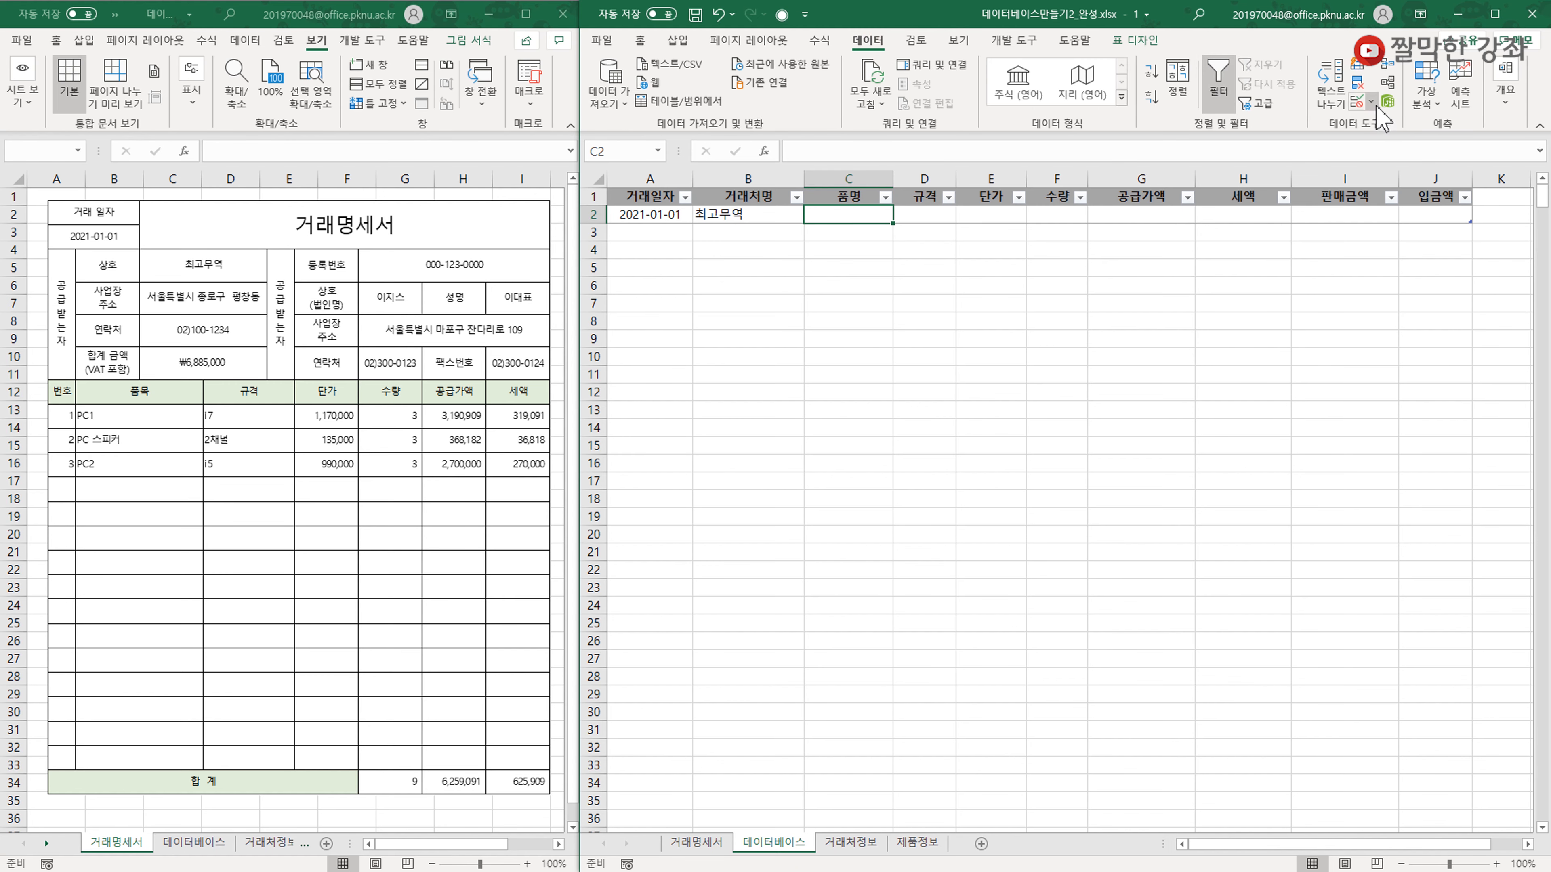
pyautogui.click(1356, 101)
pyautogui.click(1041, 370)
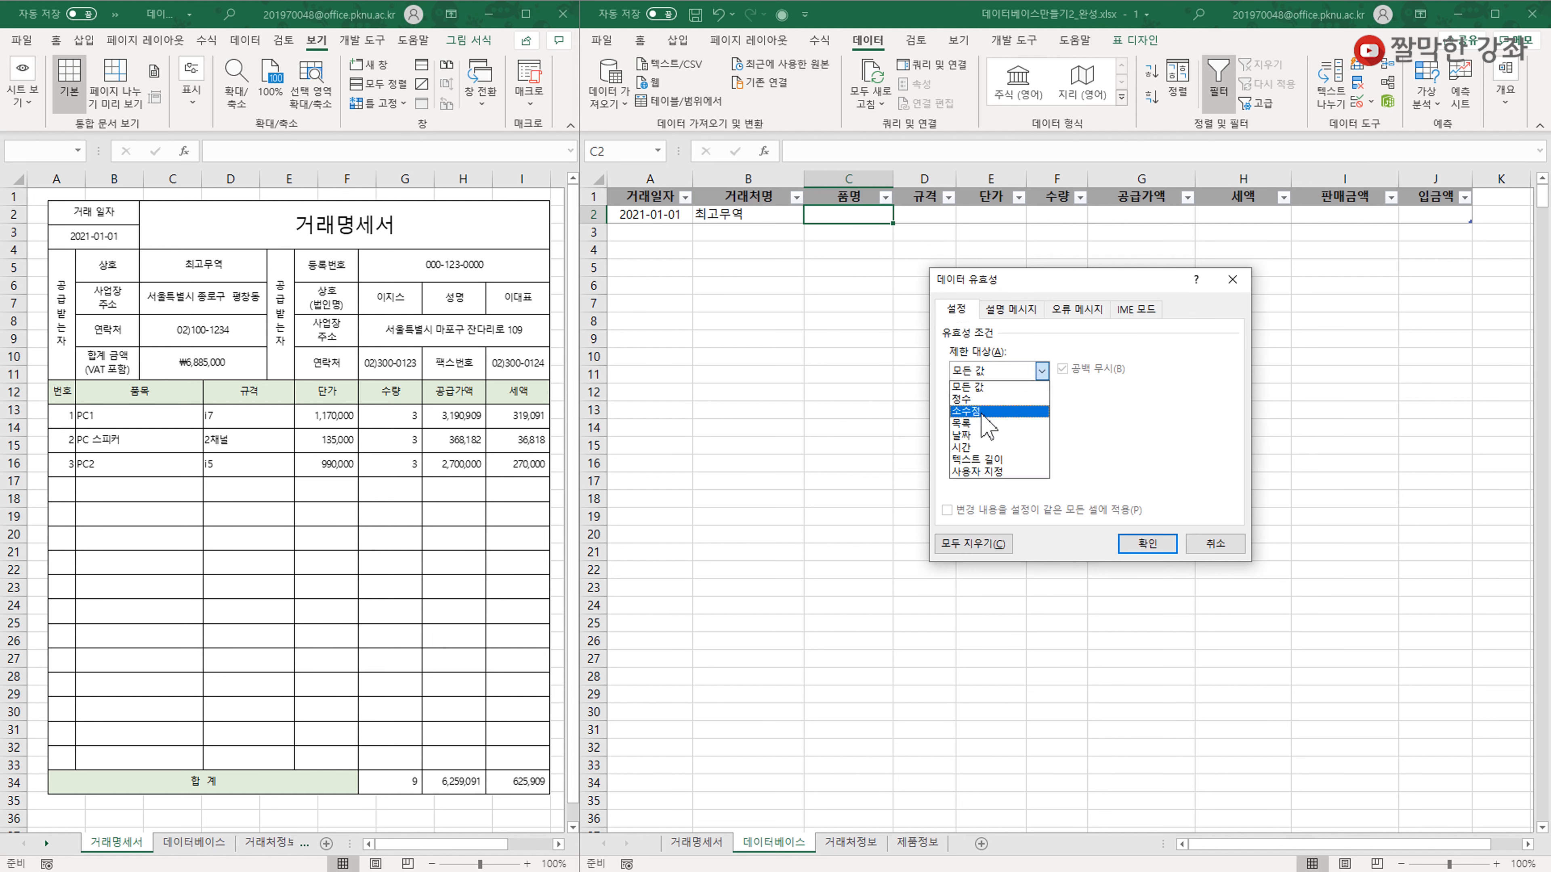
pyautogui.click(978, 421)
pyautogui.click(977, 448)
pyautogui.write('=')
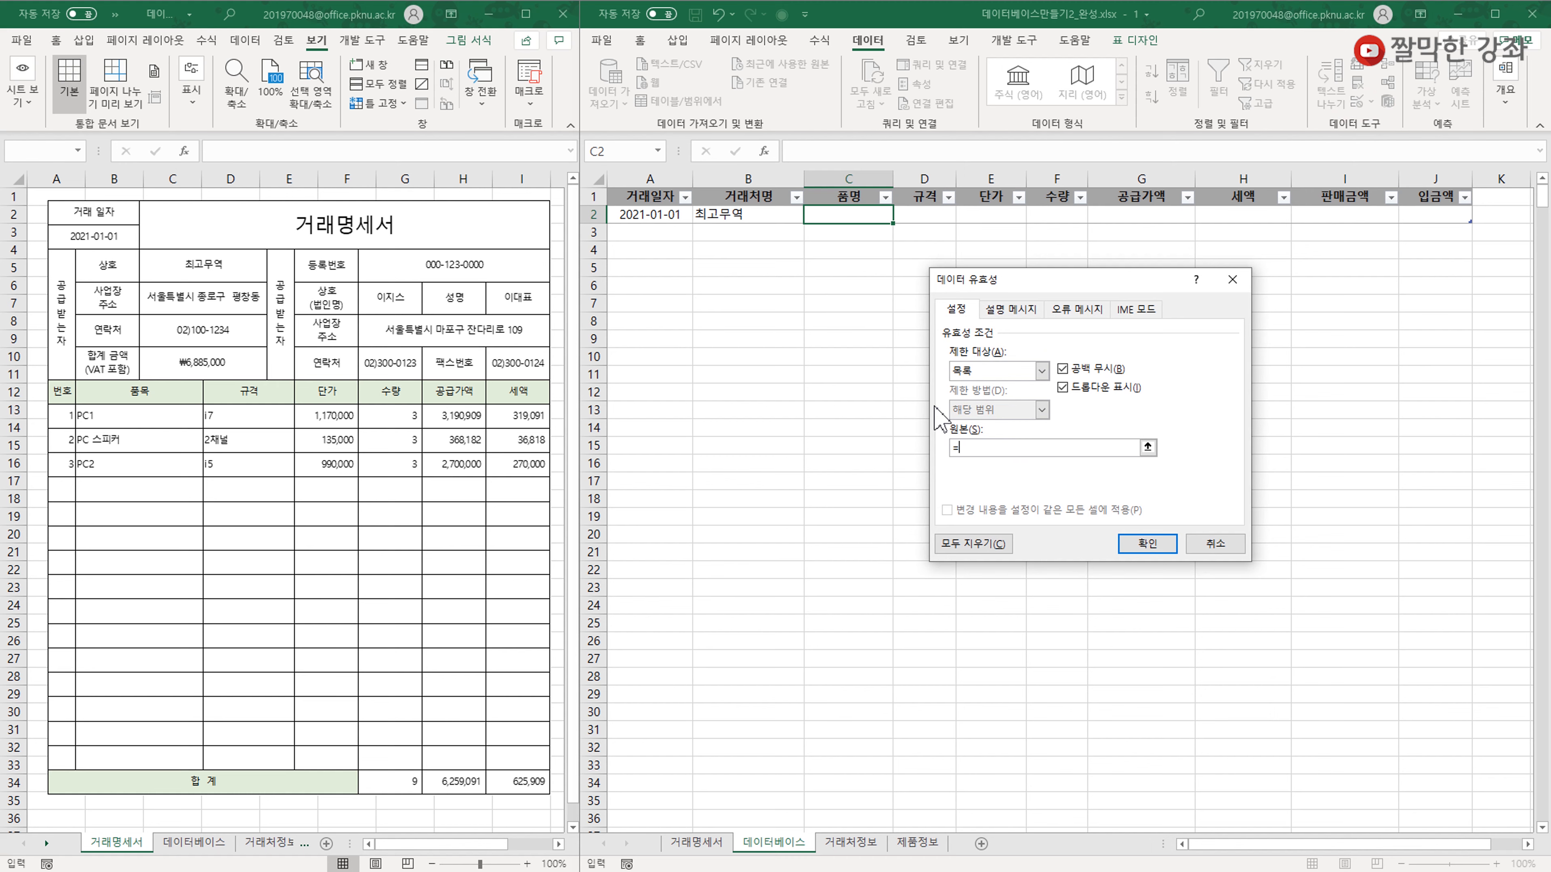
pyautogui.write('품며')
pyautogui.click(1148, 543)
# Choose PC1 from the product dropdown in cell C2 of the 데이터베이스 sheet.
pyautogui.click(900, 214)
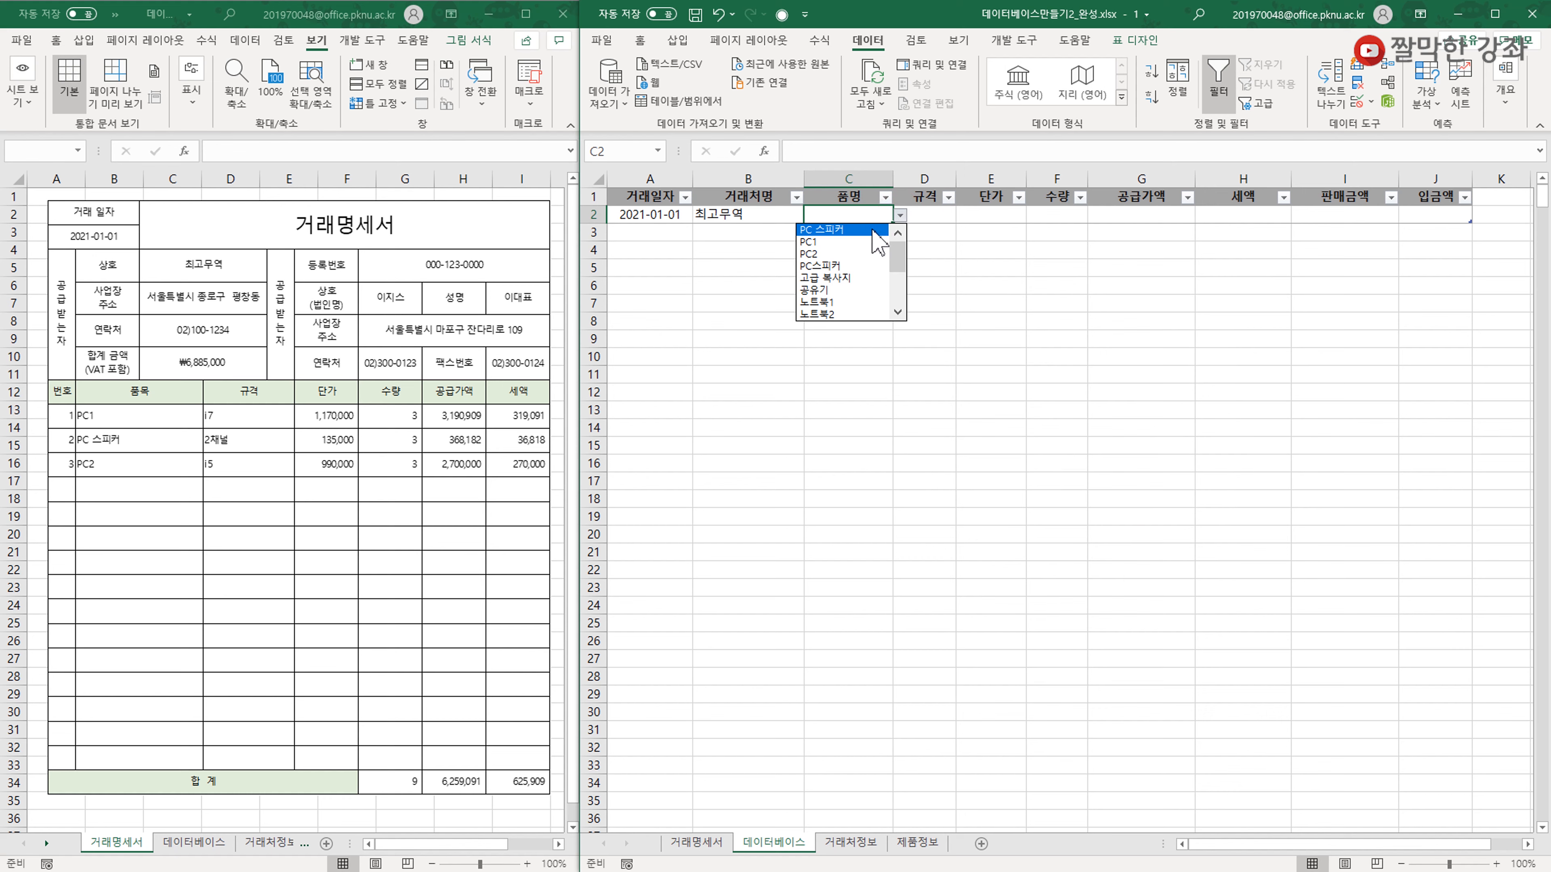
pyautogui.click(859, 242)
pyautogui.click(935, 214)
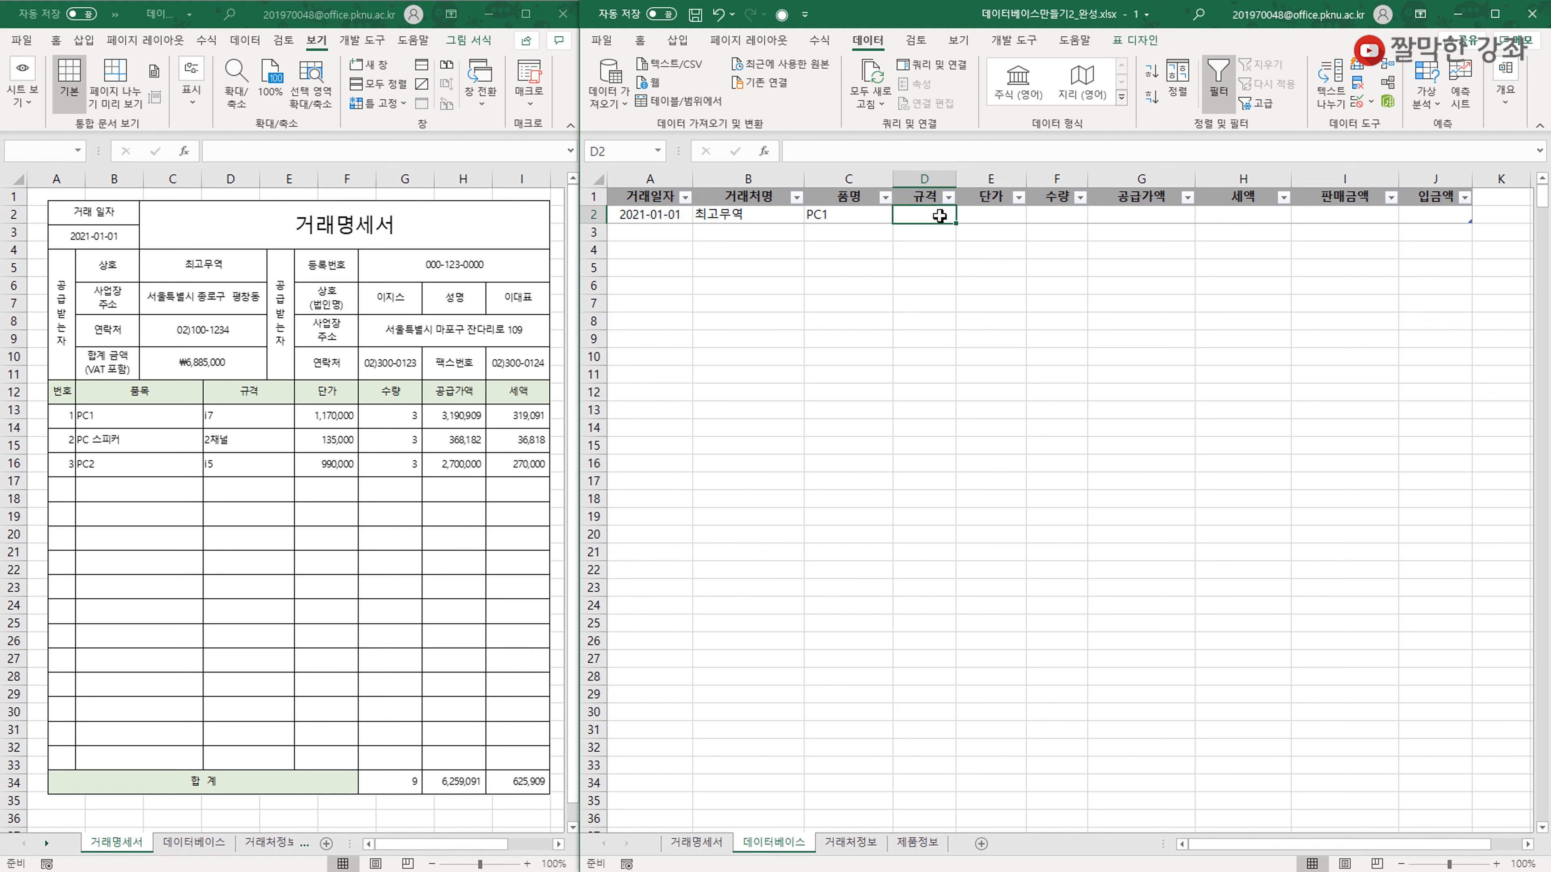
pyautogui.click(860, 216)
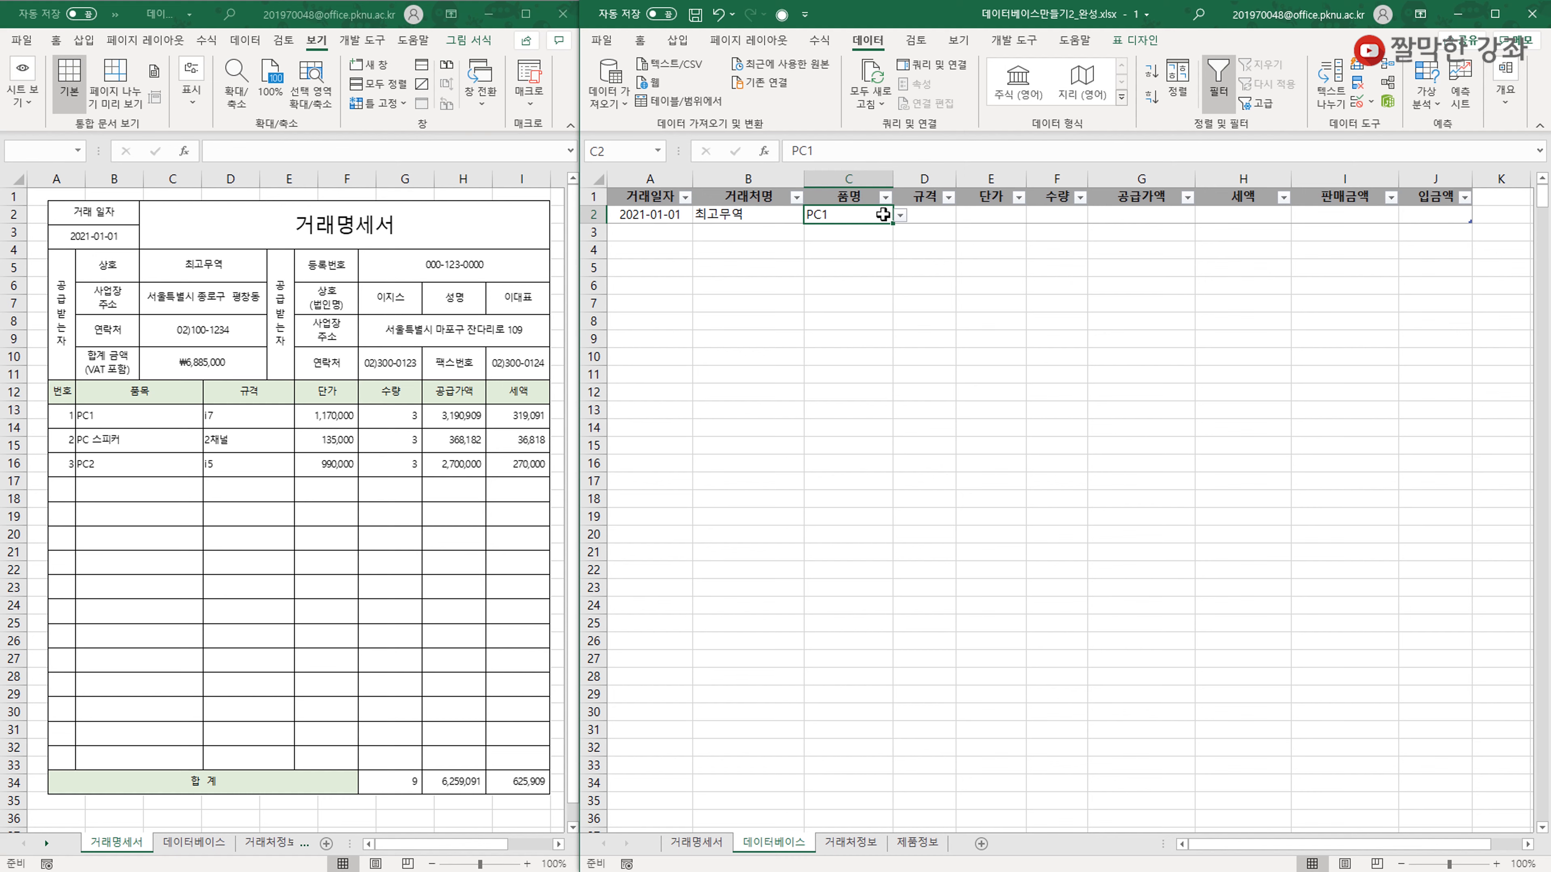
pyautogui.click(933, 212)
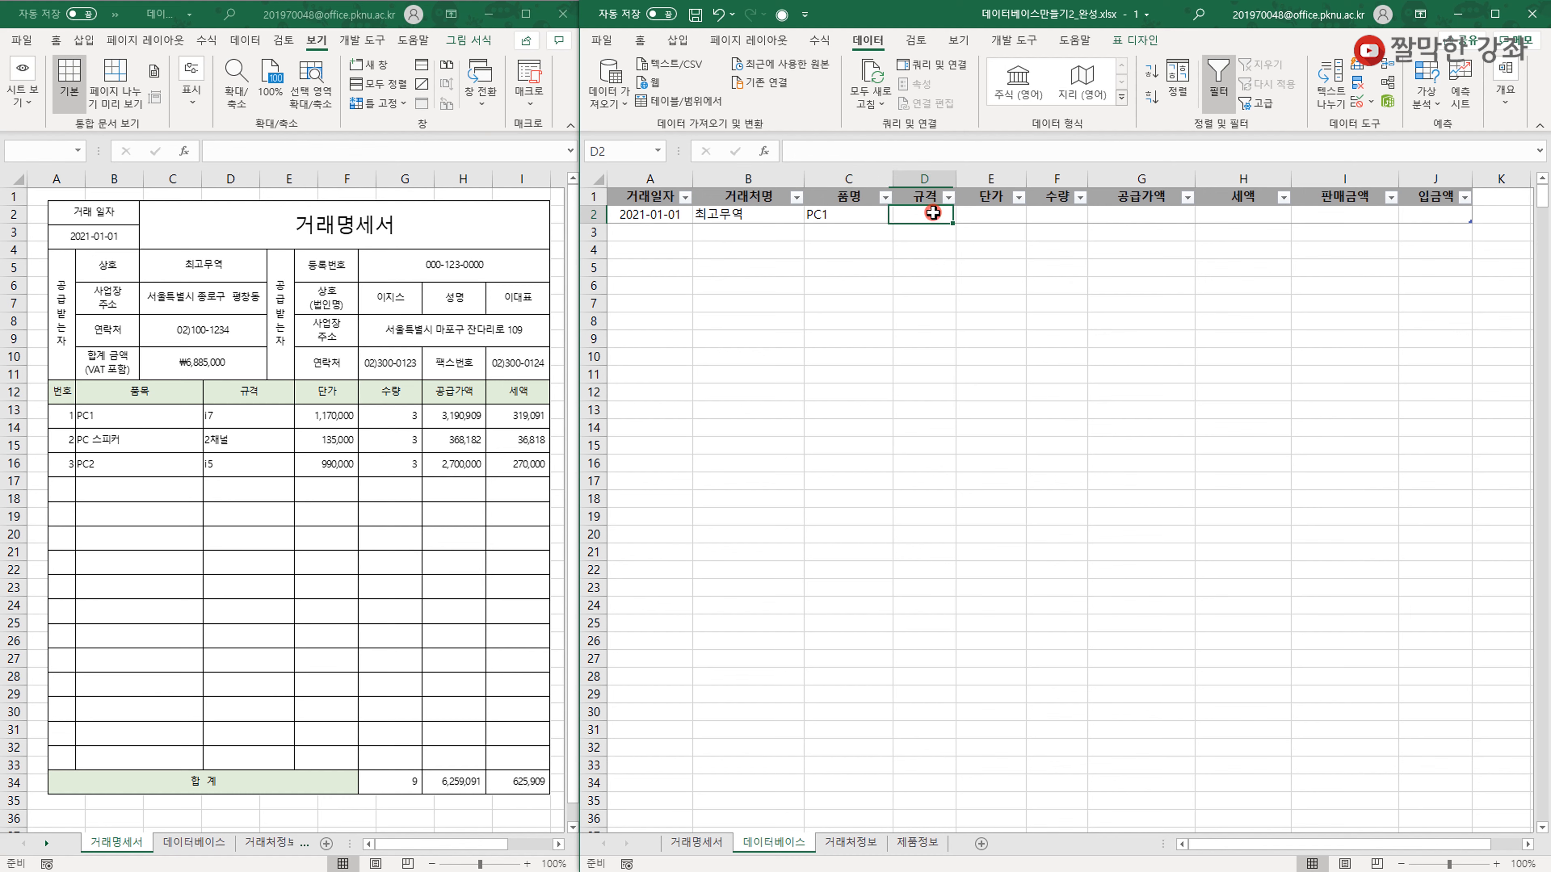
pyautogui.click(1000, 212)
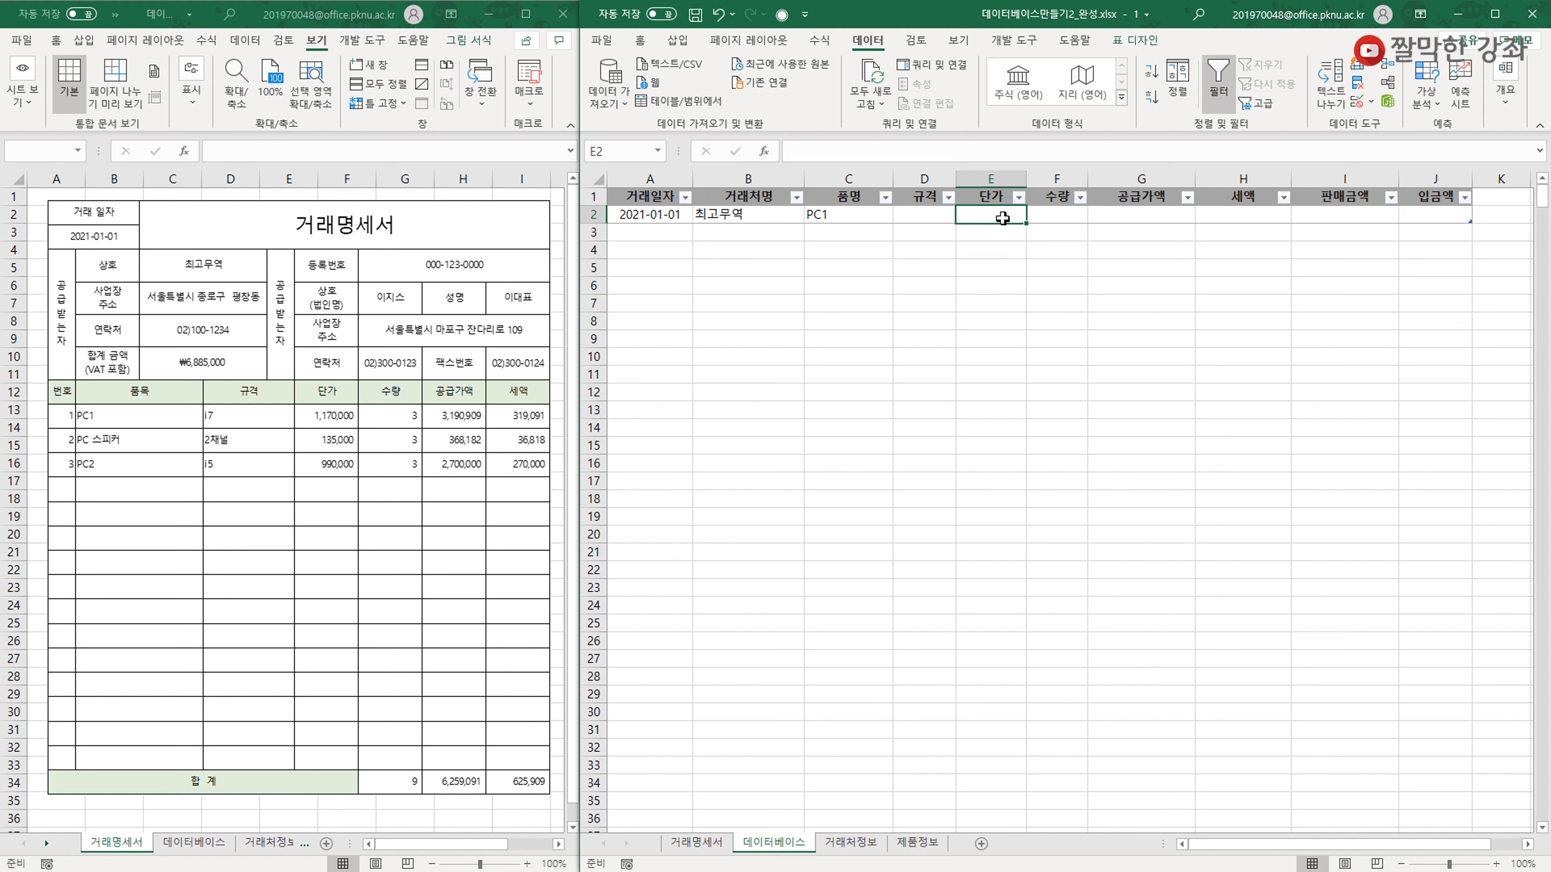
pyautogui.click(933, 216)
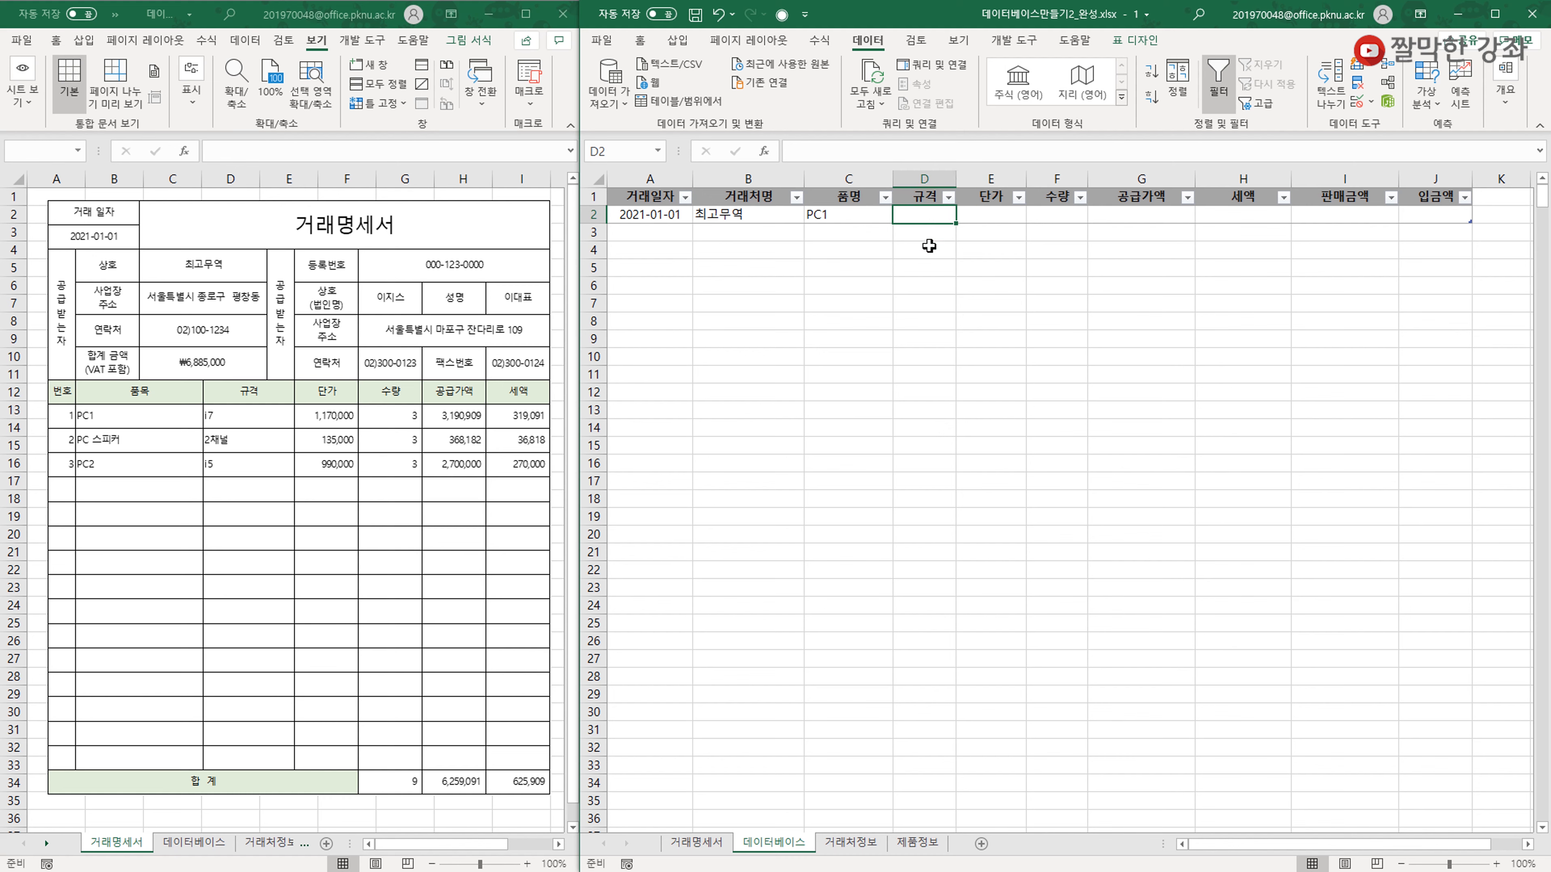
pyautogui.write('=')
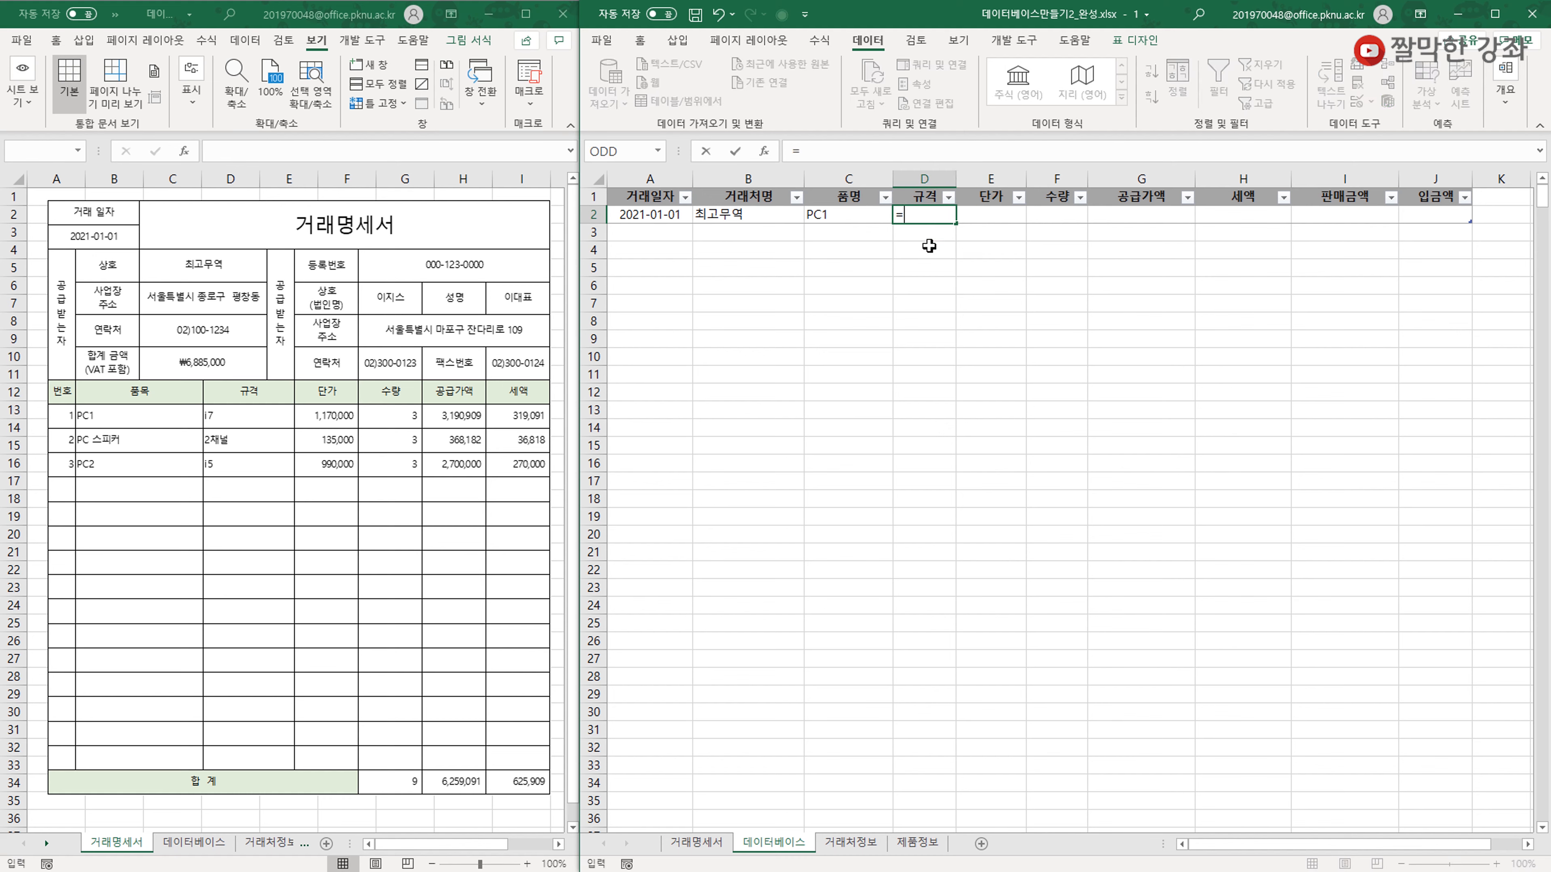
pyautogui.write('vl')
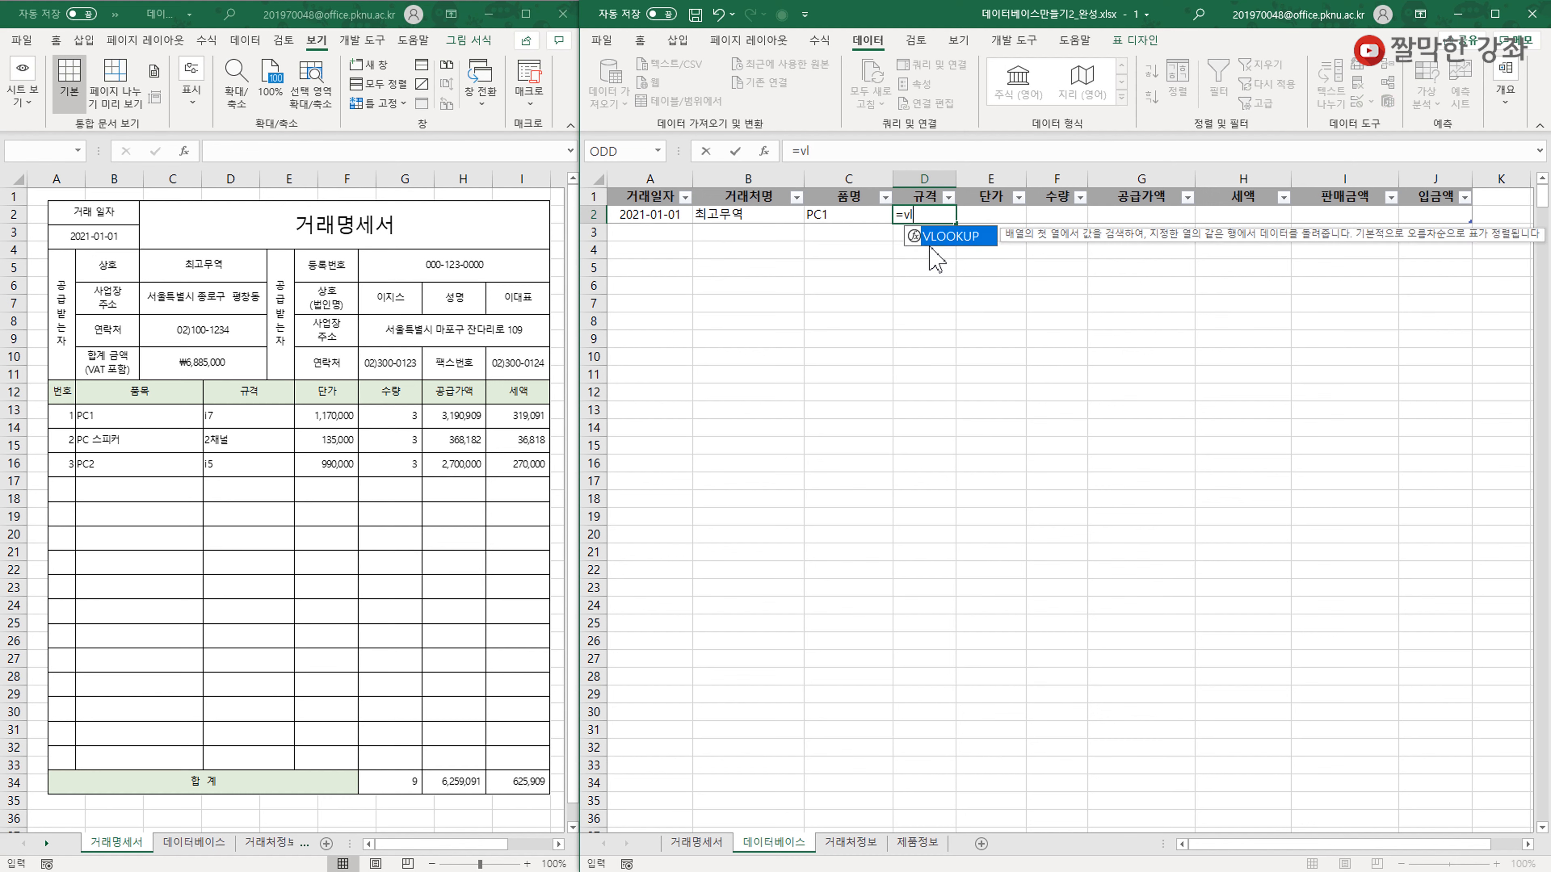
pyautogui.doubleClick(950, 236)
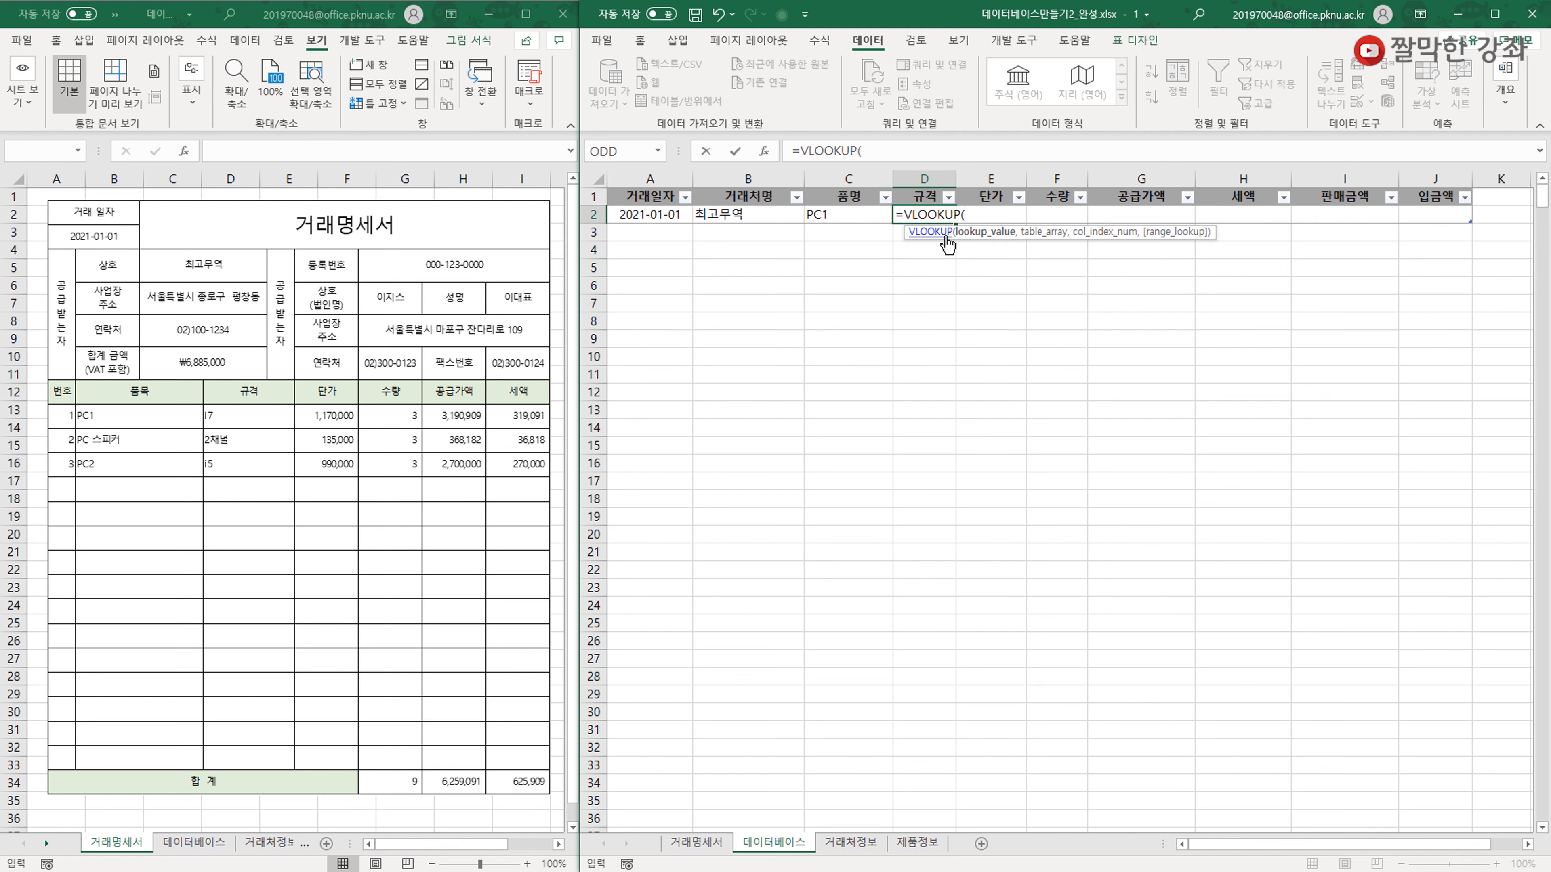
pyautogui.click(764, 151)
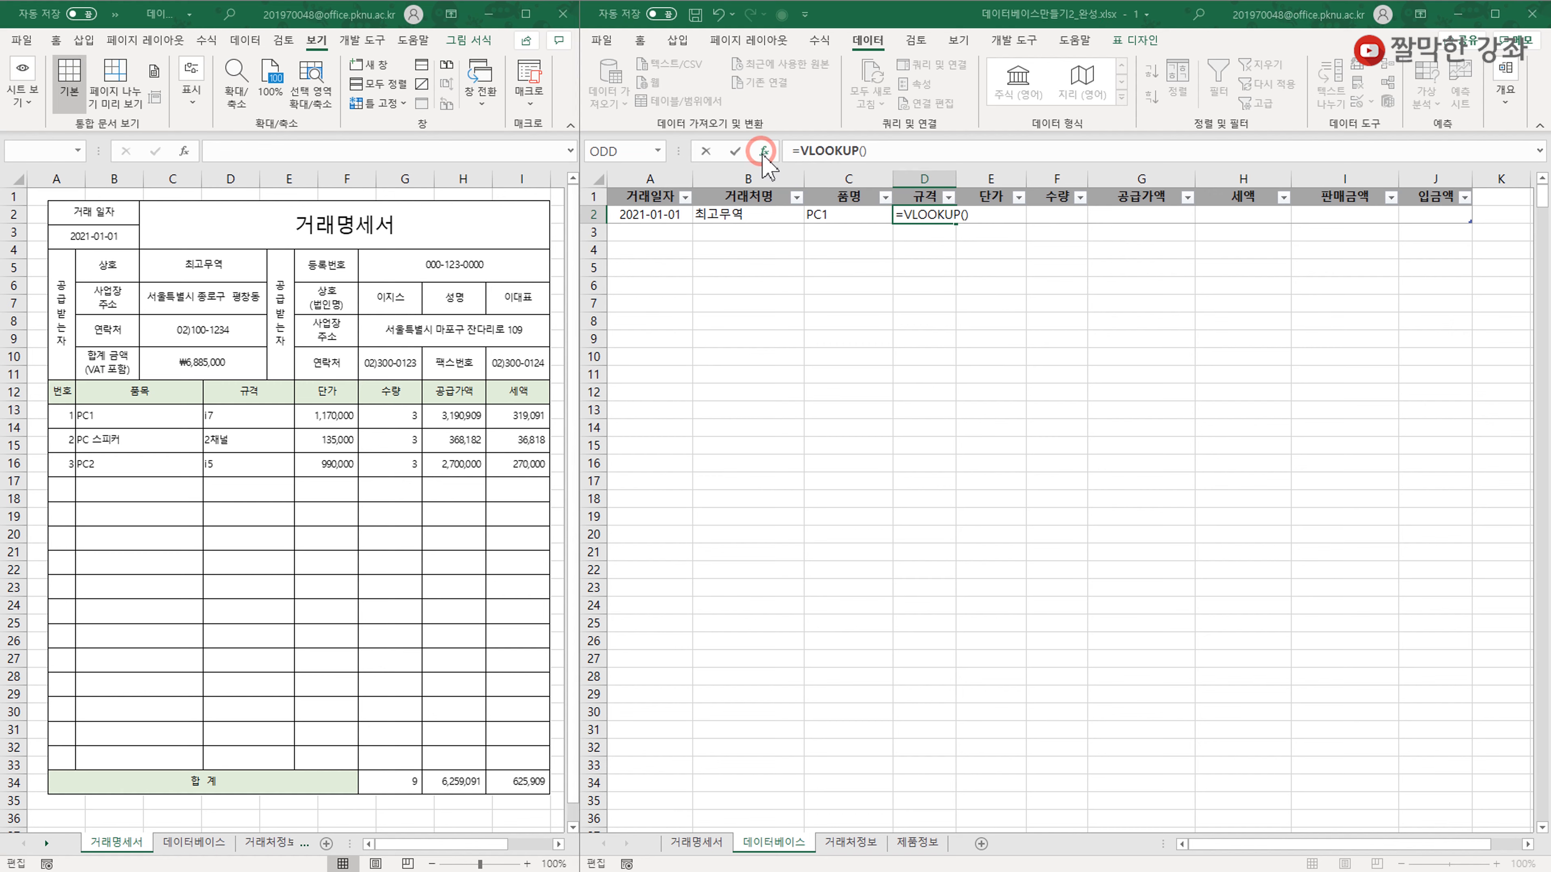
pyautogui.moveTo(1007, 252); pyautogui.dragTo(983, 229)
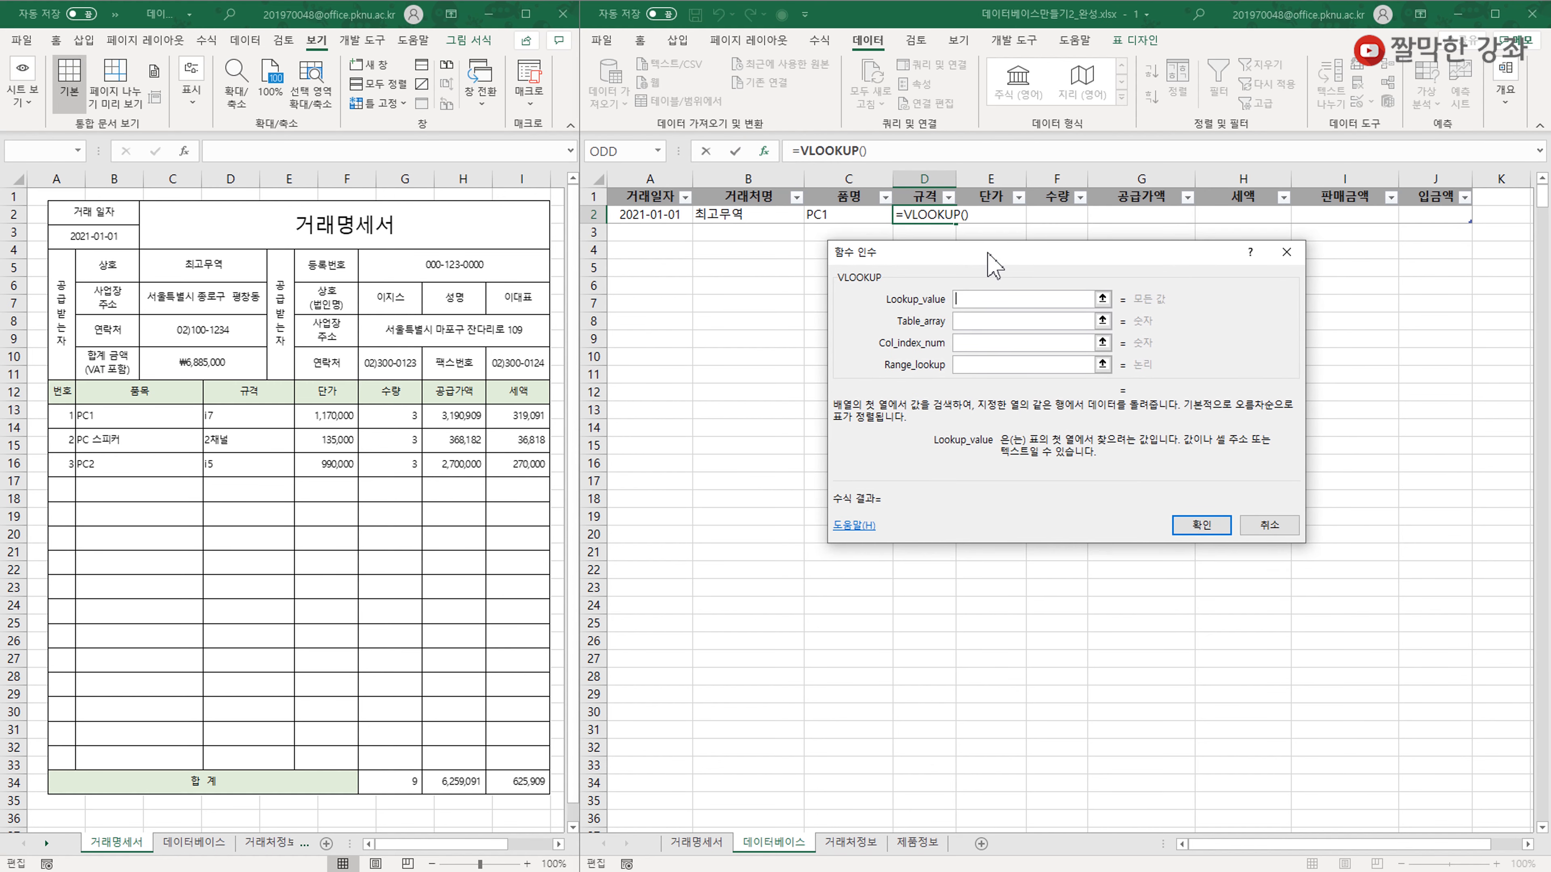
pyautogui.click(860, 212)
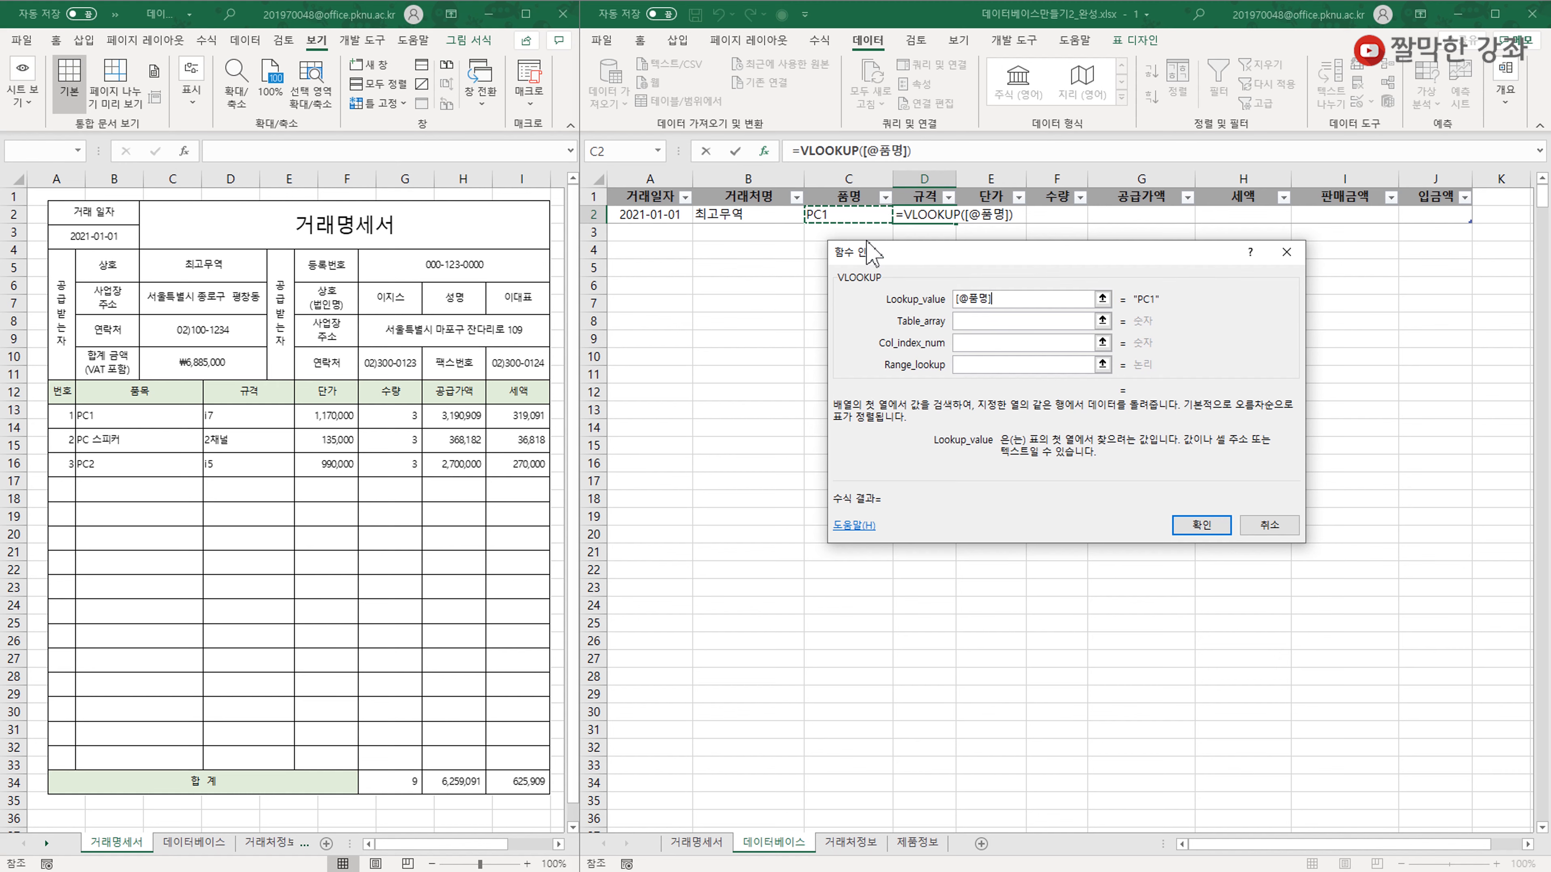
# Complete the VLOOKUP in D2 with 제품정보 as the table array, column index 2 and range lookup 0.
pyautogui.click(1055, 319)
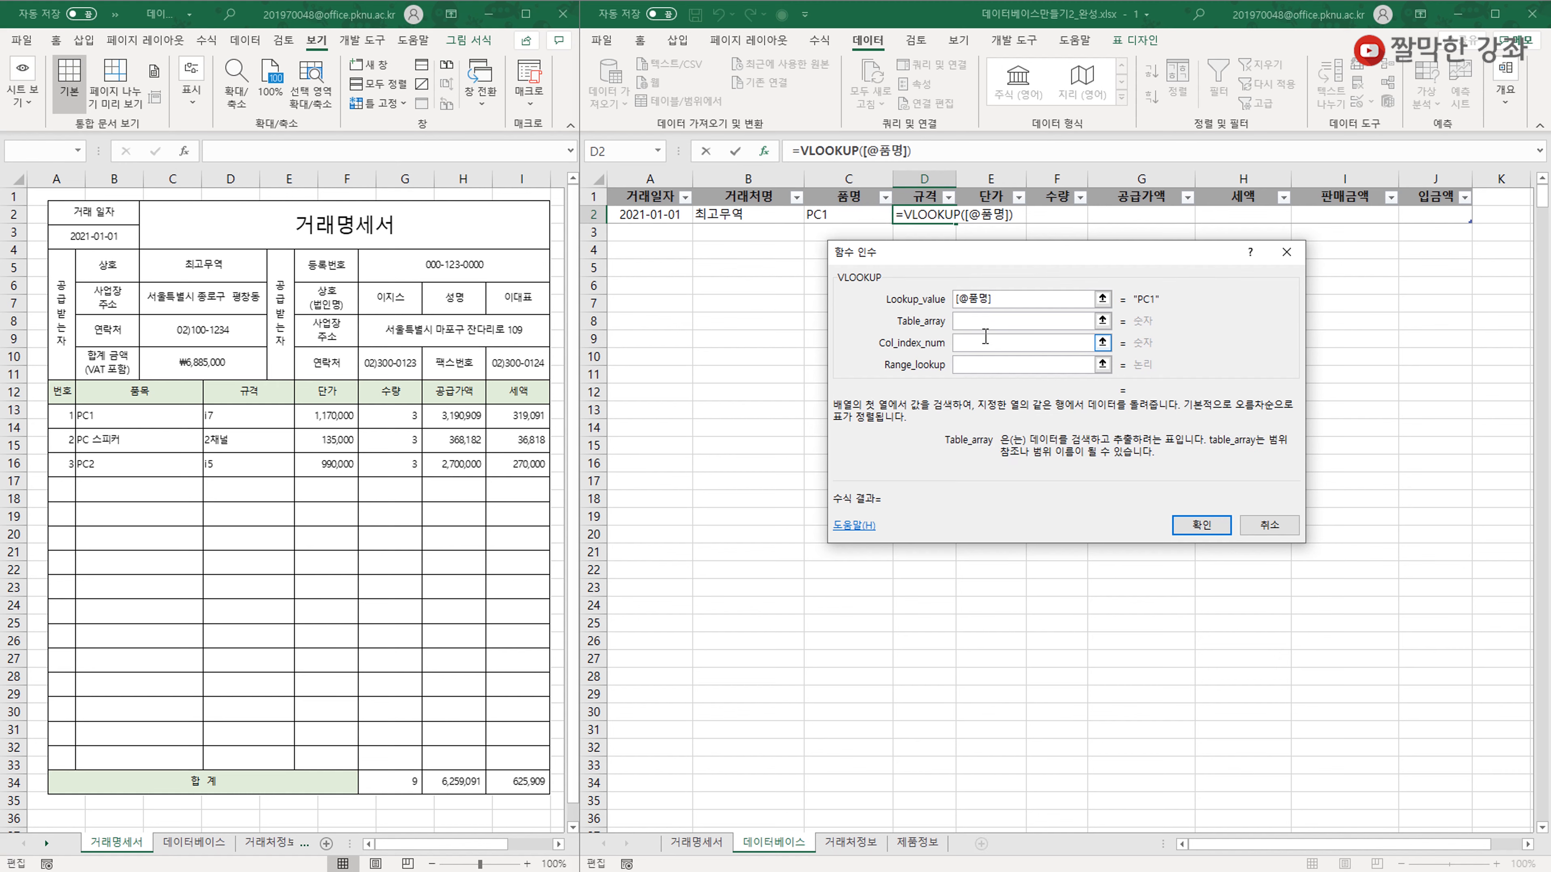
pyautogui.click(927, 847)
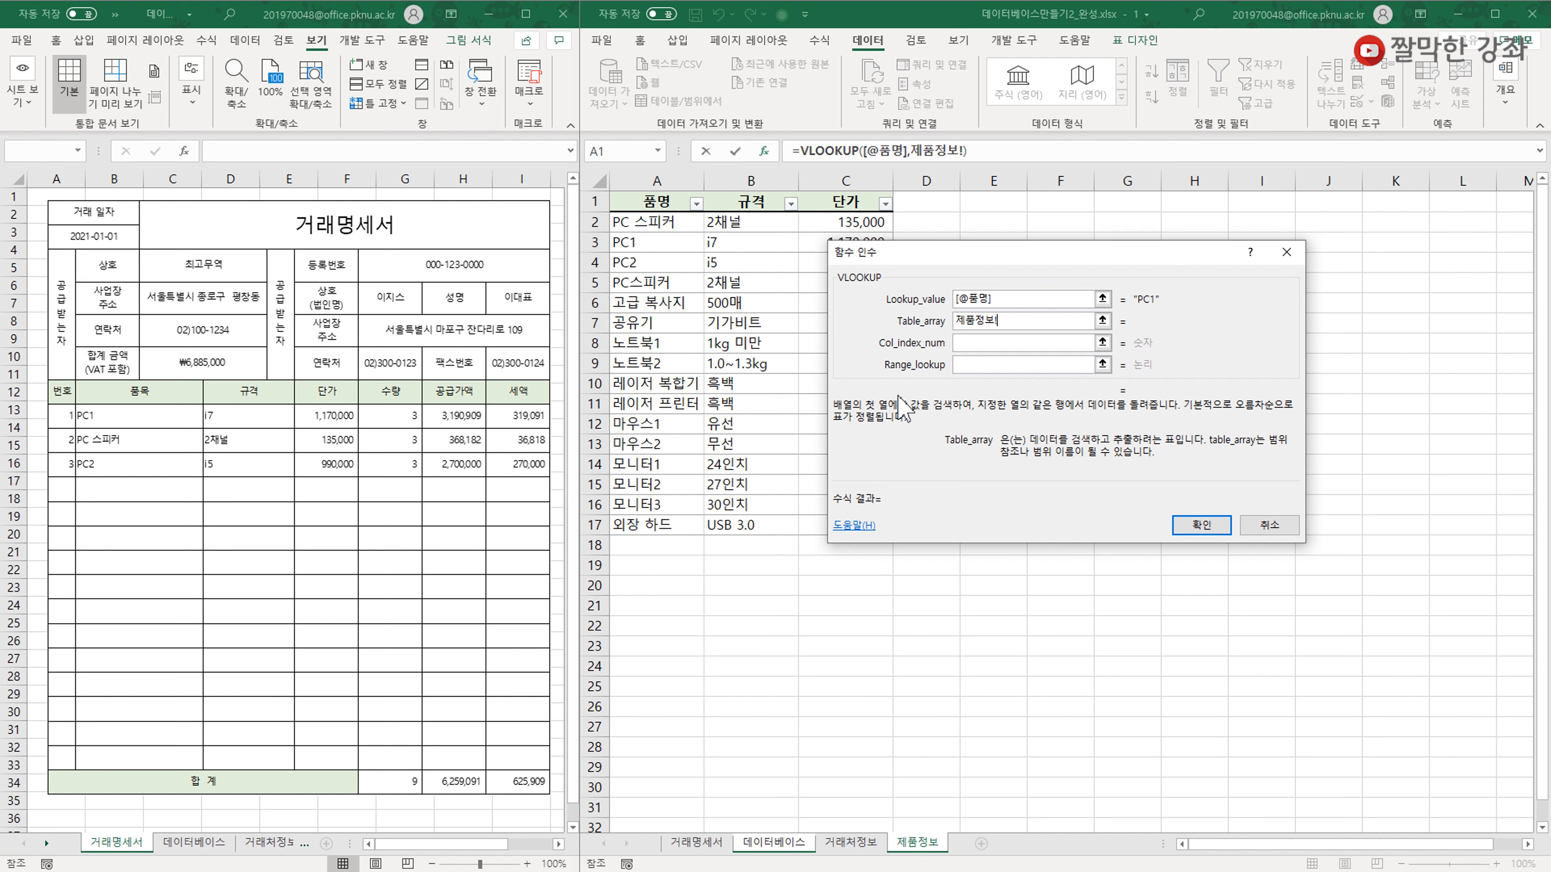
pyautogui.press('BackSpace')
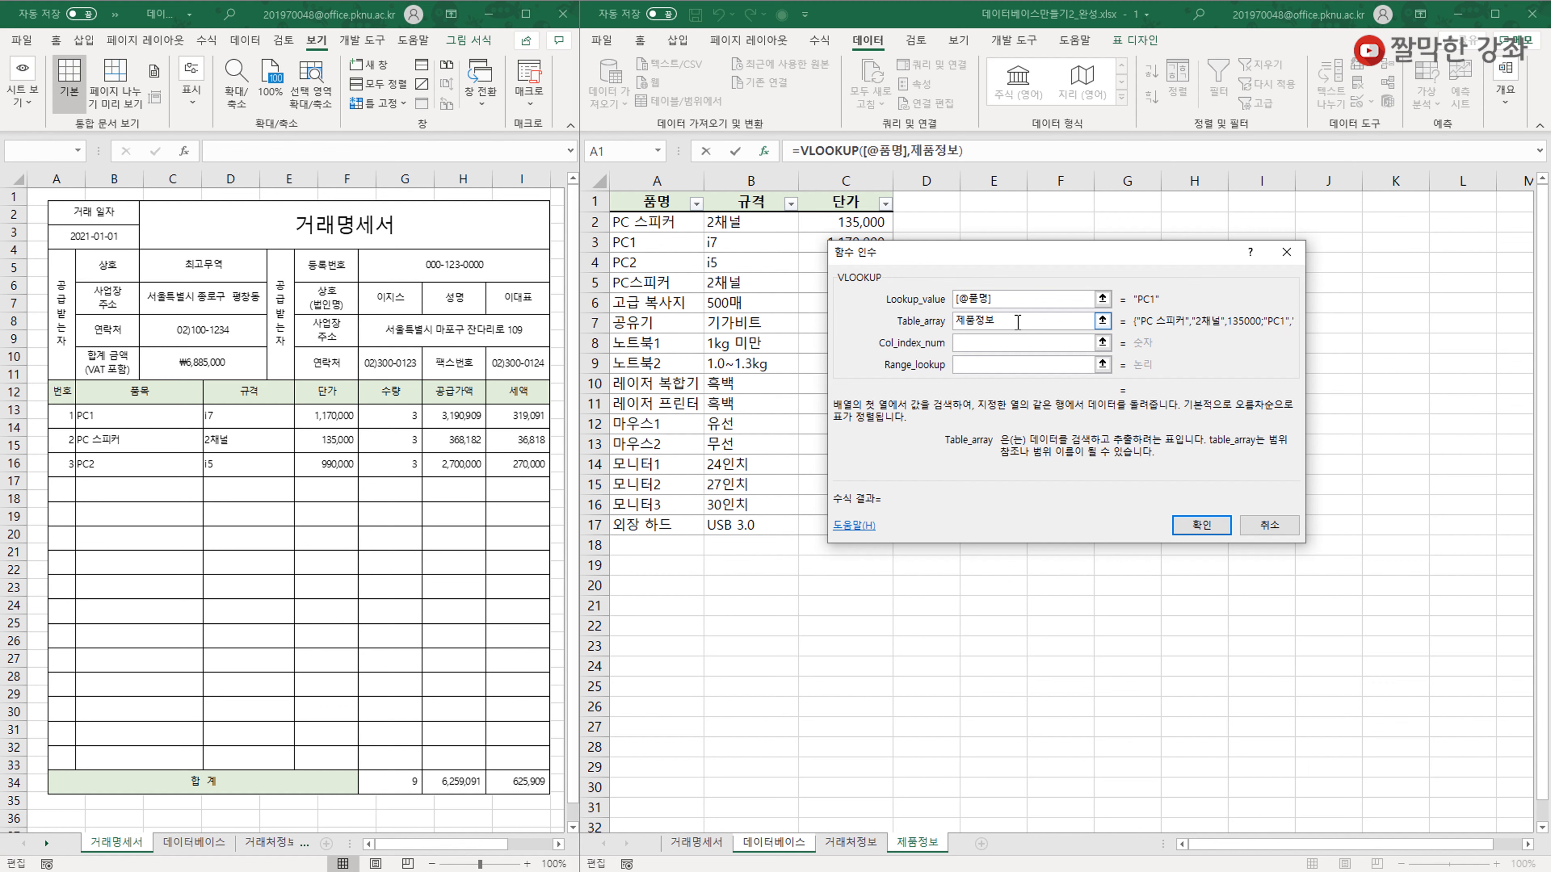
pyautogui.click(974, 342)
pyautogui.write('2')
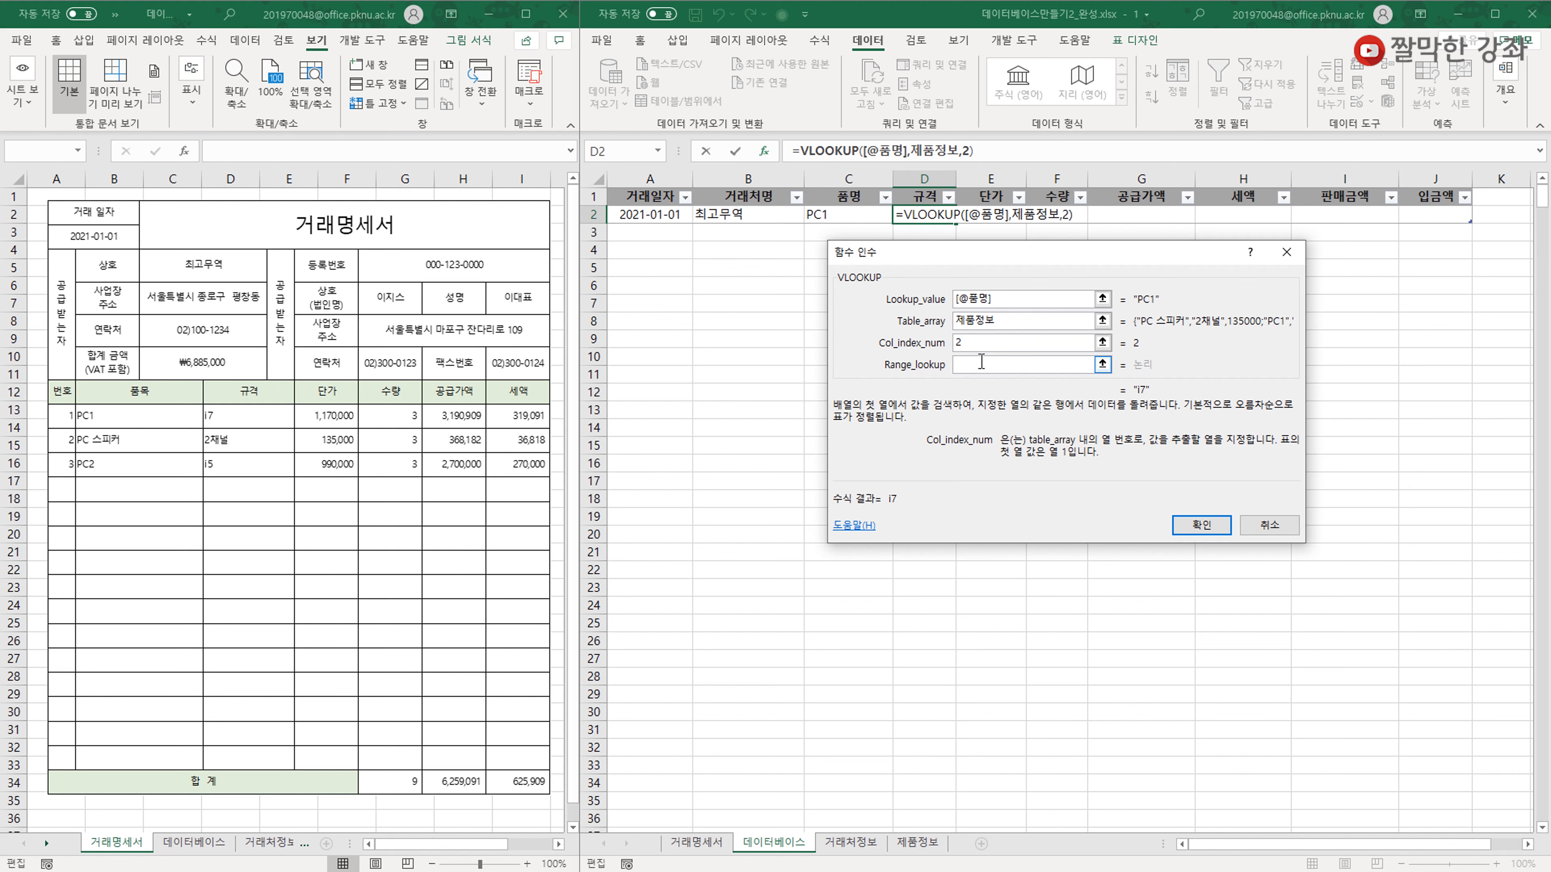
pyautogui.click(982, 365)
pyautogui.write('0')
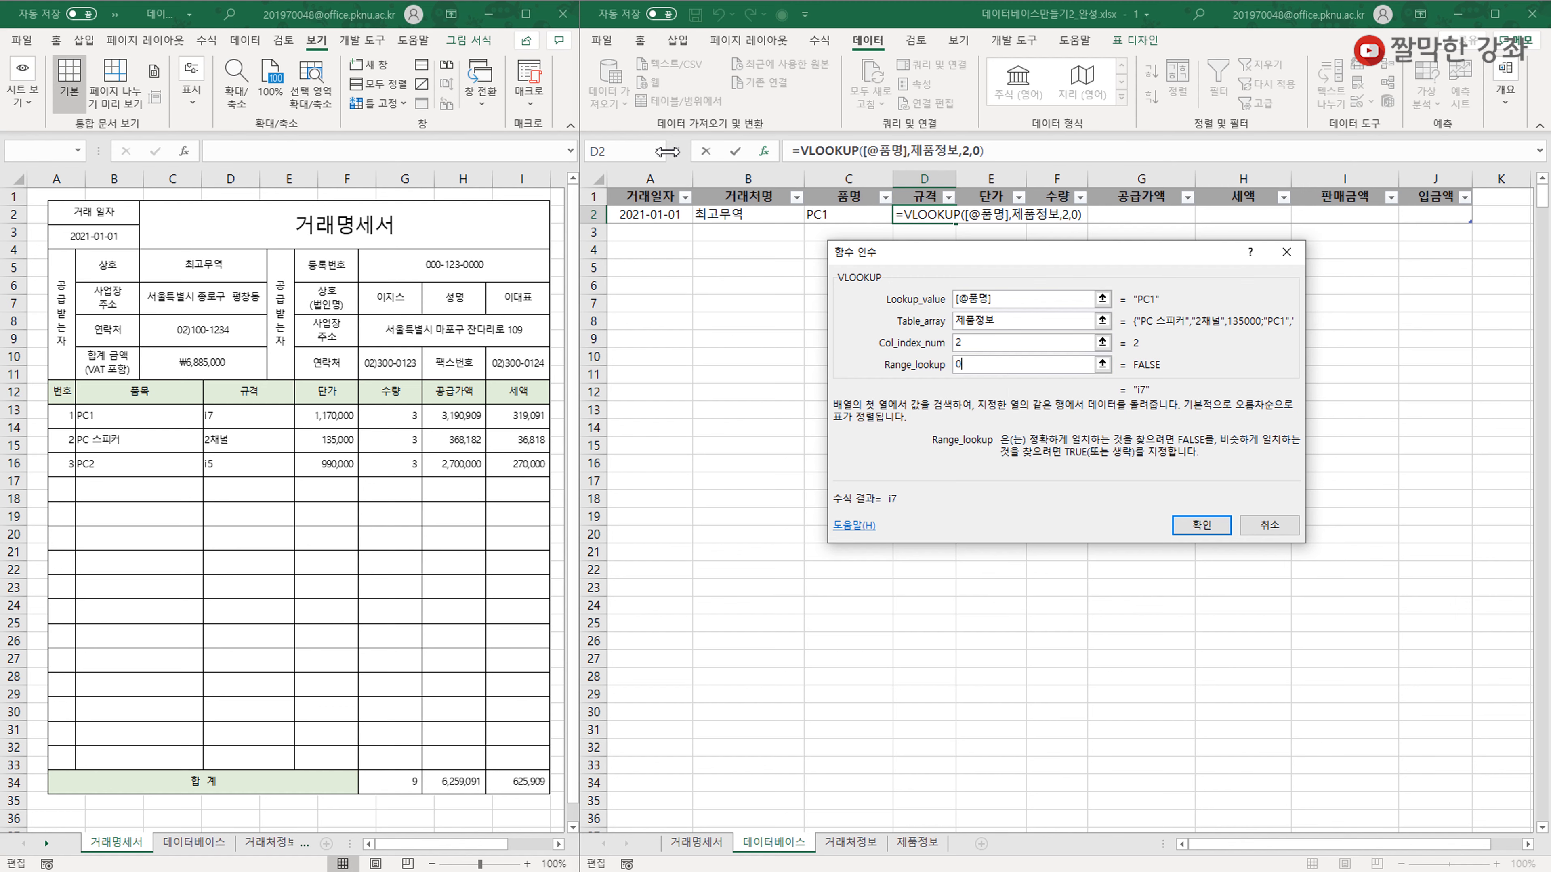
pyautogui.click(1193, 528)
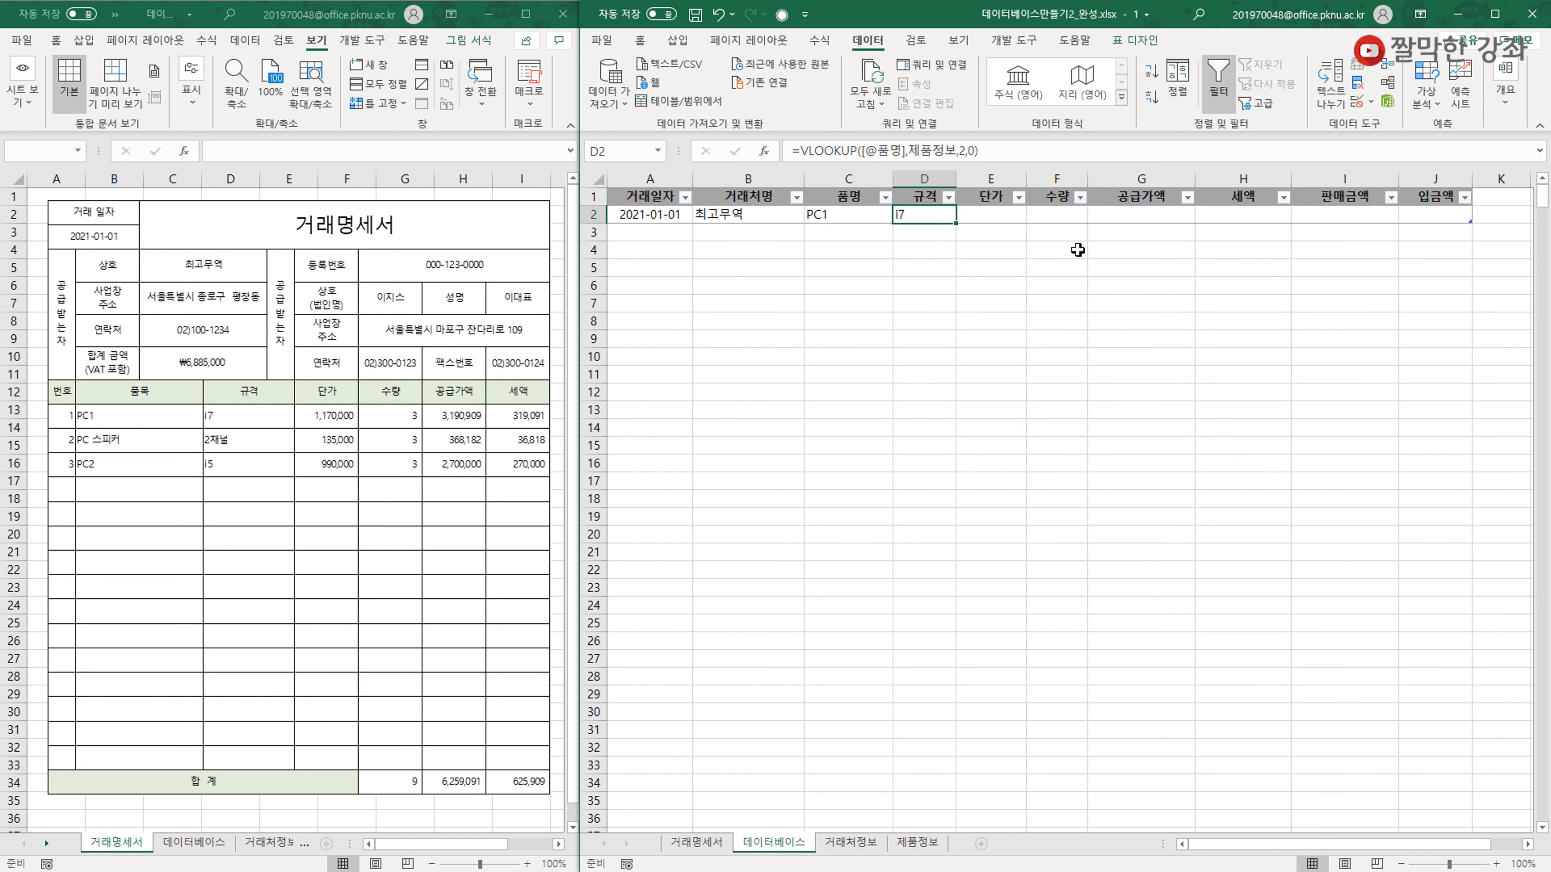
pyautogui.click(989, 214)
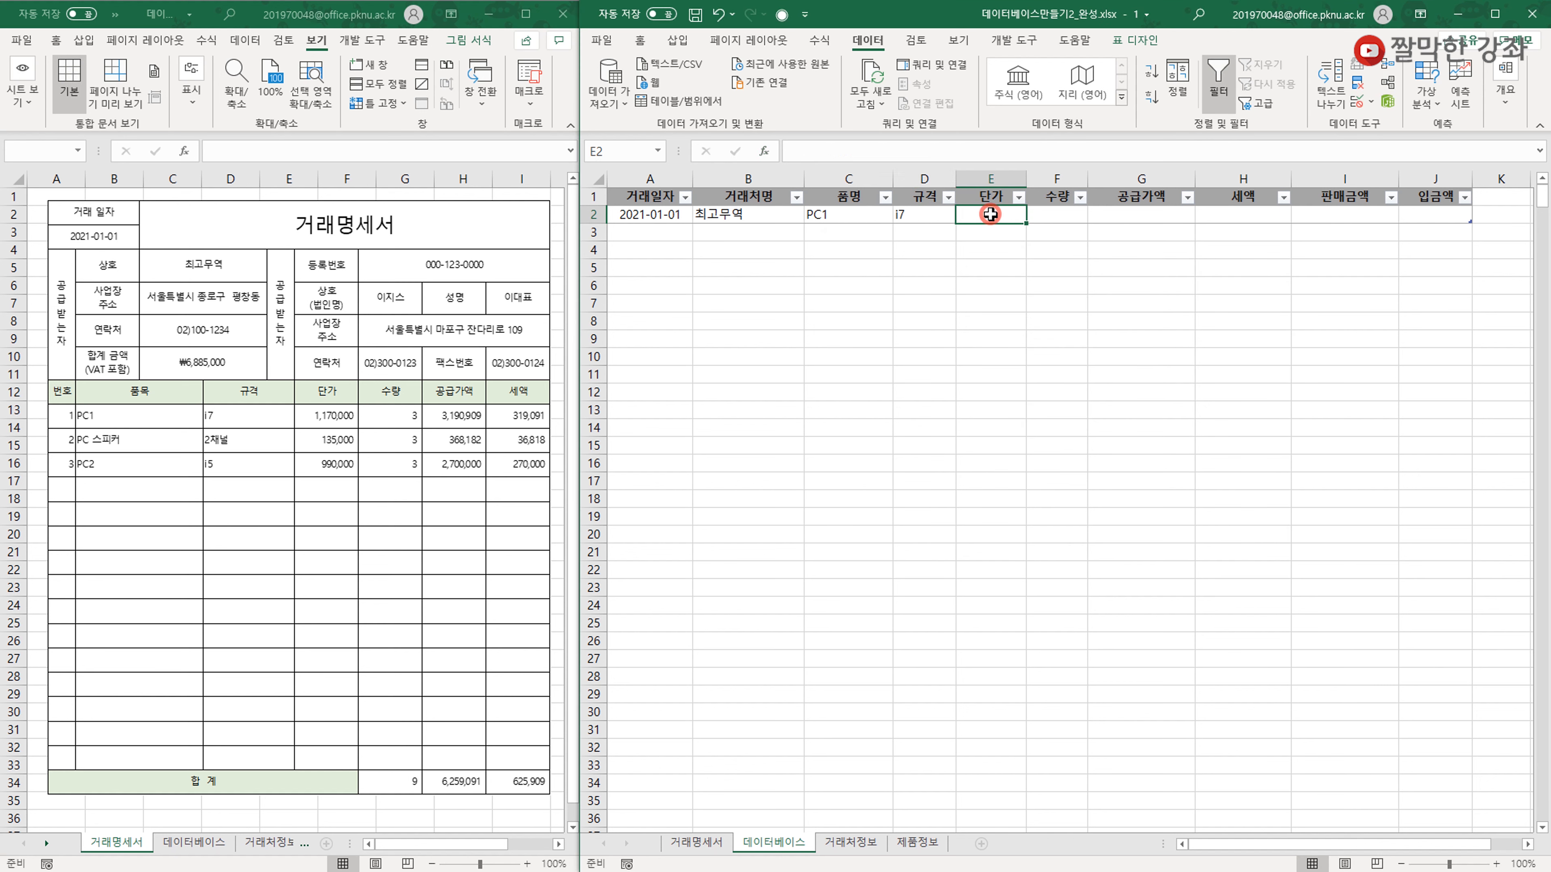
pyautogui.write('=vl')
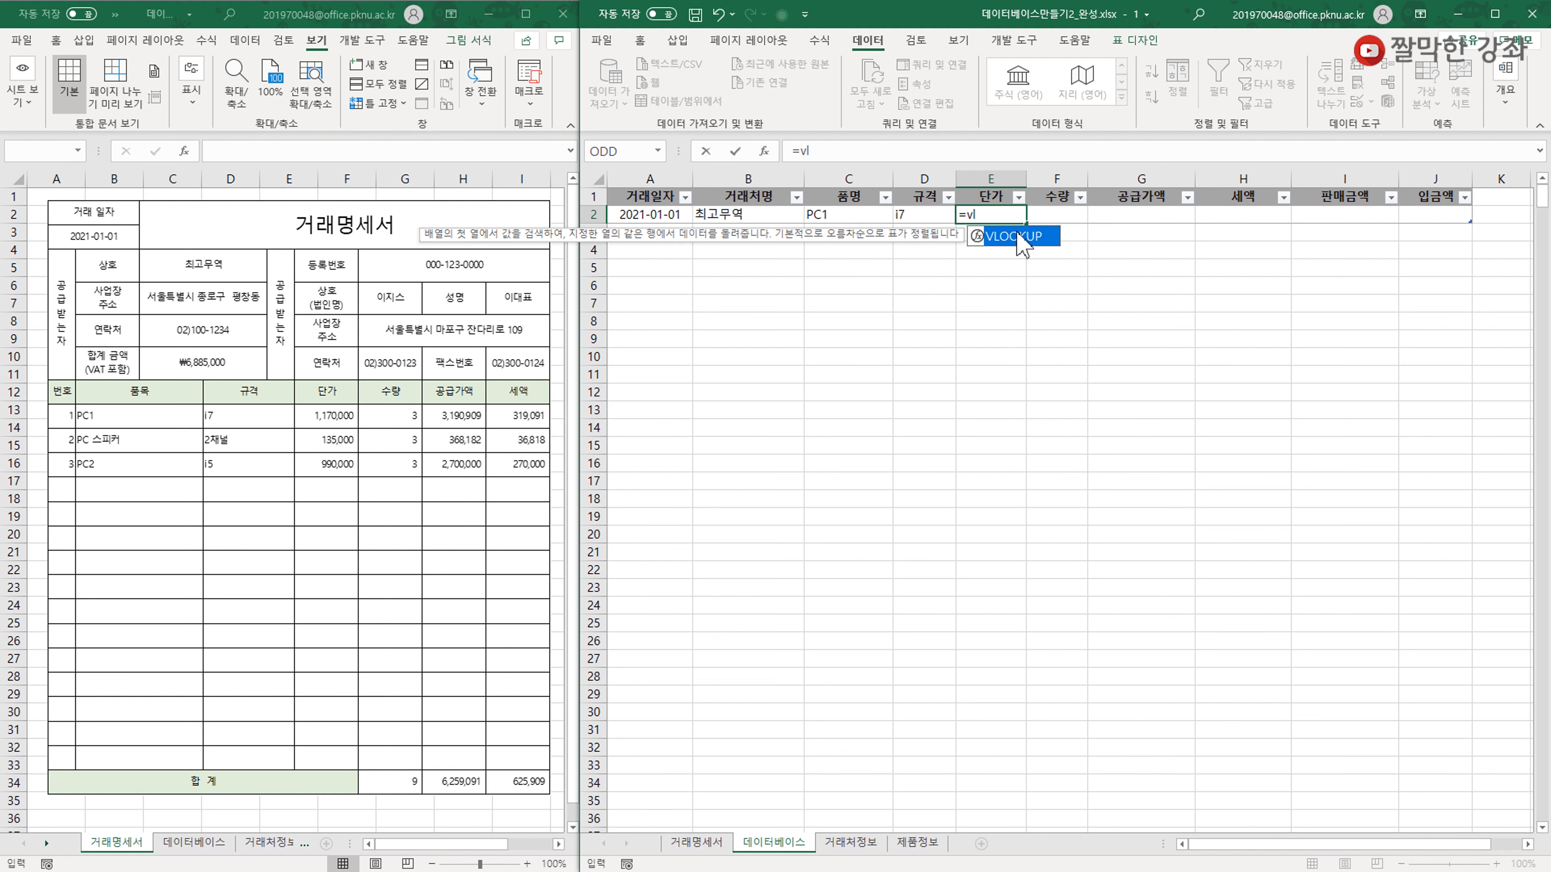
pyautogui.doubleClick(1020, 237)
pyautogui.click(764, 151)
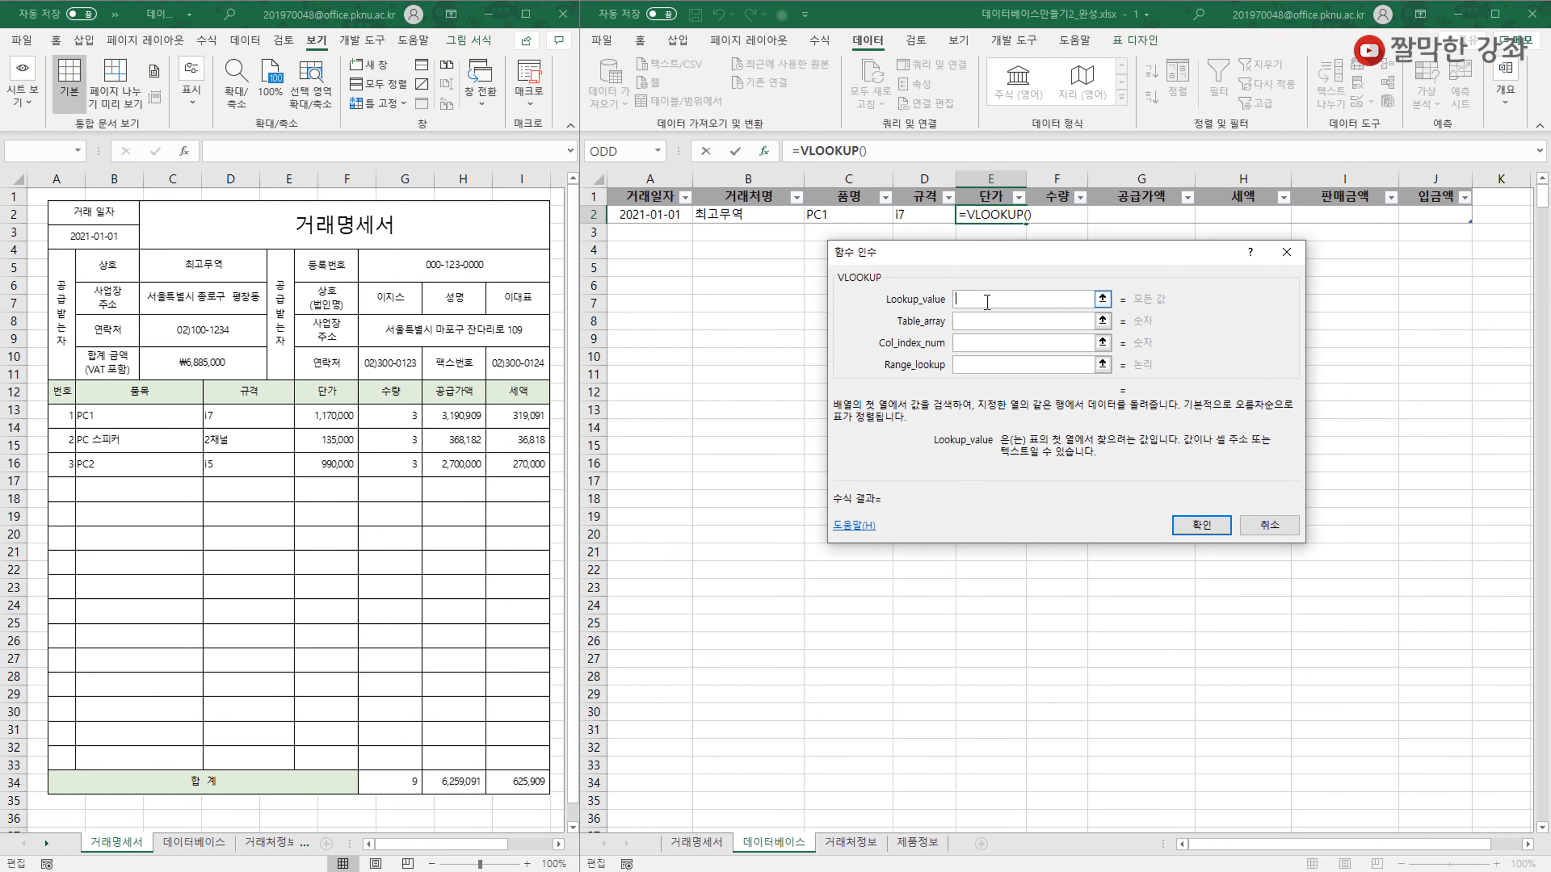
pyautogui.click(855, 214)
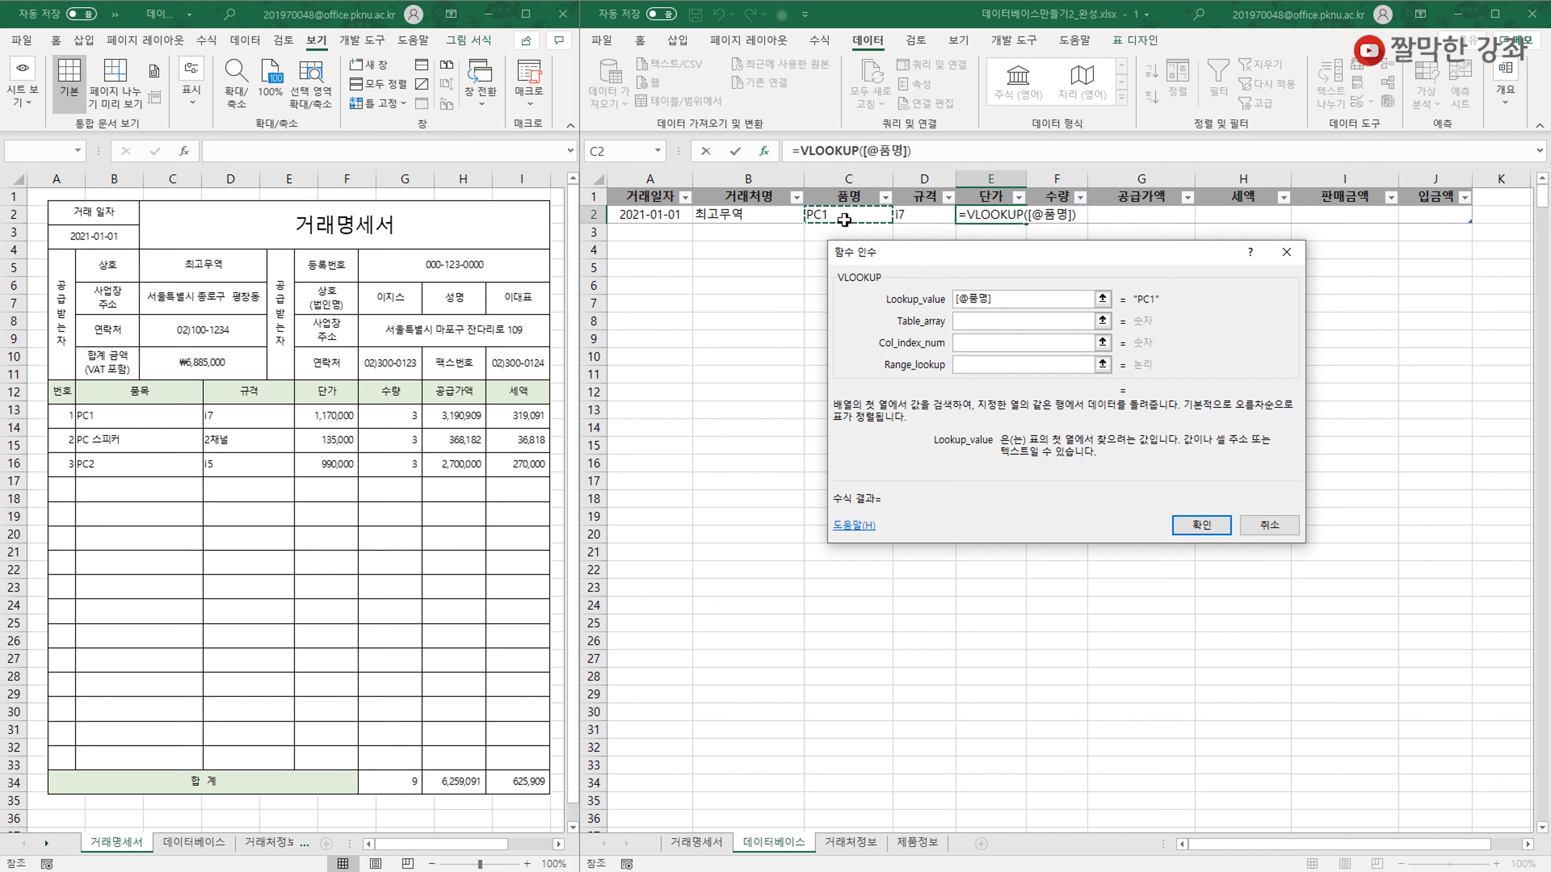
# Complete the VLOOKUP in E2 with 제품정보 as the table array, column index 3 and range lookup 0.
pyautogui.click(979, 319)
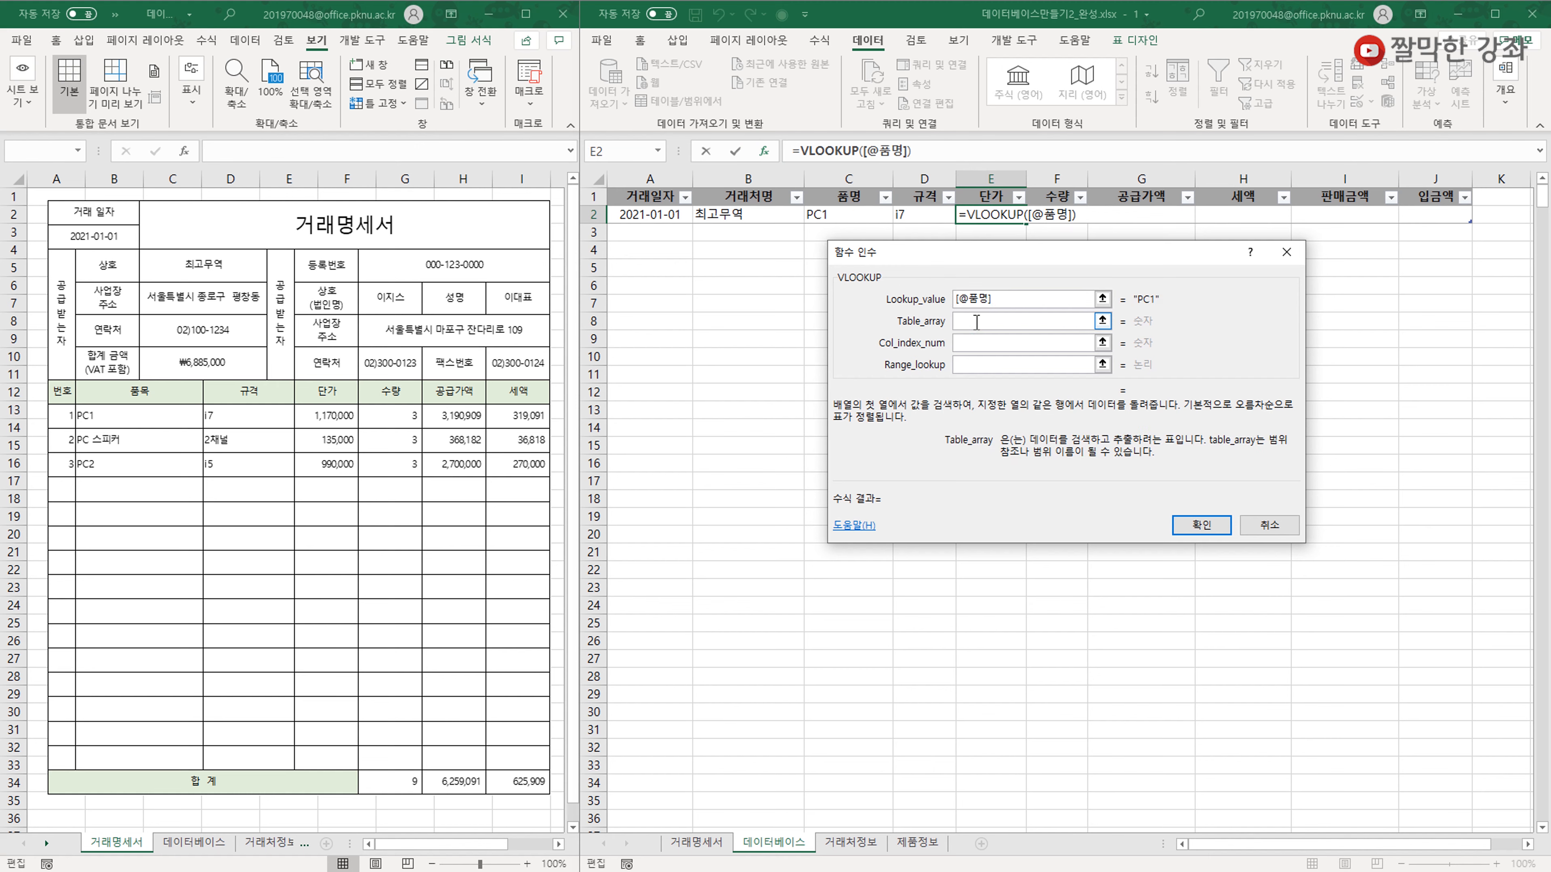
pyautogui.write('제품정보')
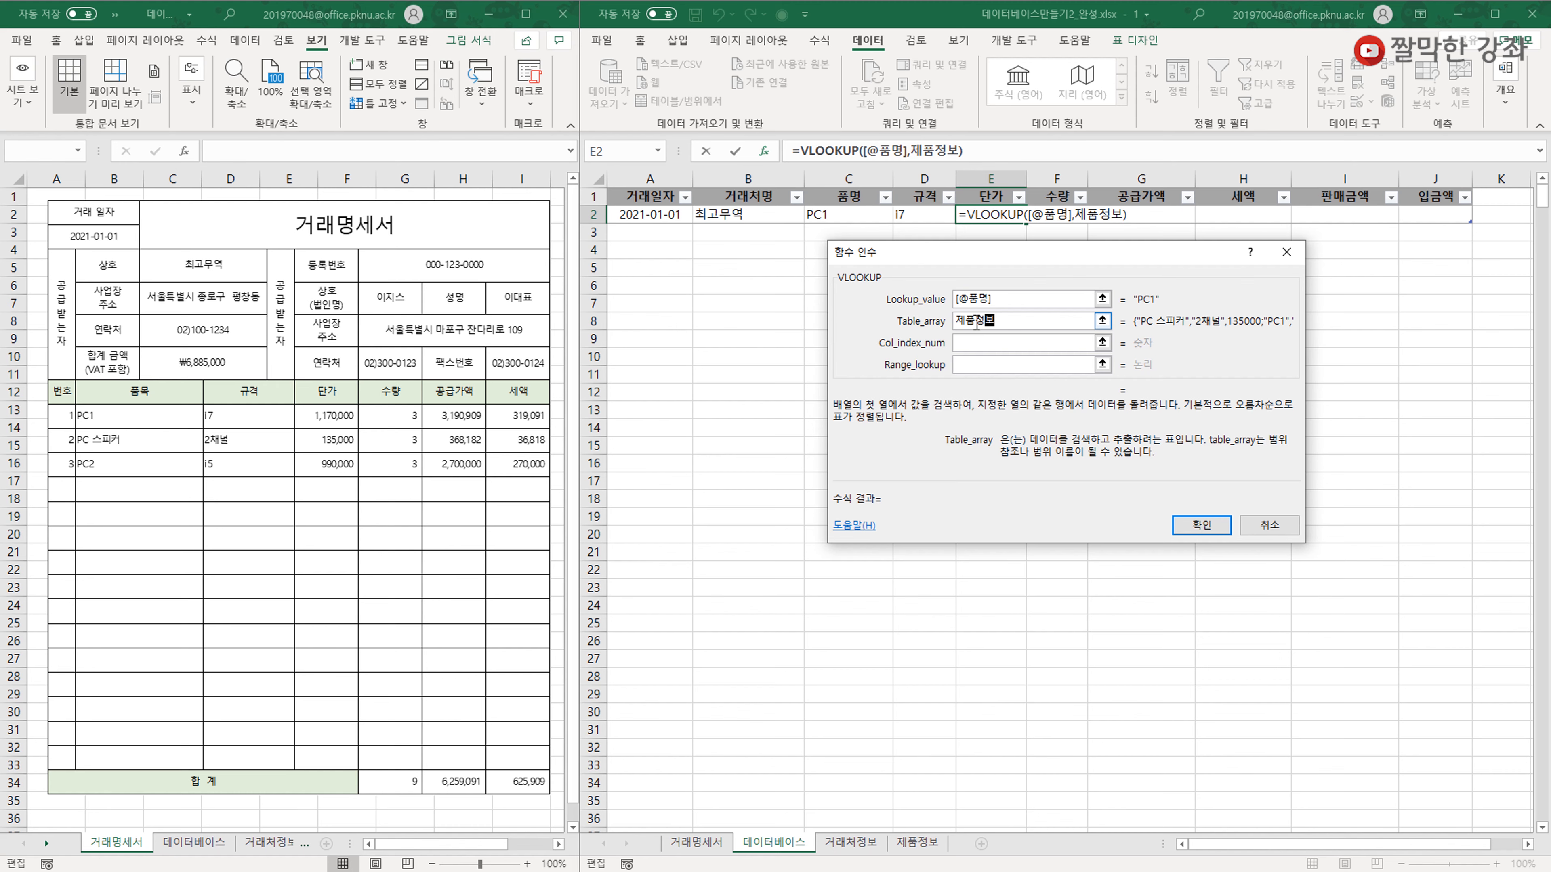
pyautogui.click(978, 343)
pyautogui.write('3')
pyautogui.click(963, 364)
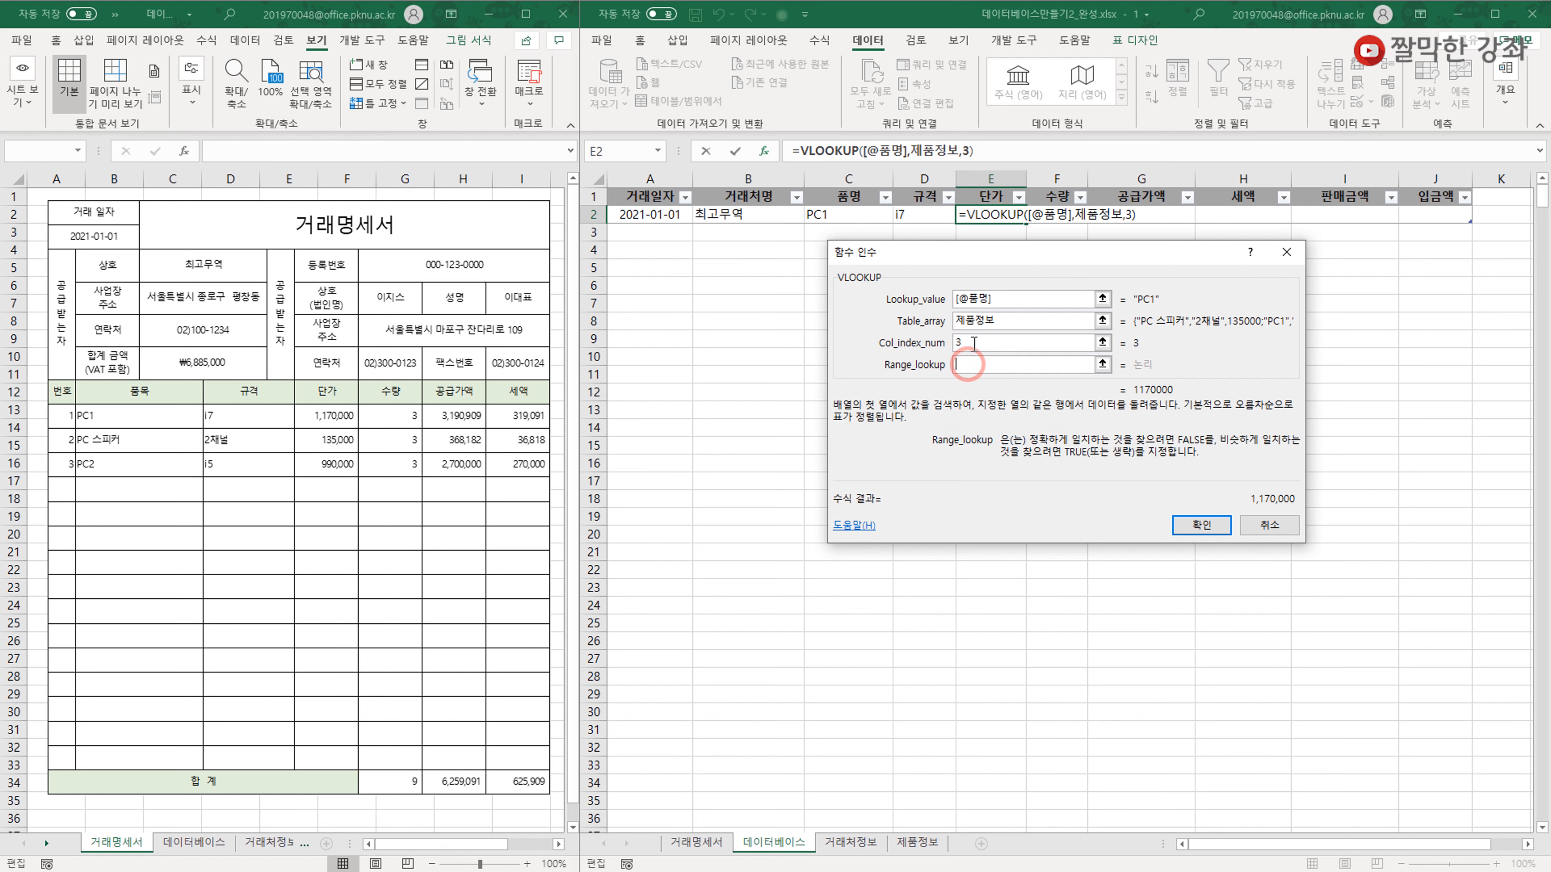
pyautogui.write('0')
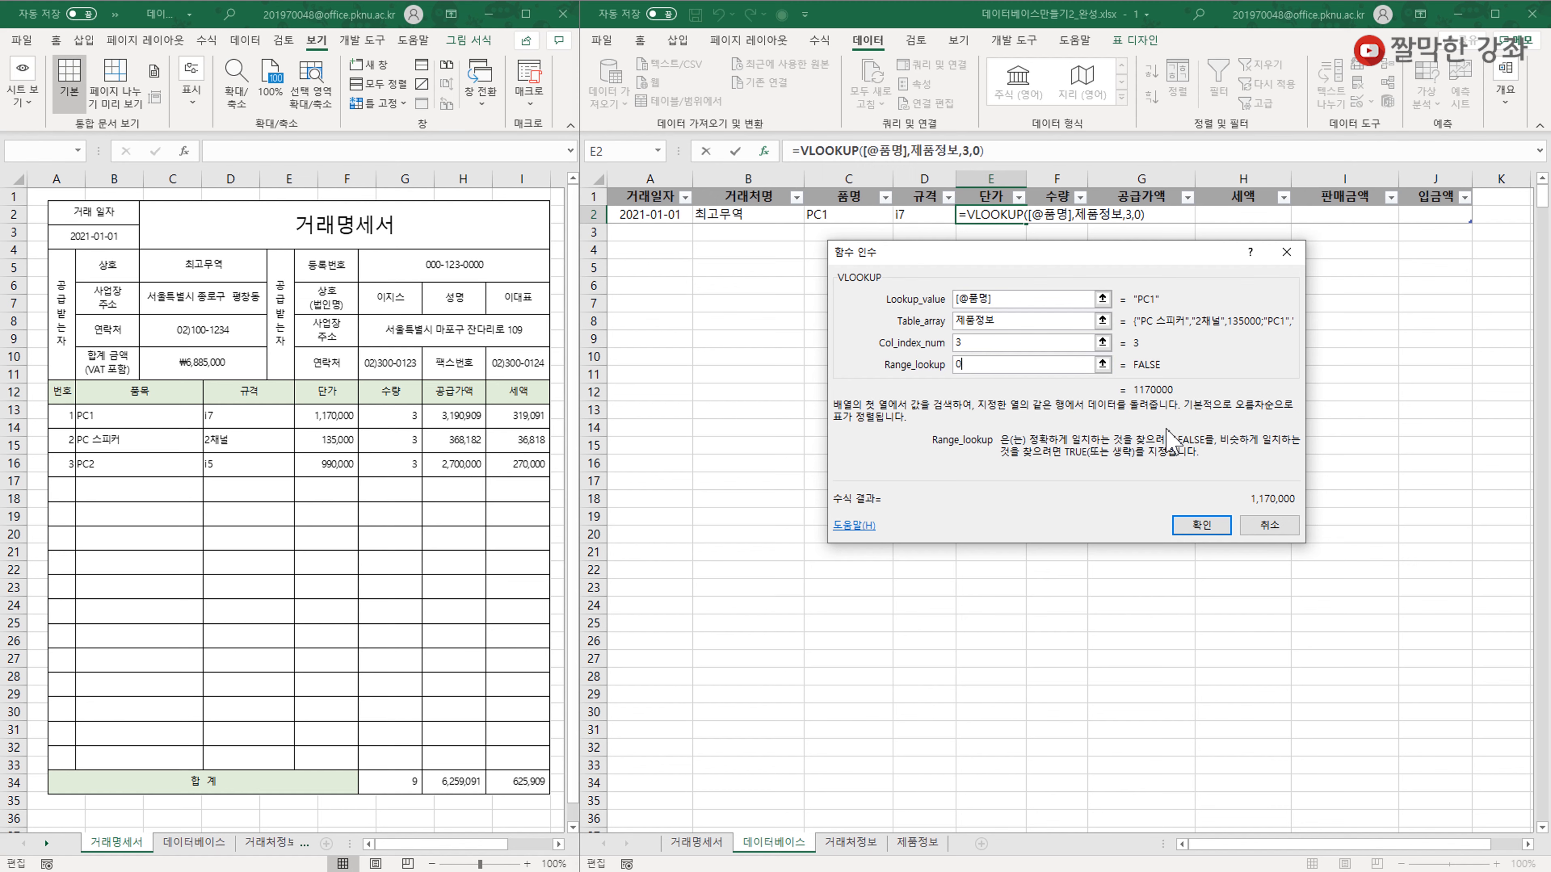
pyautogui.click(1206, 529)
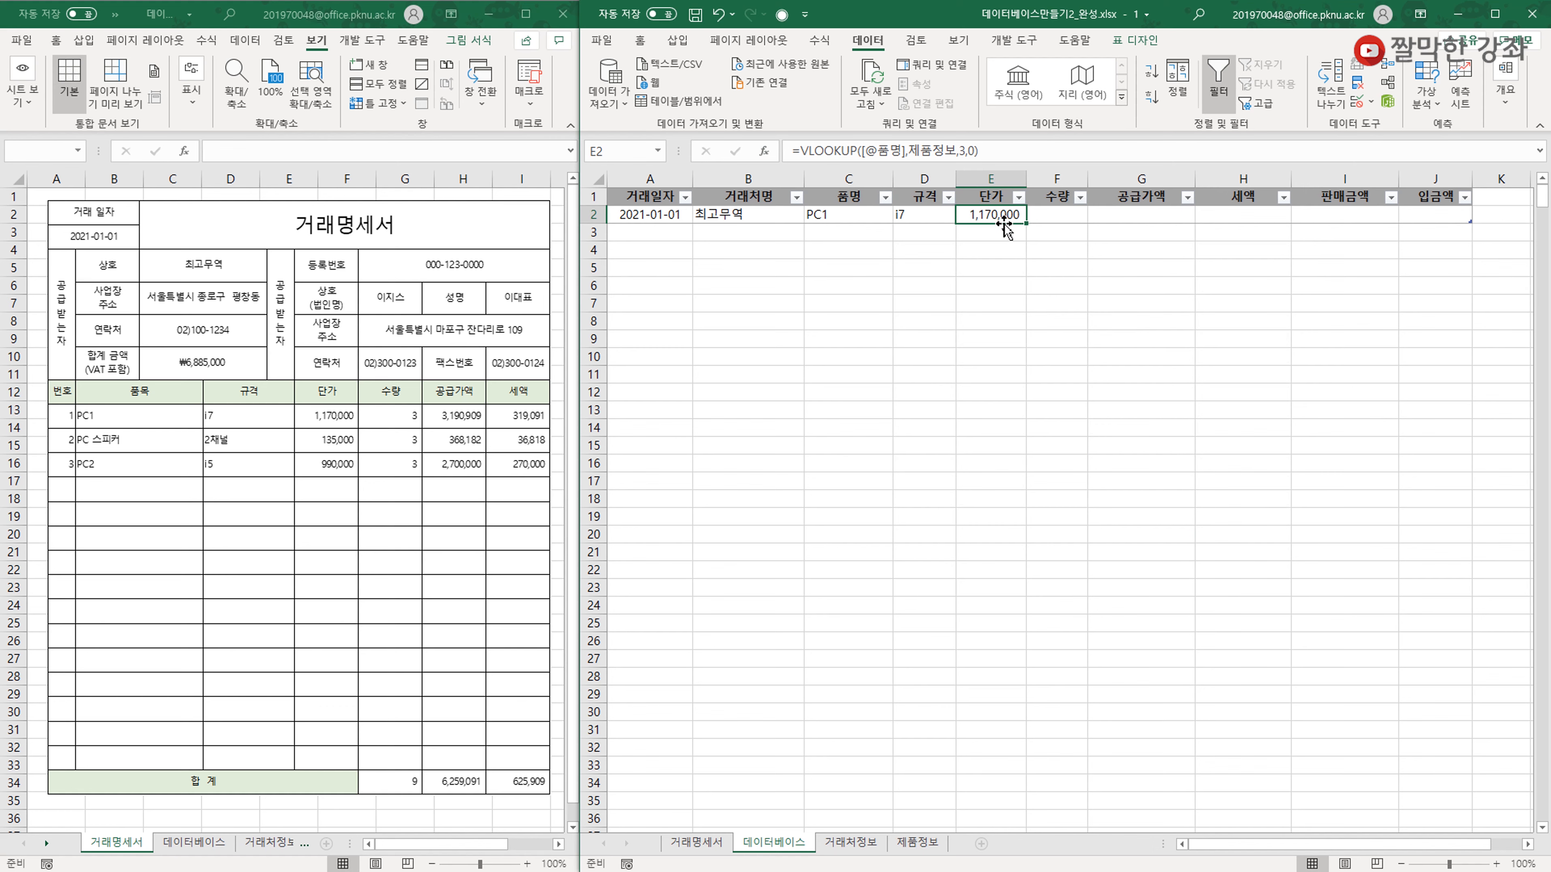
# Enter 3 as the quantity in the 수량 cell F2.
pyautogui.click(1064, 217)
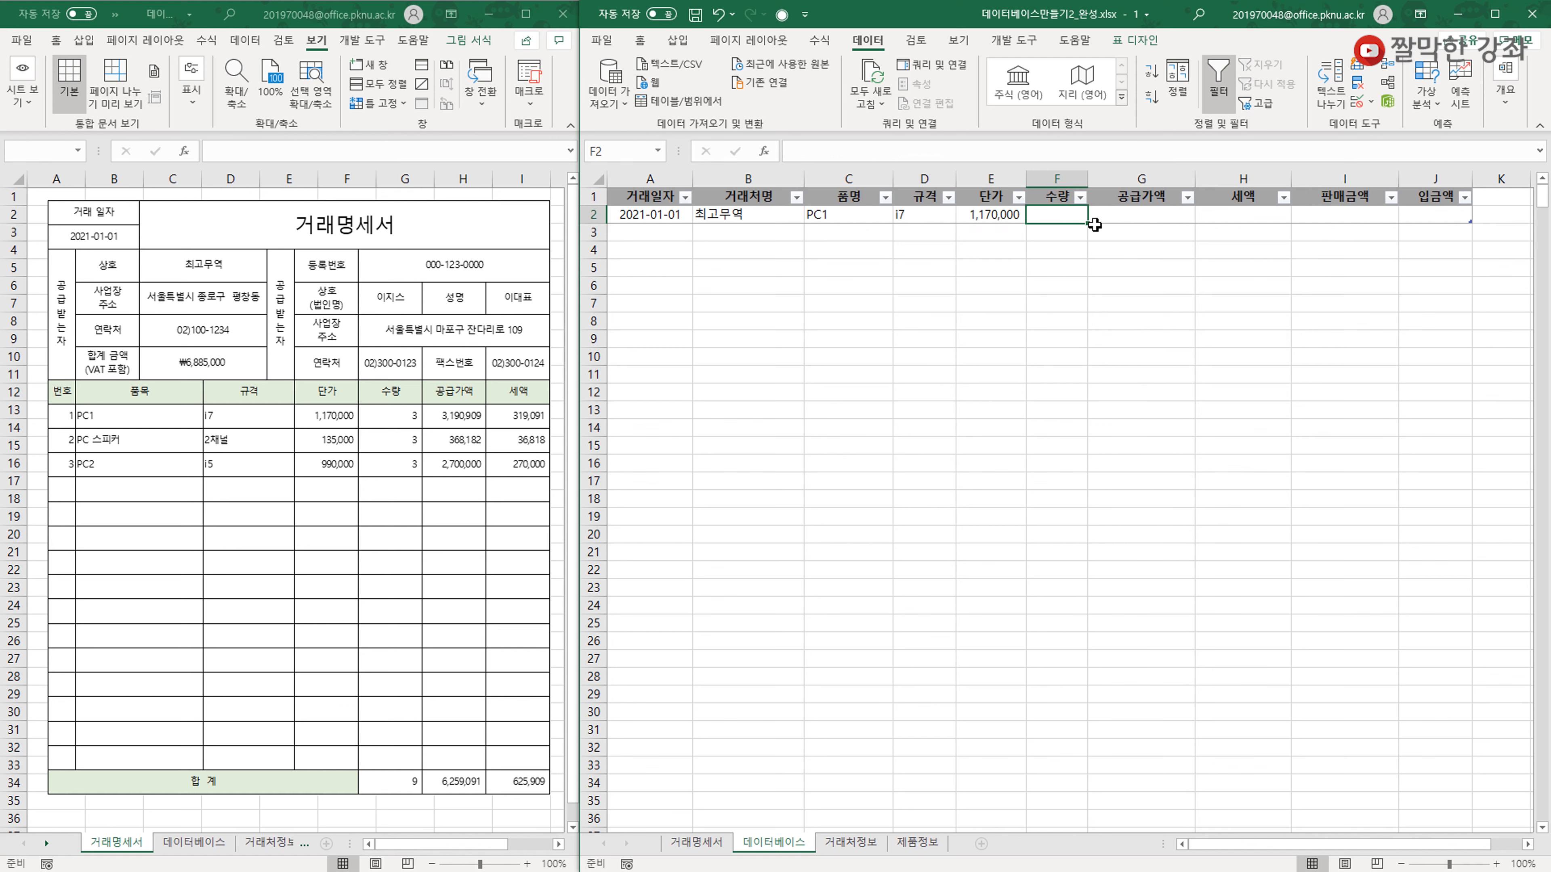
pyautogui.write('3')
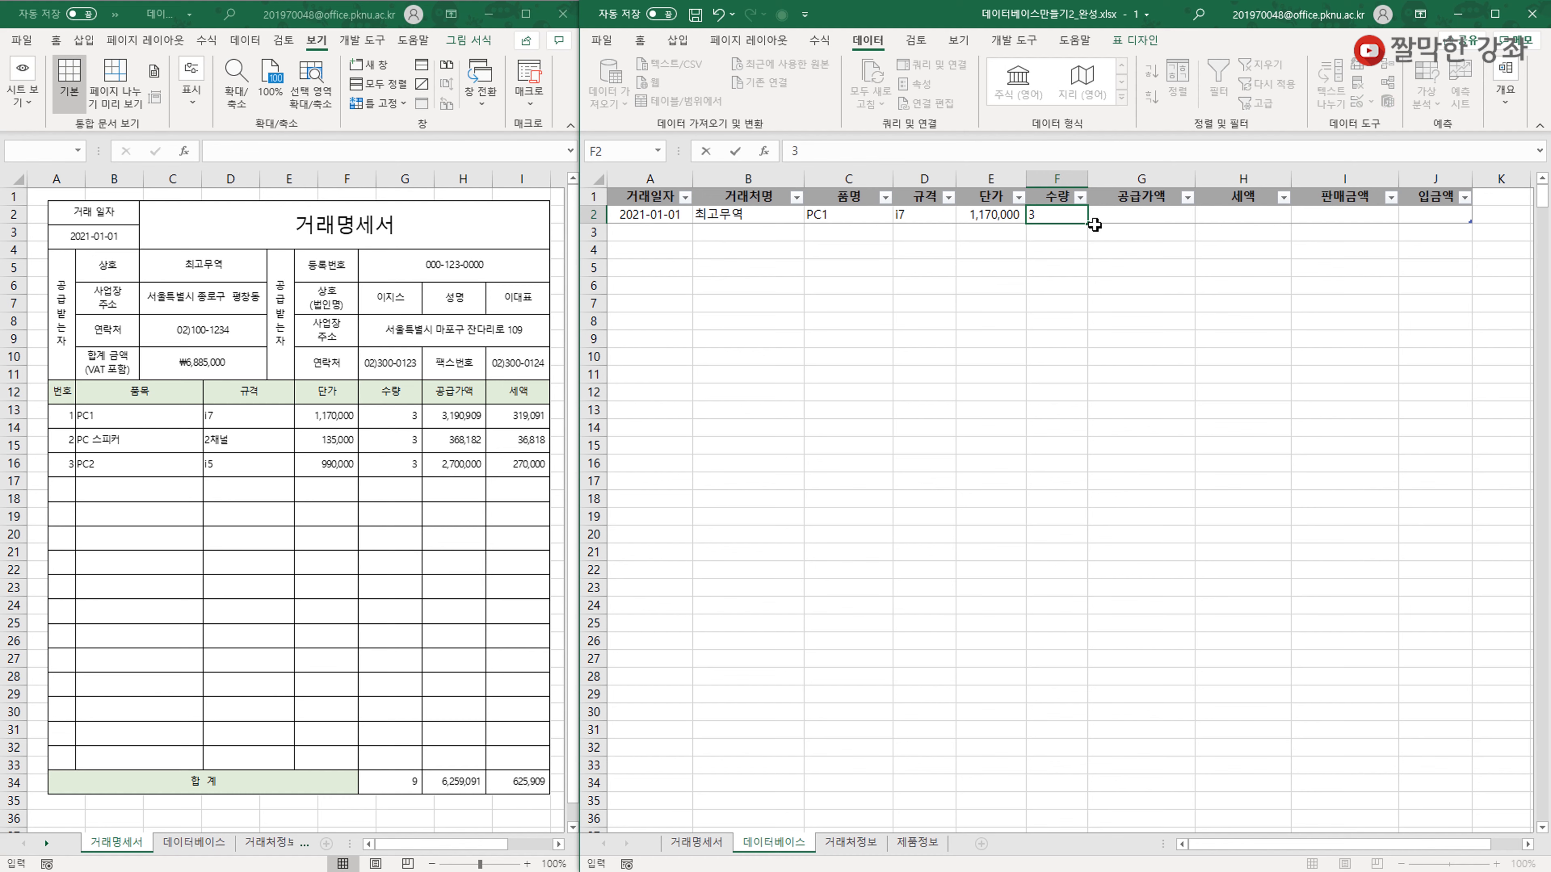
pyautogui.press('Tab')
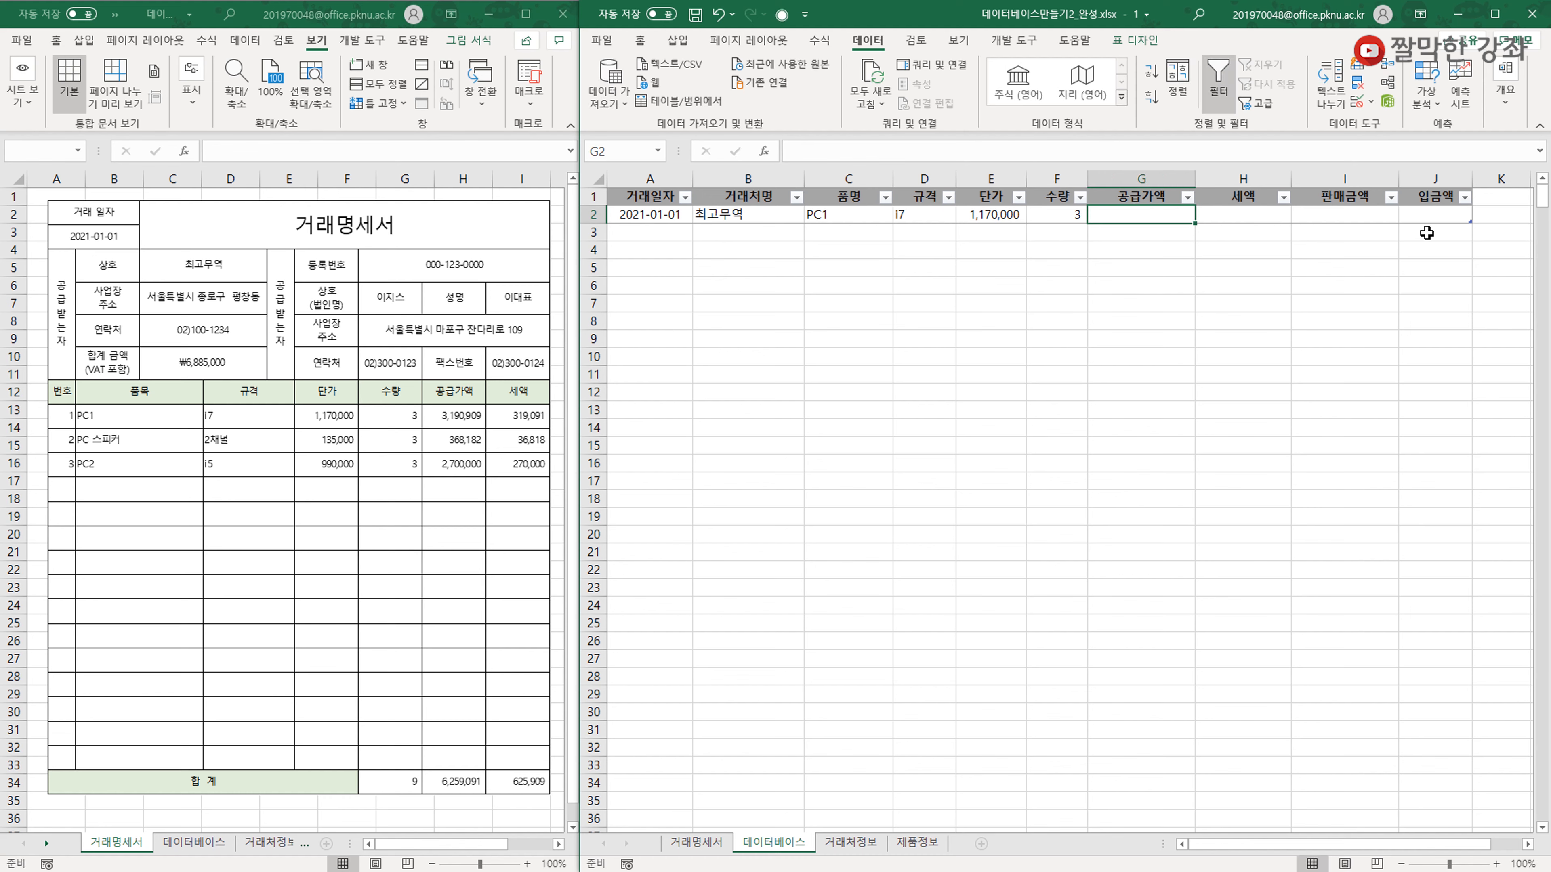
pyautogui.write('=')
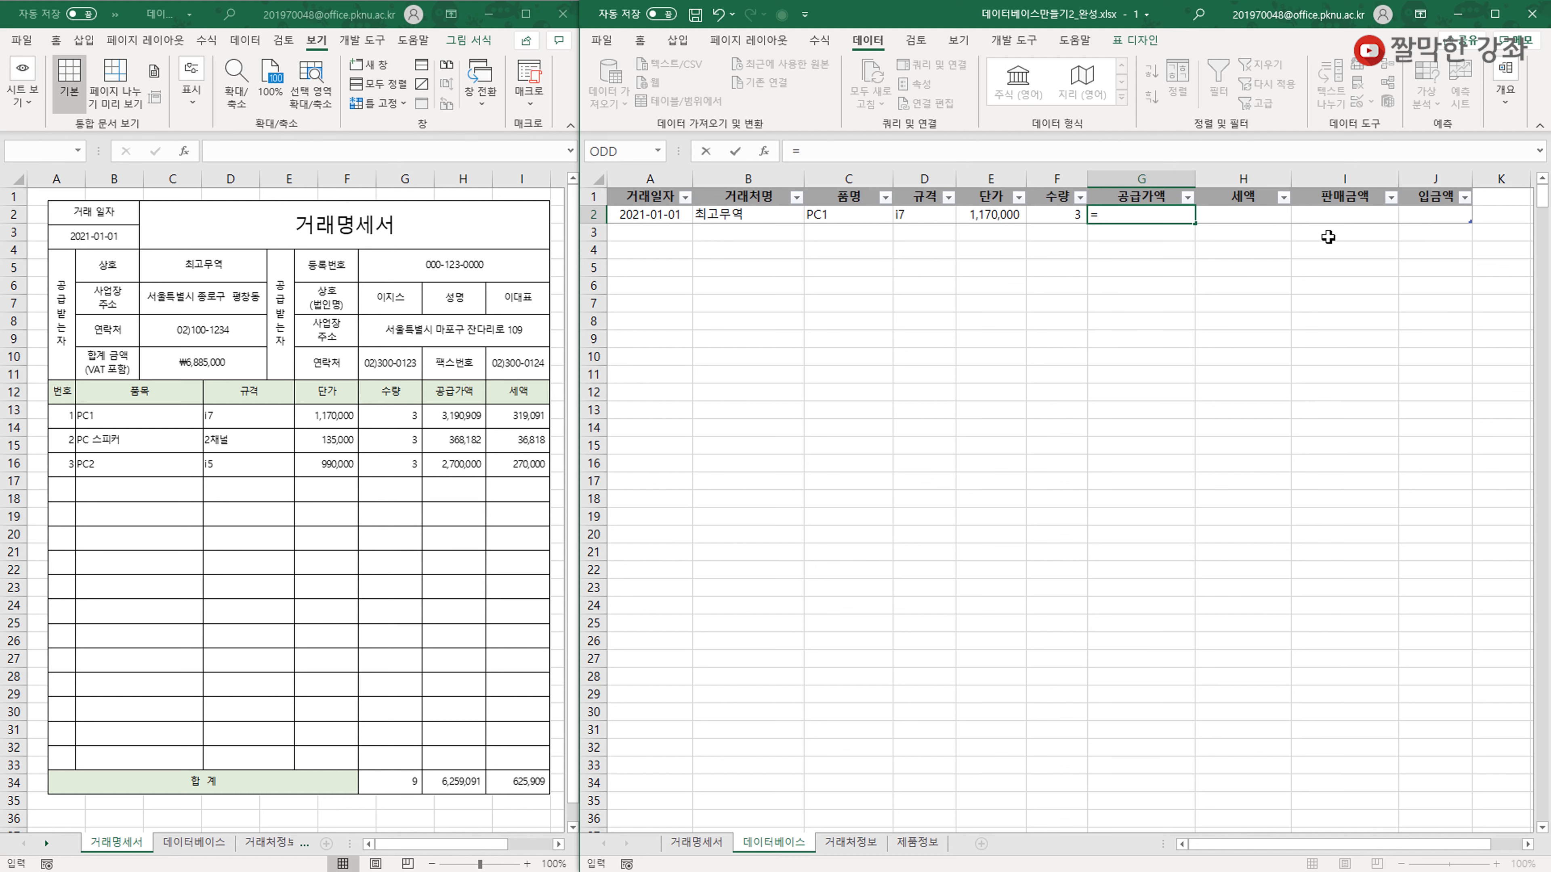
pyautogui.click(999, 223)
pyautogui.write('*')
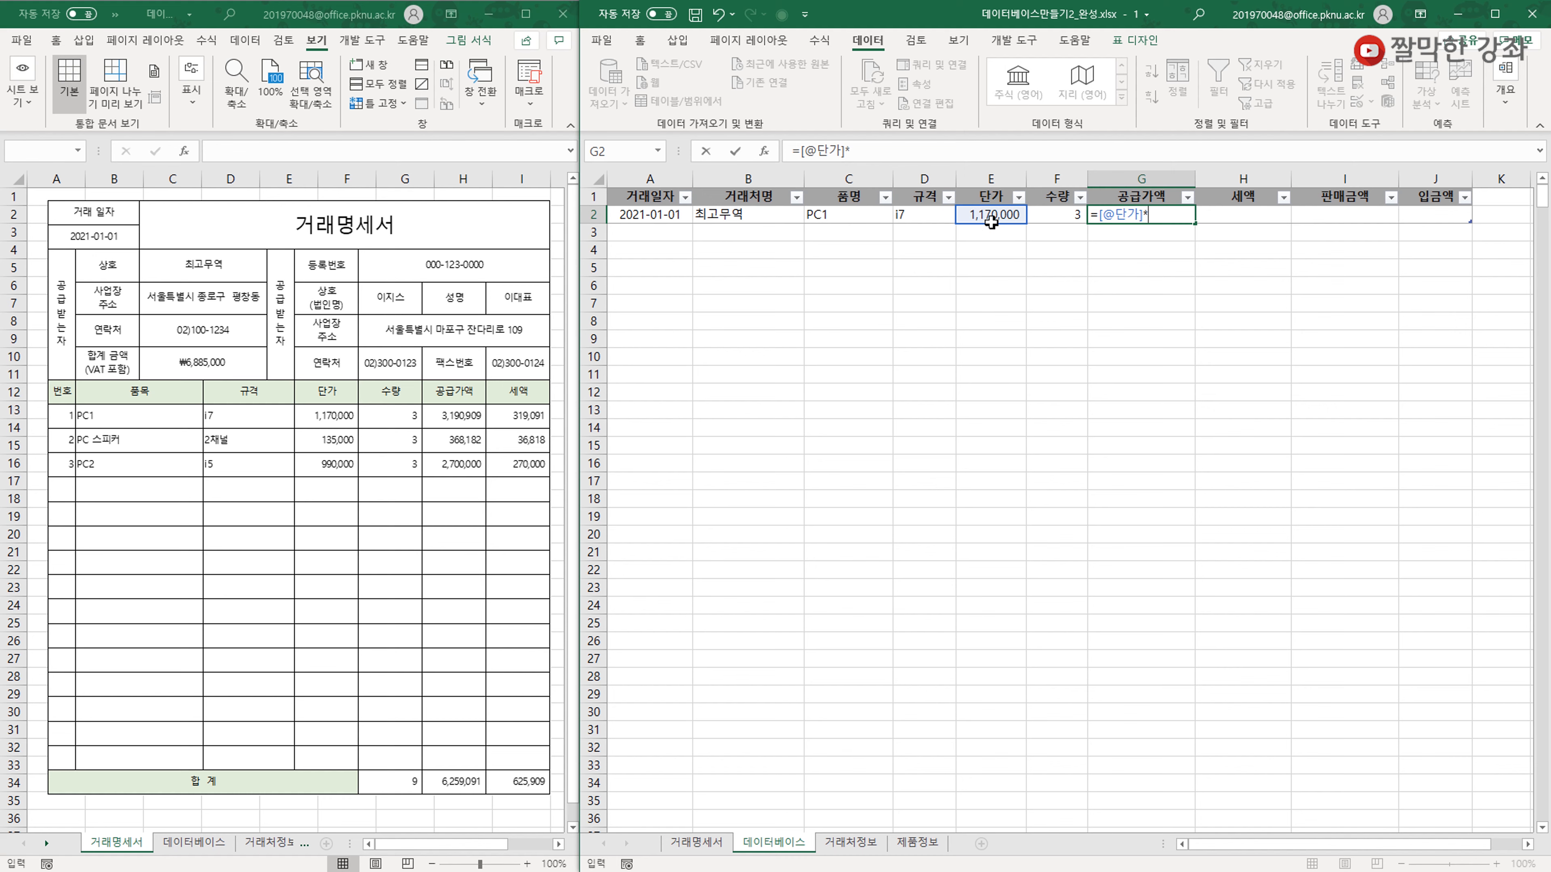
pyautogui.click(1076, 209)
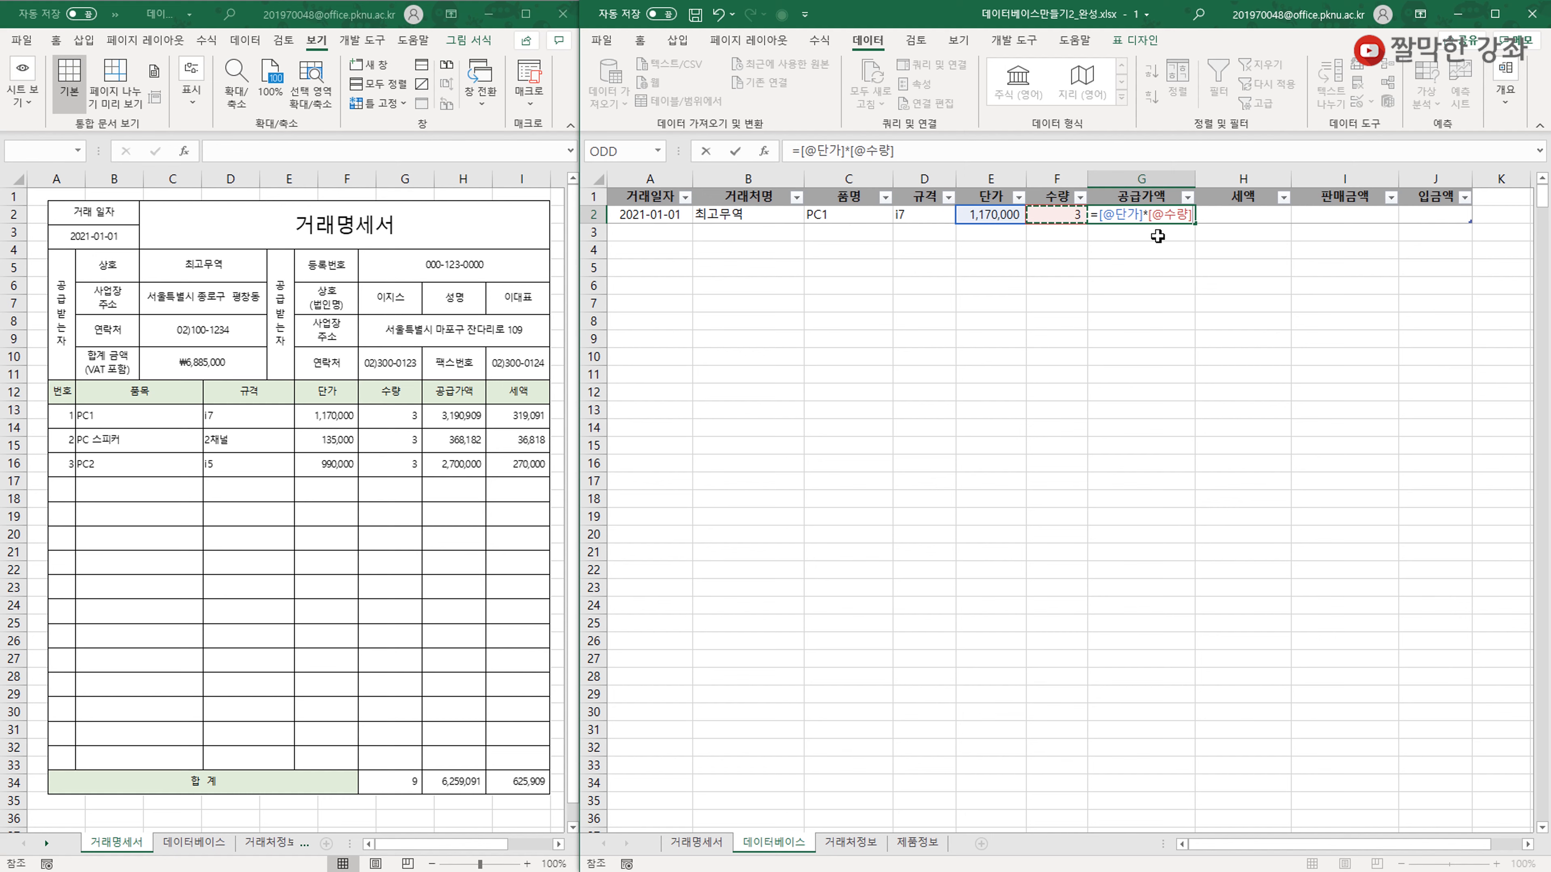
pyautogui.write('/110')
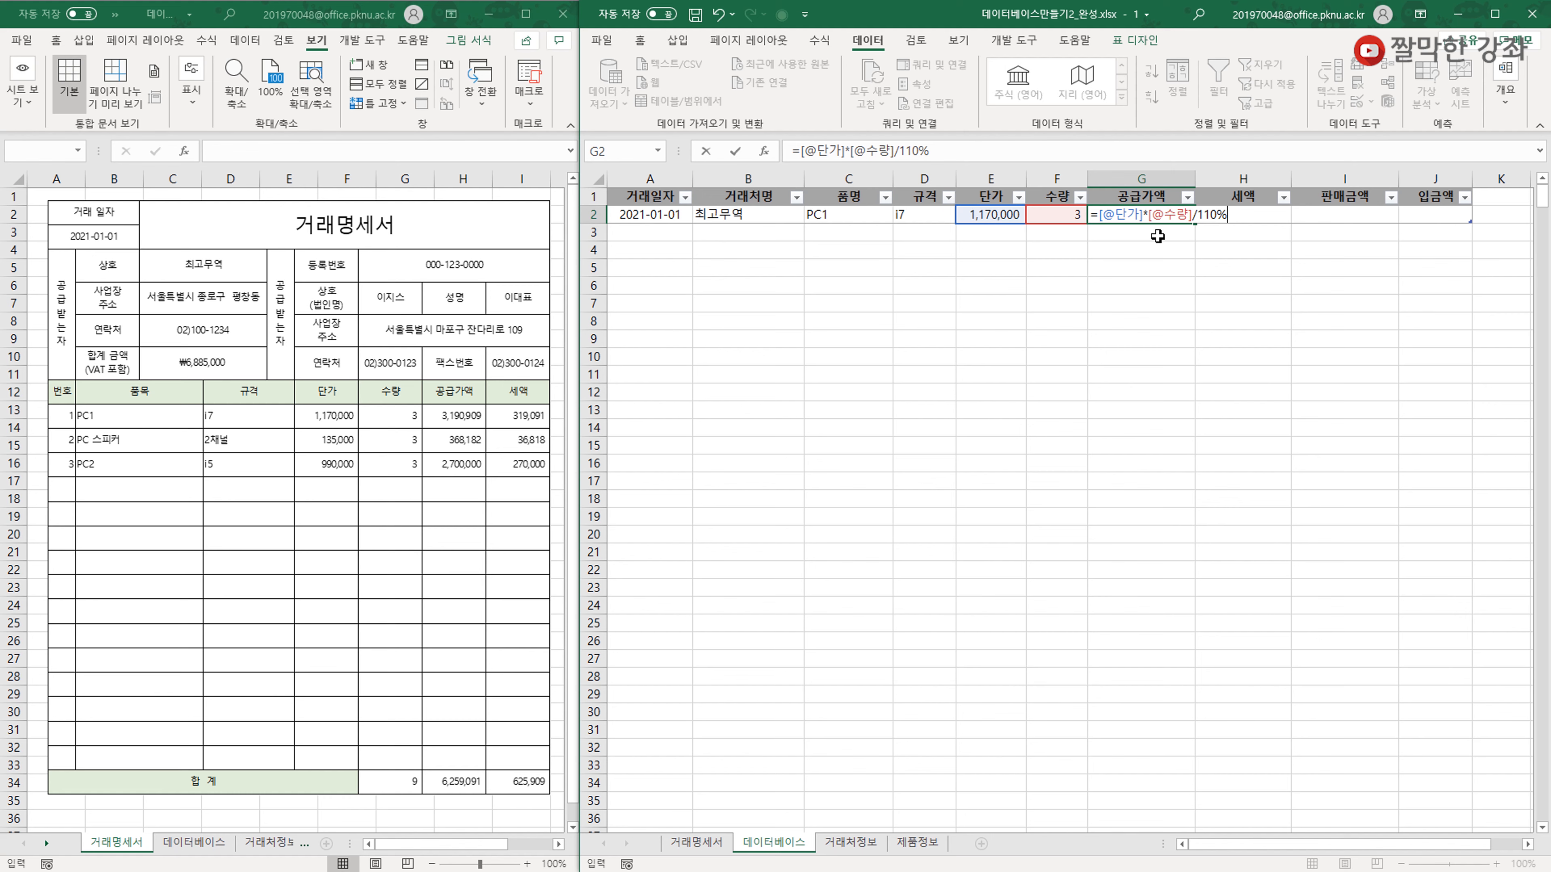
pyautogui.press('Return')
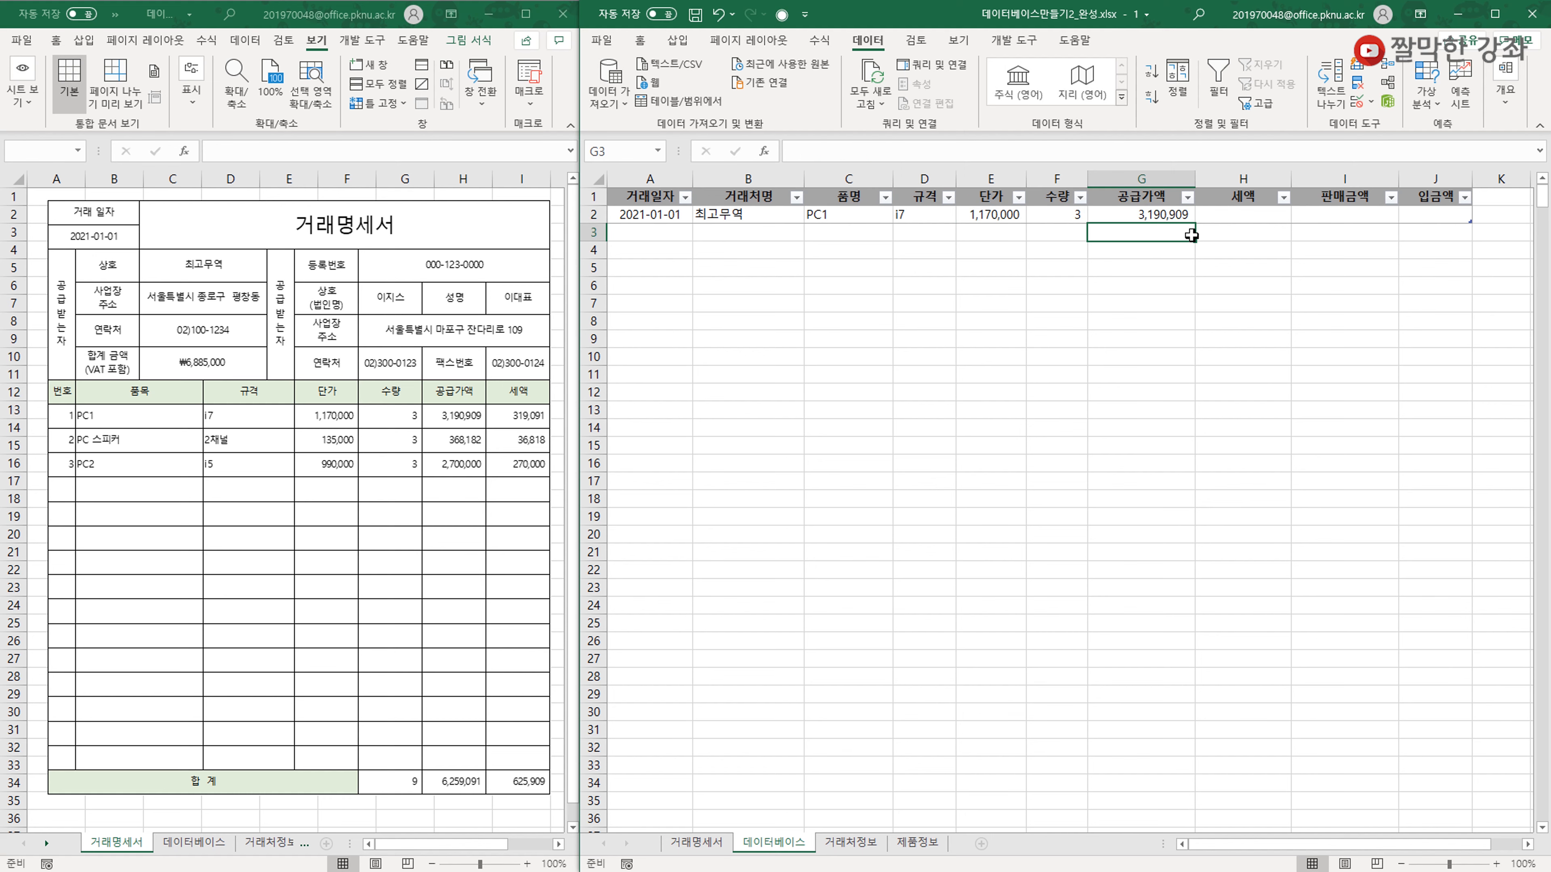
pyautogui.click(1254, 214)
pyautogui.write('=')
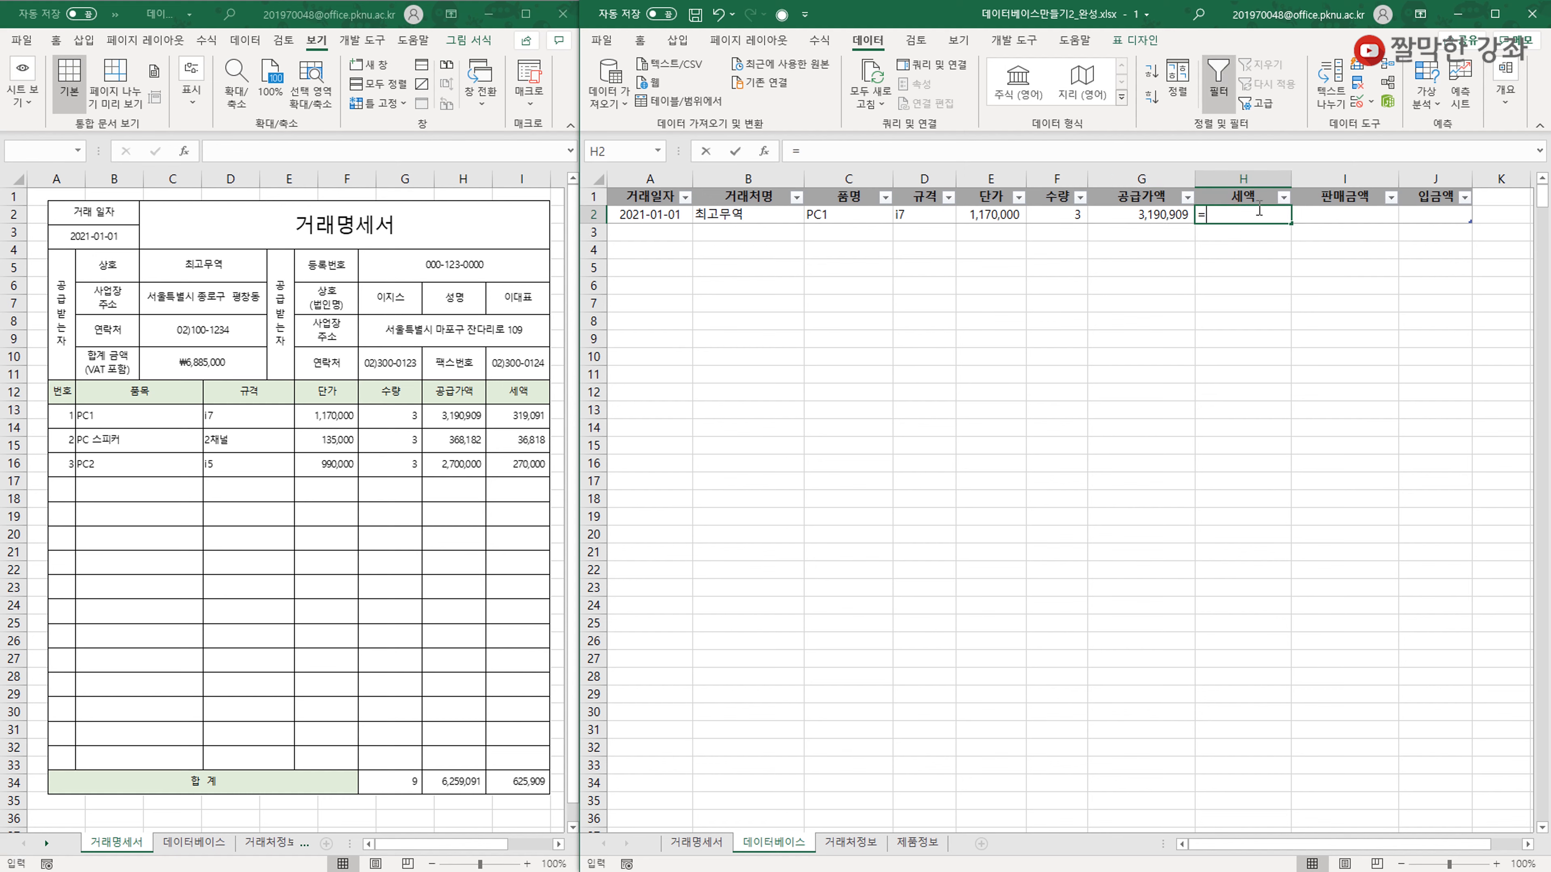
pyautogui.click(1146, 215)
pyautogui.write('*')
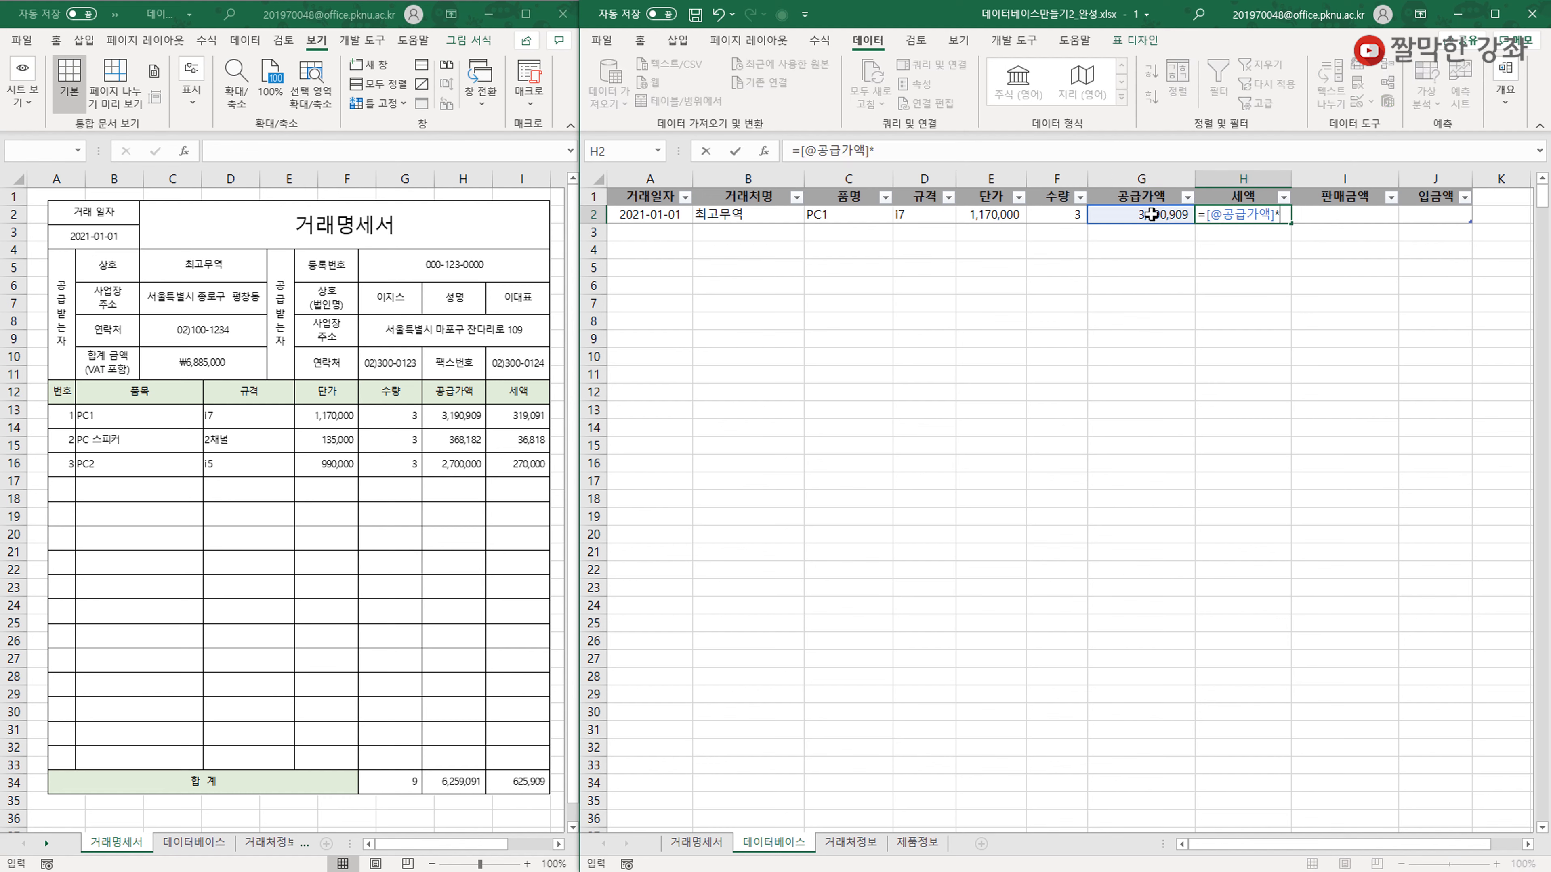
pyautogui.press('Return')
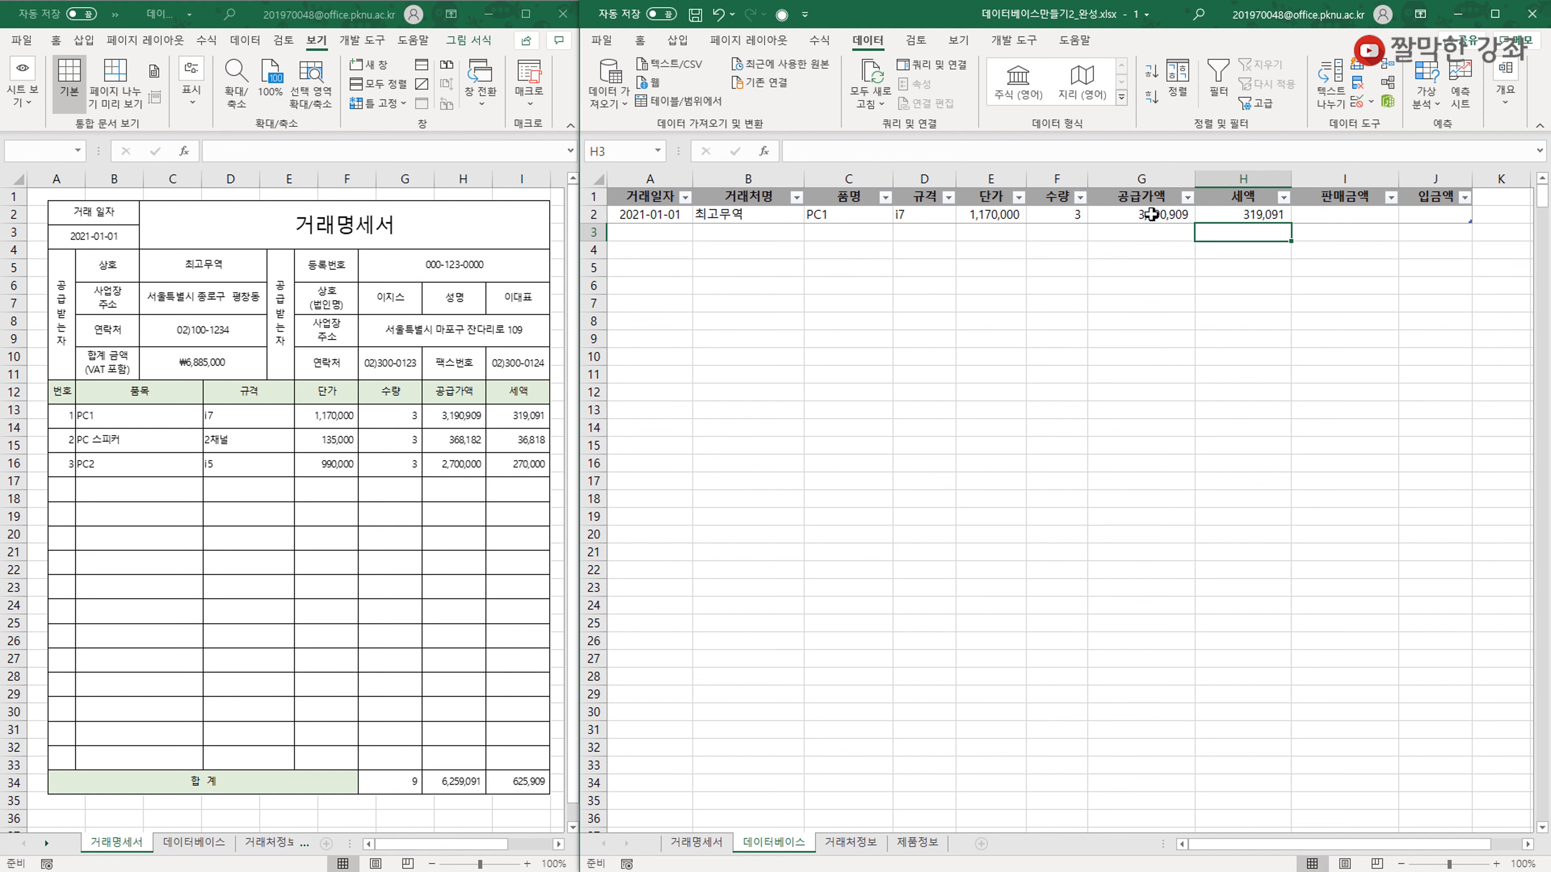
pyautogui.click(1334, 213)
pyautogui.write('=')
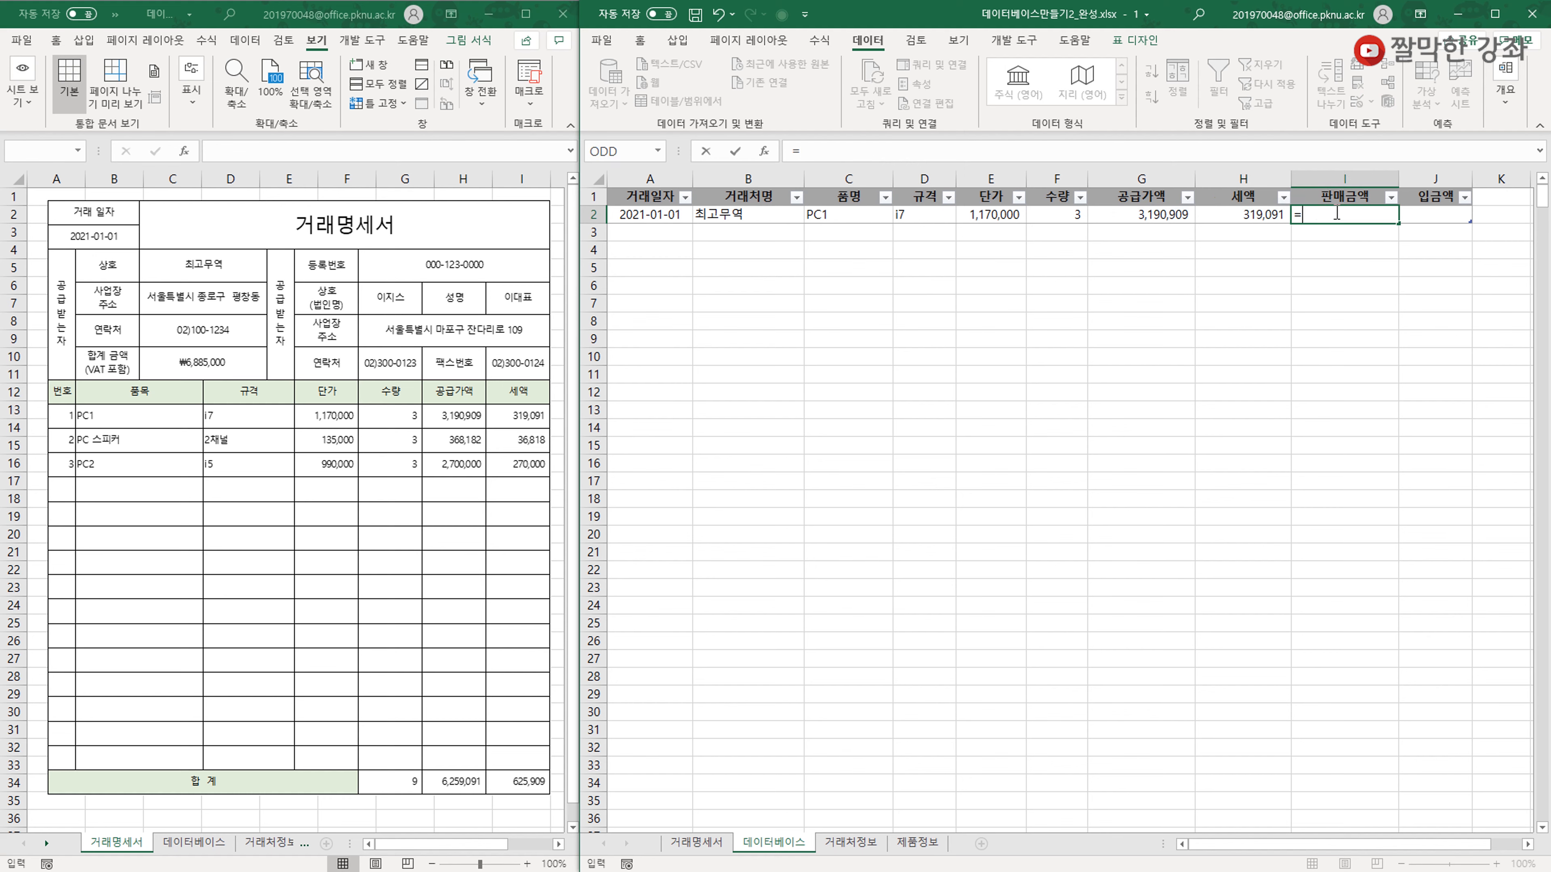
pyautogui.click(1138, 210)
pyautogui.write('+')
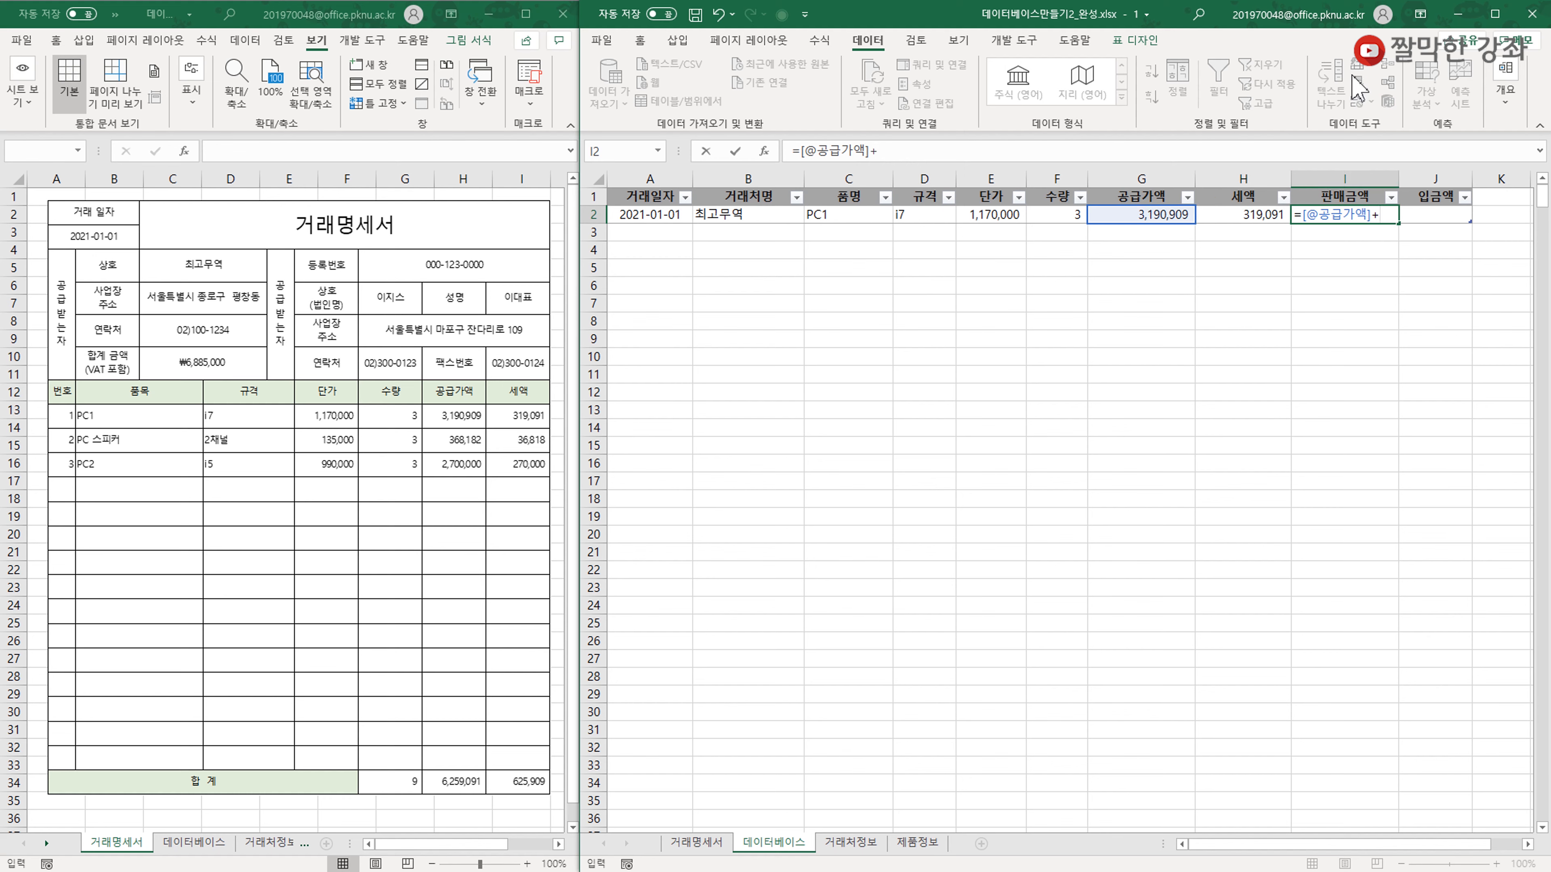
pyautogui.click(1249, 212)
pyautogui.press('Return')
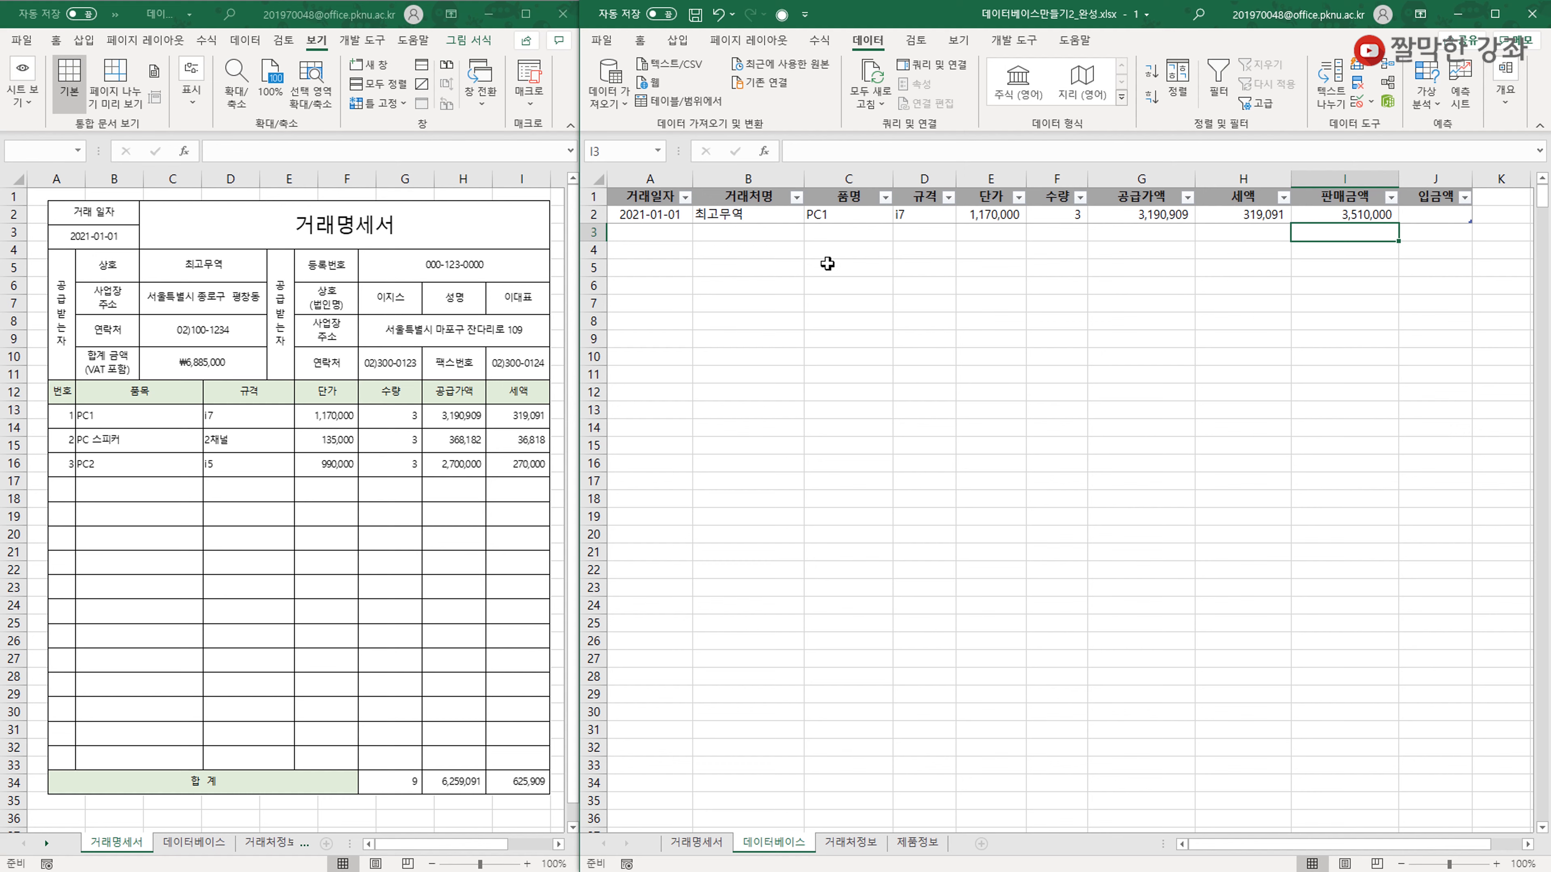
# Fill the date 2021-01-01 down into A3 to extend the table, and check the VLOOKUP formula in D3.
pyautogui.click(651, 235)
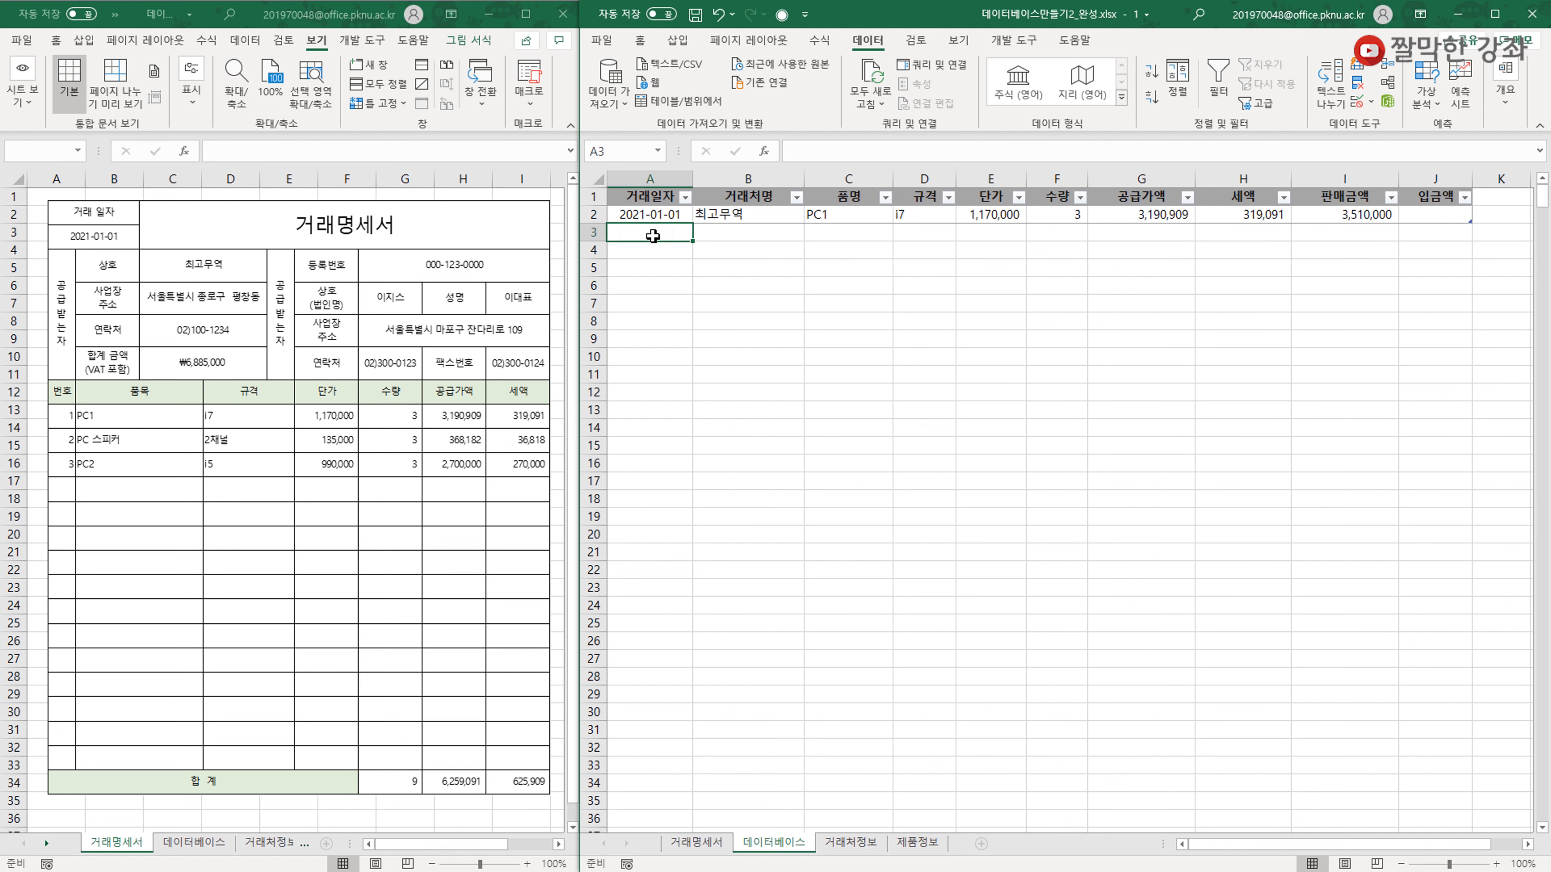
pyautogui.hotkey('ctrl', 'd')
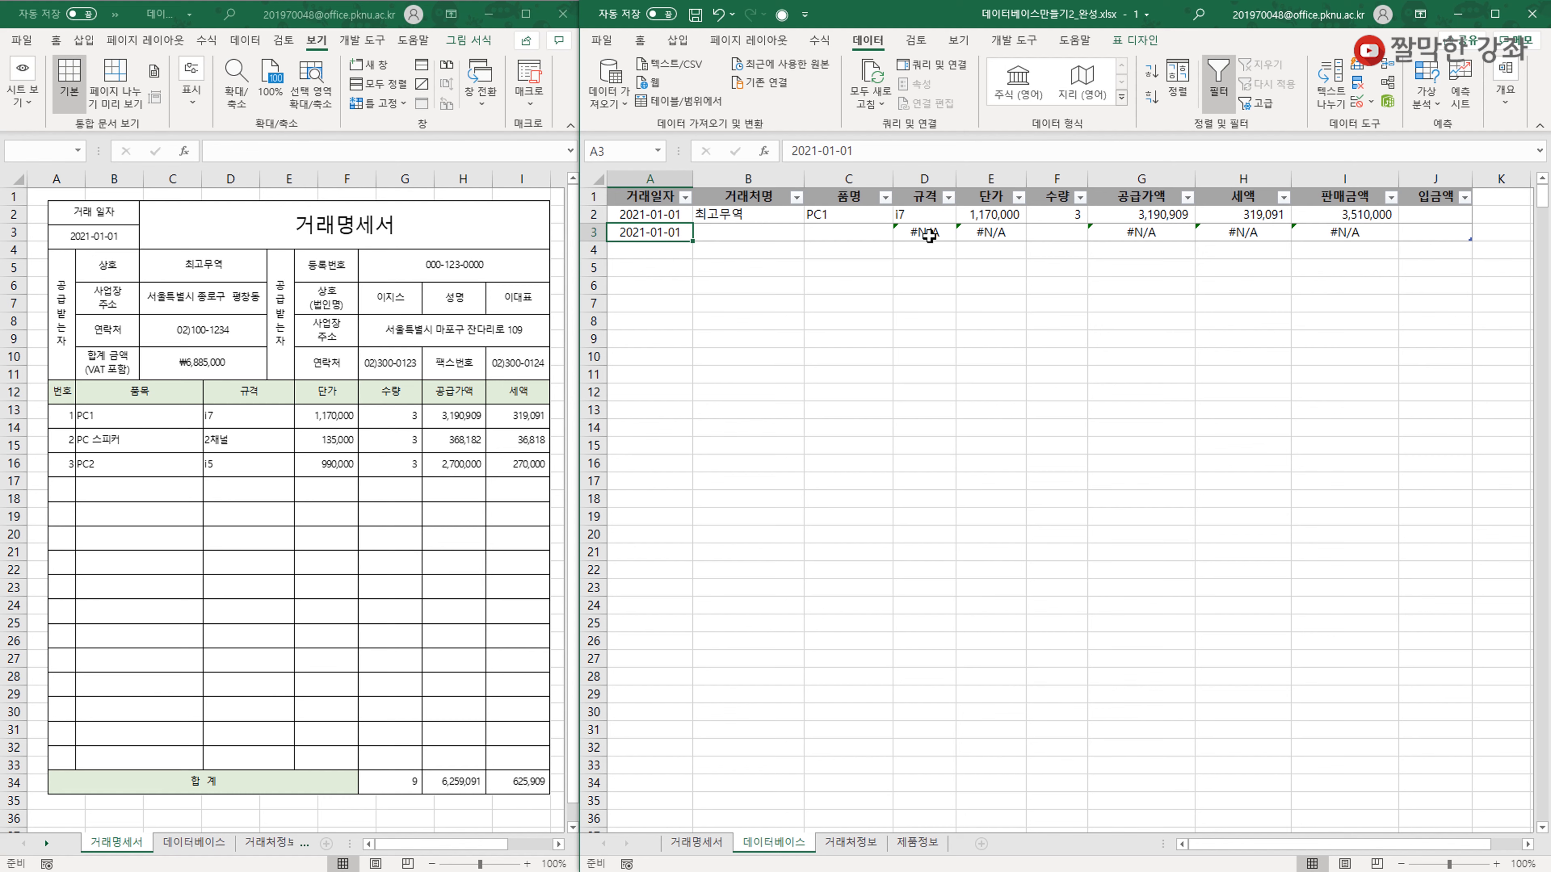
pyautogui.doubleClick(926, 232)
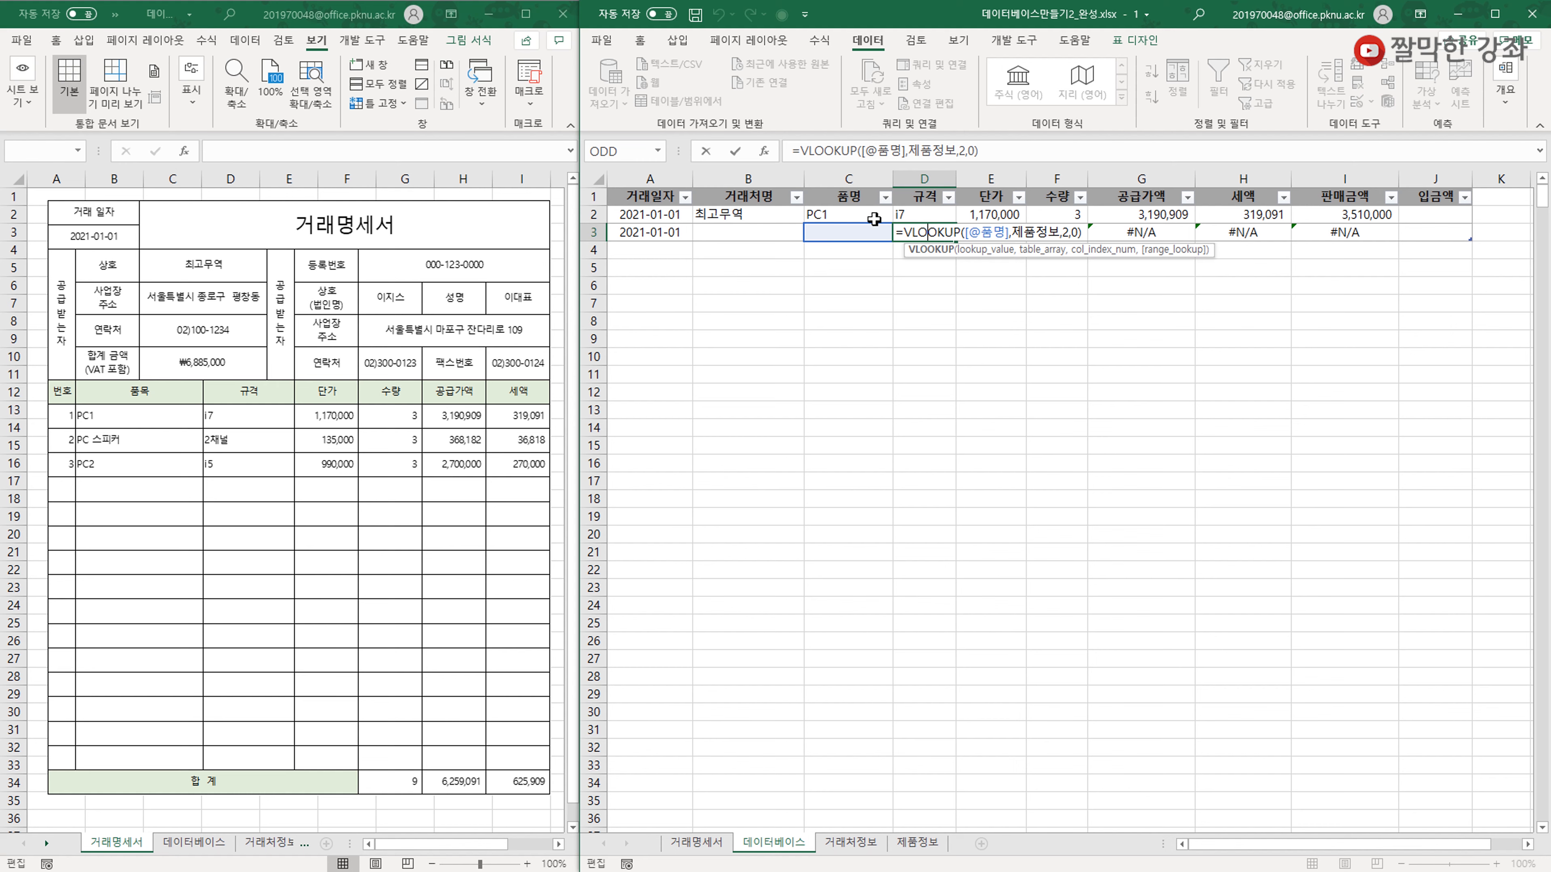
pyautogui.hotkey('ctrl', 'Return')
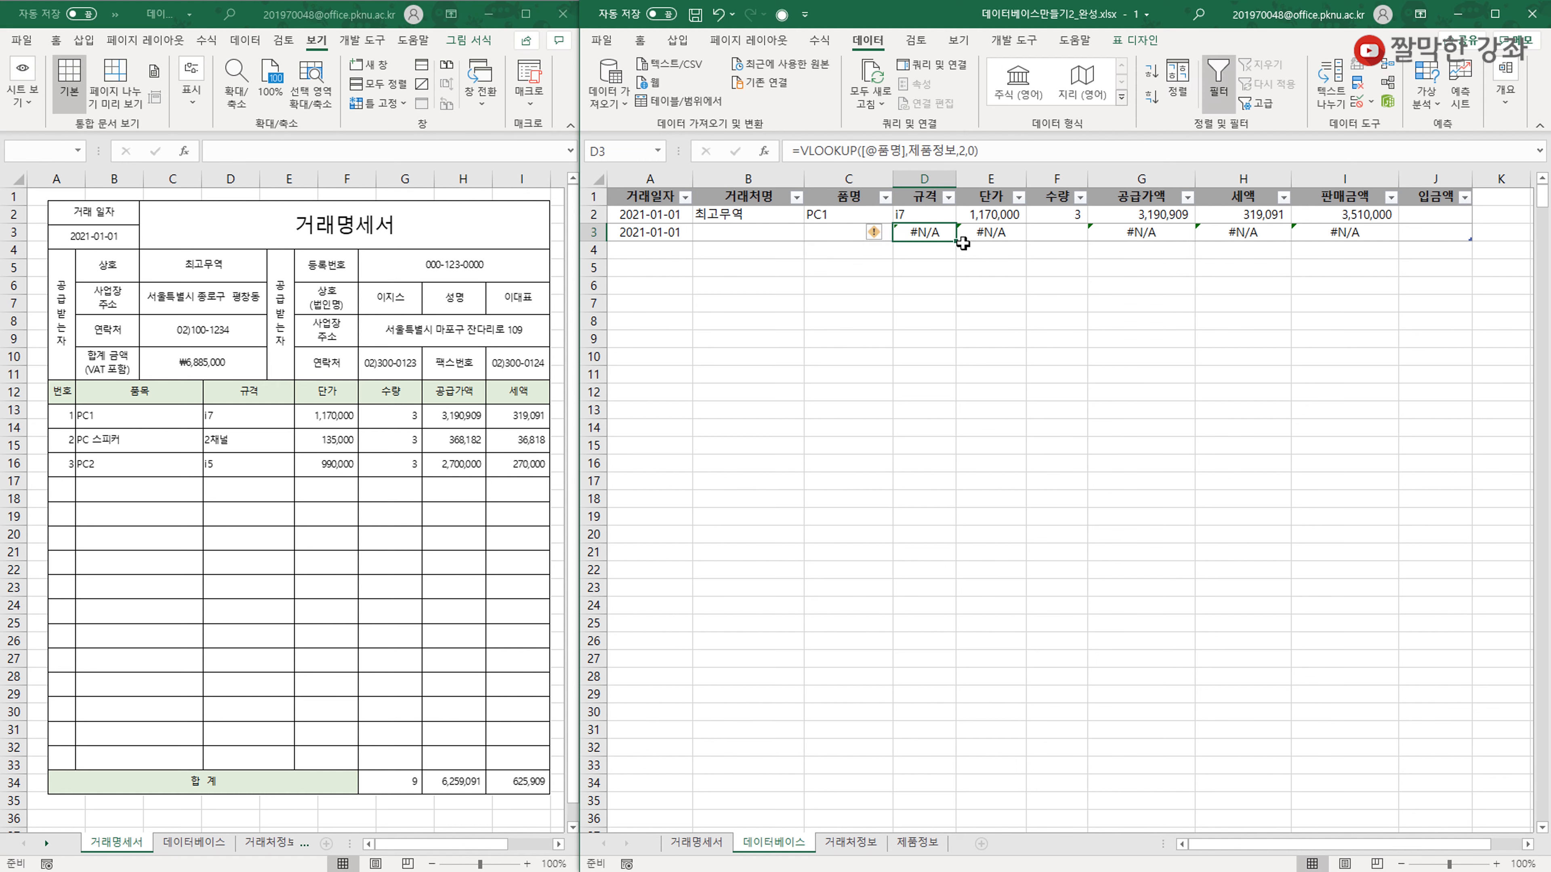
# Insert an IFERROR function in front of the VLOOKUP in the 규격 formula of cell D2.
pyautogui.click(911, 213)
pyautogui.doubleClick(911, 214)
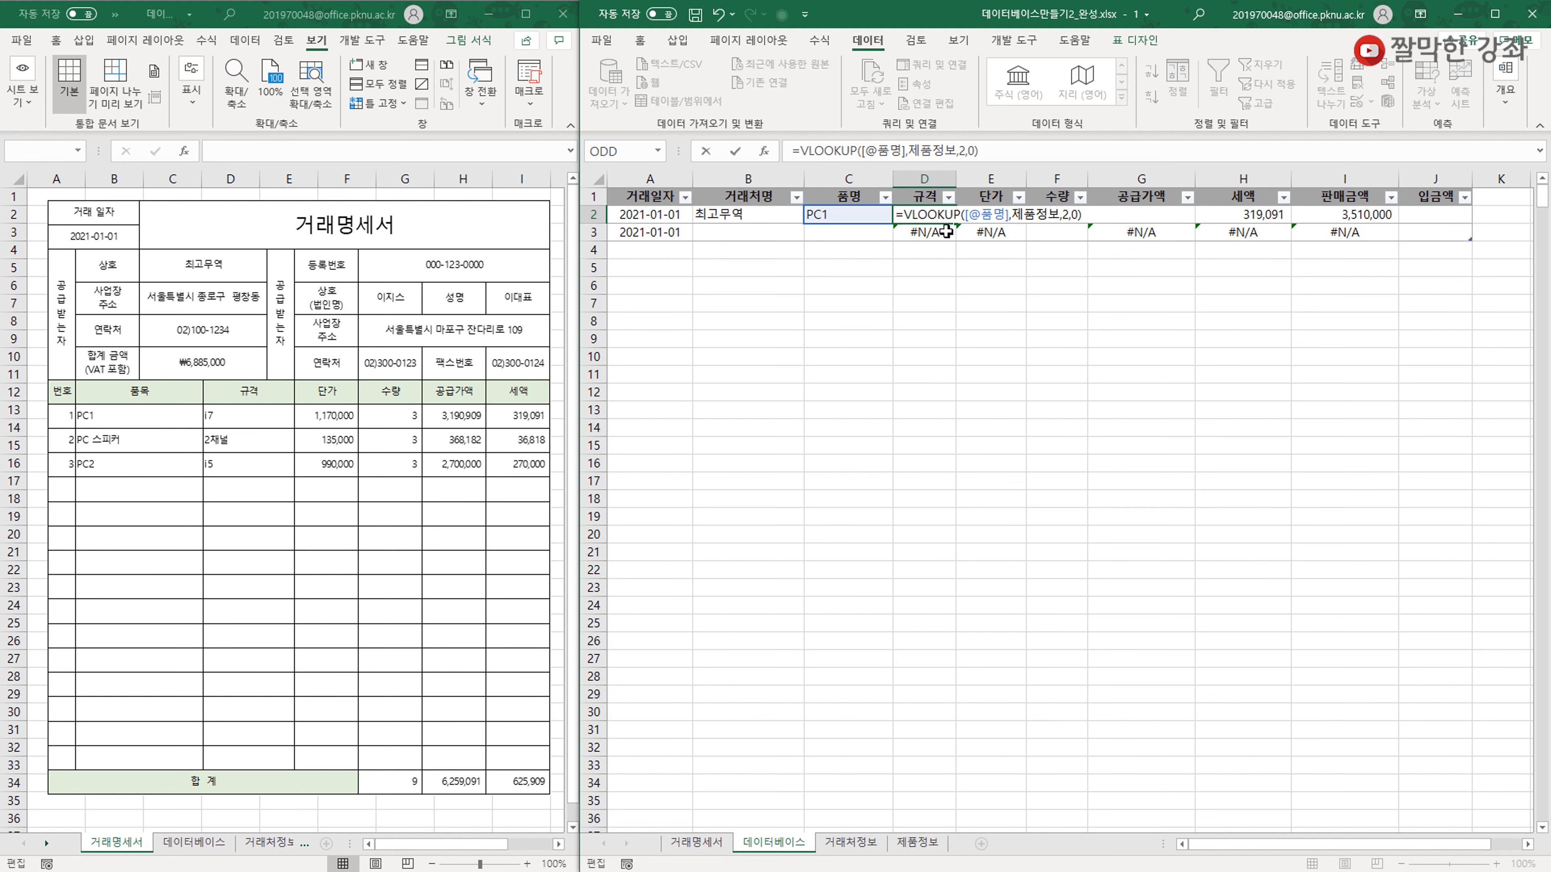
pyautogui.write('iferror')
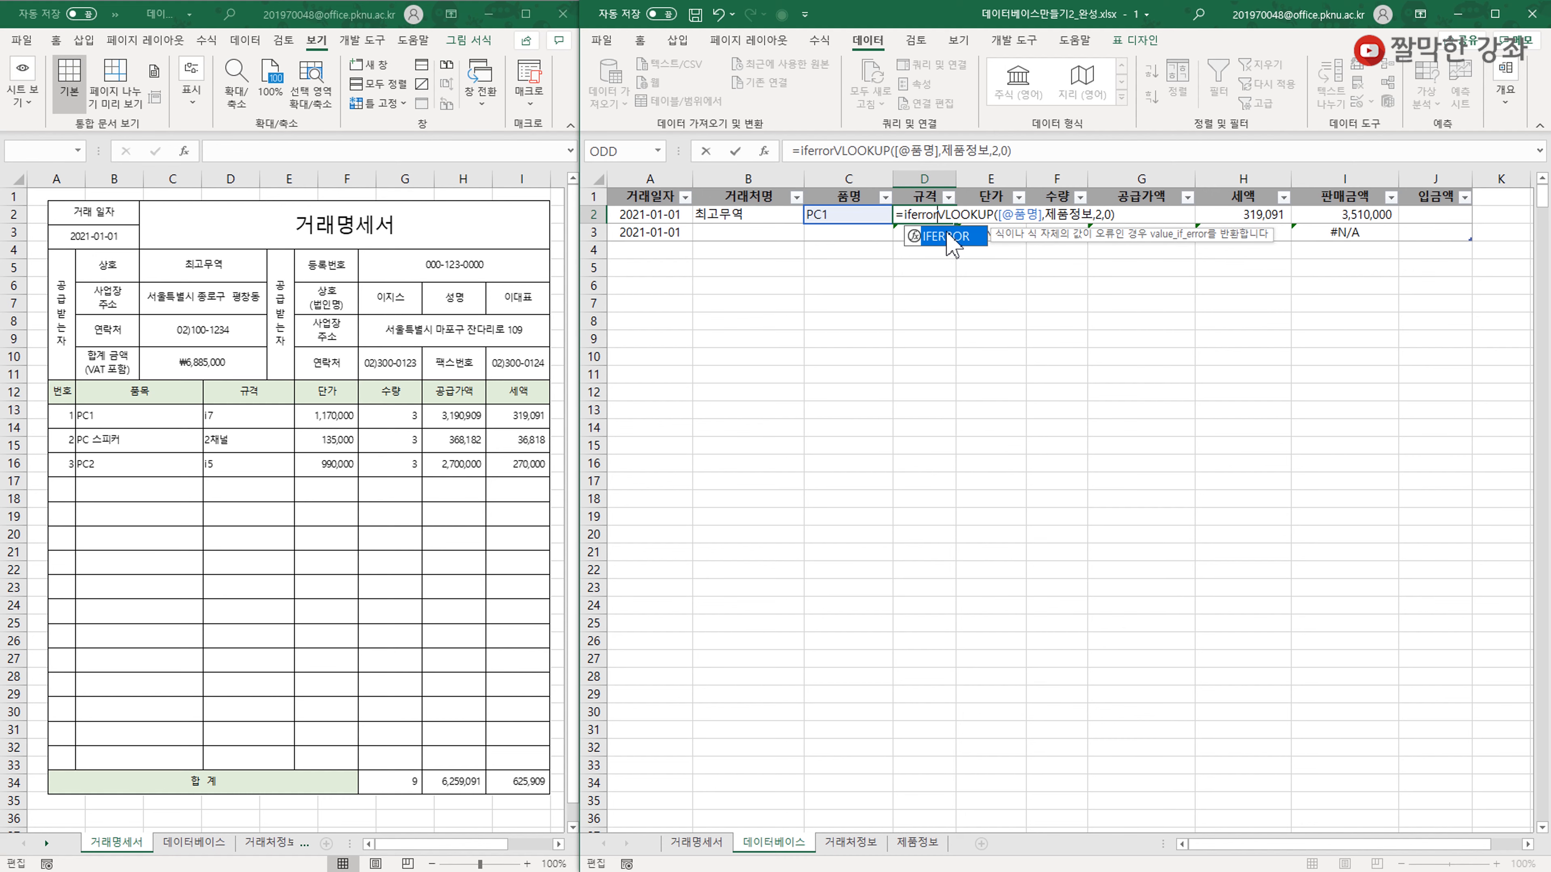
pyautogui.write('(')
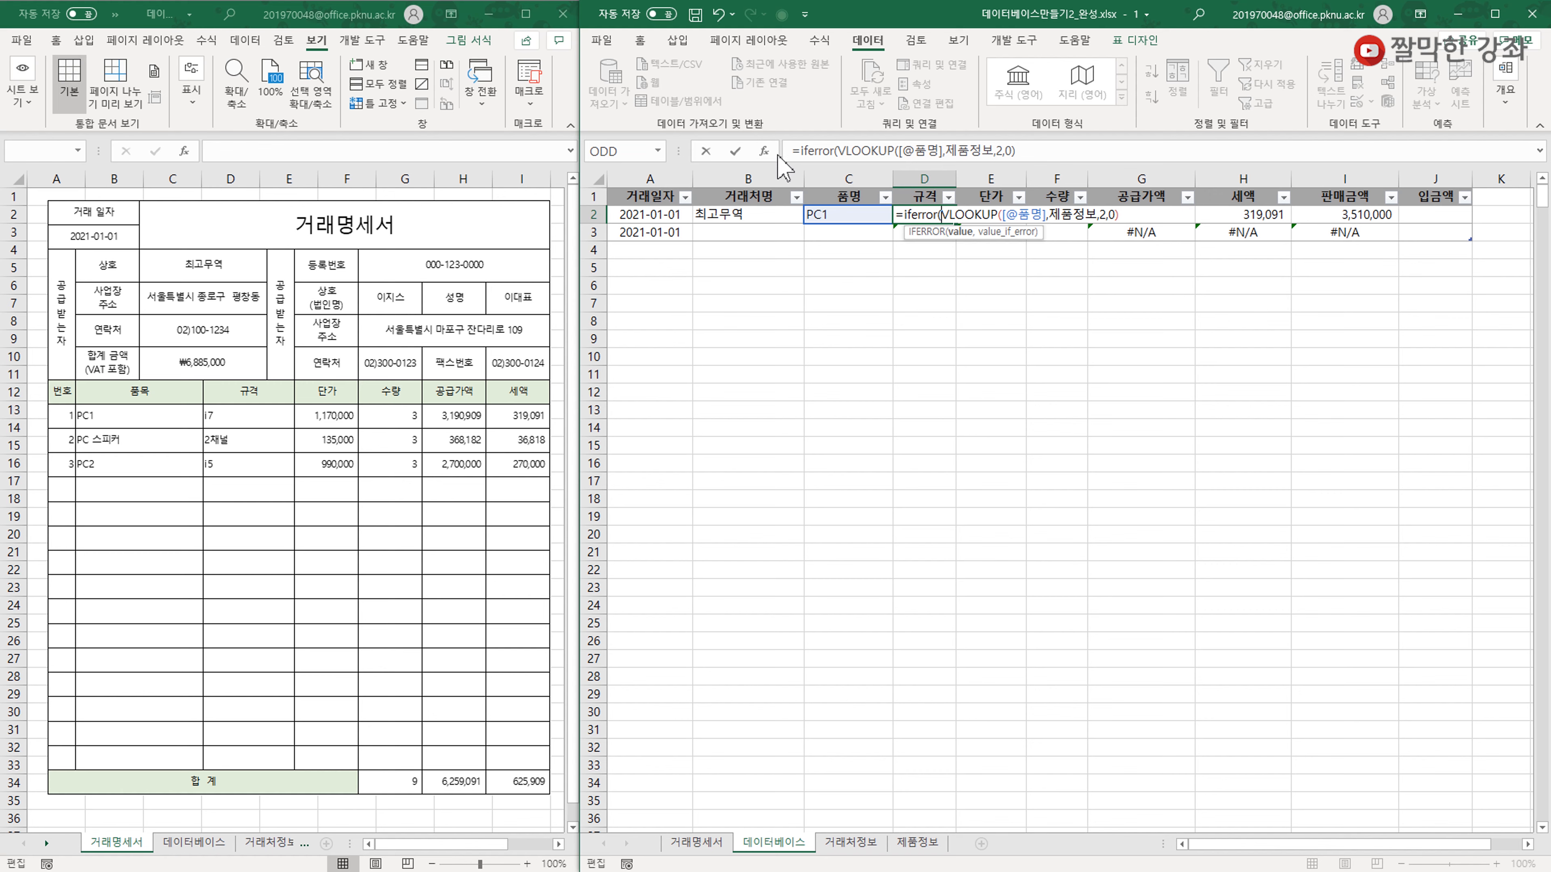
# Set the IFERROR fallback in the 규격 formula of D2 to an empty string "", and check cell D3.
pyautogui.click(763, 151)
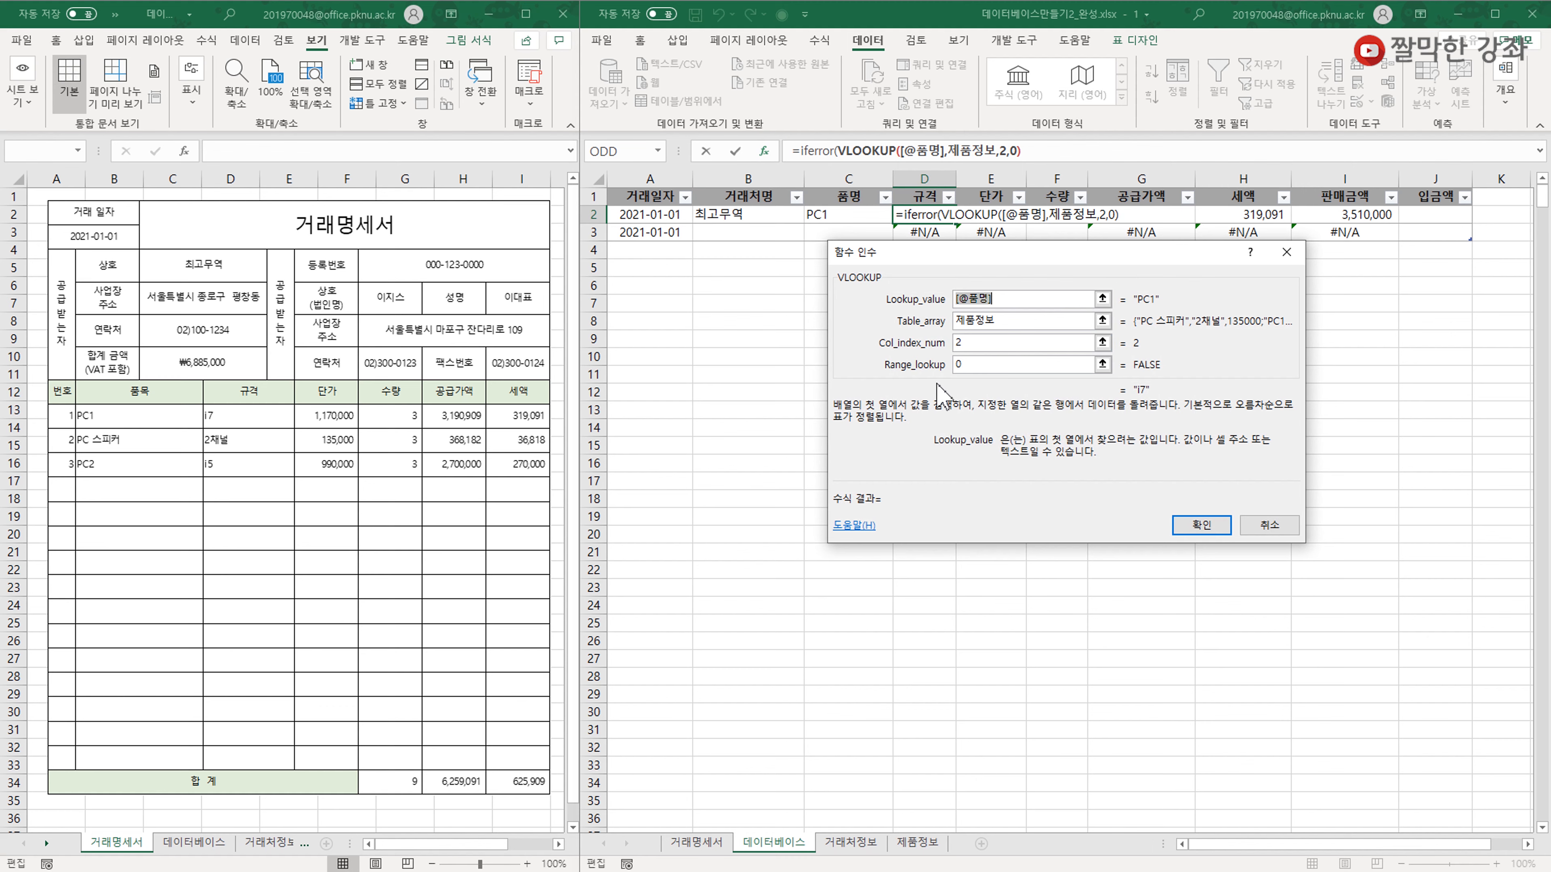
pyautogui.click(995, 298)
pyautogui.click(820, 150)
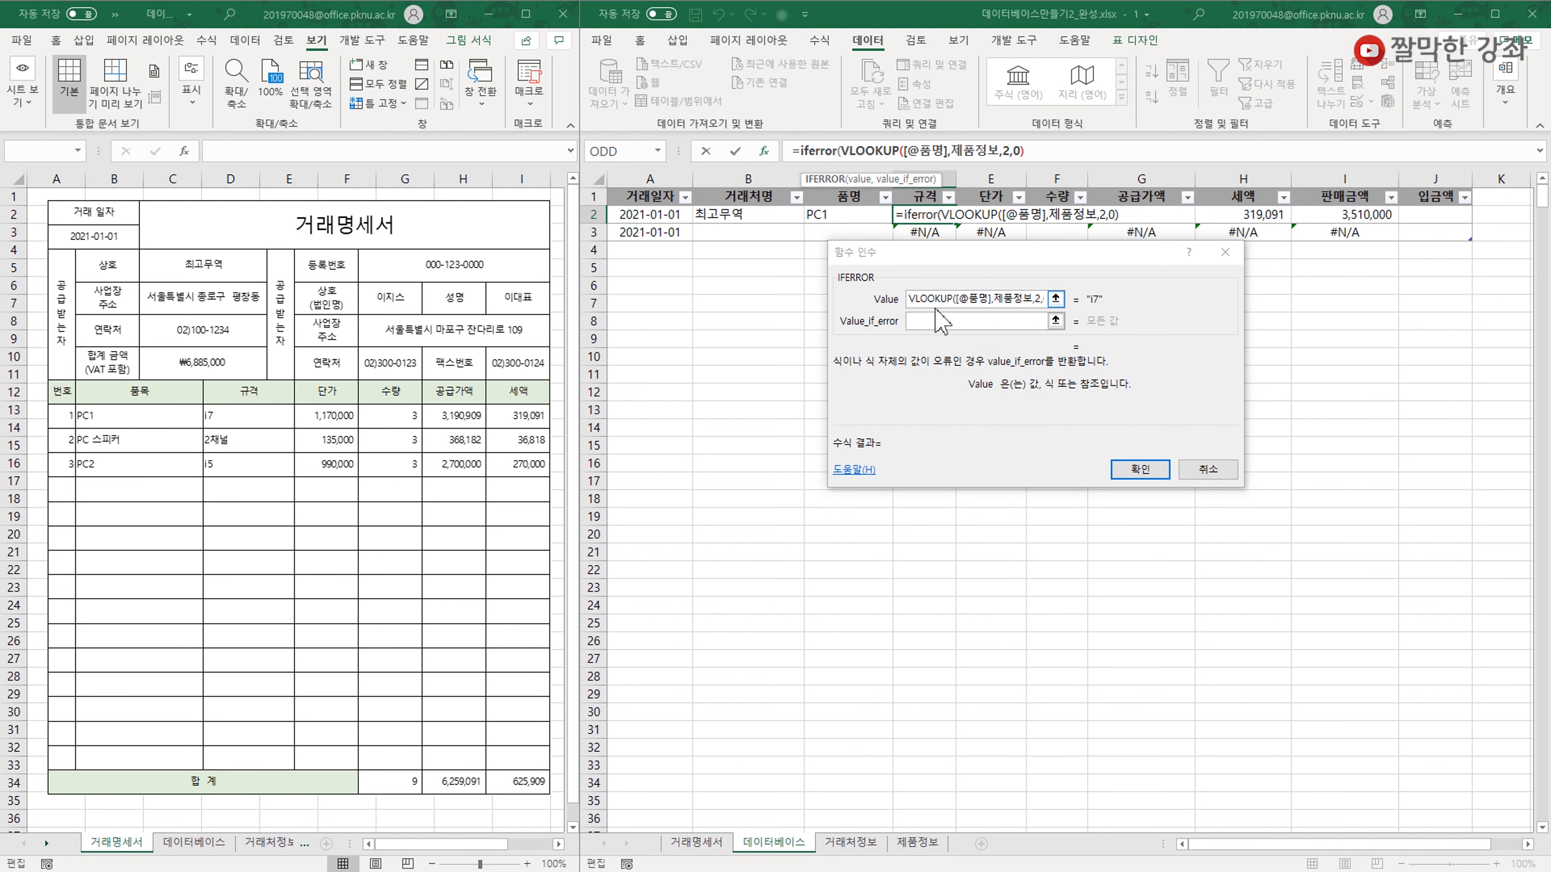
pyautogui.click(869, 151)
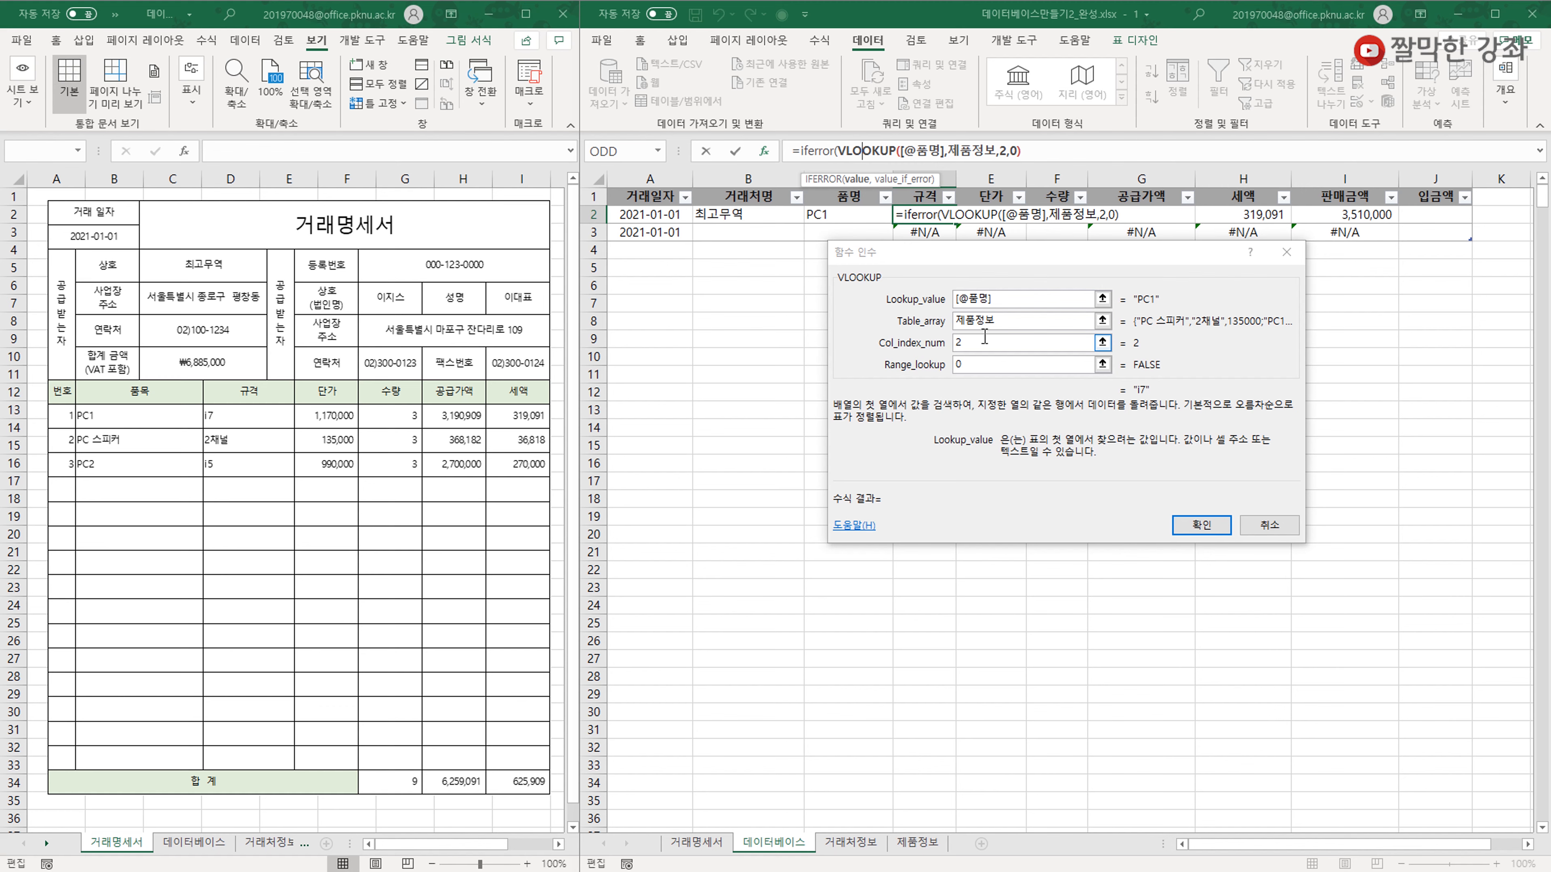
pyautogui.click(816, 152)
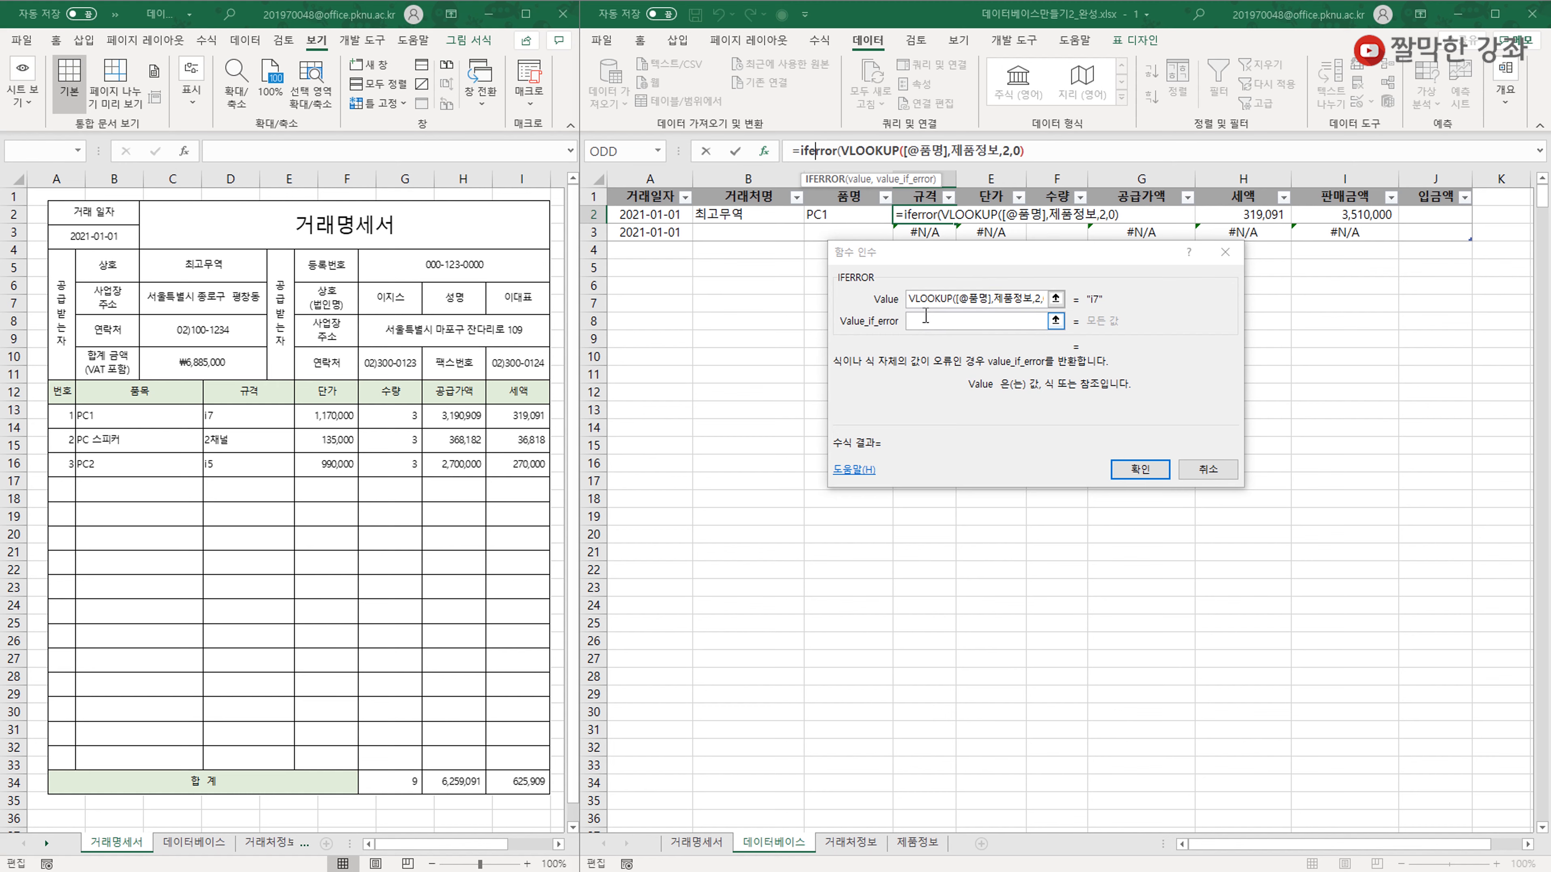
pyautogui.click(926, 321)
pyautogui.write('""')
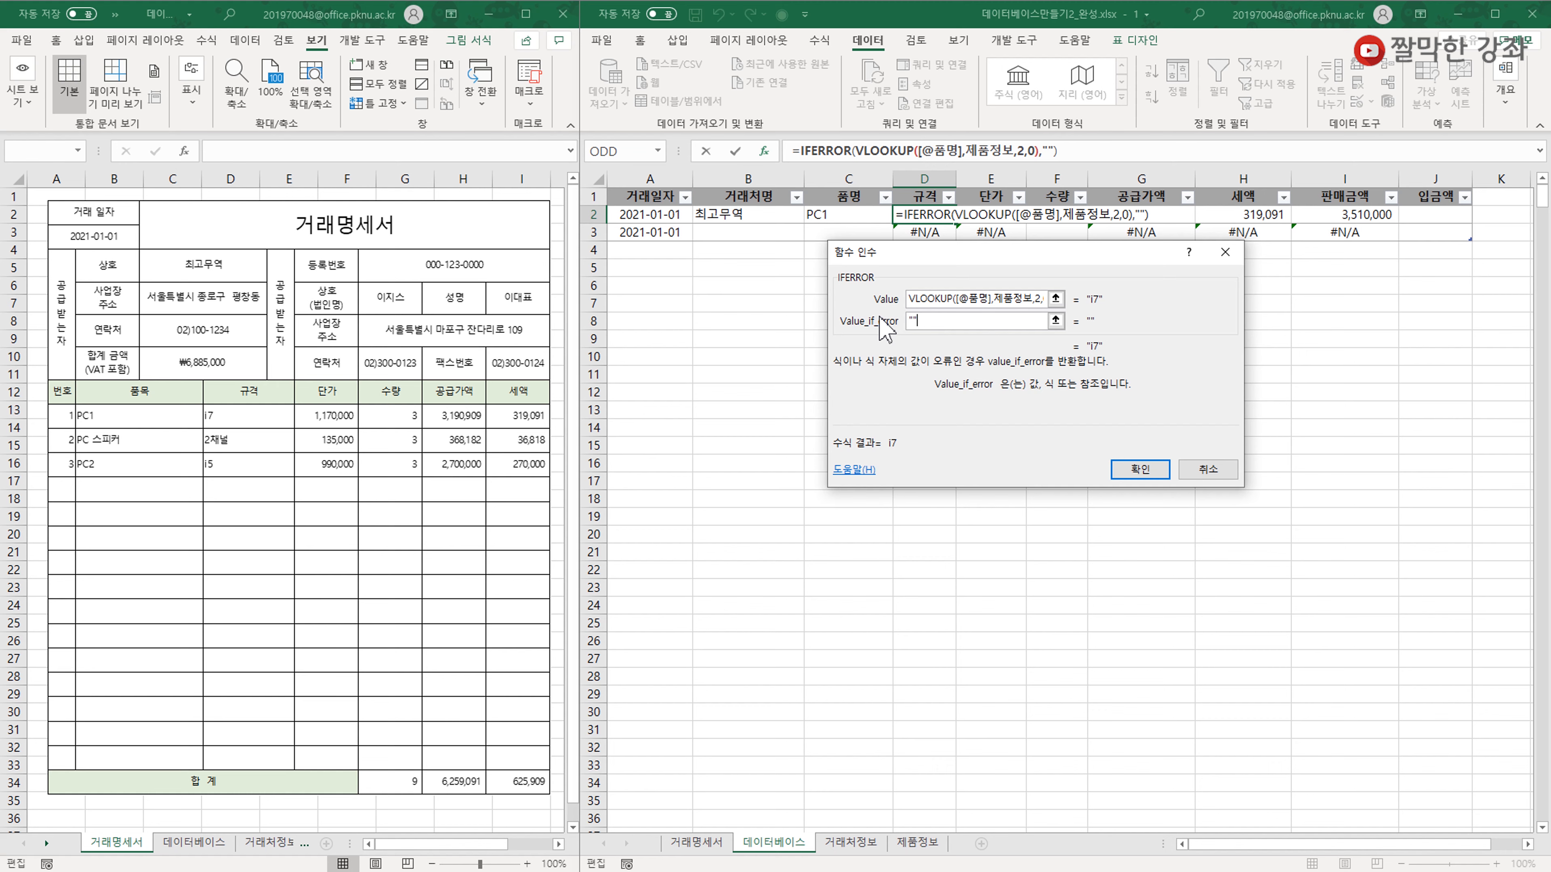
pyautogui.click(1129, 471)
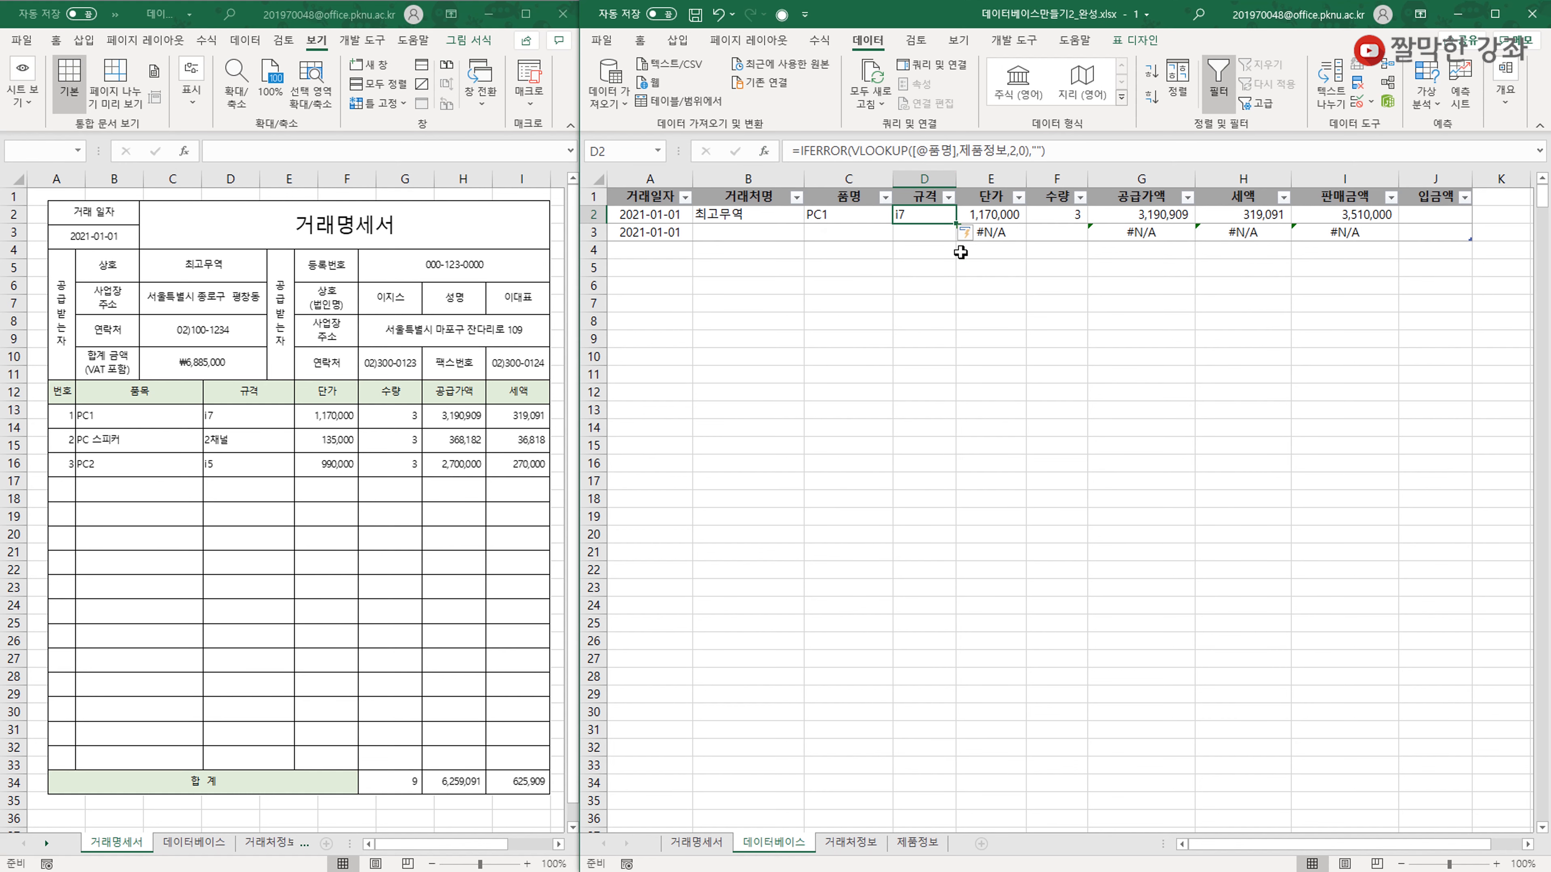
pyautogui.click(930, 234)
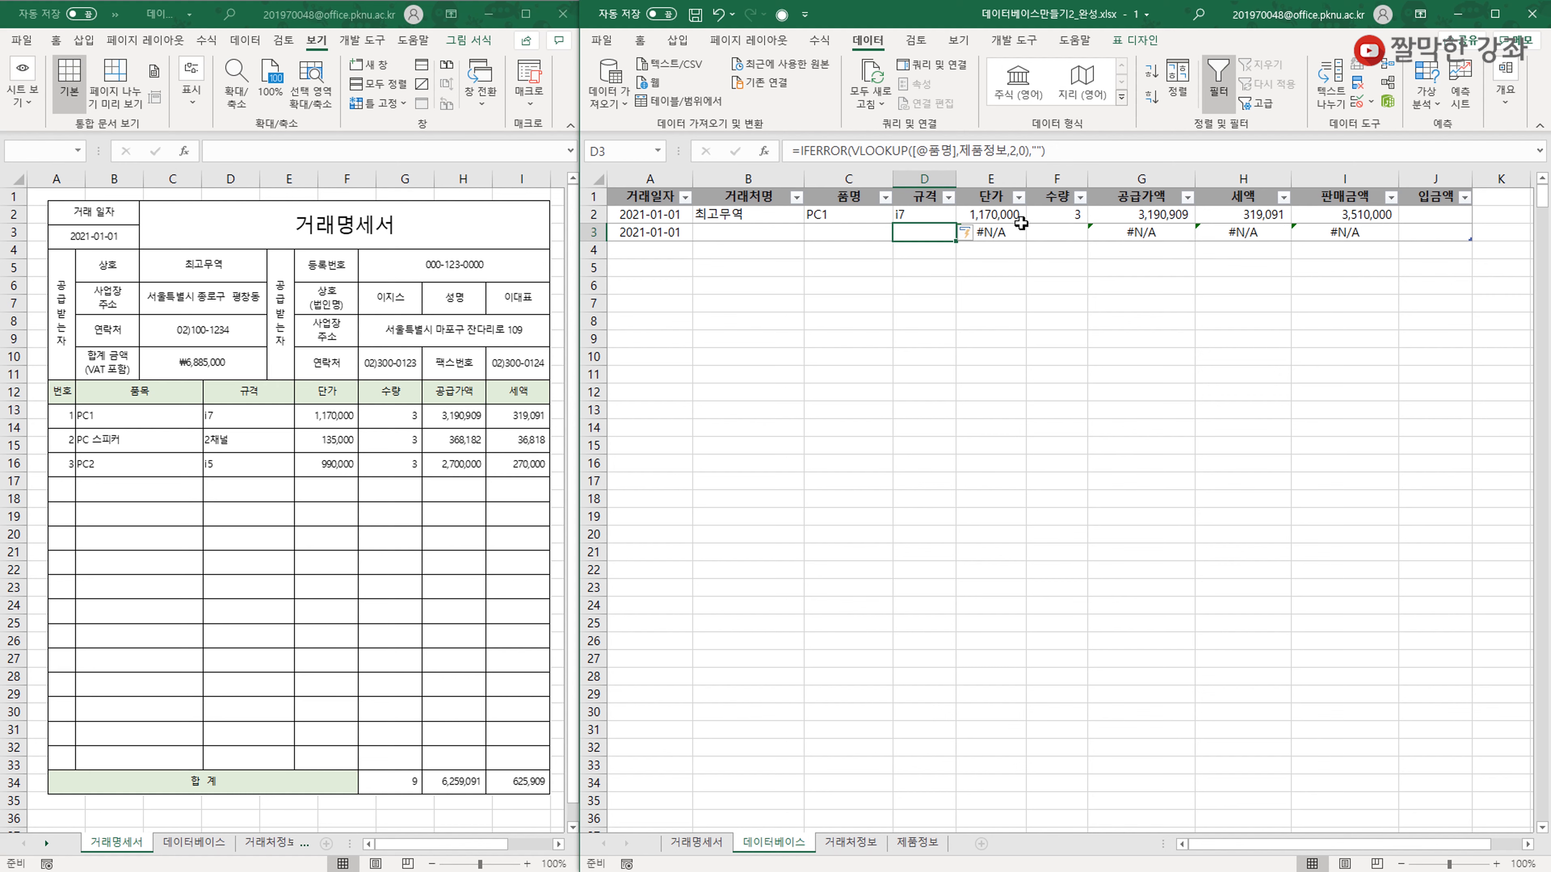
# Insert an IFERROR function in front of the VLOOKUP in the 단가 formula of cell E2.
pyautogui.click(982, 215)
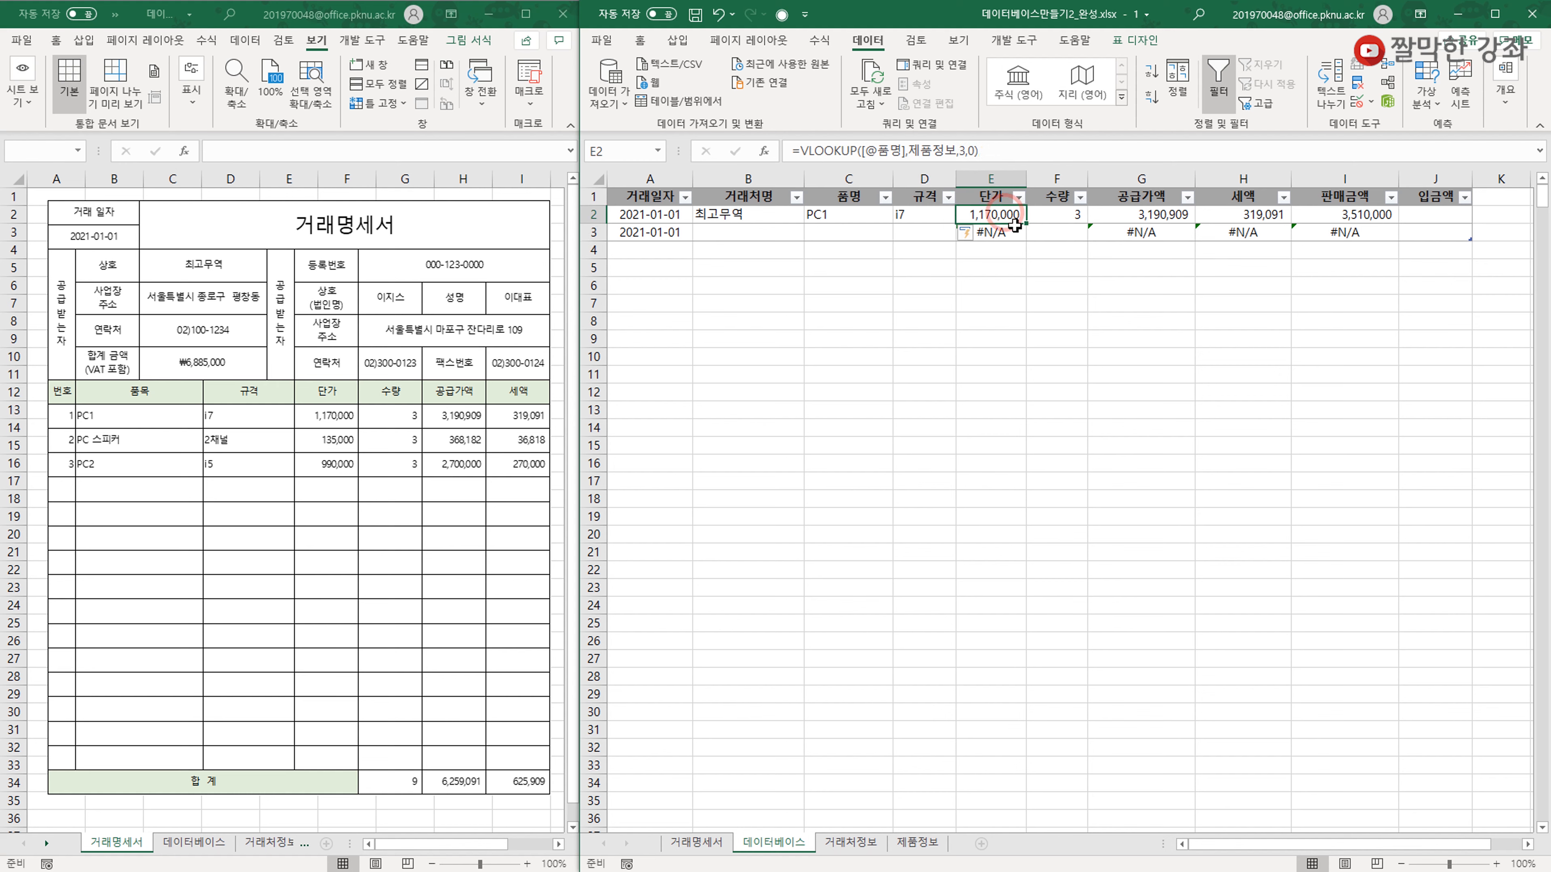
pyautogui.doubleClick(982, 215)
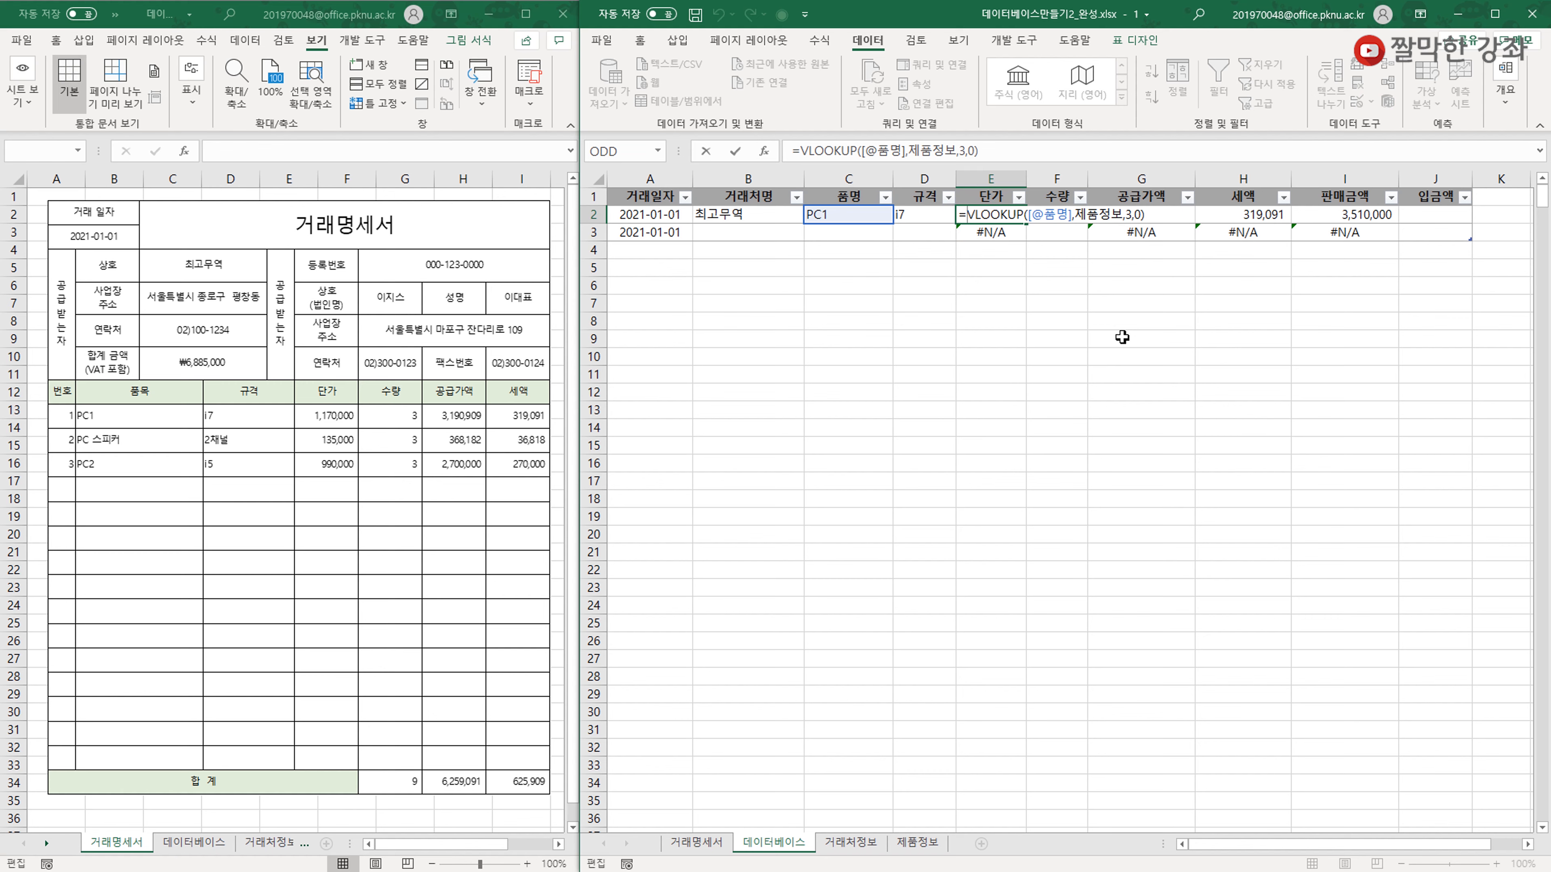
pyautogui.write('ife')
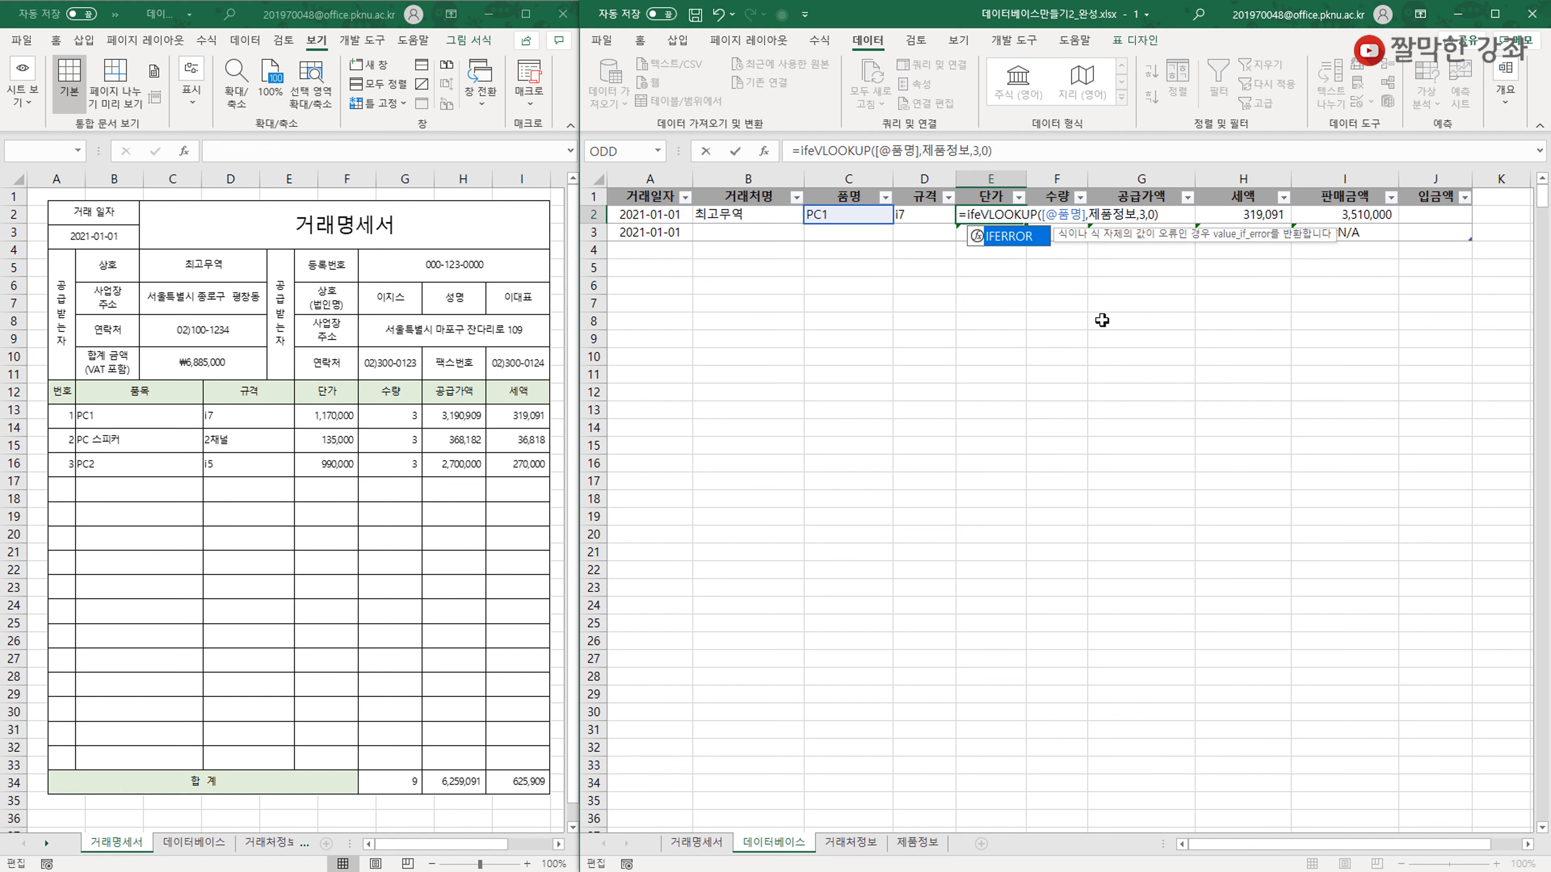
pyautogui.doubleClick(1014, 237)
# Set the IFERROR fallback in the 단가 formula of E2 to 0, and check the calculated cells in row 3.
pyautogui.click(764, 151)
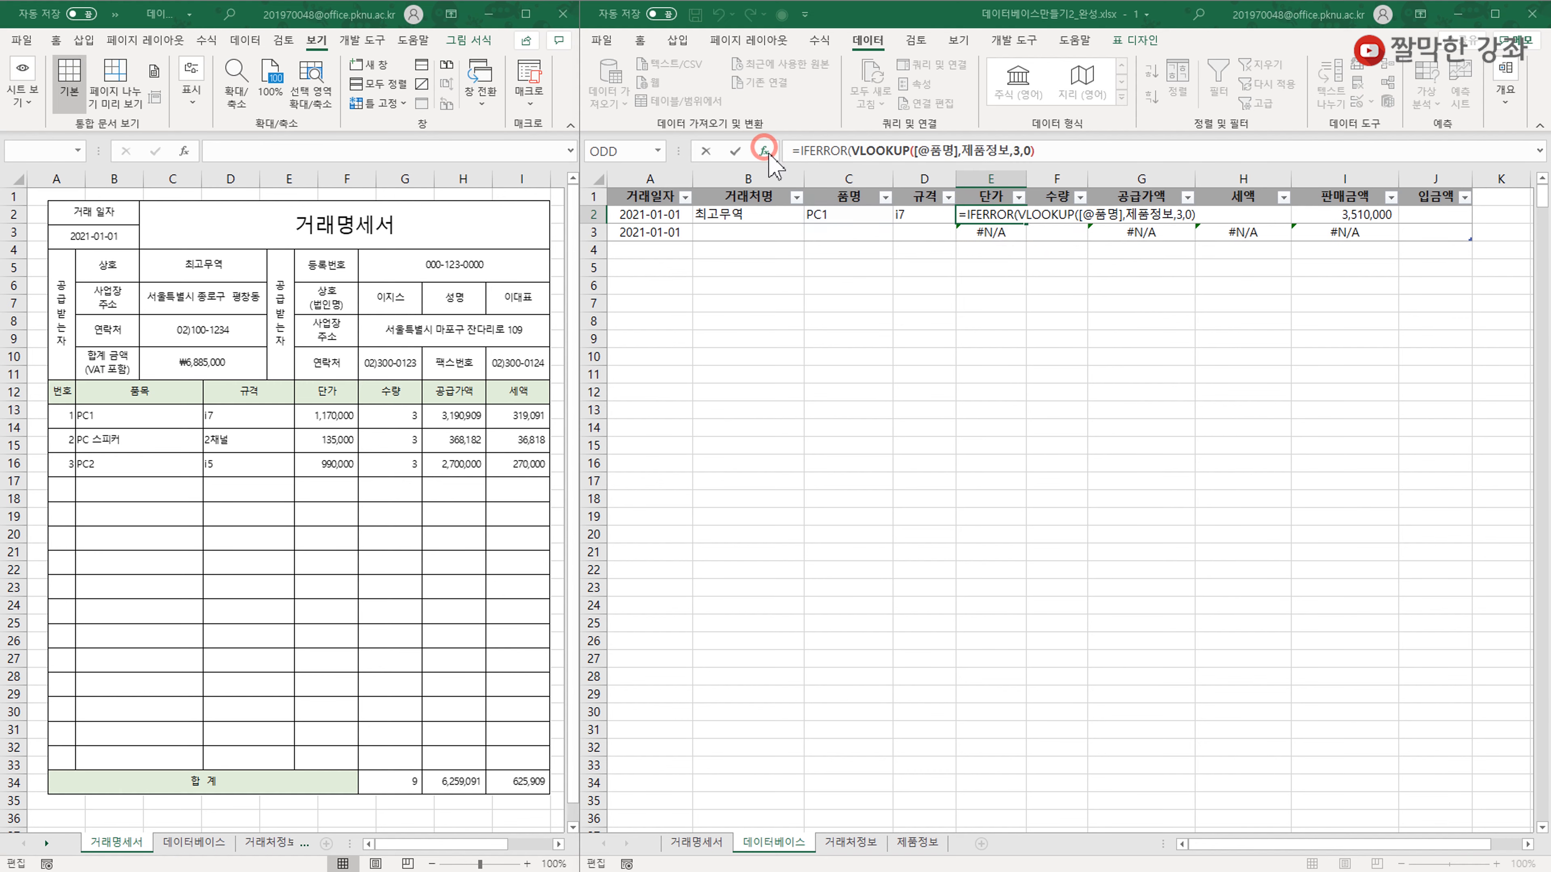
pyautogui.moveTo(1048, 223); pyautogui.dragTo(1091, 261)
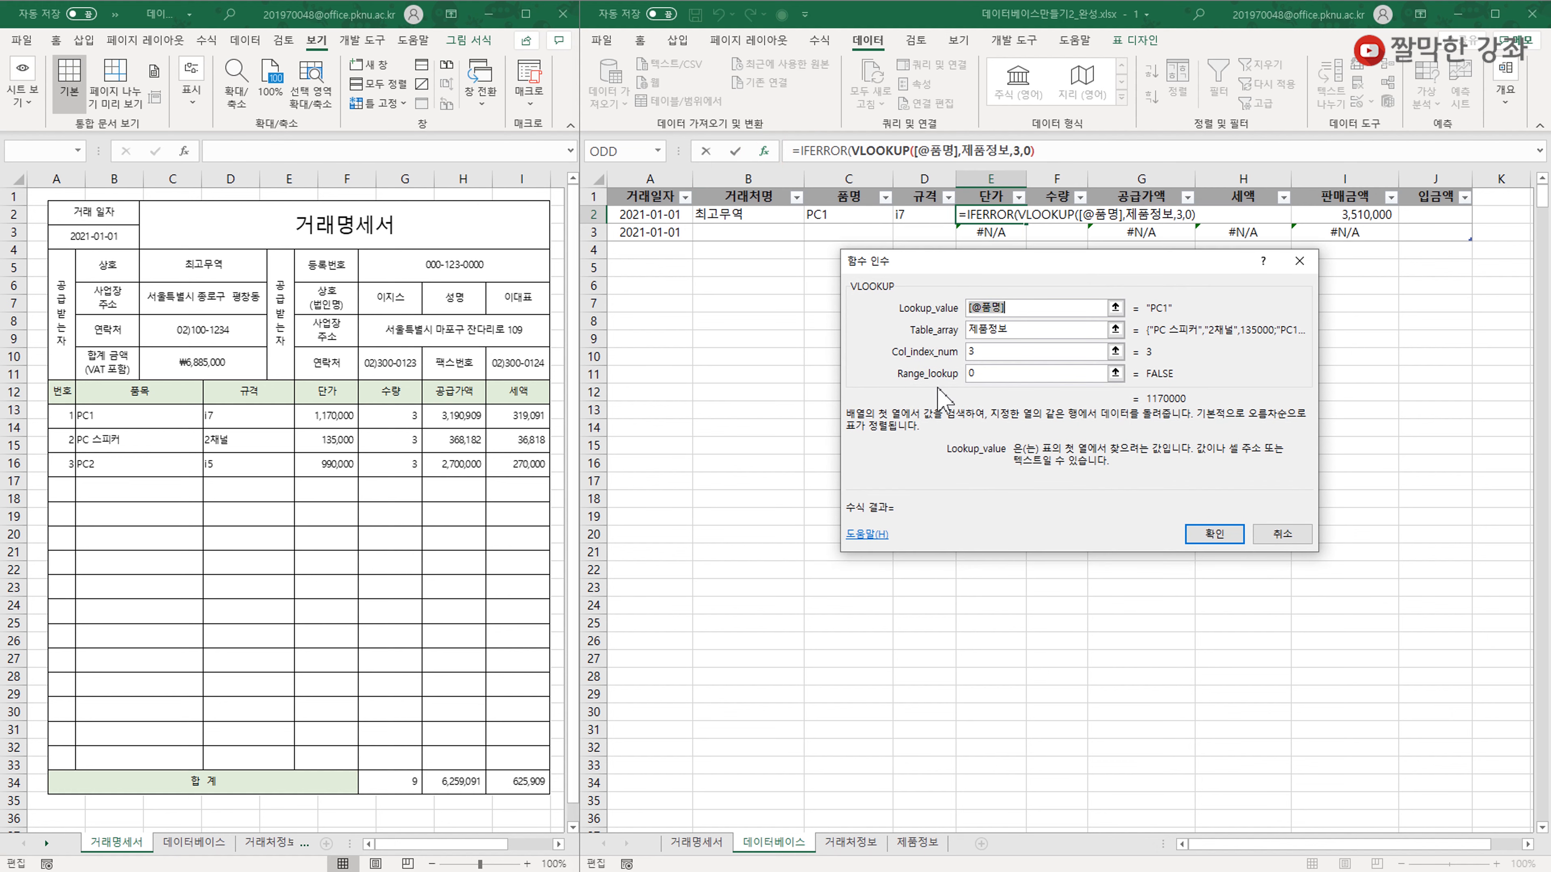
pyautogui.click(822, 151)
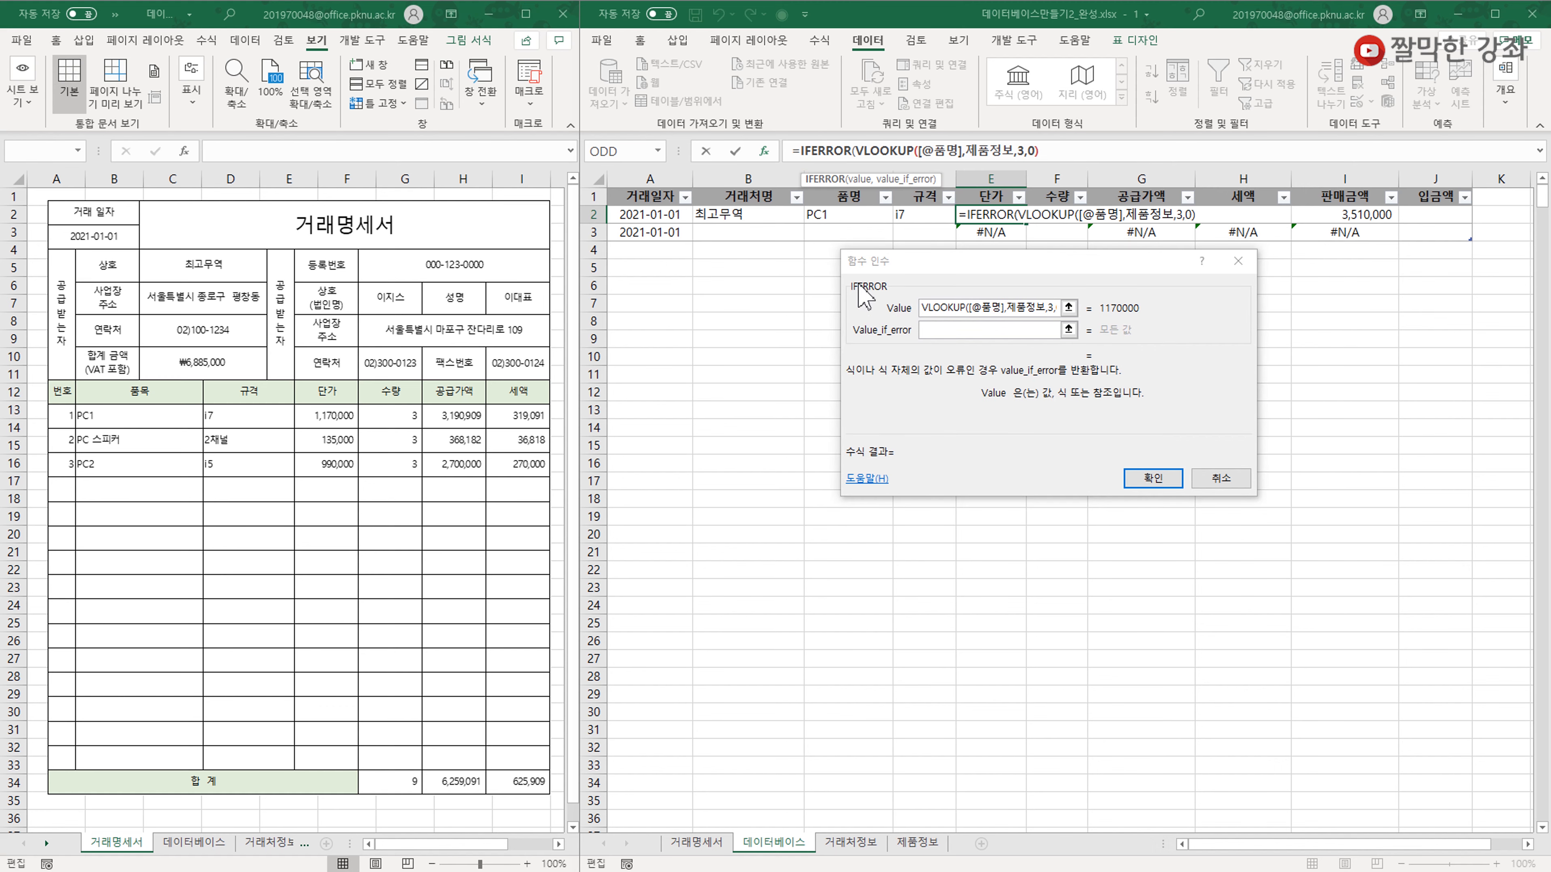
pyautogui.click(950, 330)
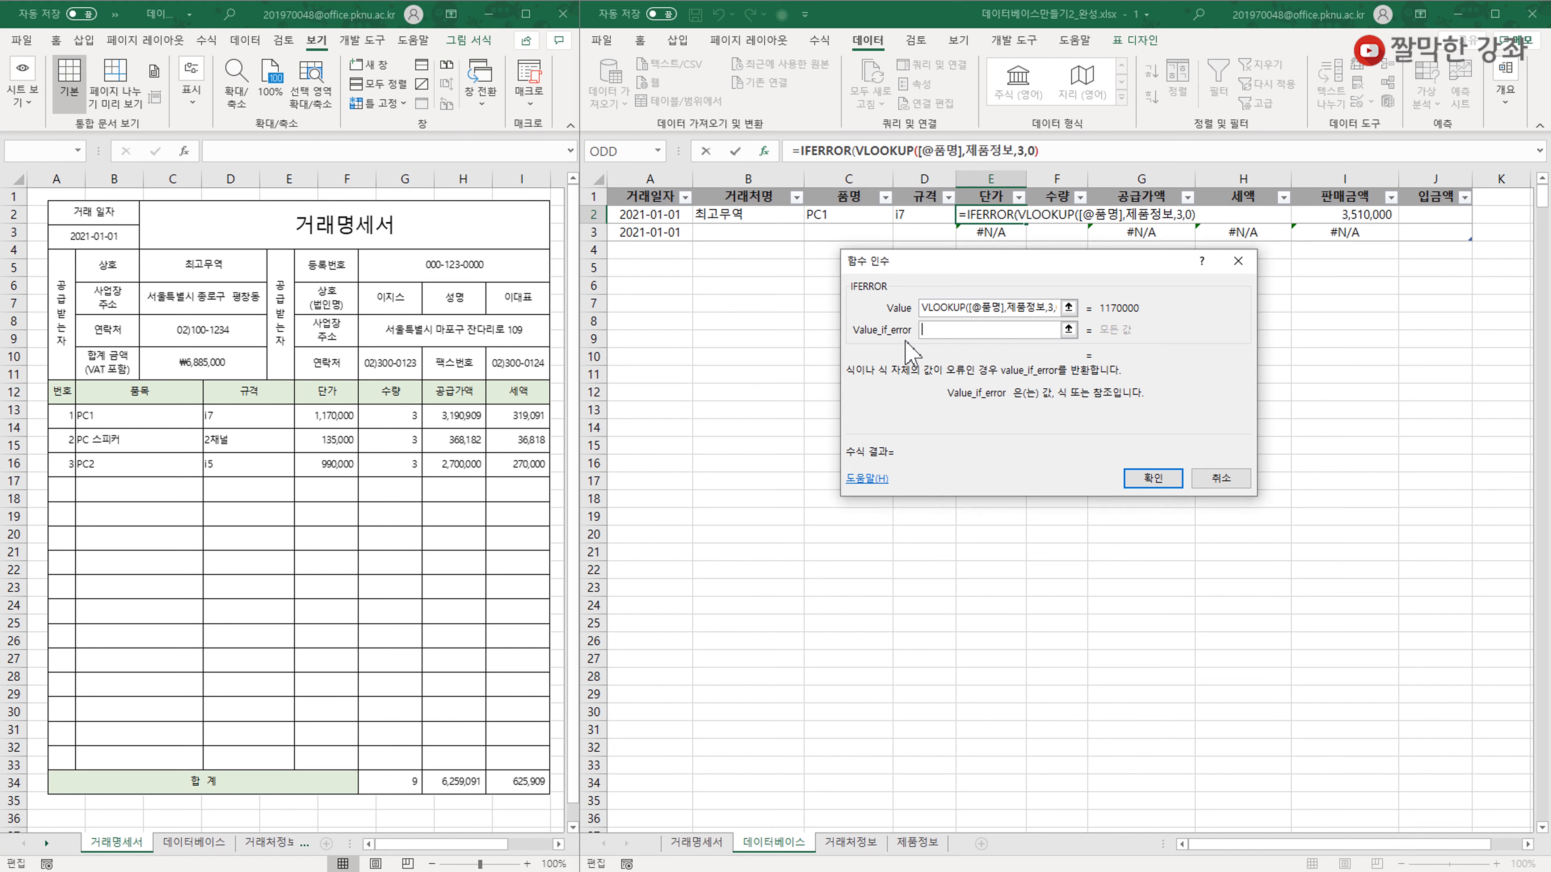
pyautogui.write('""')
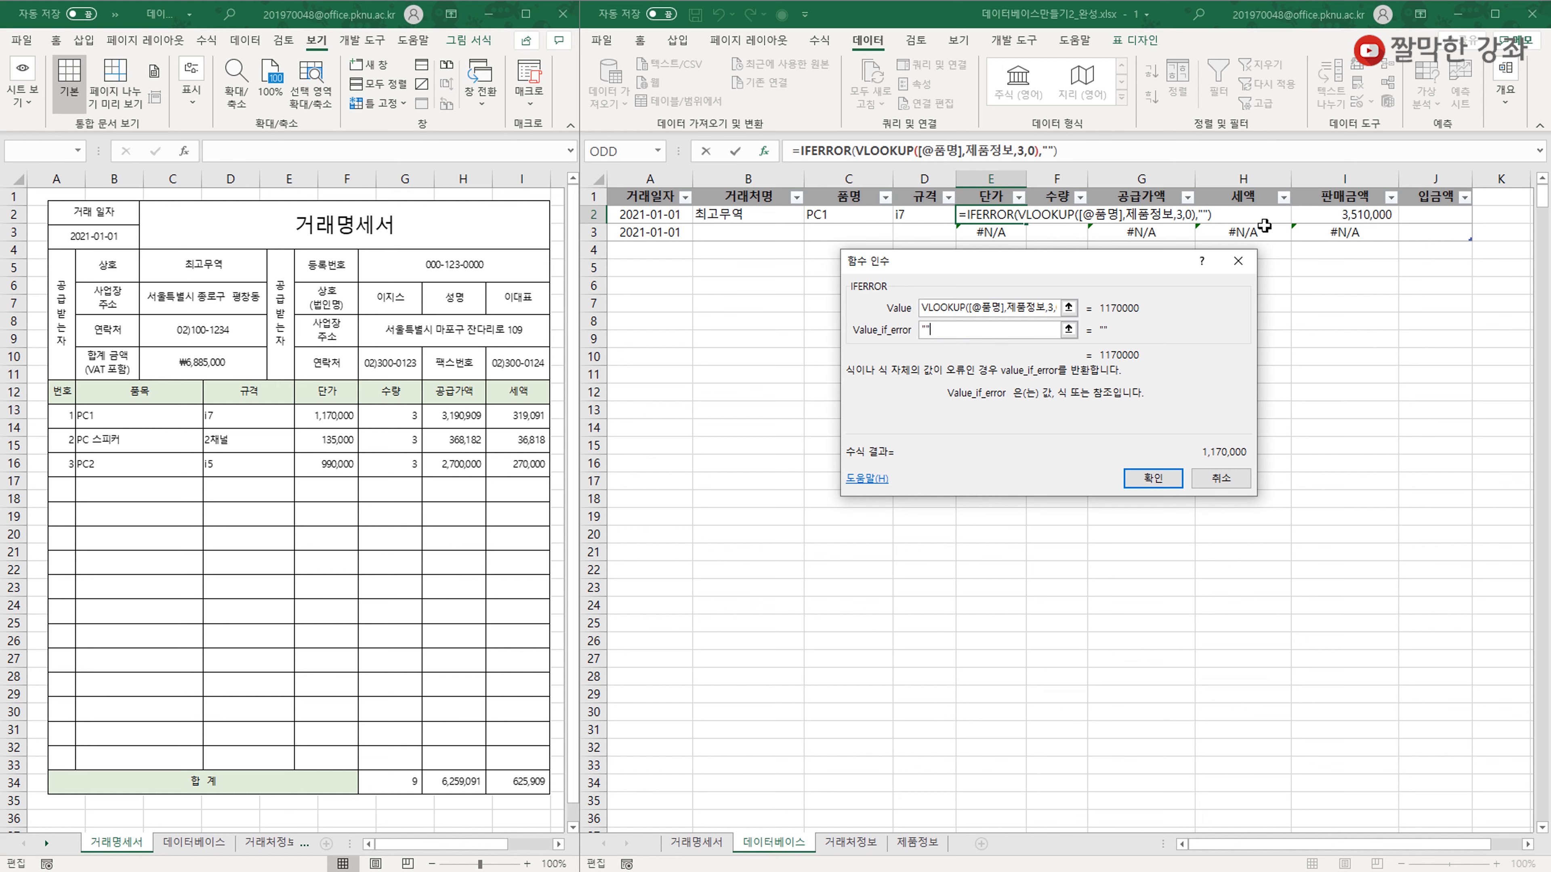
pyautogui.press('BackSpace')
pyautogui.press('BackSpace')
pyautogui.write('0')
pyautogui.click(1160, 478)
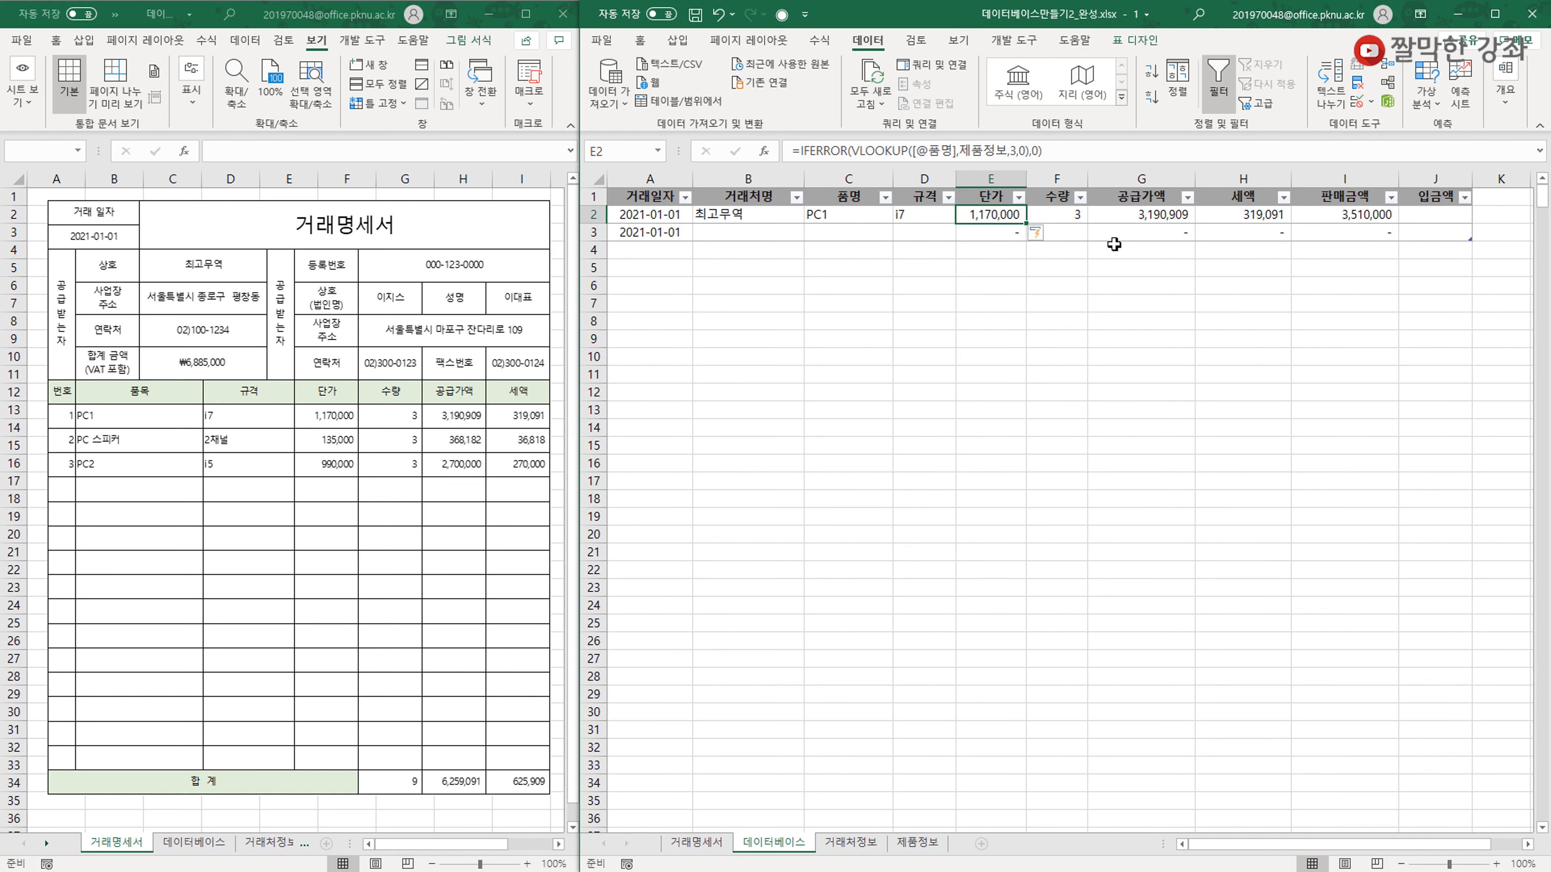
pyautogui.click(1166, 232)
pyautogui.click(1370, 232)
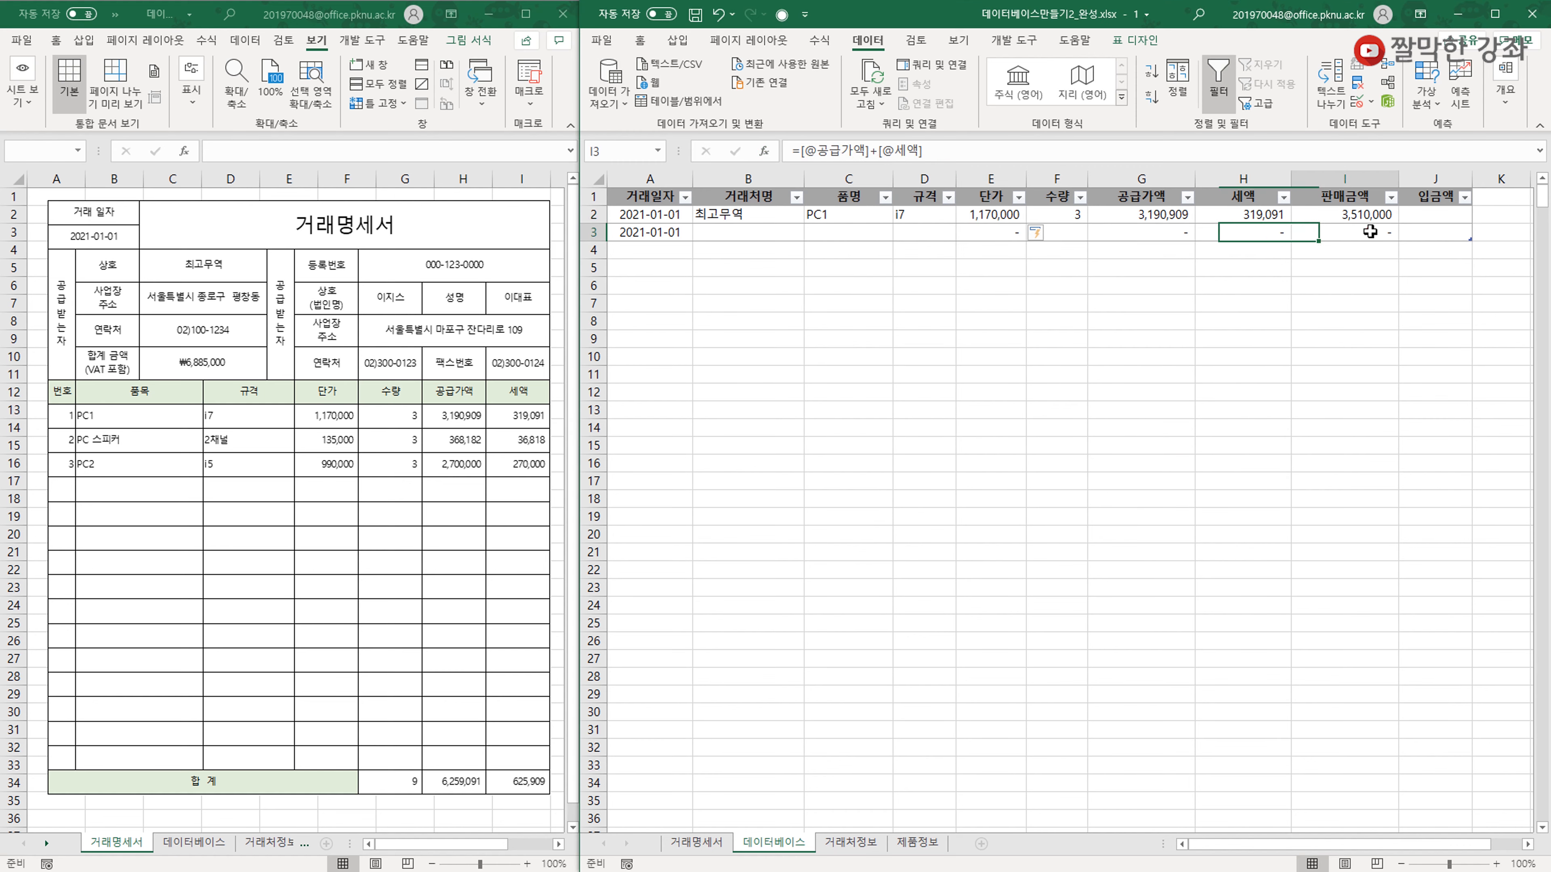
pyautogui.click(978, 232)
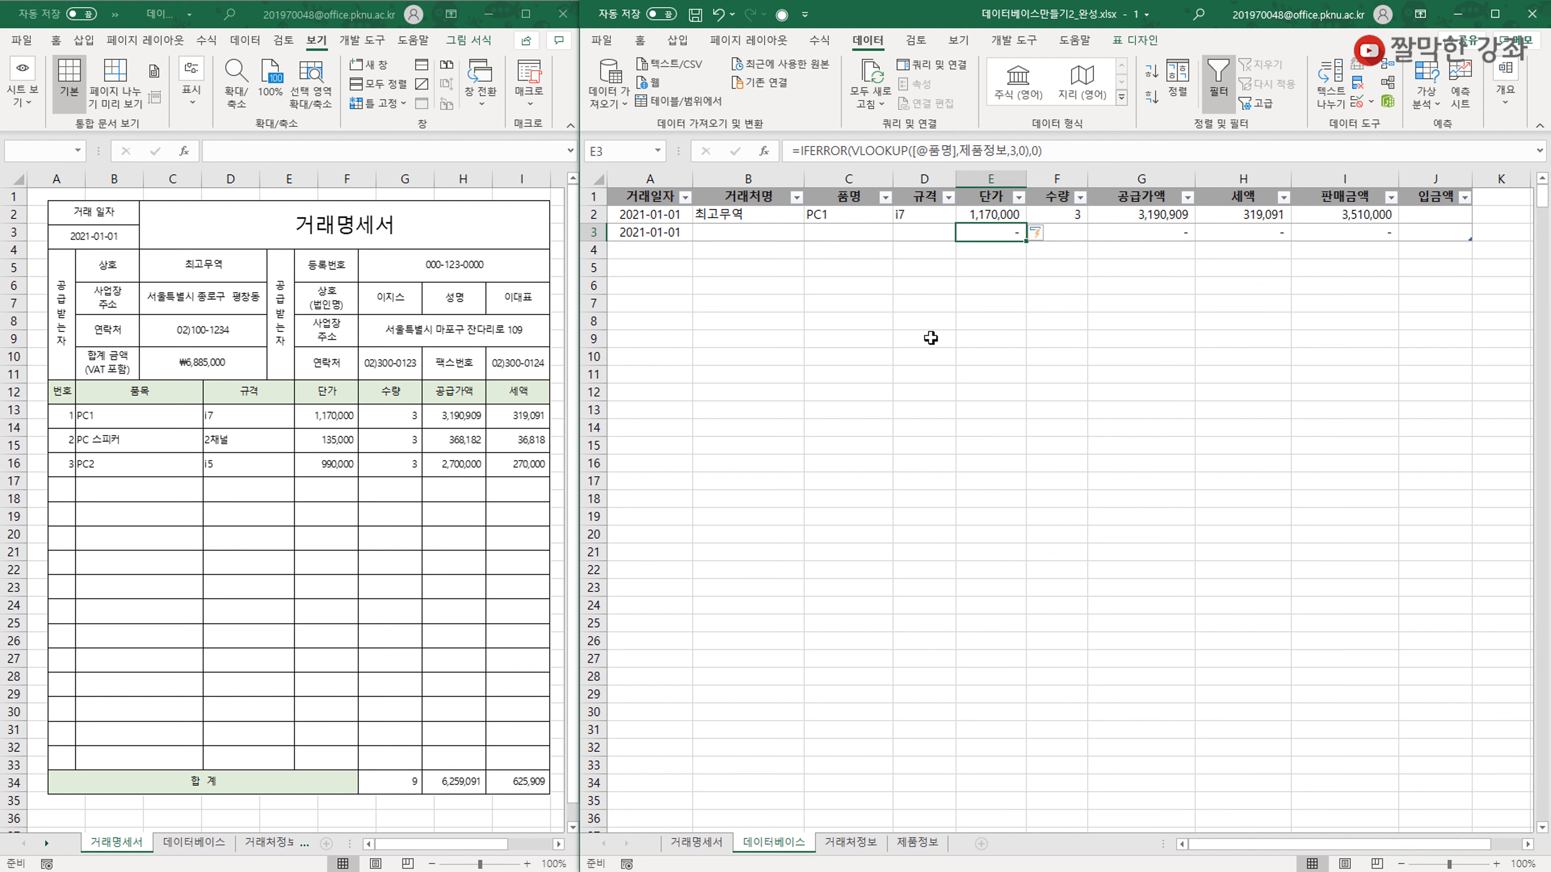
# Fill 최고무역 down into B3, choose the product PC스피커 in C3, and check its looked-up 규격 and 단가.
pyautogui.click(727, 232)
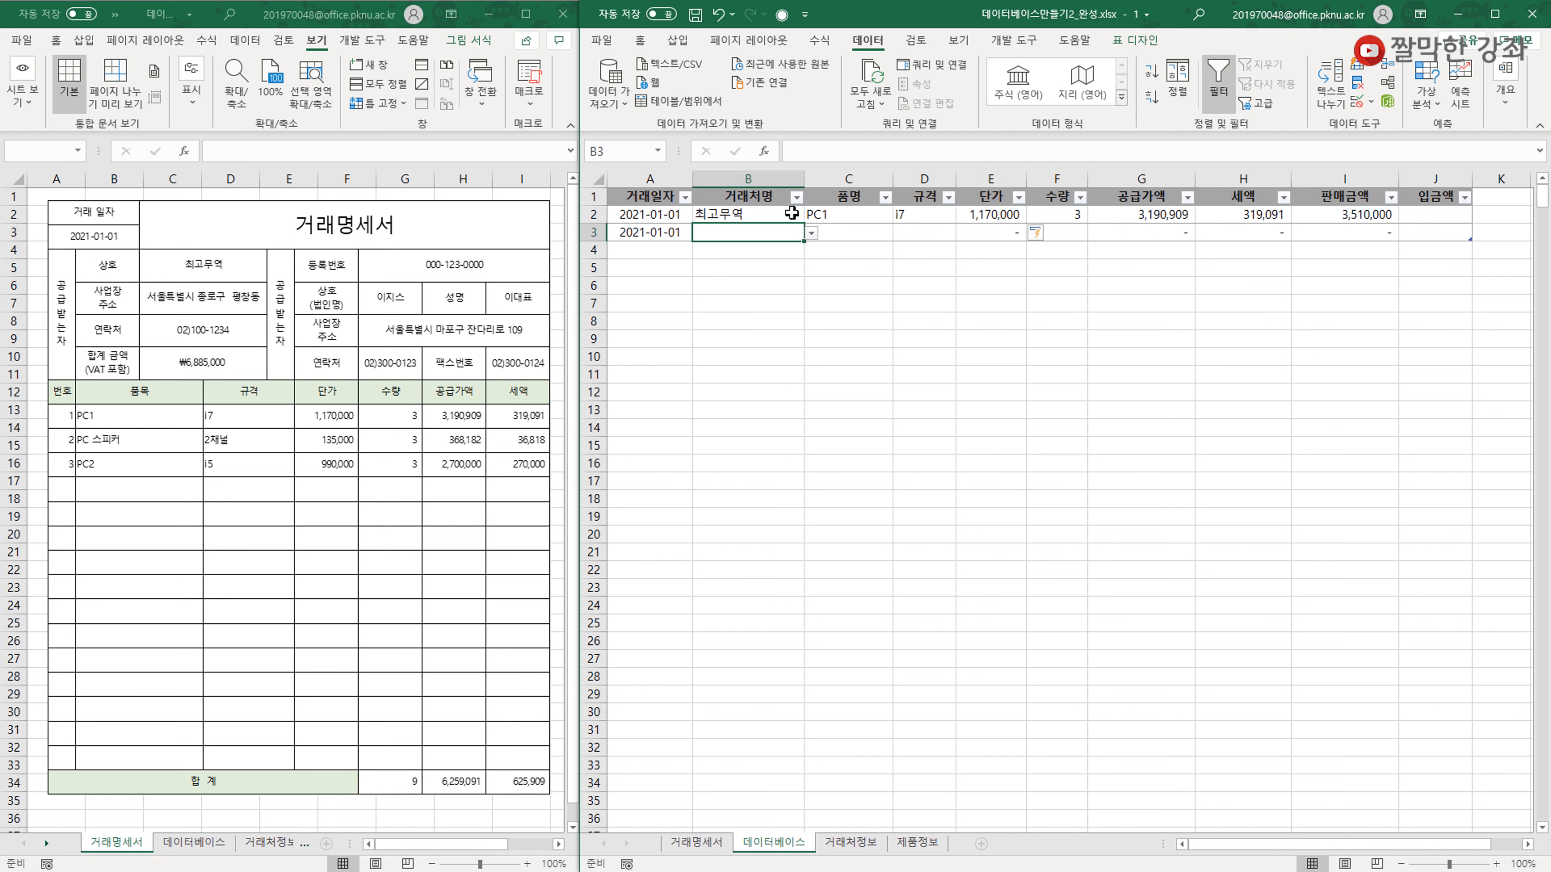
pyautogui.hotkey('ctrl', 'd')
pyautogui.press('Right')
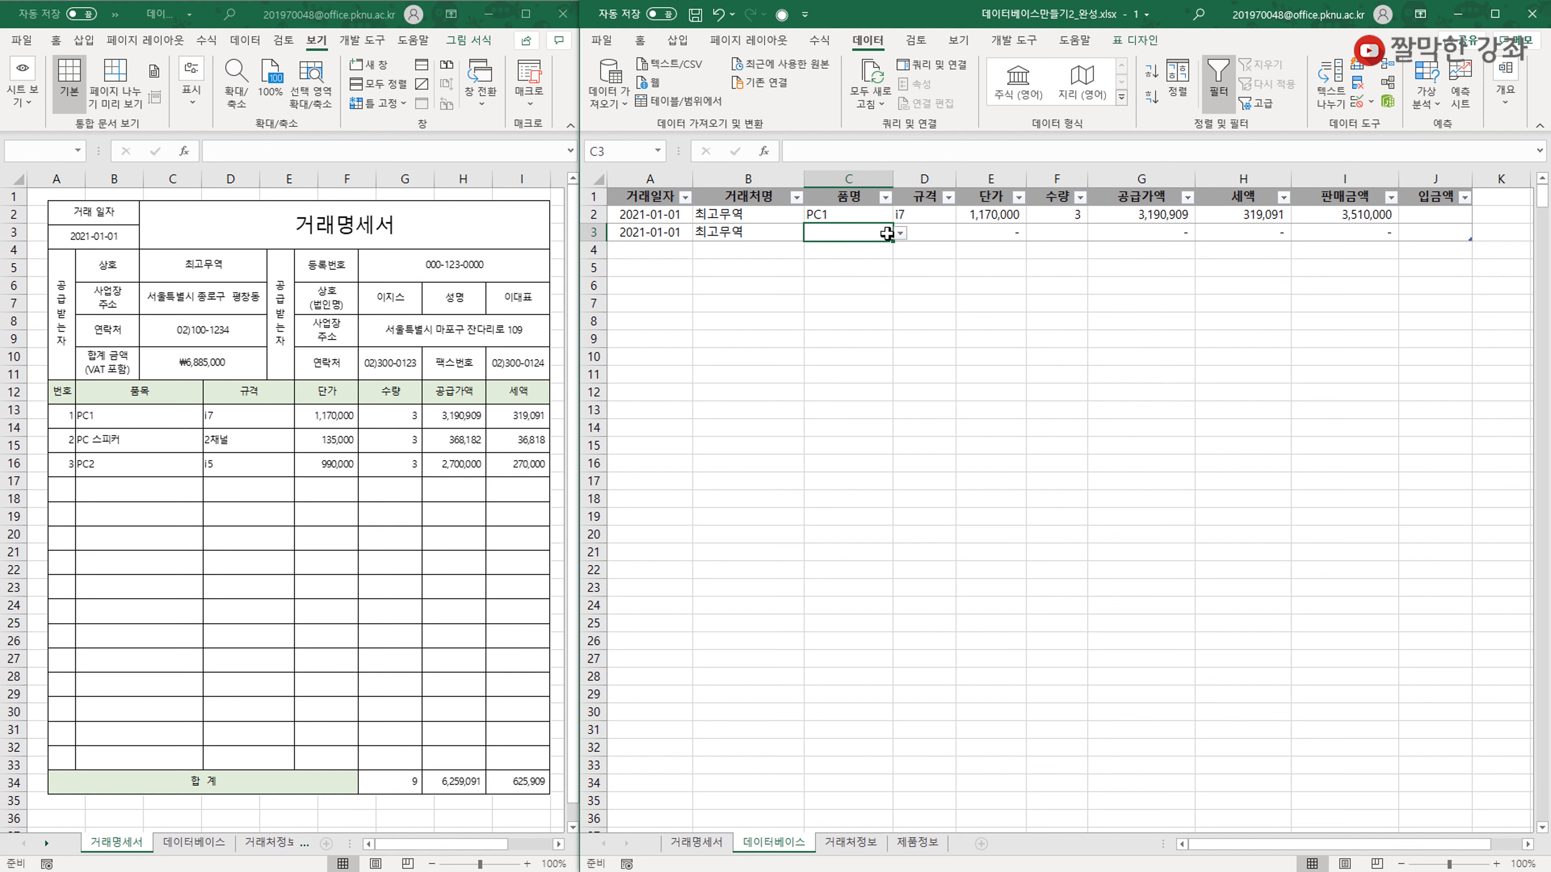
pyautogui.click(900, 233)
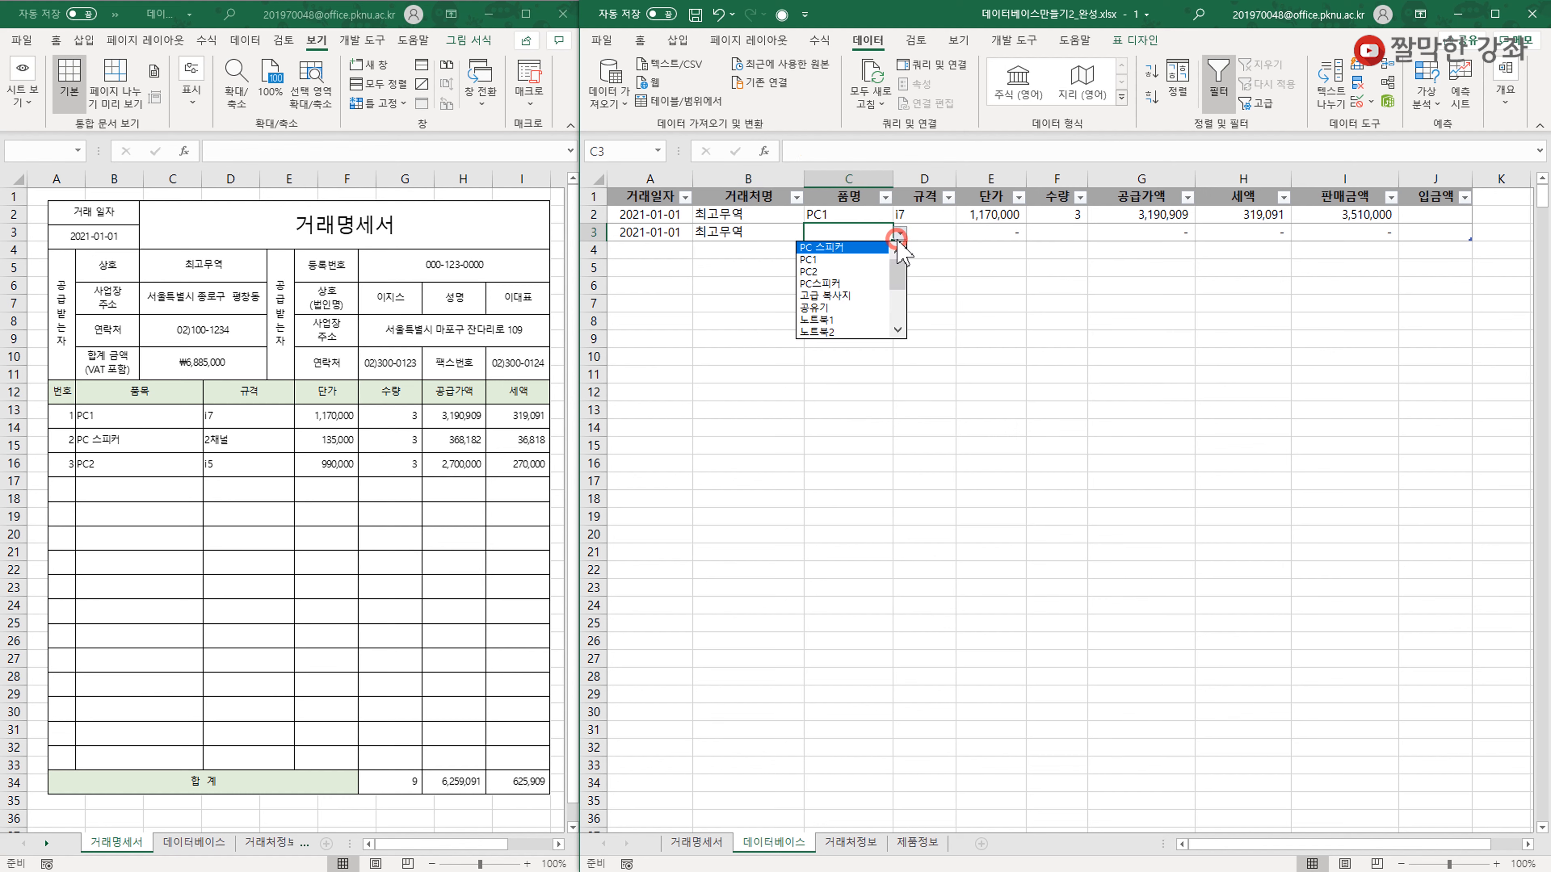
pyautogui.click(833, 282)
pyautogui.click(933, 234)
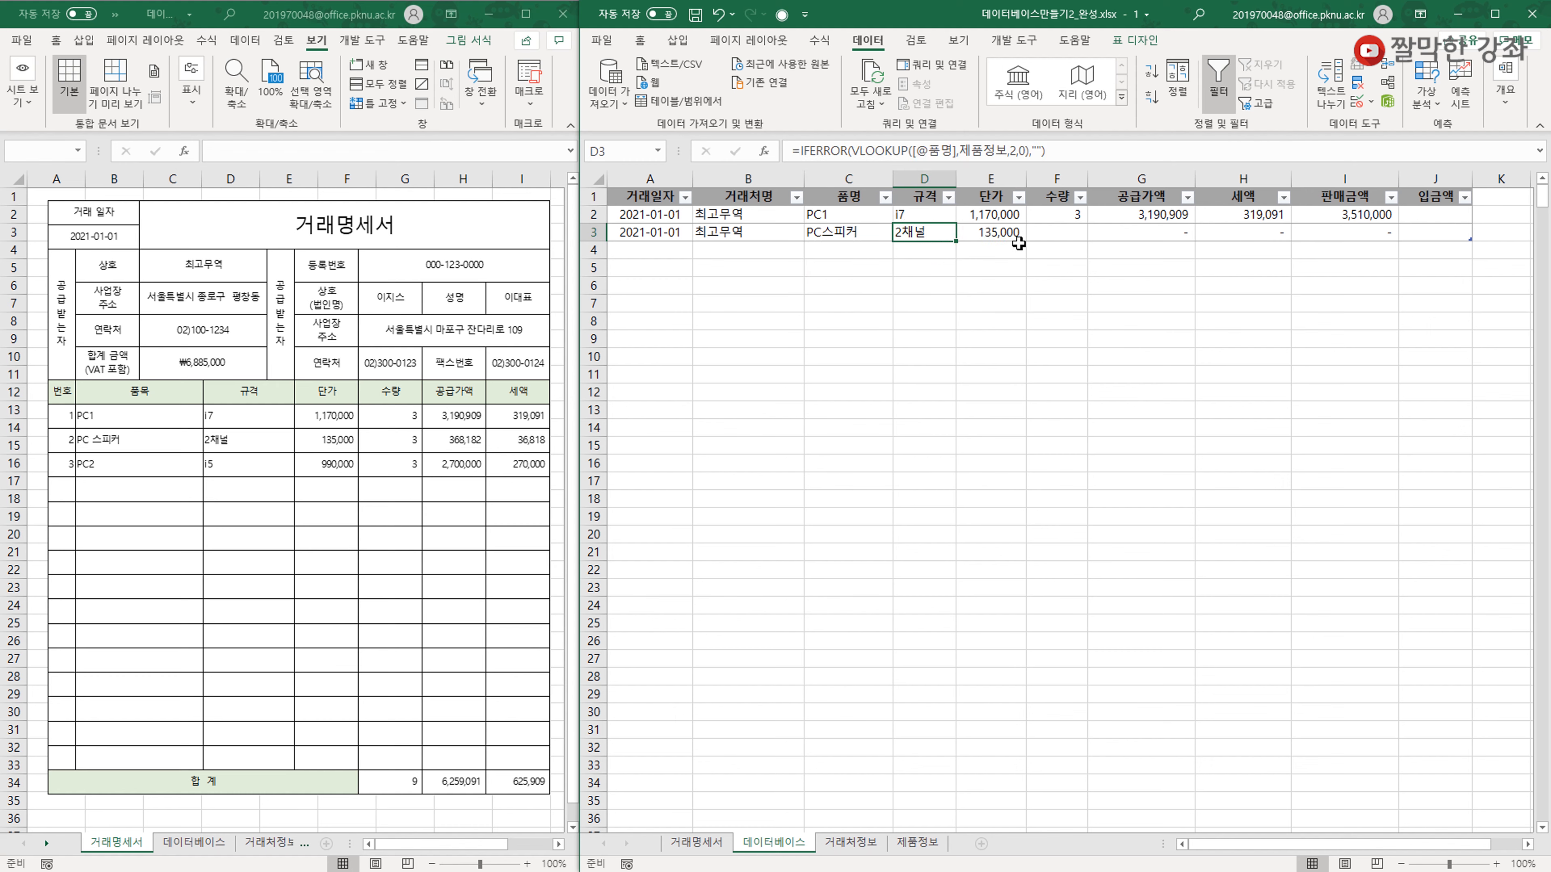
pyautogui.click(1007, 235)
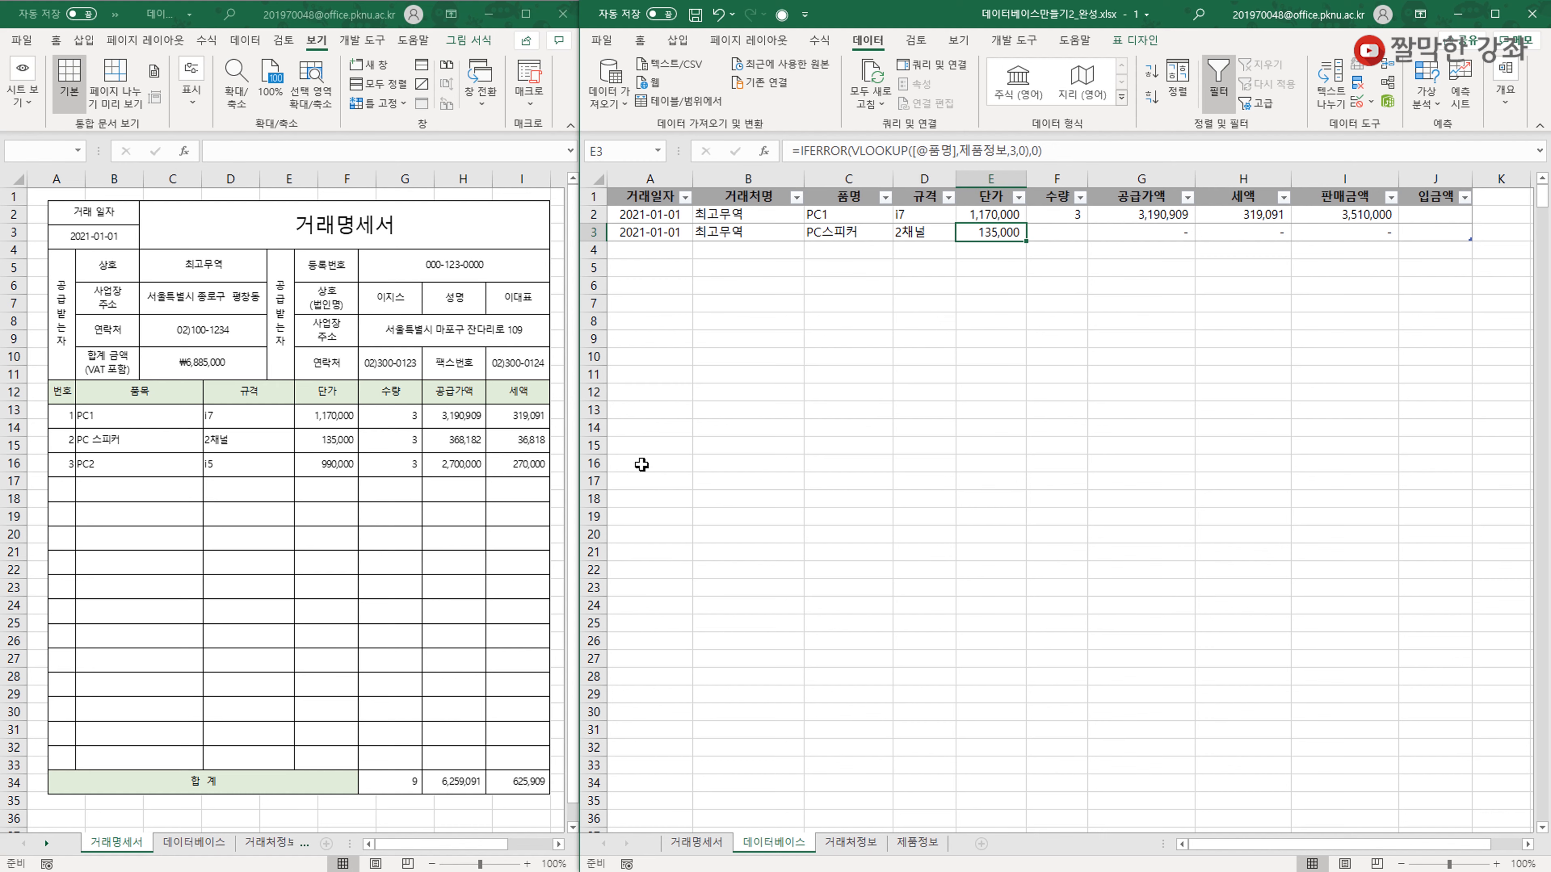
# Enter a quantity of 3 in the 수량 cell F3.
pyautogui.click(1076, 234)
pyautogui.write('3')
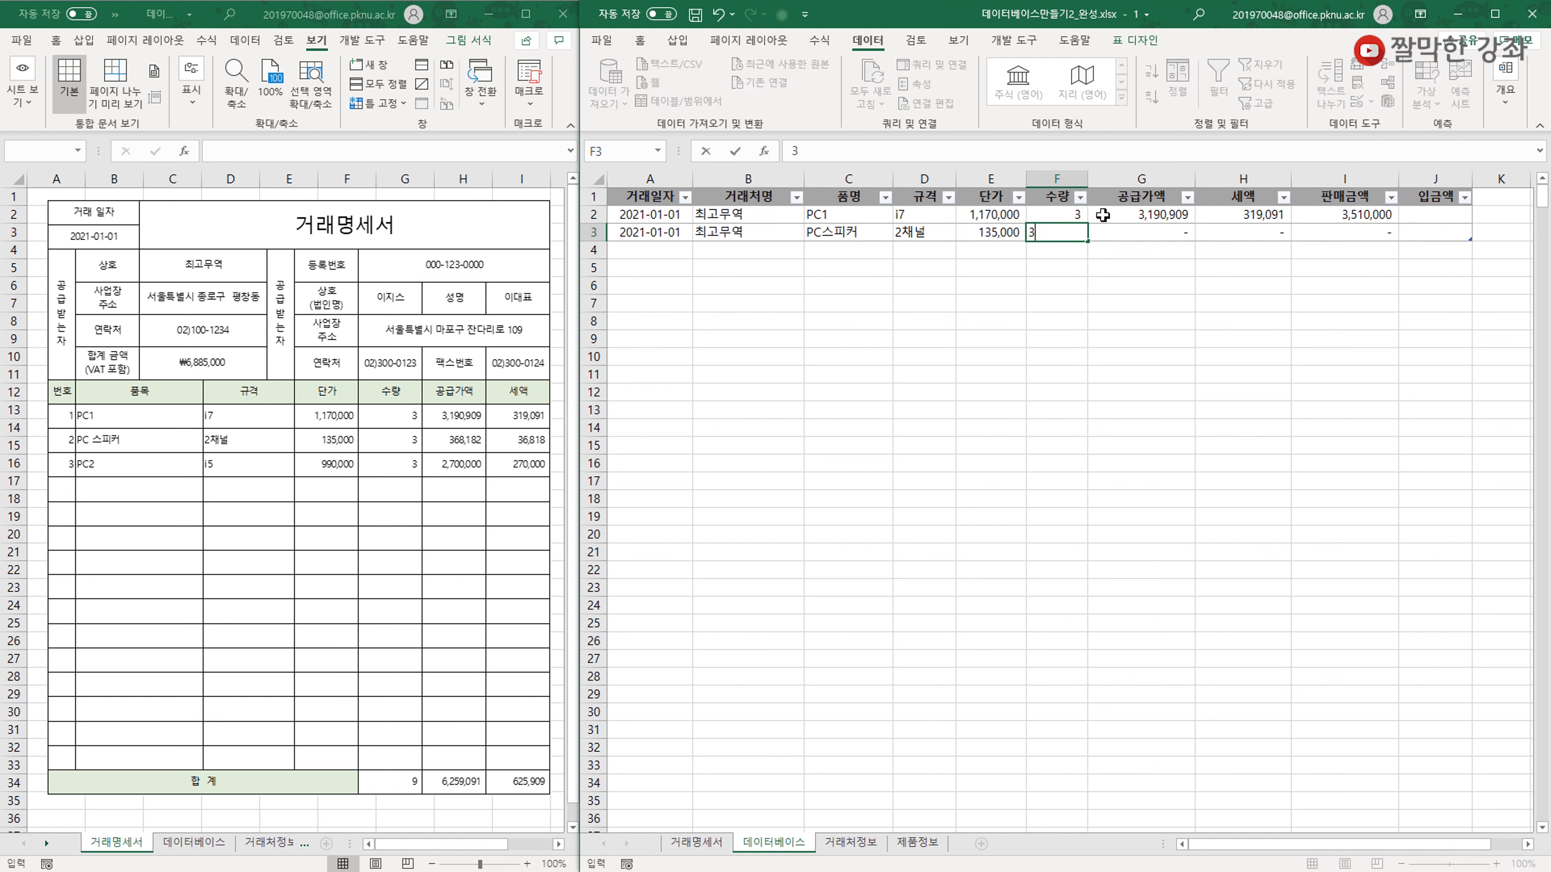
pyautogui.press('Tab')
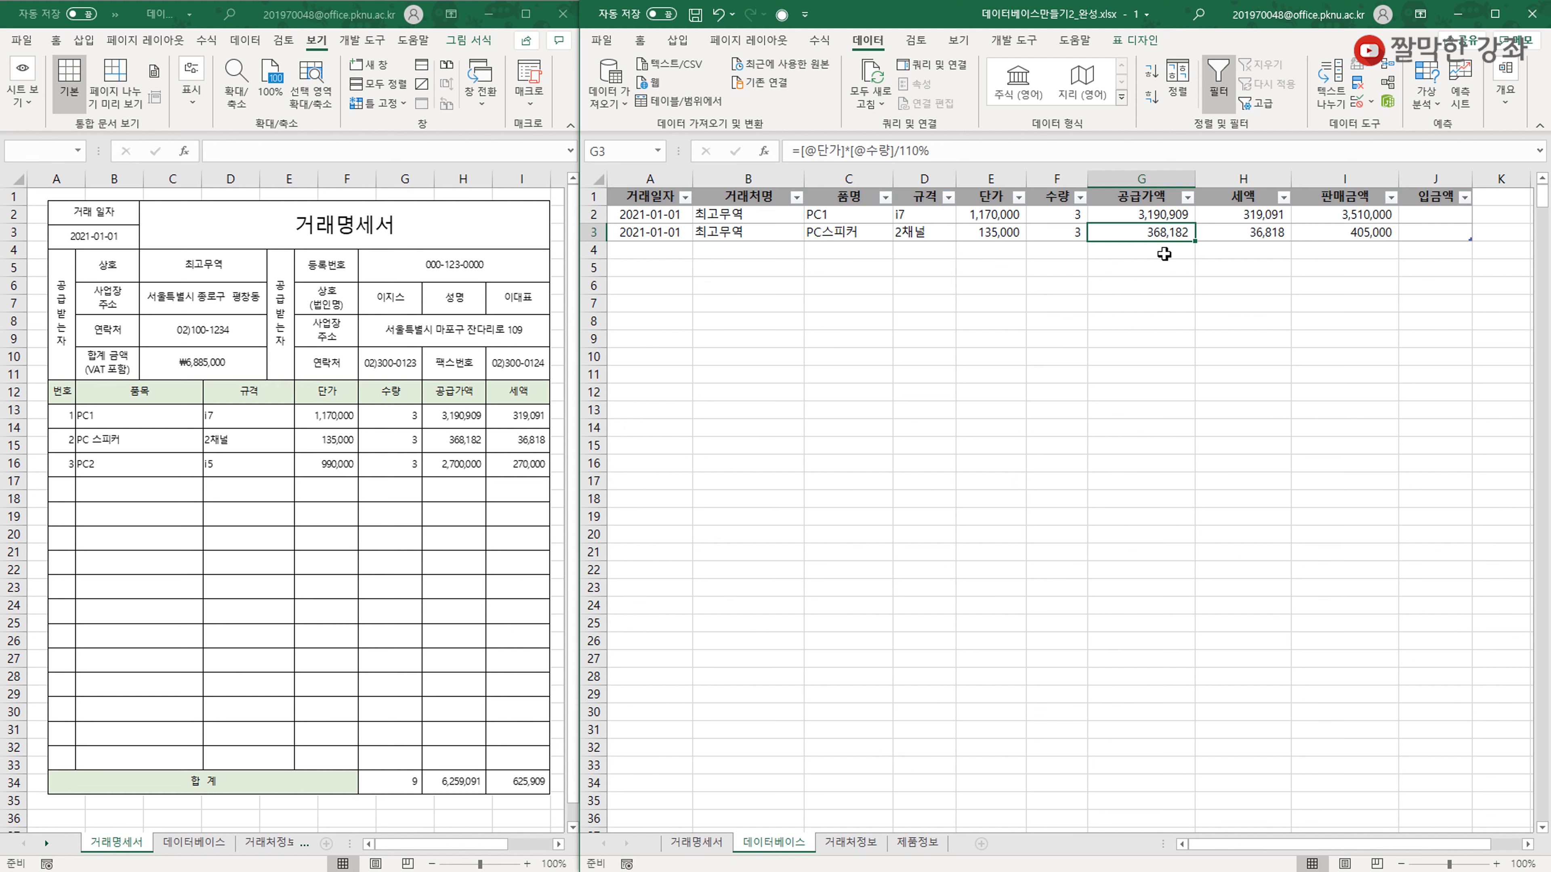
# Fill the date 2021-01-01 and the client 최고무역 down into A4 and B4.
pyautogui.click(676, 249)
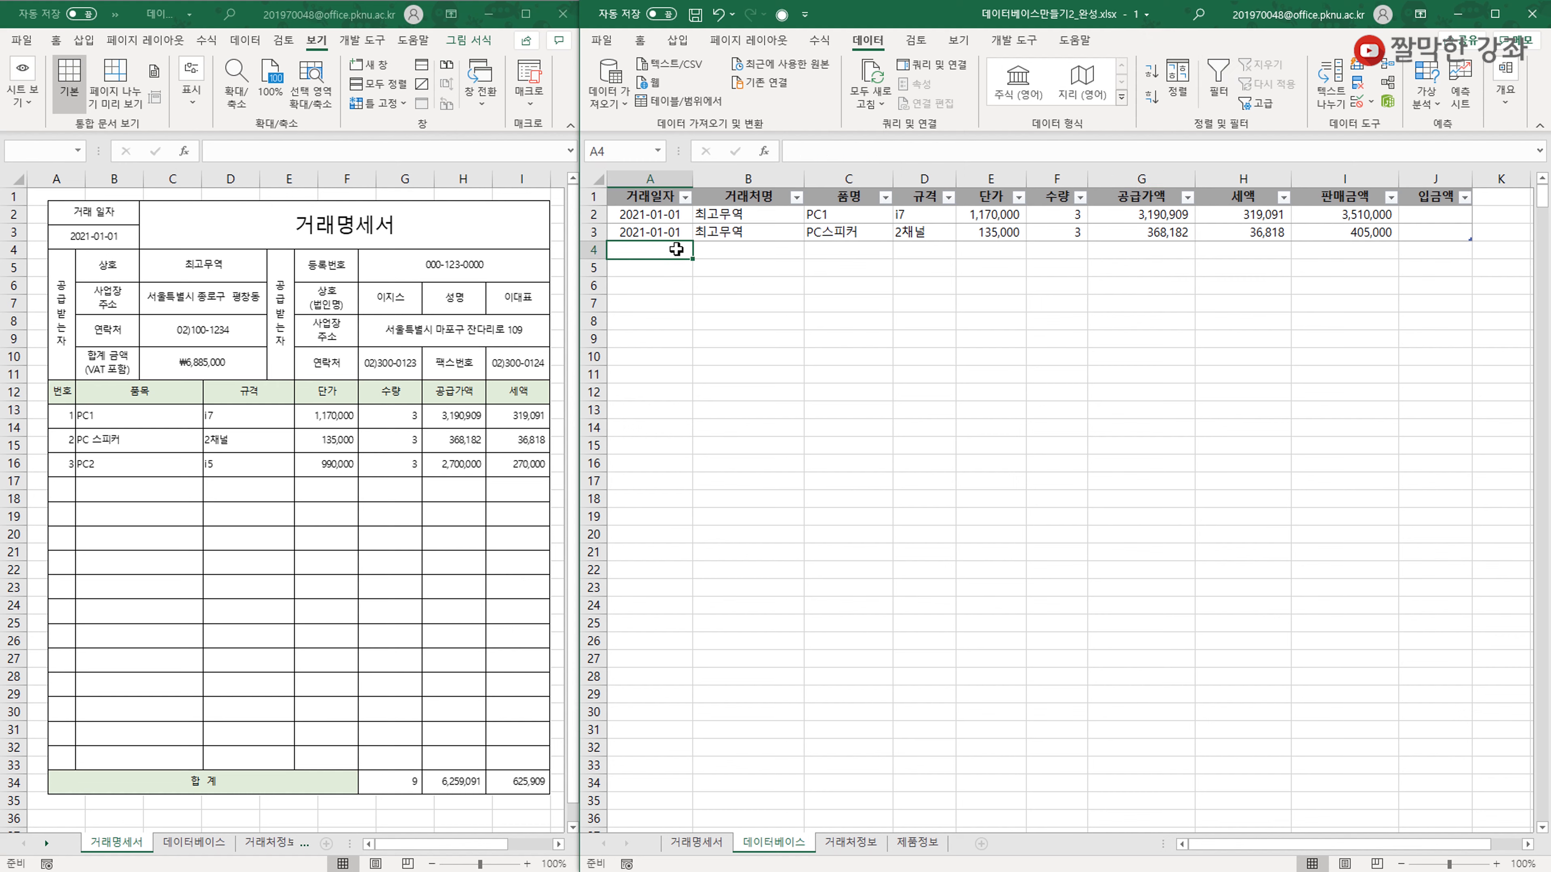
pyautogui.hotkey('ctrl', 'd')
pyautogui.press('Tab')
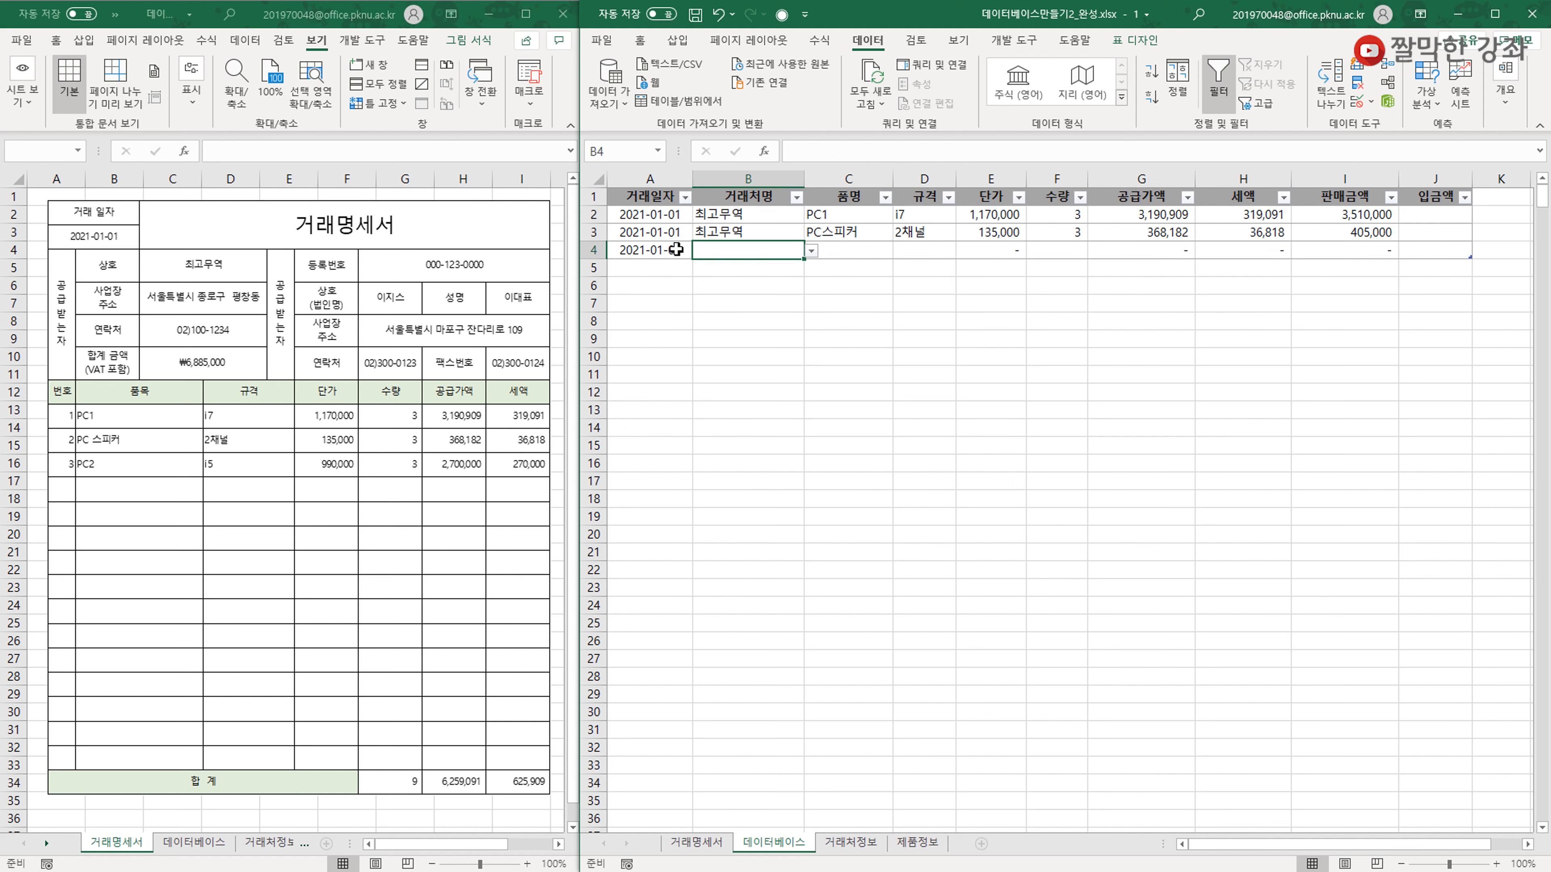
pyautogui.hotkey('ctrl', 'd')
pyautogui.press('Tab')
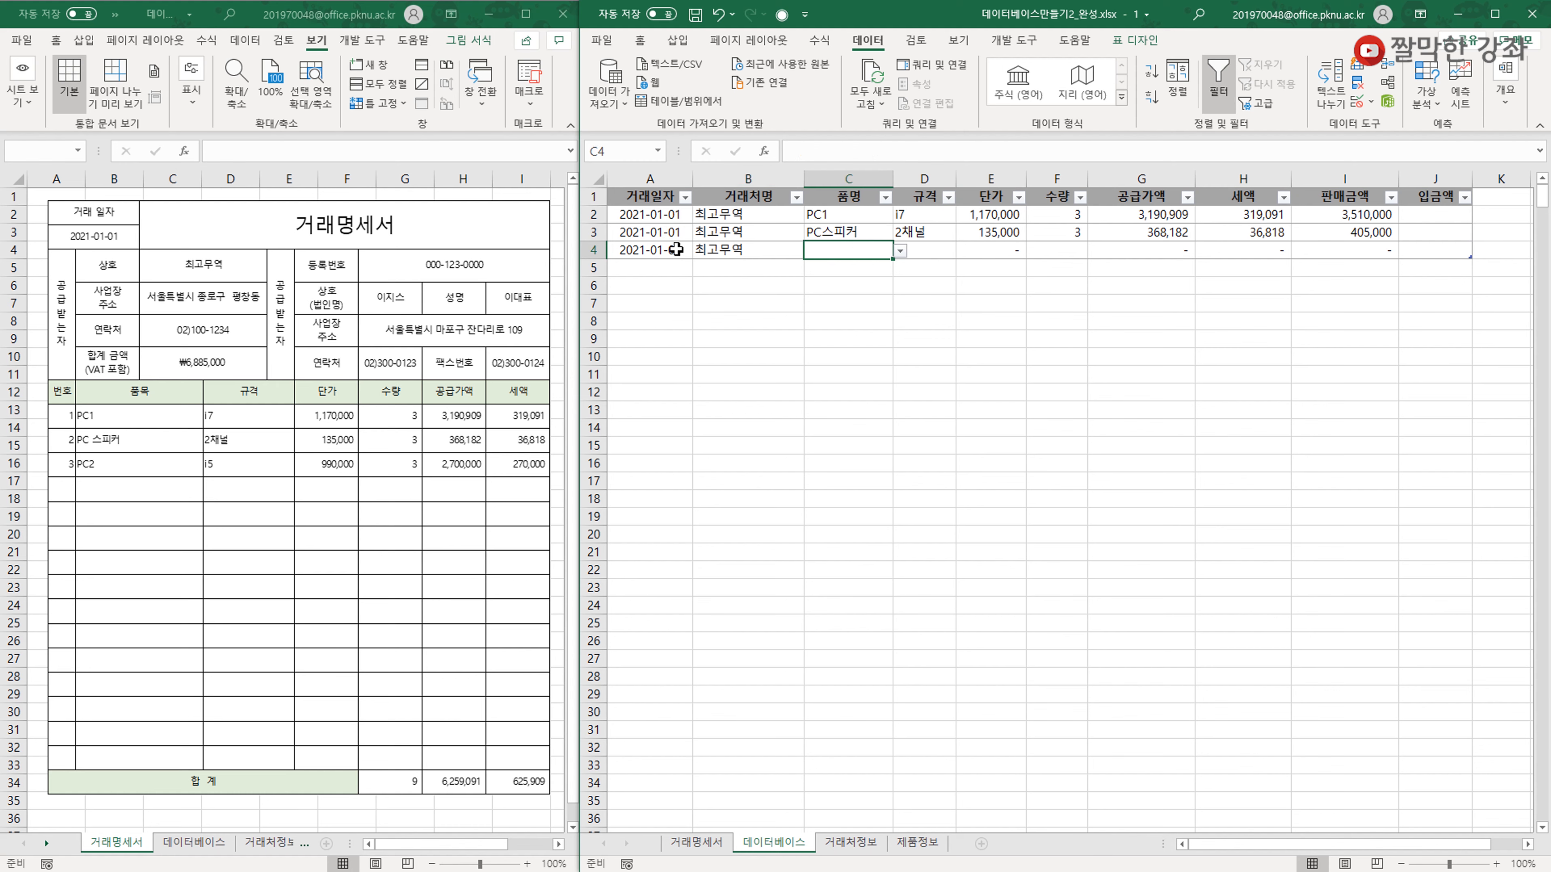
# Choose the product PC2 in C4 and enter a quantity of 3 in F4.
pyautogui.click(900, 250)
pyautogui.click(824, 289)
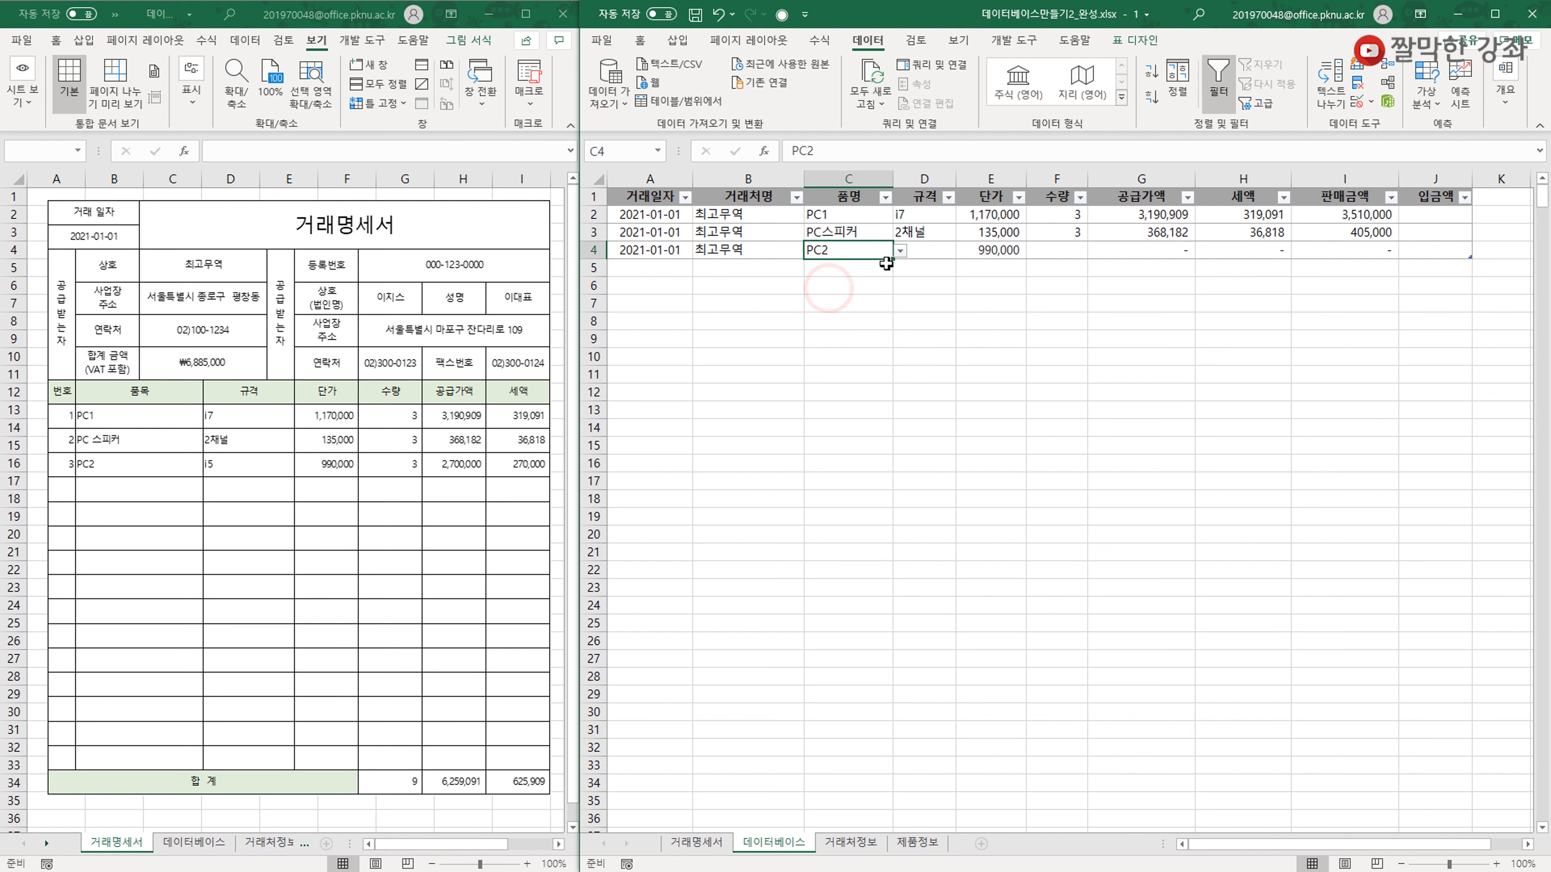
pyautogui.click(922, 251)
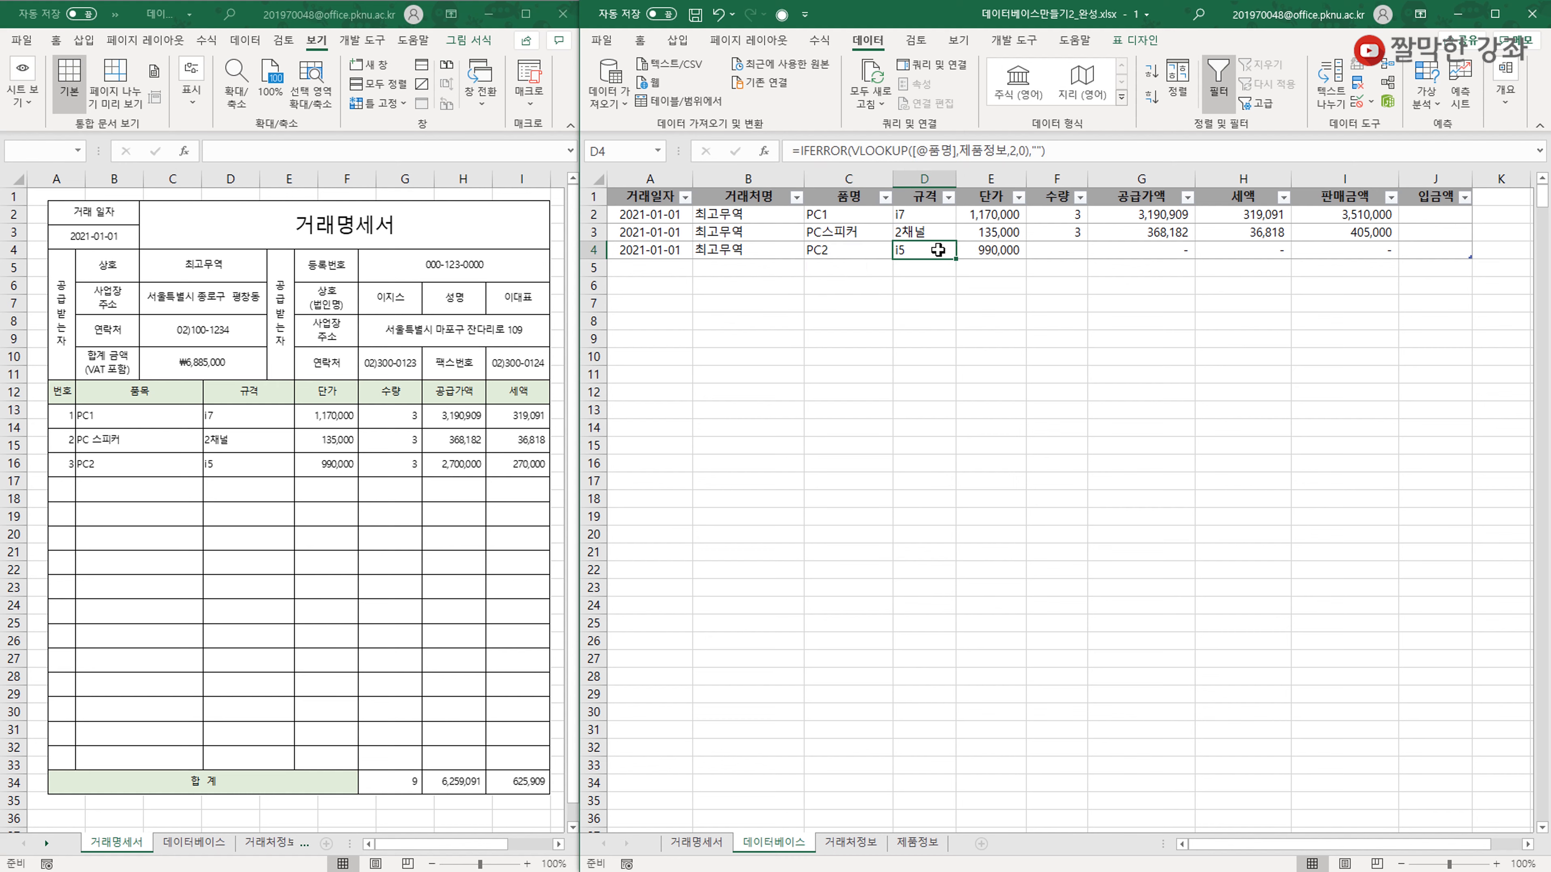
pyautogui.click(1061, 249)
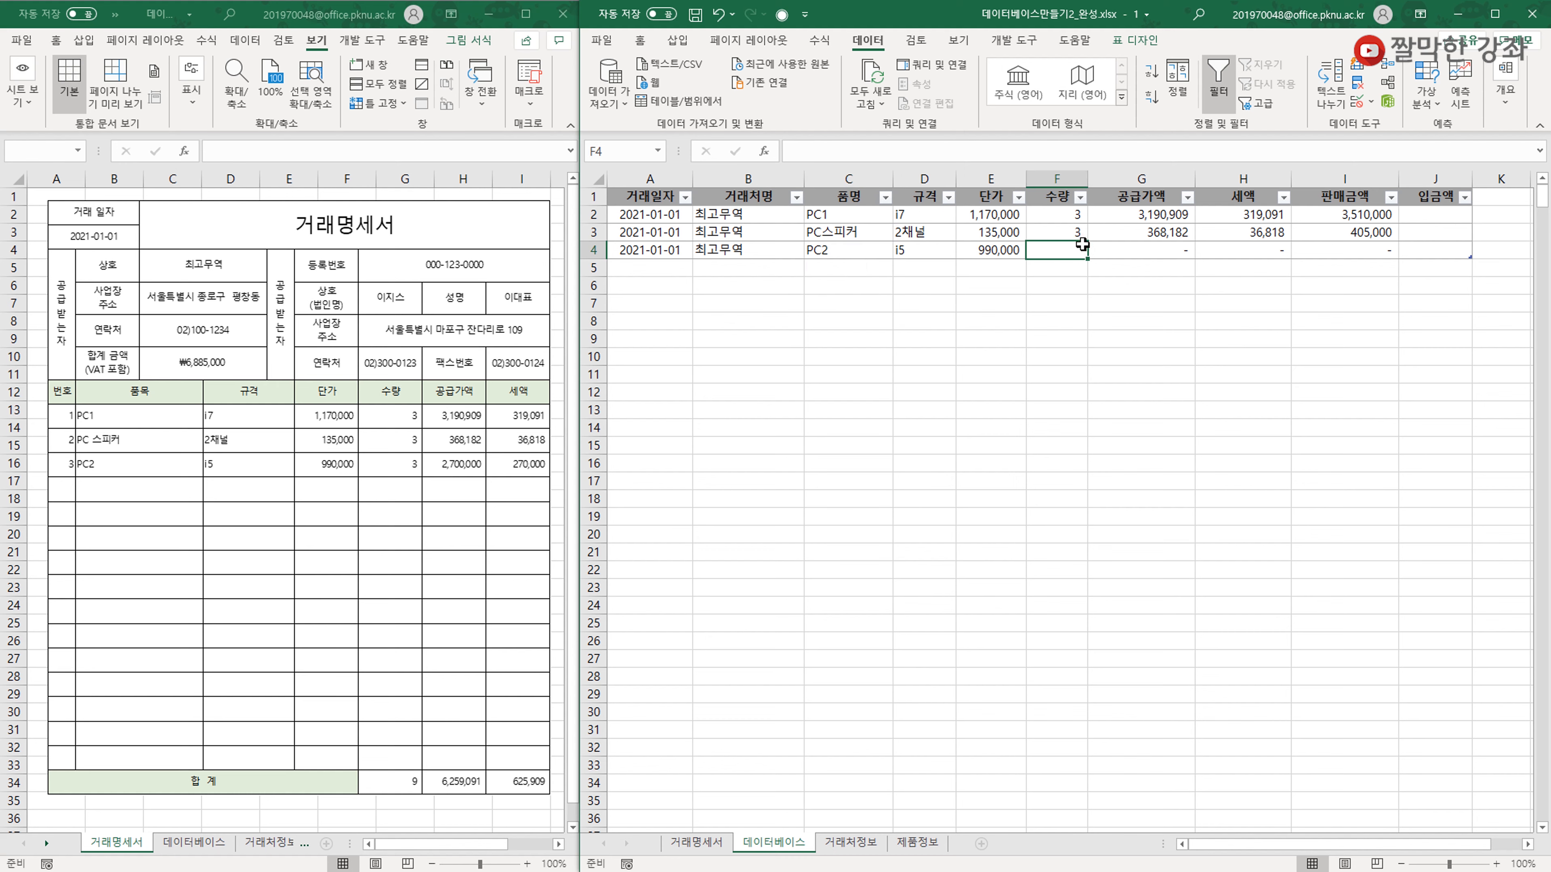
pyautogui.write('3')
pyautogui.press('Return')
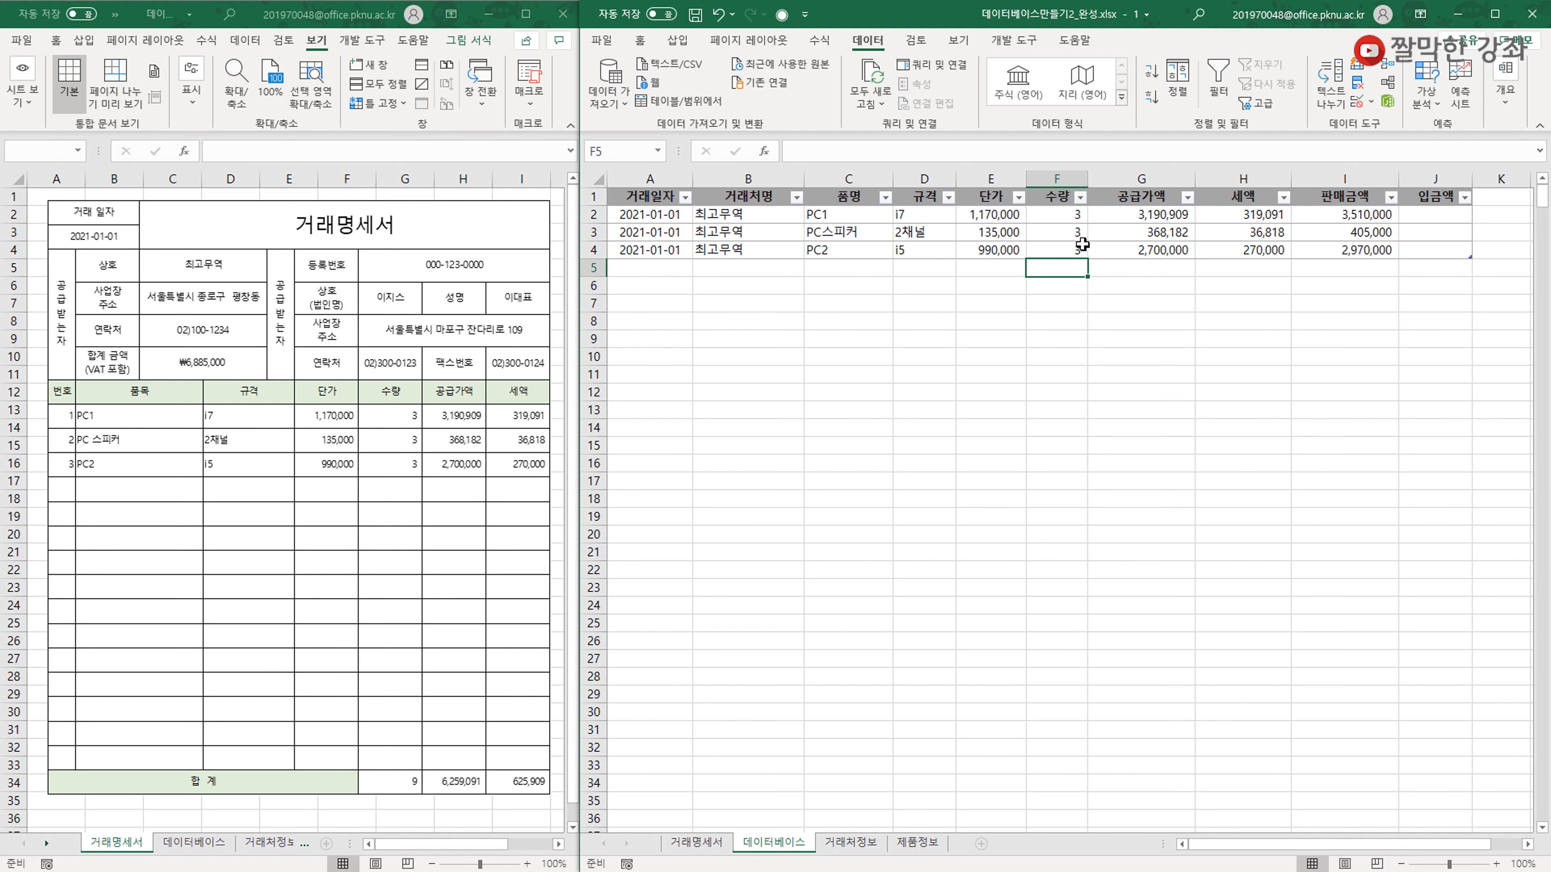
# Add the product 키보드 to row 18 of the 제품정보 sheet with 규격 멤브레인 and 단가 18000.
pyautogui.click(746, 249)
pyautogui.click(929, 846)
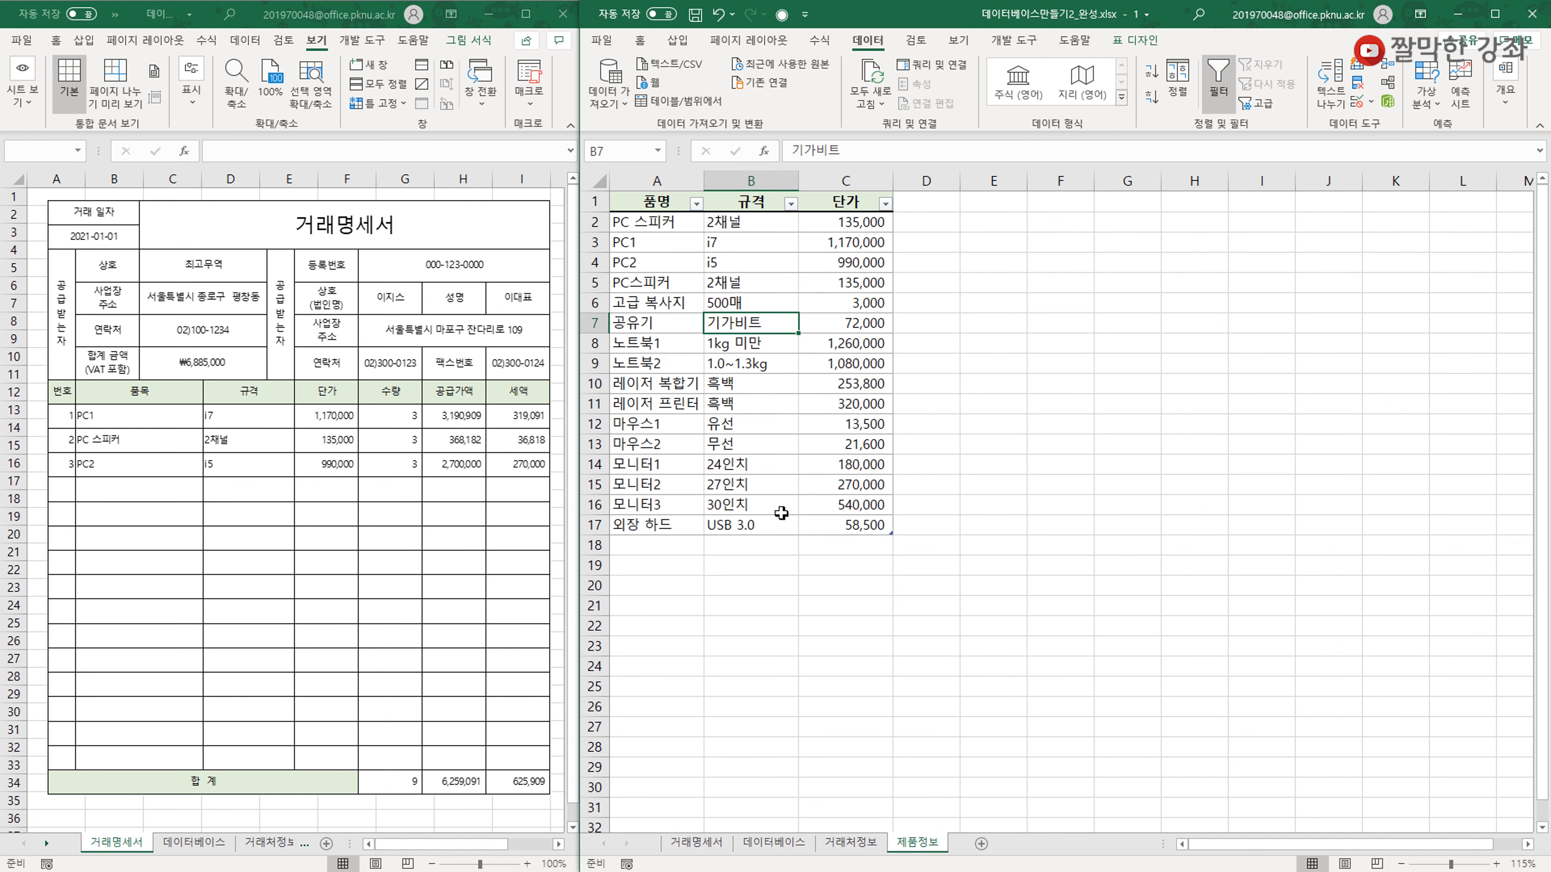
pyautogui.click(649, 547)
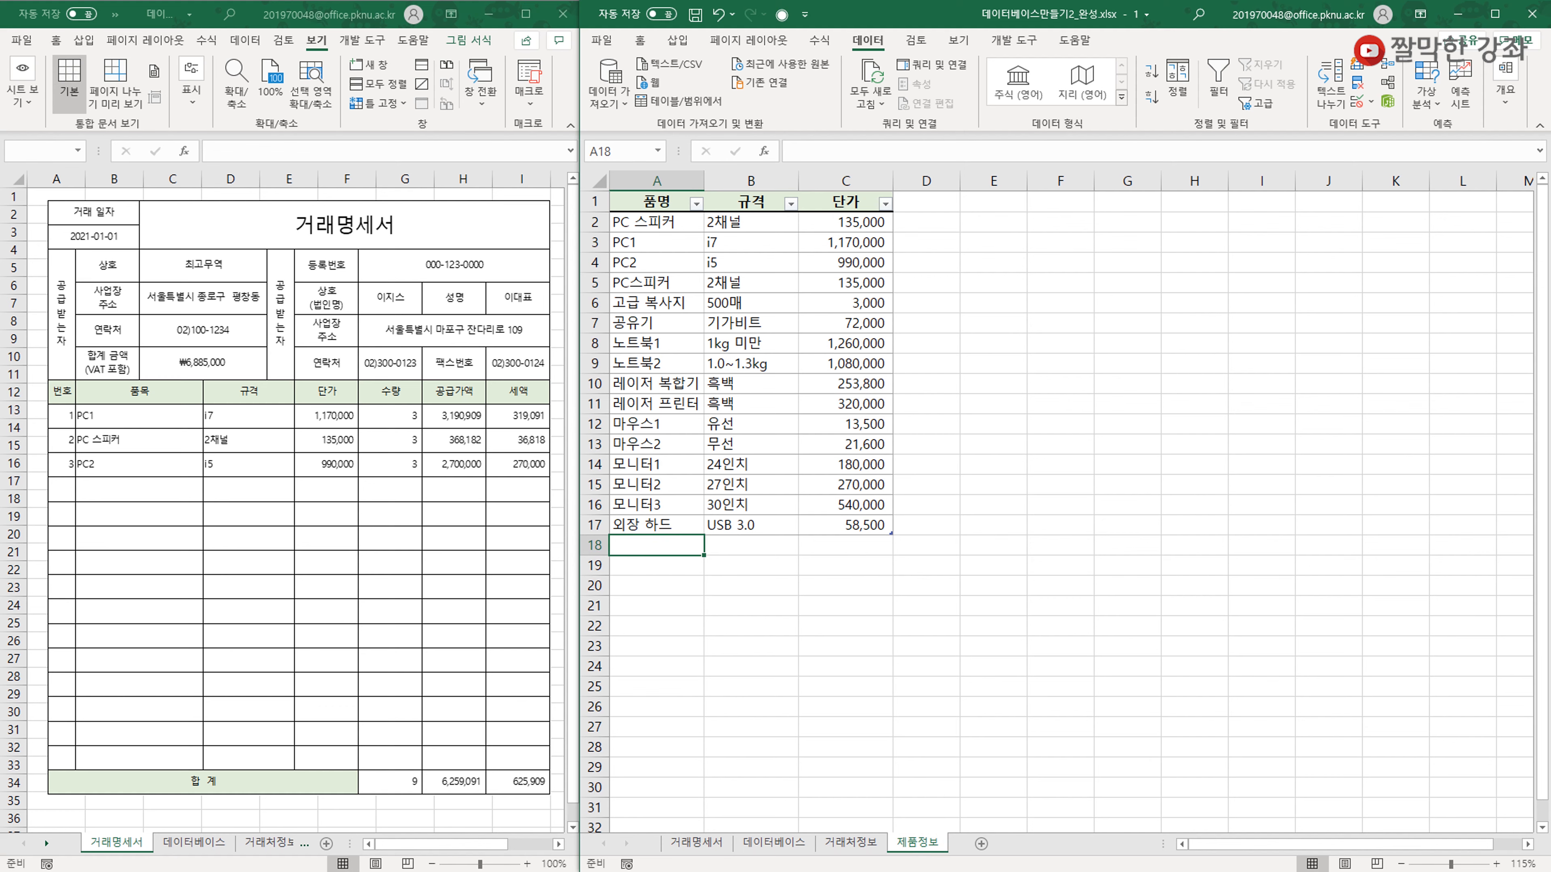
pyautogui.write('키보드')
pyautogui.press('Tab')
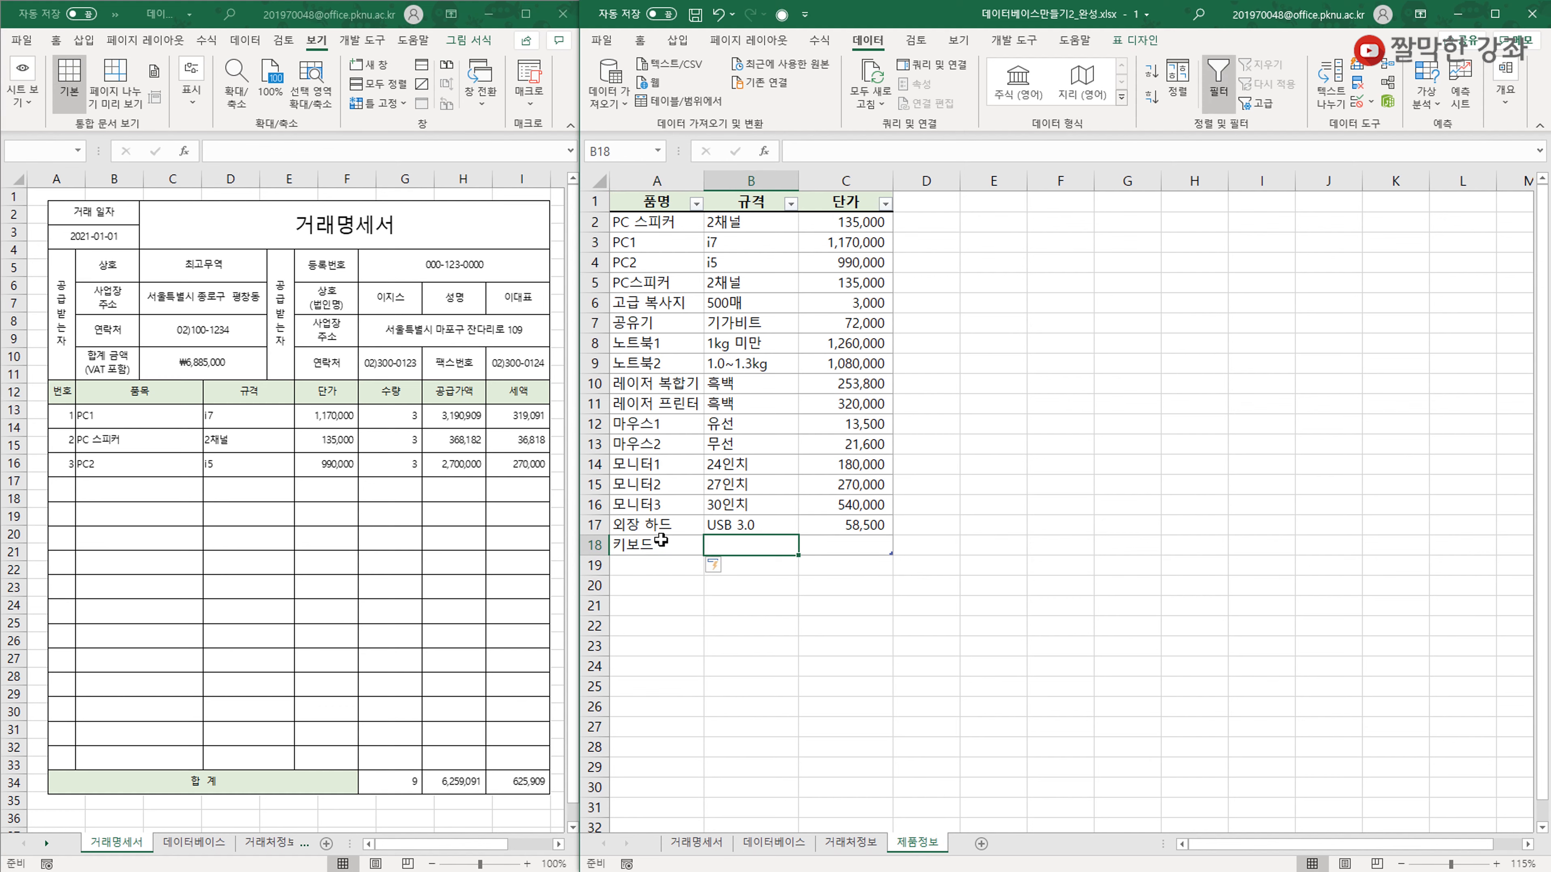
pyautogui.write('메브레인')
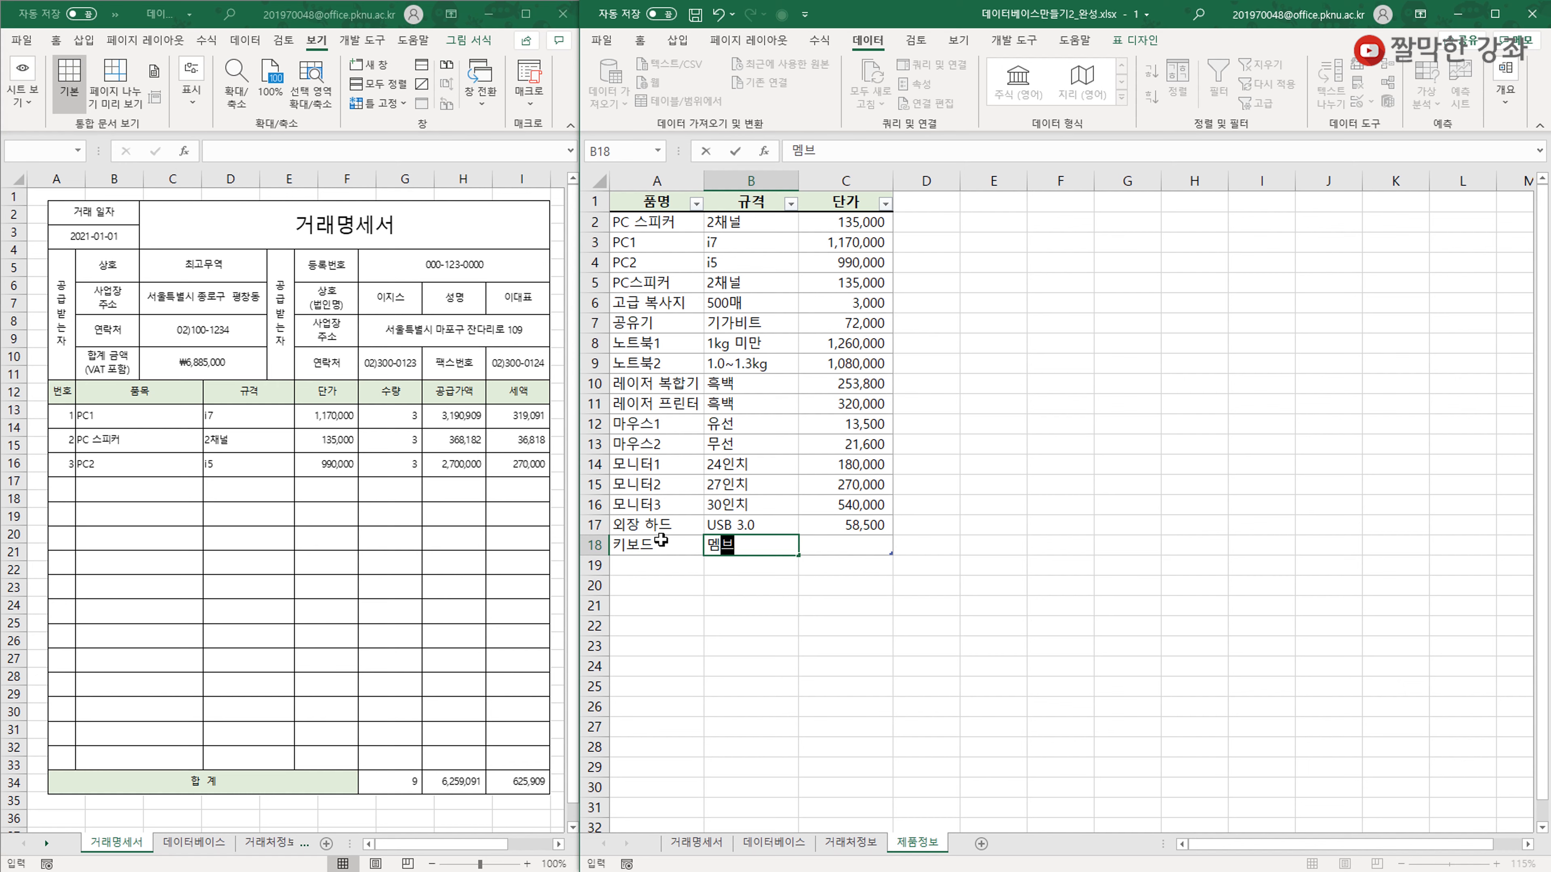
pyautogui.press('Tab')
pyautogui.write('18000')
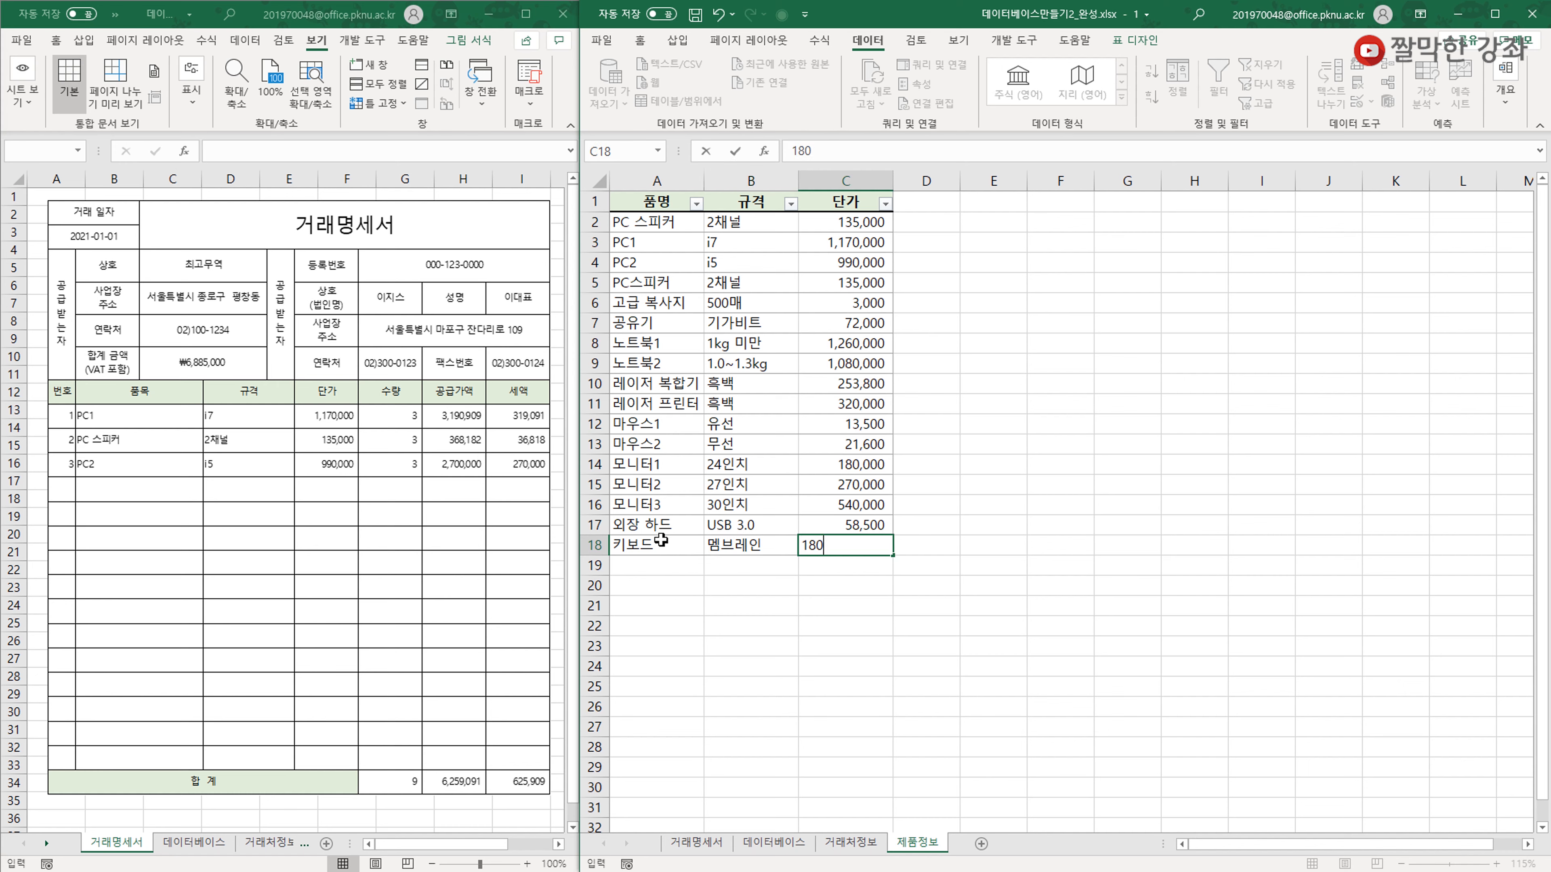
pyautogui.press('Return')
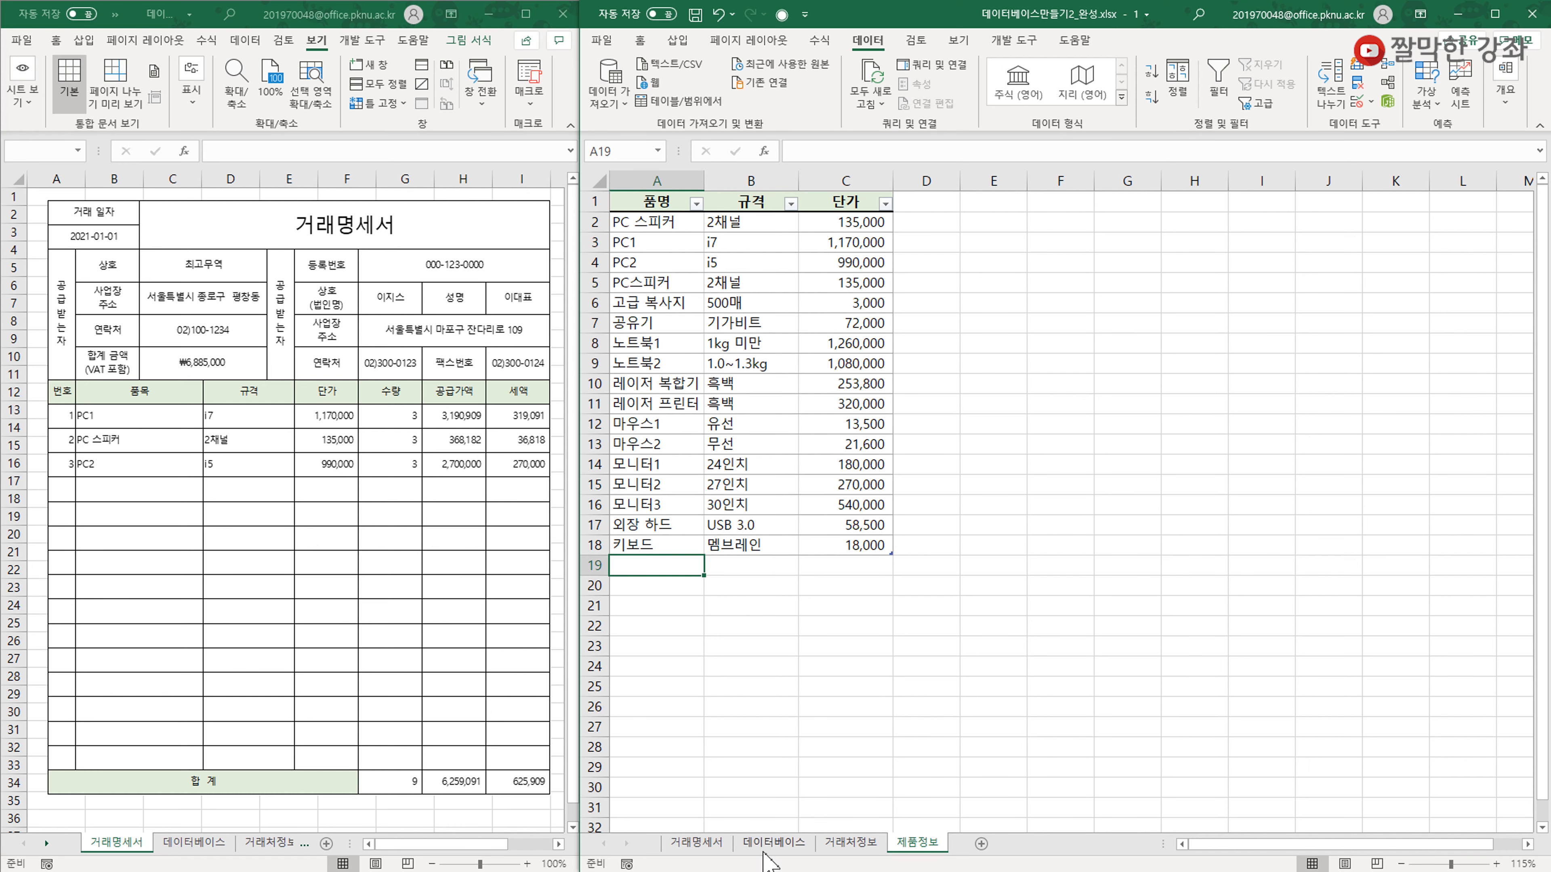
# Enter the date 2021-1-4 in A5 of the 데이터베이스 sheet and choose the client 파워엔지니어링 in B5.
pyautogui.click(773, 843)
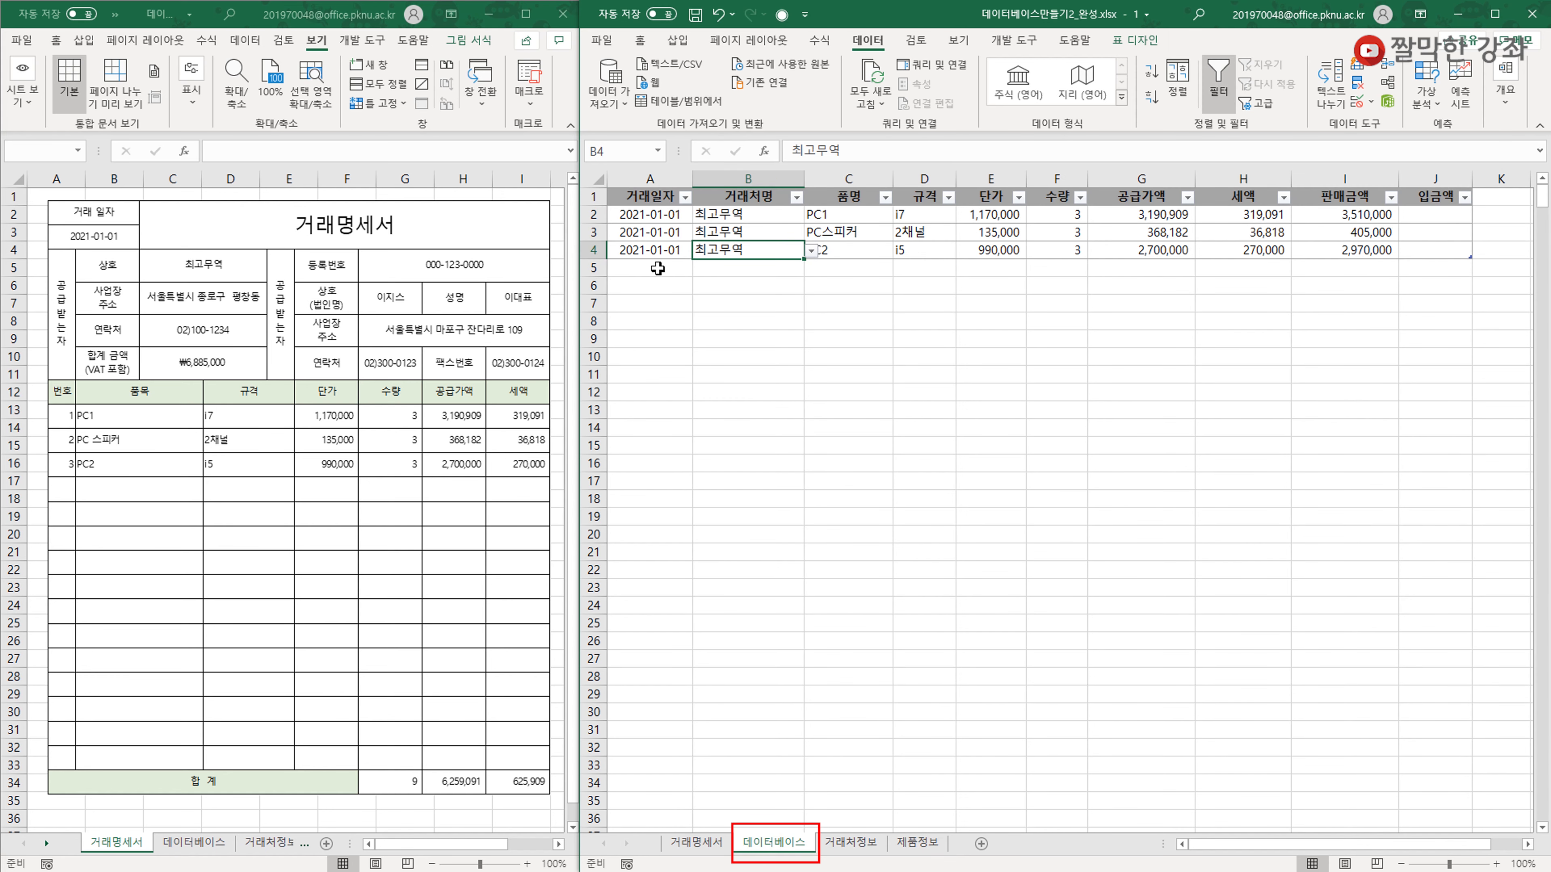
pyautogui.click(633, 269)
pyautogui.write('2')
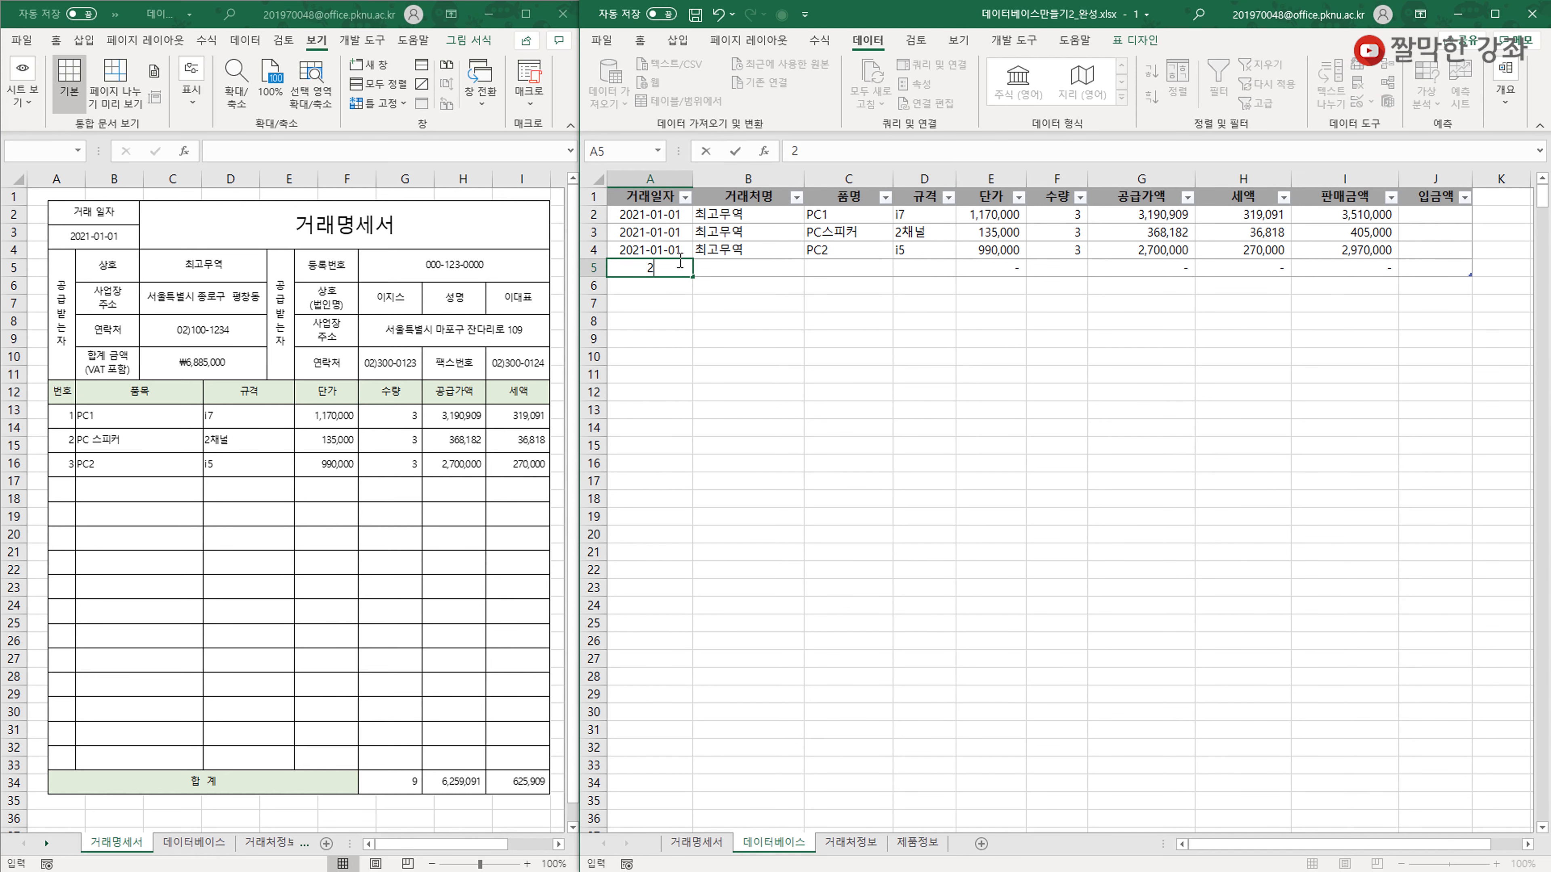
pyautogui.write('021-1-4')
pyautogui.press('Tab')
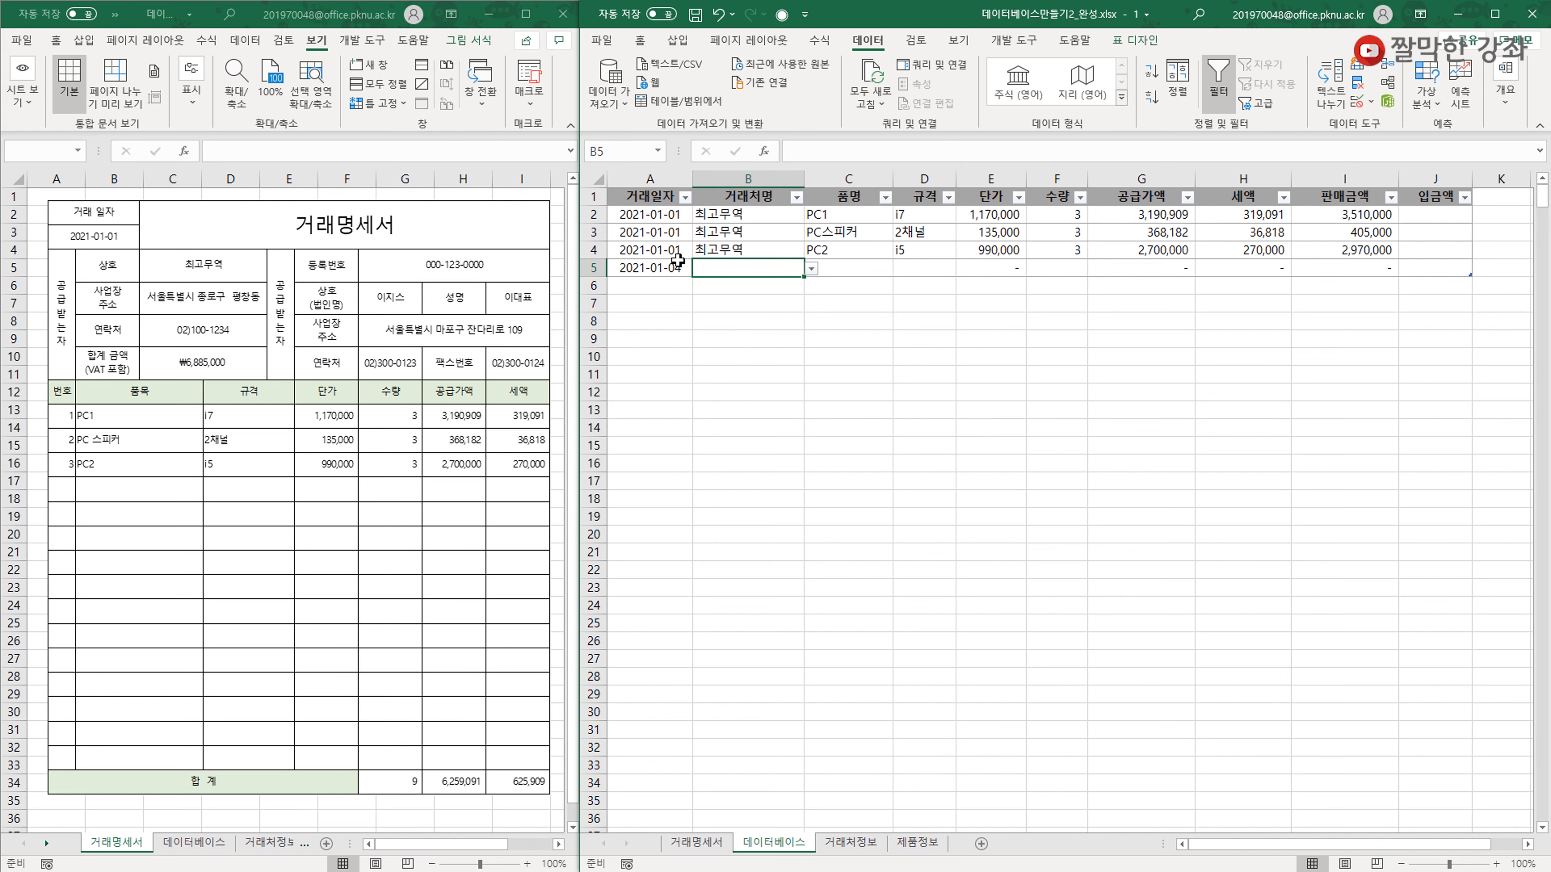
pyautogui.click(811, 268)
pyautogui.moveTo(809, 301); pyautogui.dragTo(812, 360)
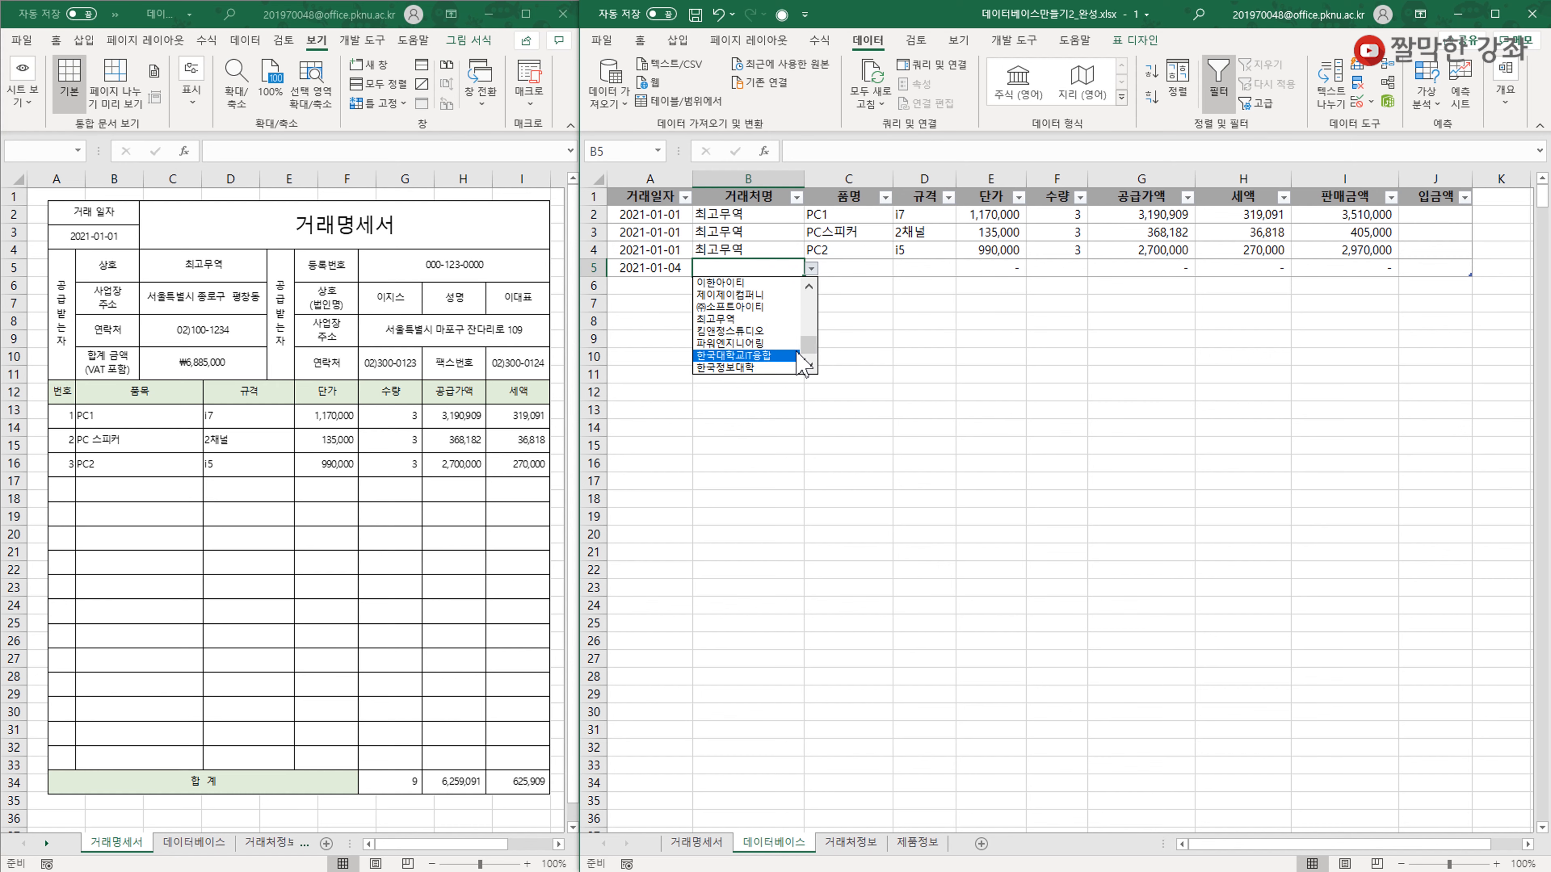
pyautogui.click(755, 341)
# Choose the product 키보드 in the 품명 cell C5.
pyautogui.click(807, 268)
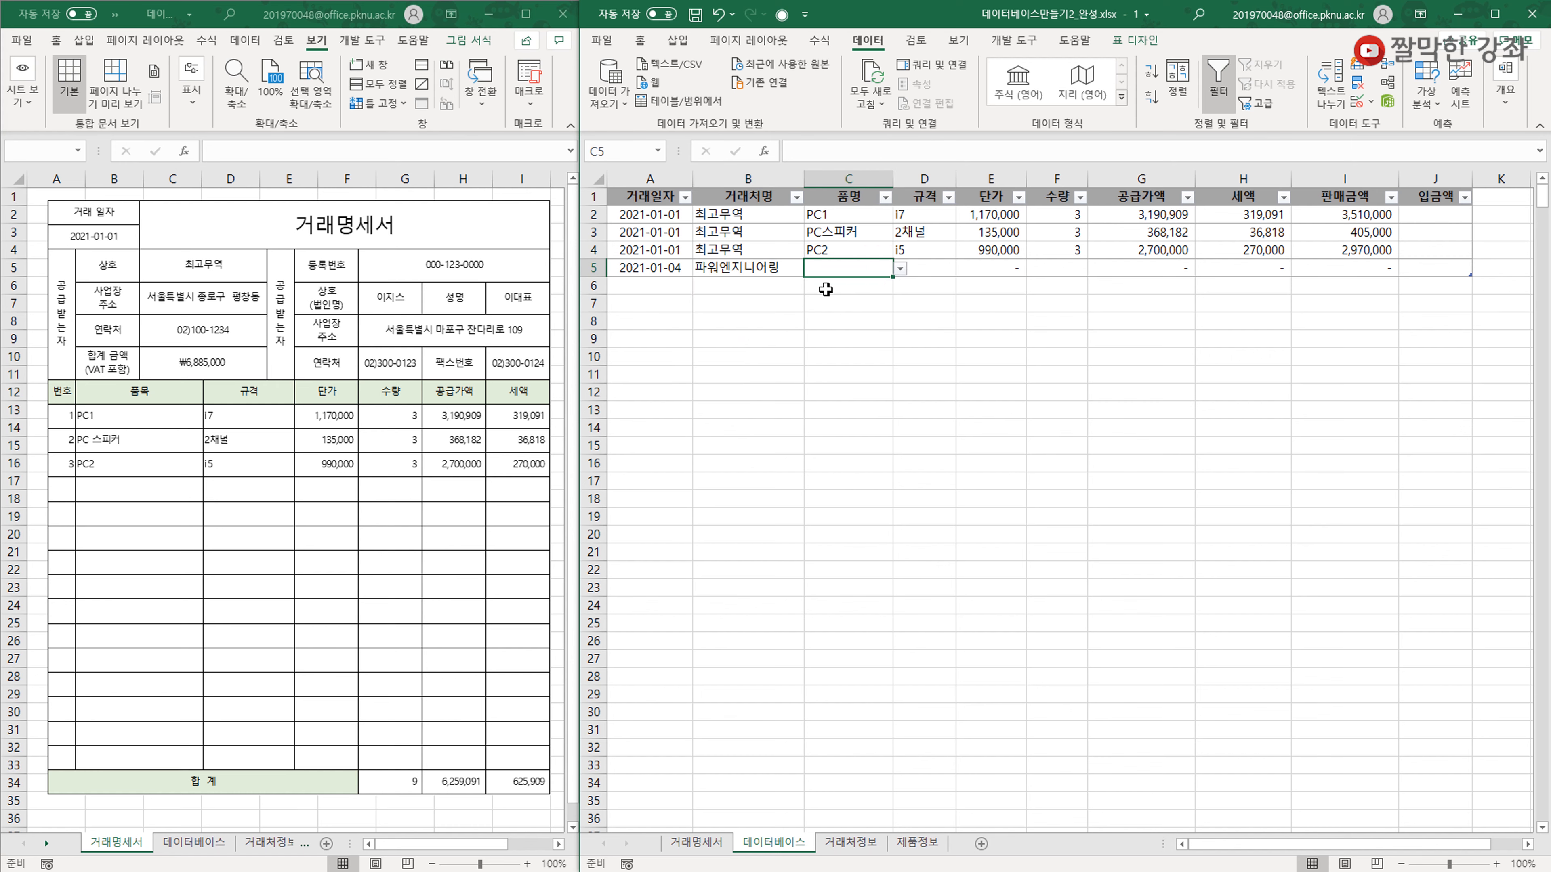
pyautogui.click(900, 269)
pyautogui.moveTo(897, 300); pyautogui.dragTo(831, 392)
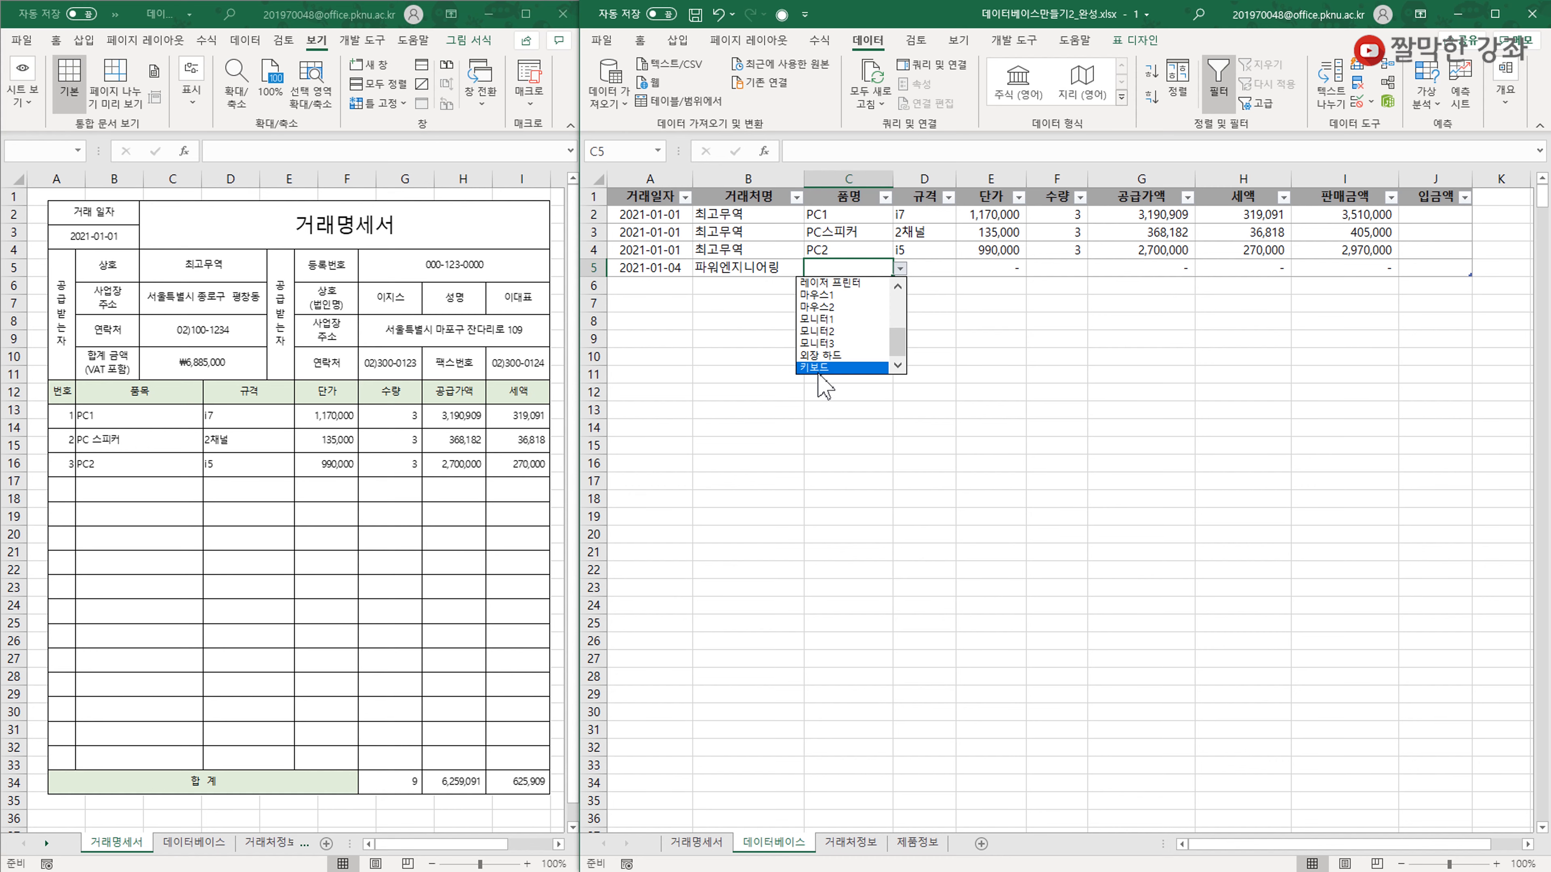
pyautogui.click(823, 368)
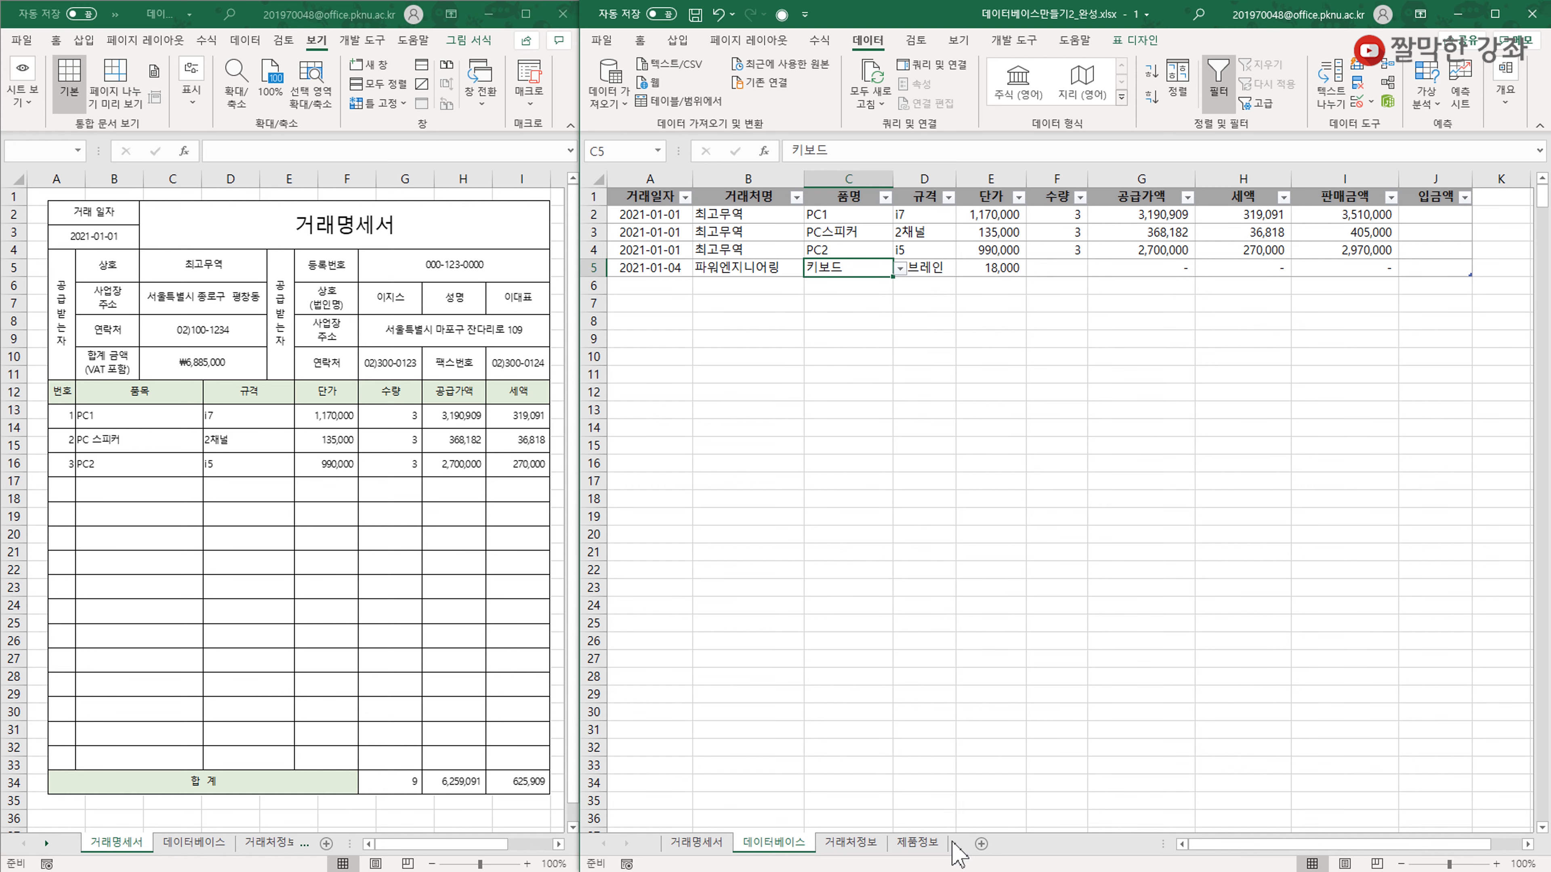
# Add the product 잉크젯 프린터 to row 19 of the 제품정보 sheet with 규격 칼라 and 단가 324000.
pyautogui.click(917, 842)
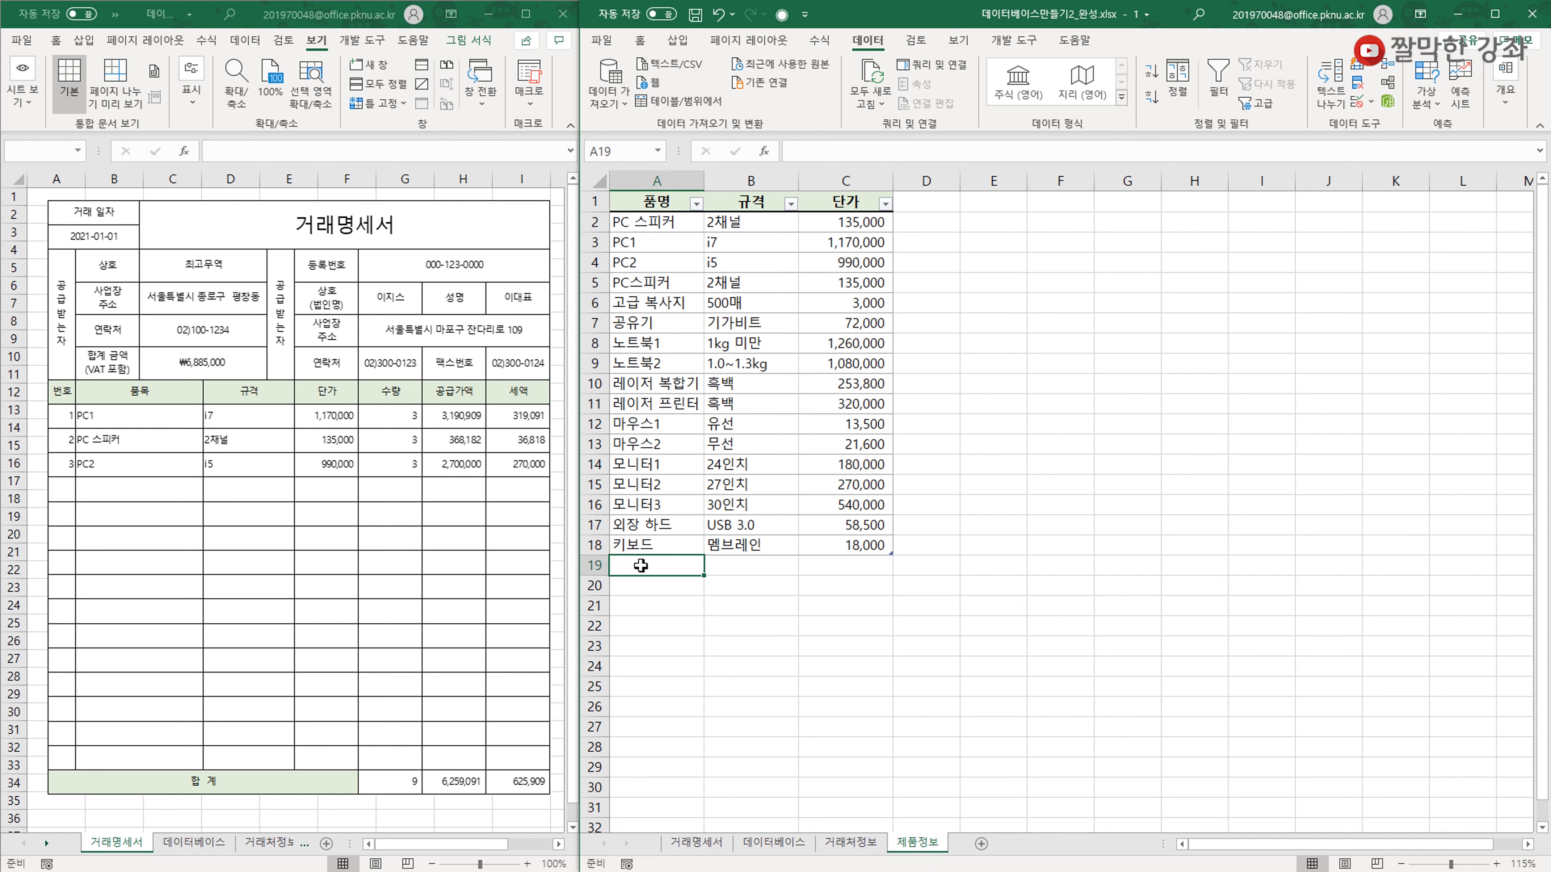
pyautogui.write('잉크젯')
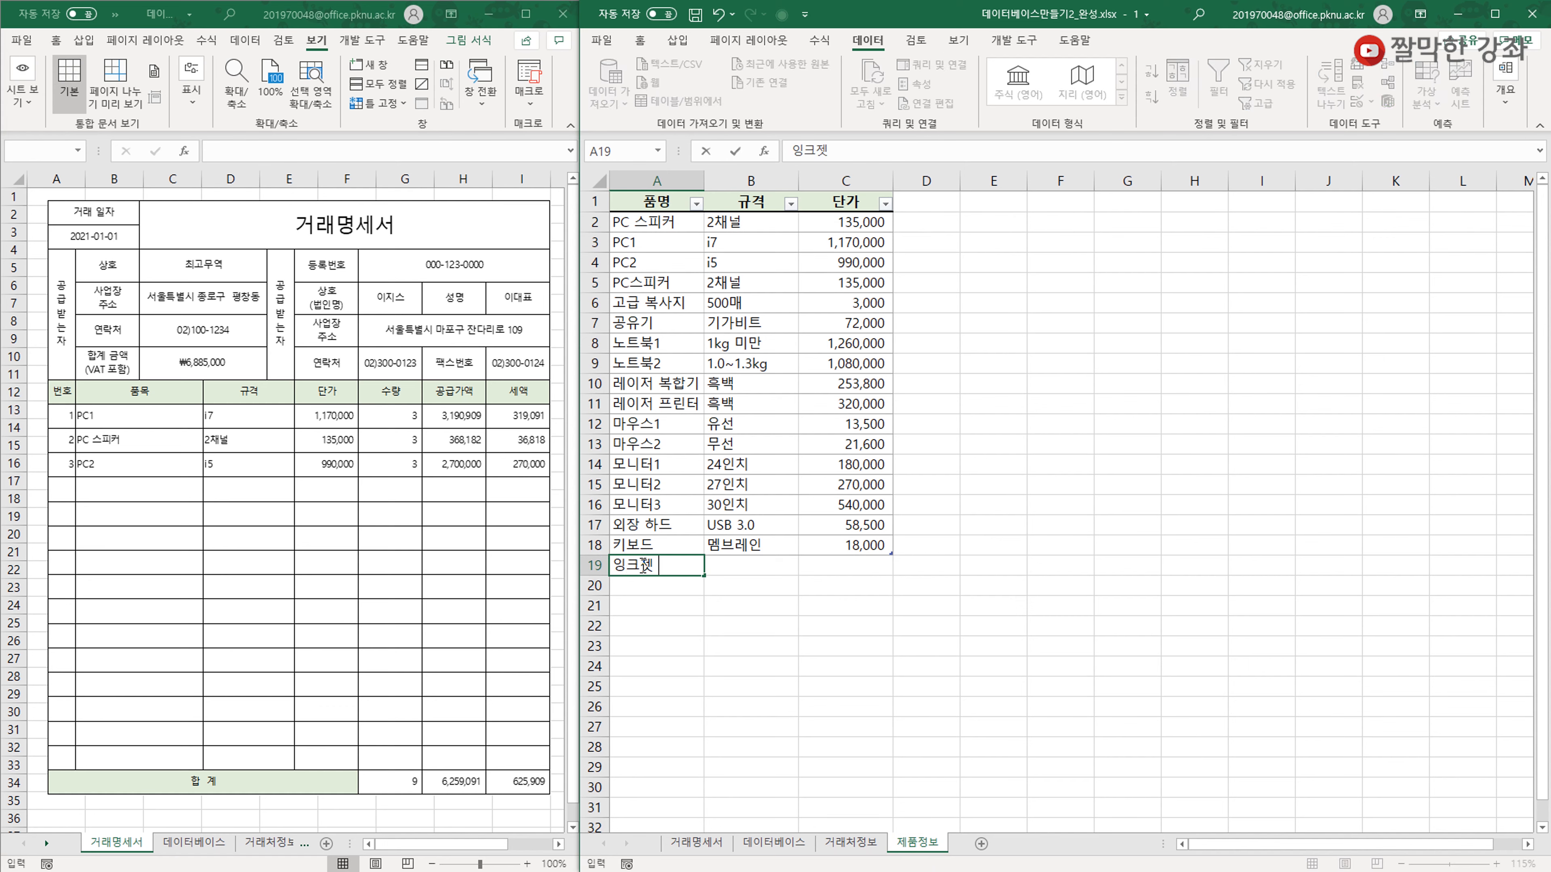
pyautogui.write(' 프린터')
pyautogui.press('Tab')
pyautogui.write('칼라')
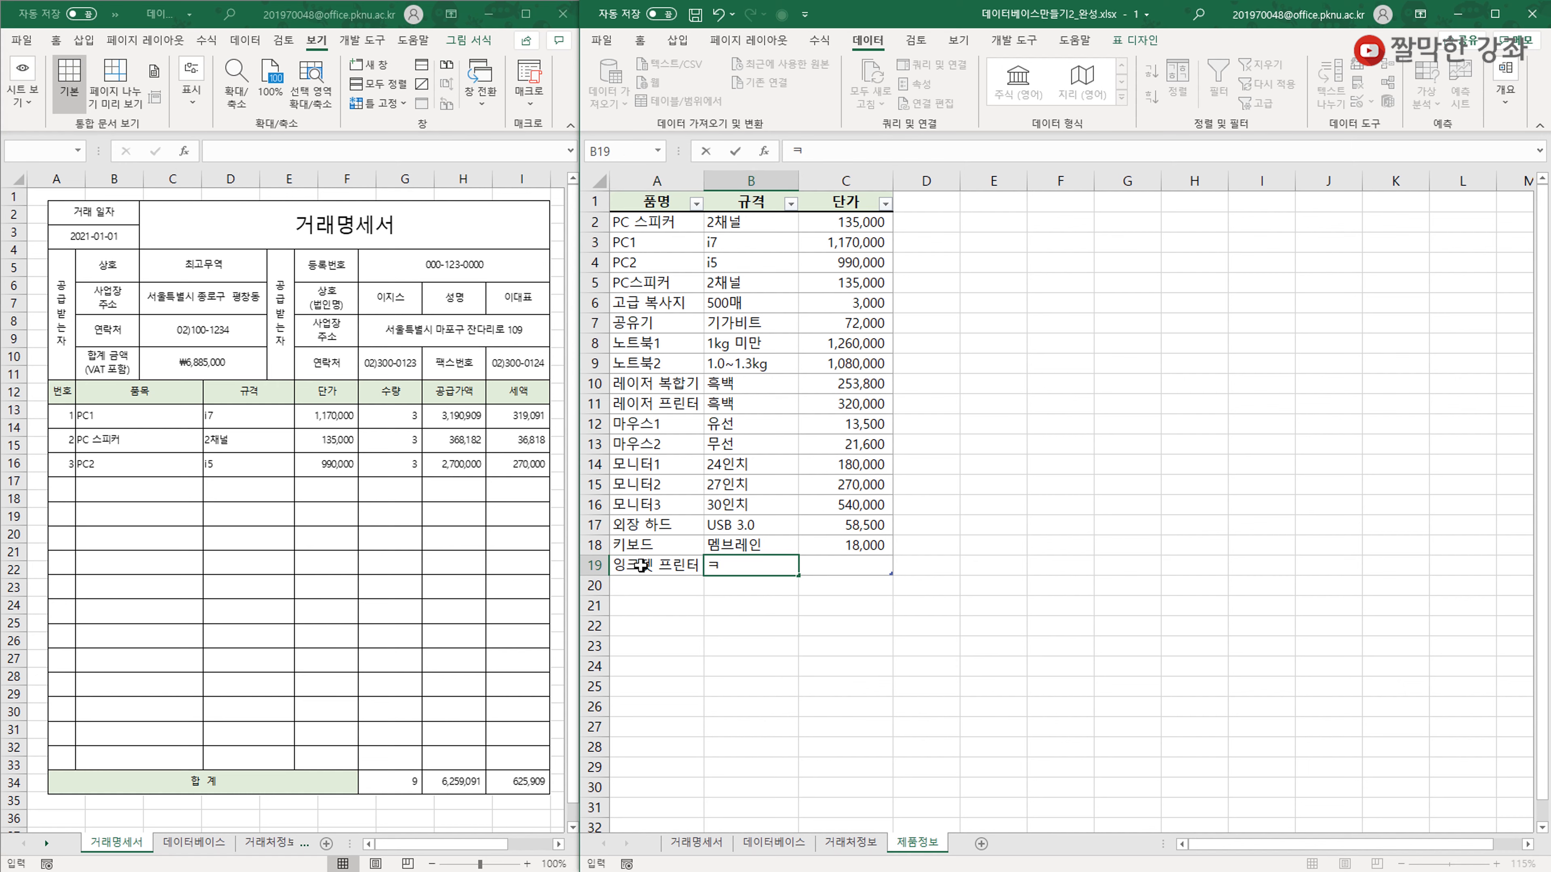
pyautogui.press('Tab')
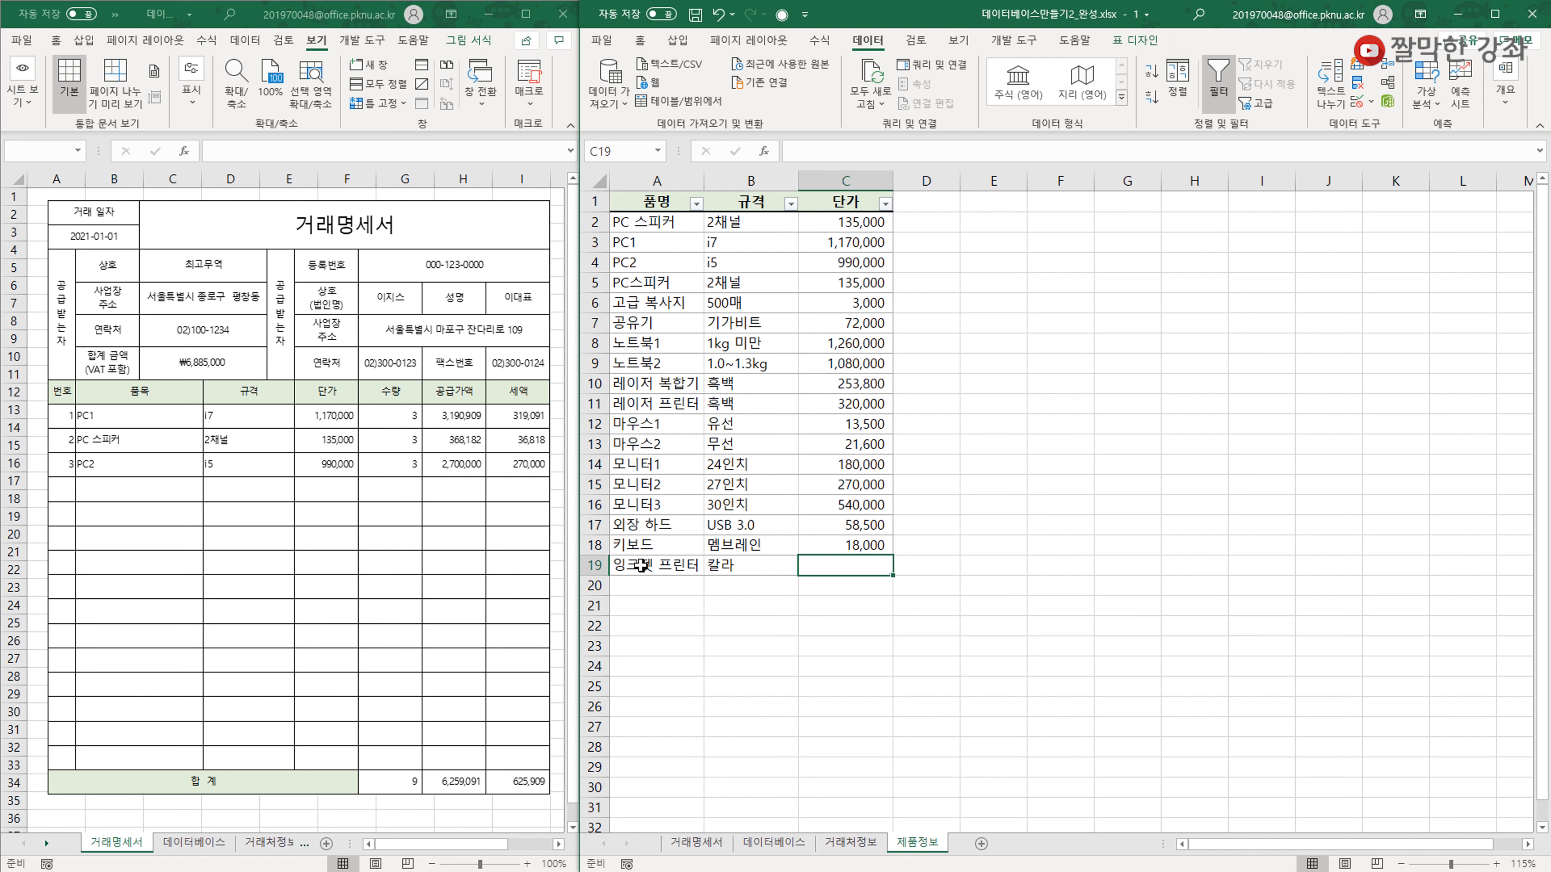
pyautogui.write('324000')
pyautogui.press('Return')
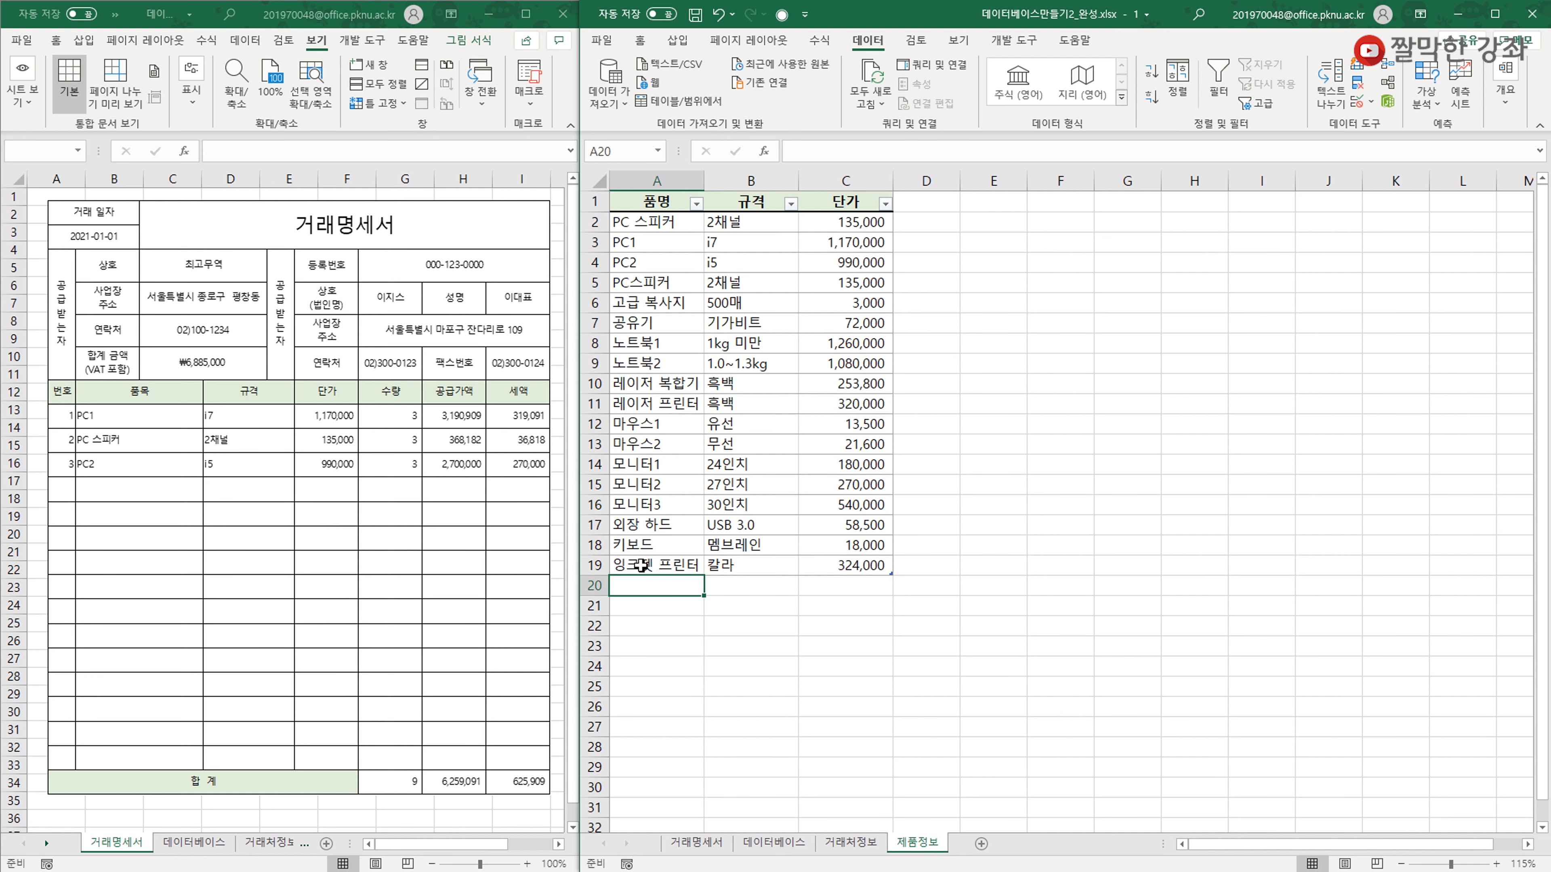
# Choose the product 잉크젯 프린터 in C5 of the 데이터베이스 sheet.
pyautogui.click(773, 843)
pyautogui.click(900, 268)
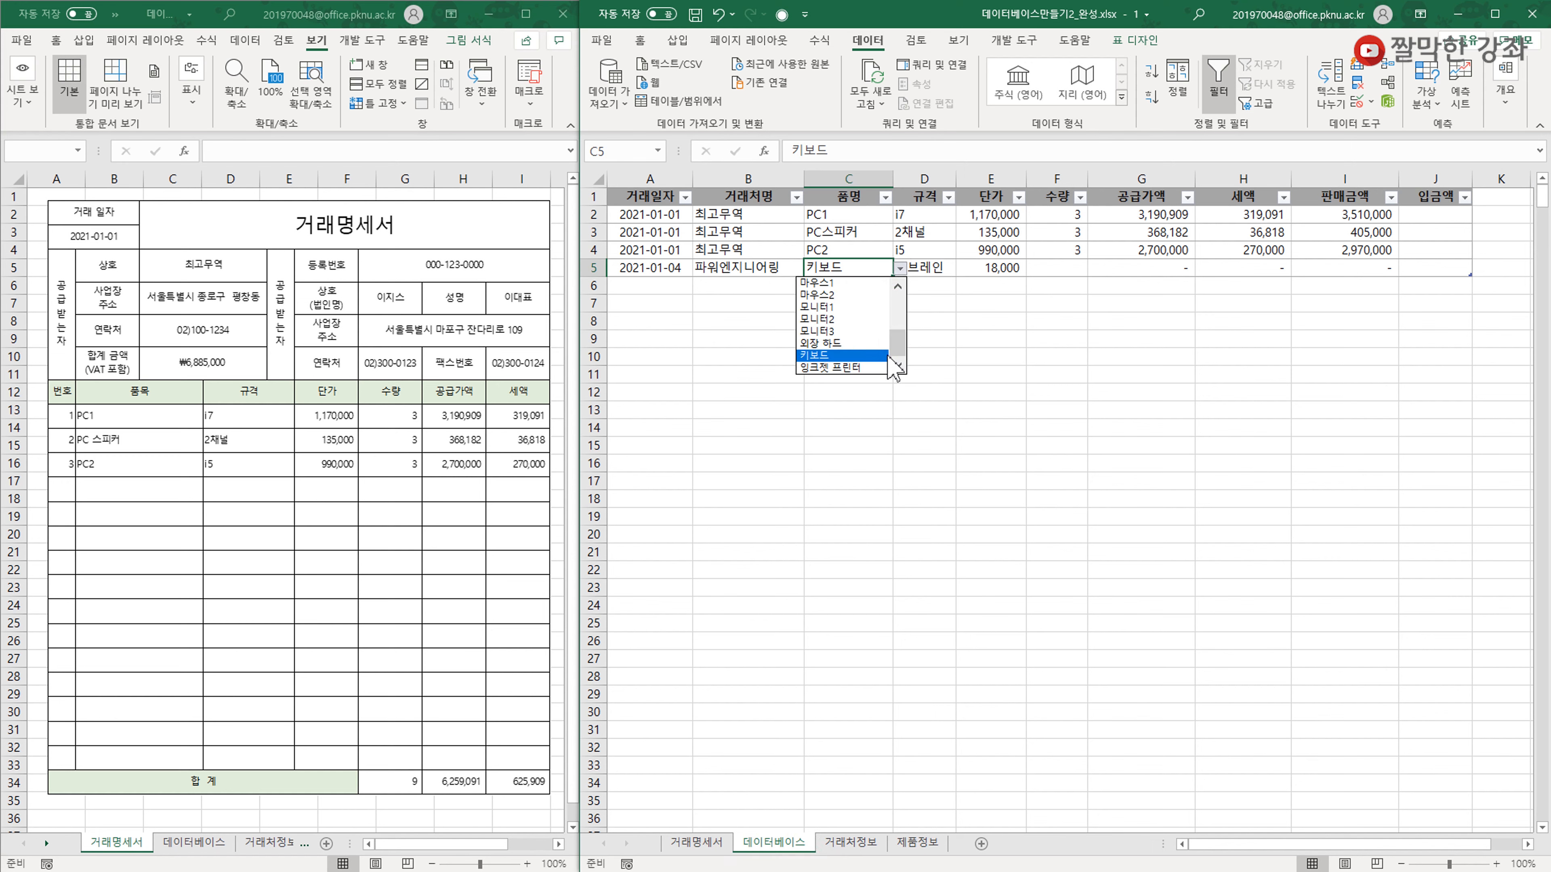
pyautogui.click(827, 367)
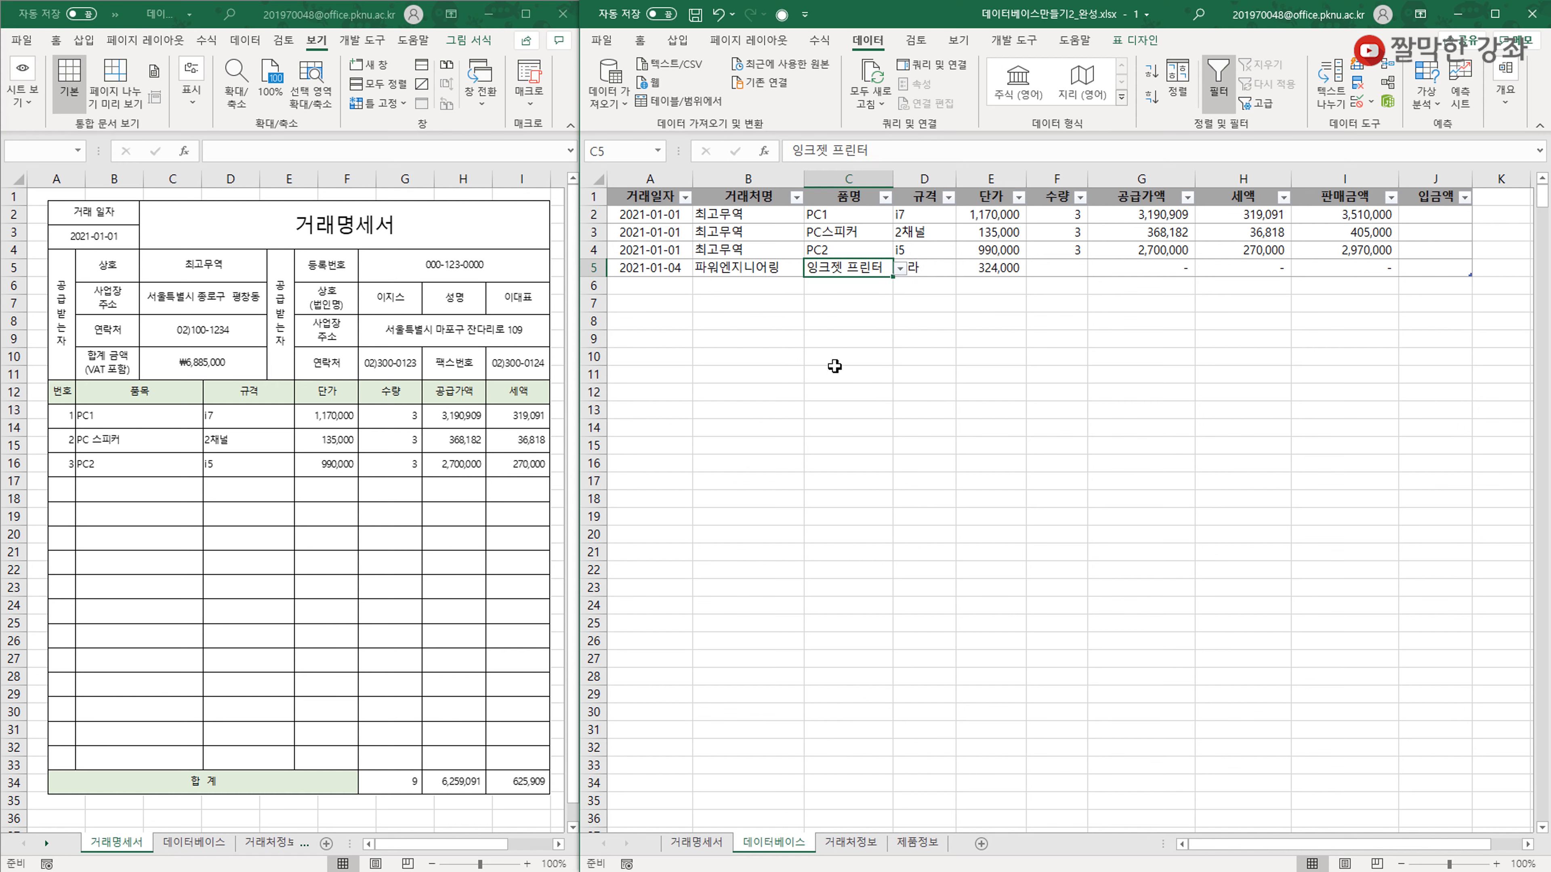
# Review the 거래처정보 and 제품정보 source tables and the lookup formula in the 단가 cell E5 of the 데이터베이스 sheet.
pyautogui.click(846, 842)
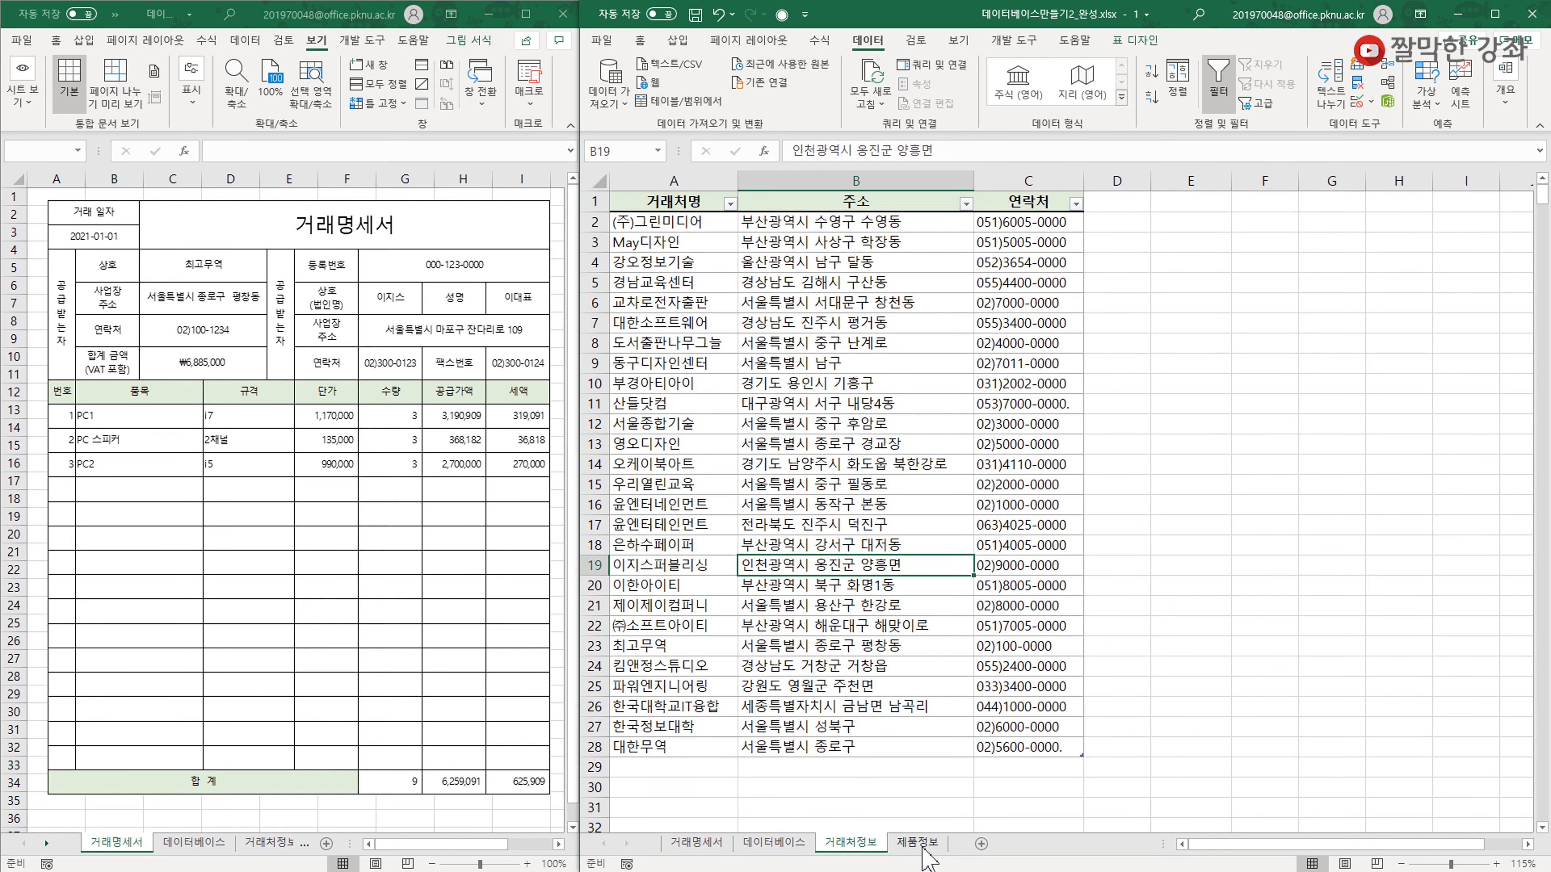
pyautogui.click(929, 844)
pyautogui.click(850, 845)
pyautogui.click(847, 506)
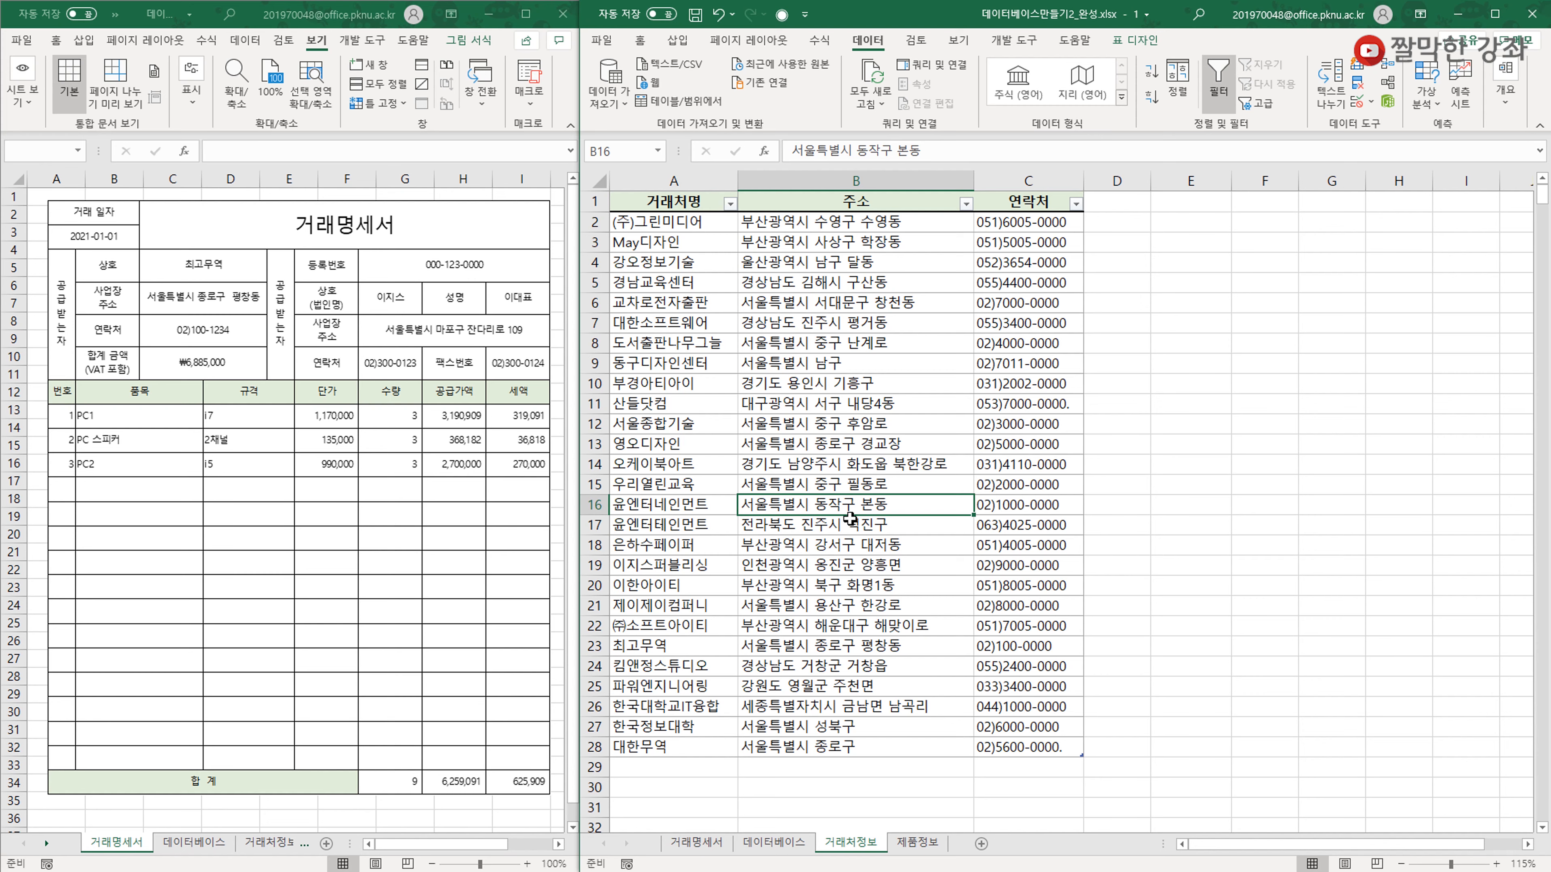
pyautogui.click(770, 844)
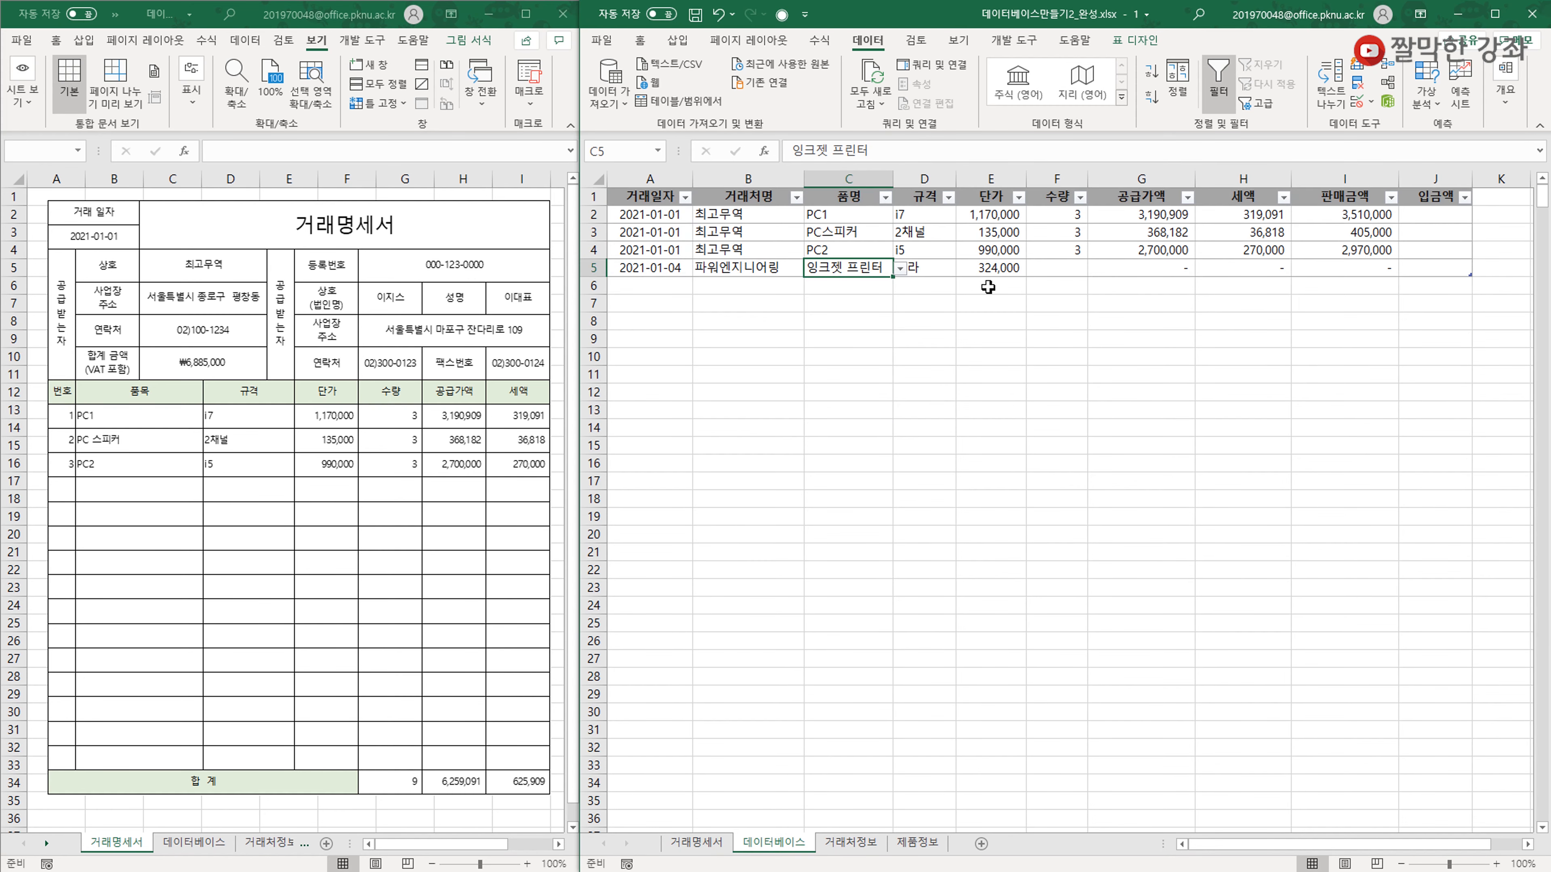
pyautogui.click(998, 268)
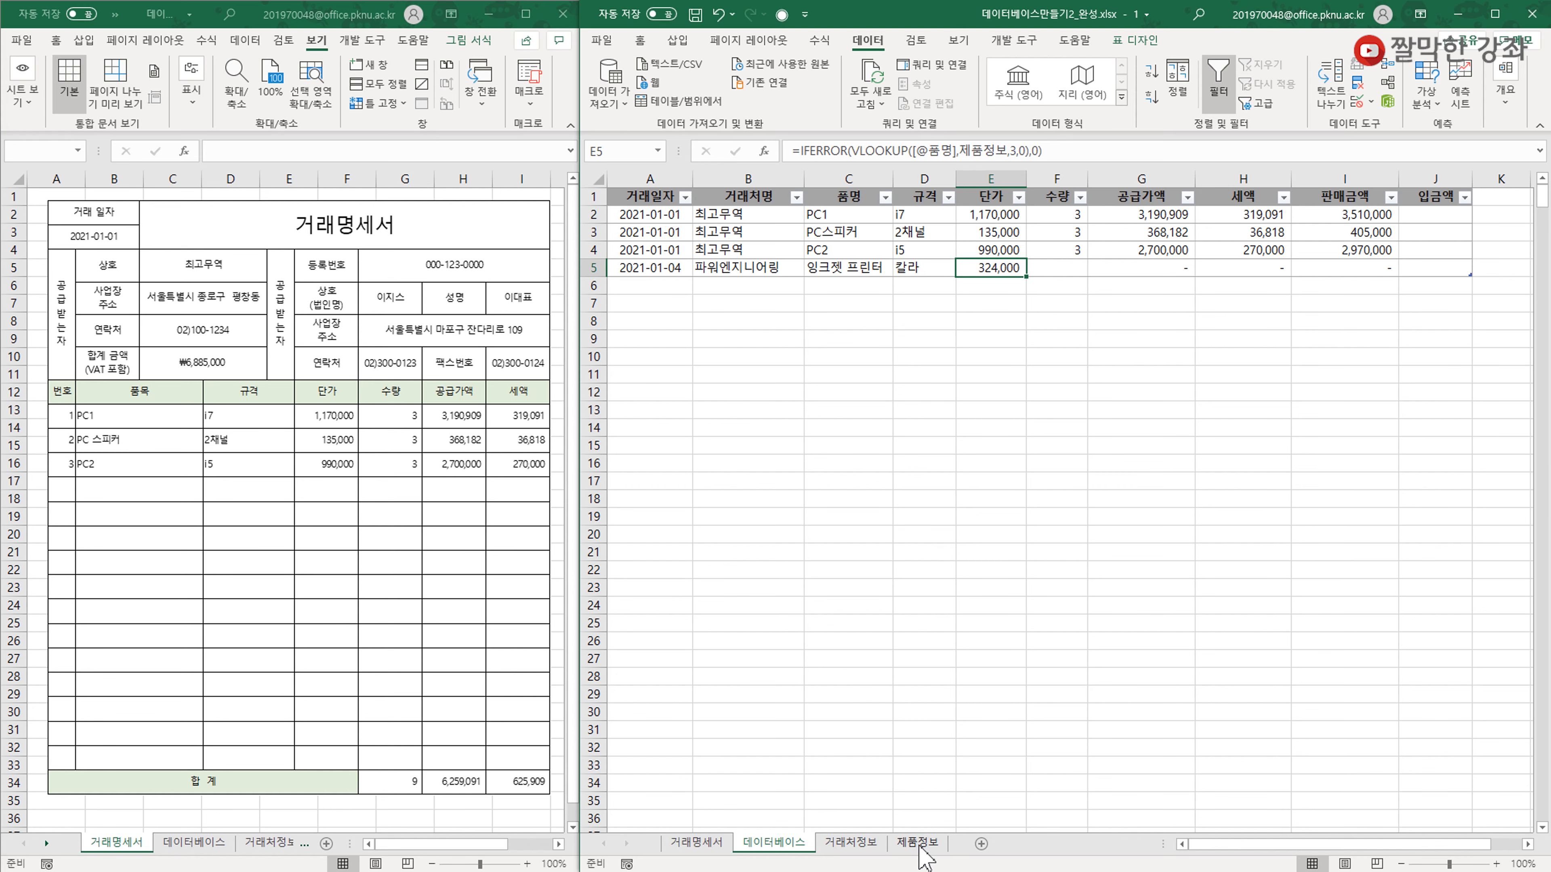
# Examine the 품명 range A2:A19 on the 제품정보 sheet and the workbook's list of defined names.
pyautogui.click(850, 842)
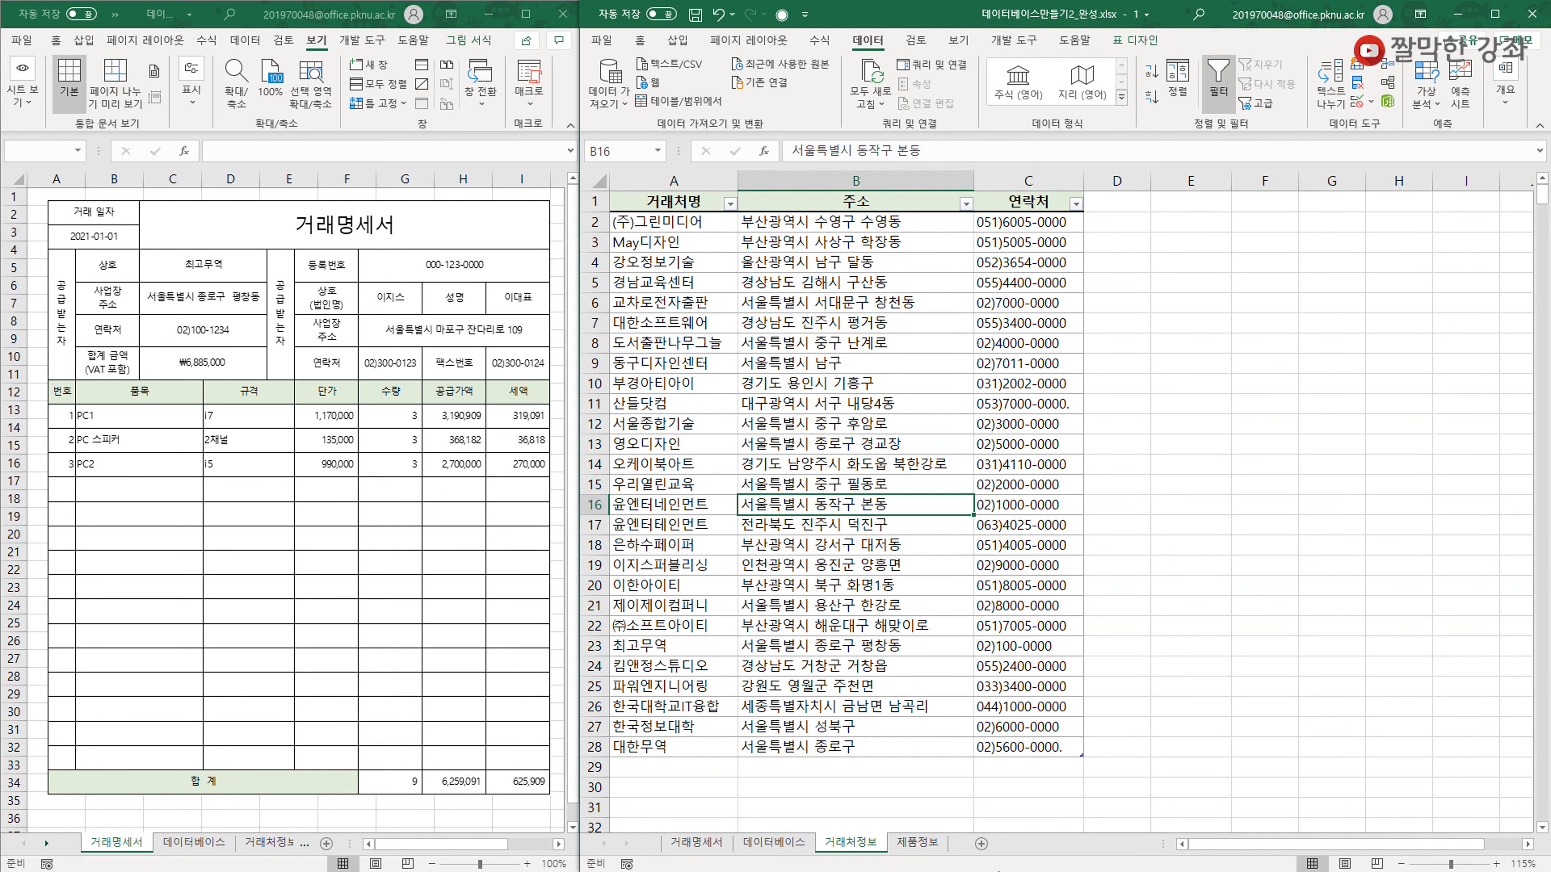
pyautogui.click(917, 843)
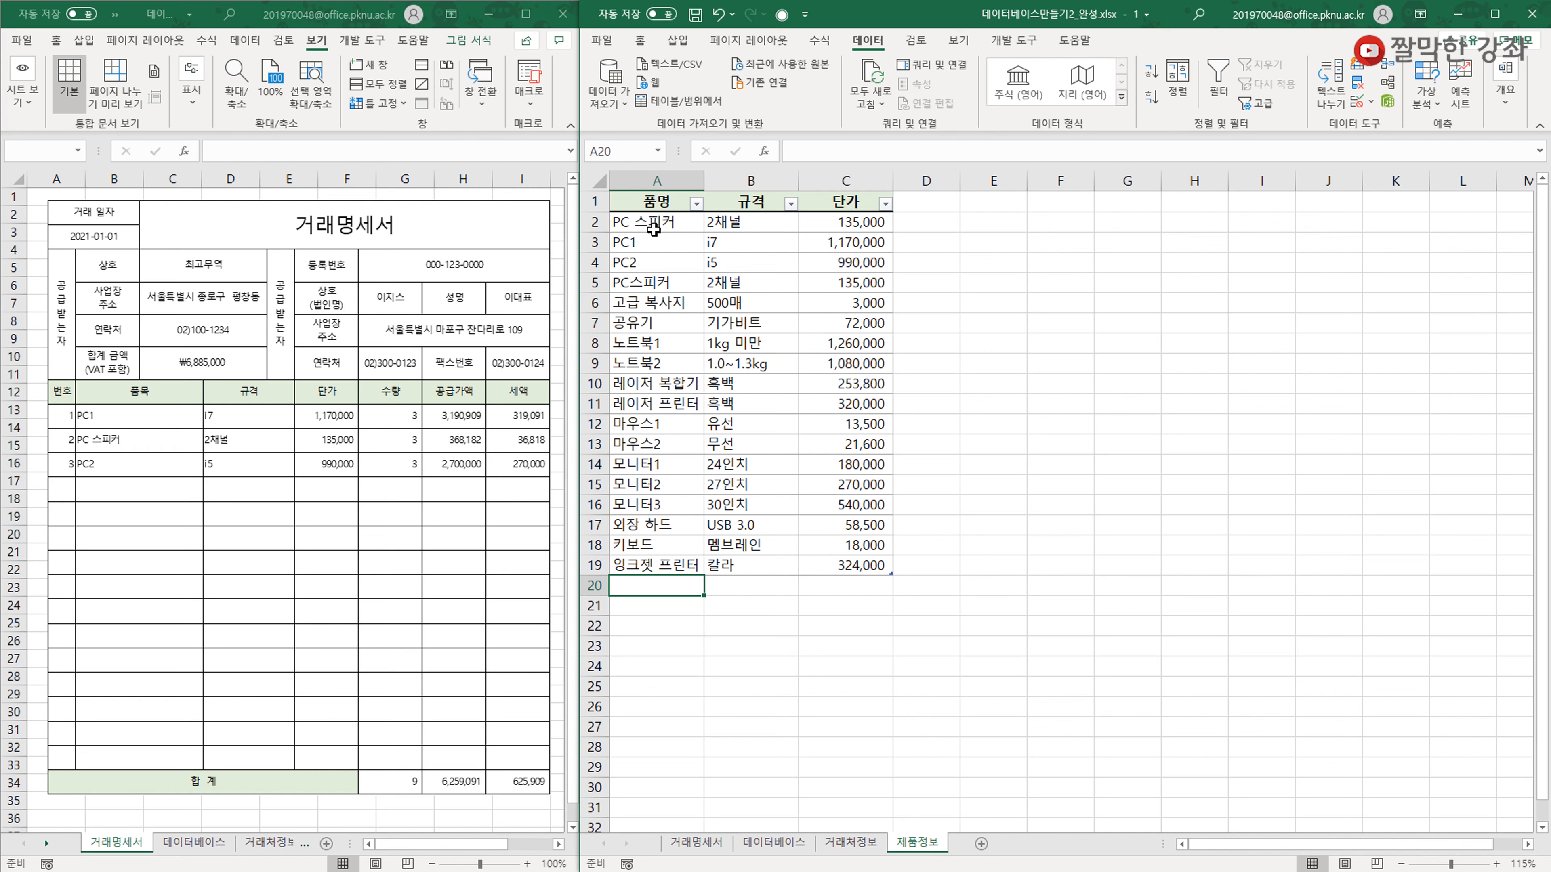
pyautogui.moveTo(653, 223); pyautogui.dragTo(632, 565)
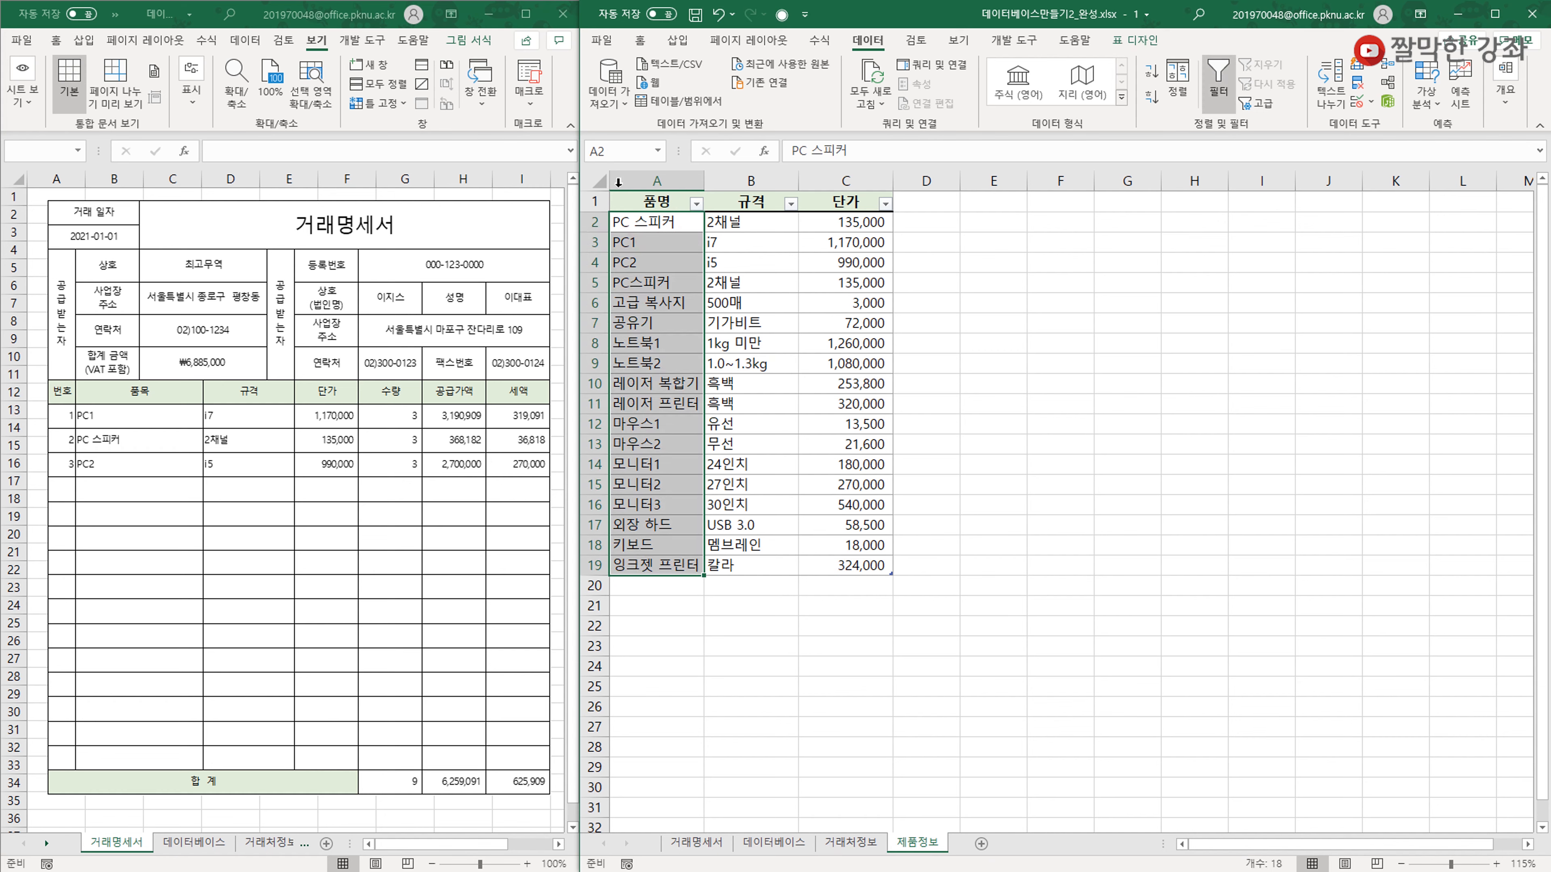
pyautogui.click(657, 150)
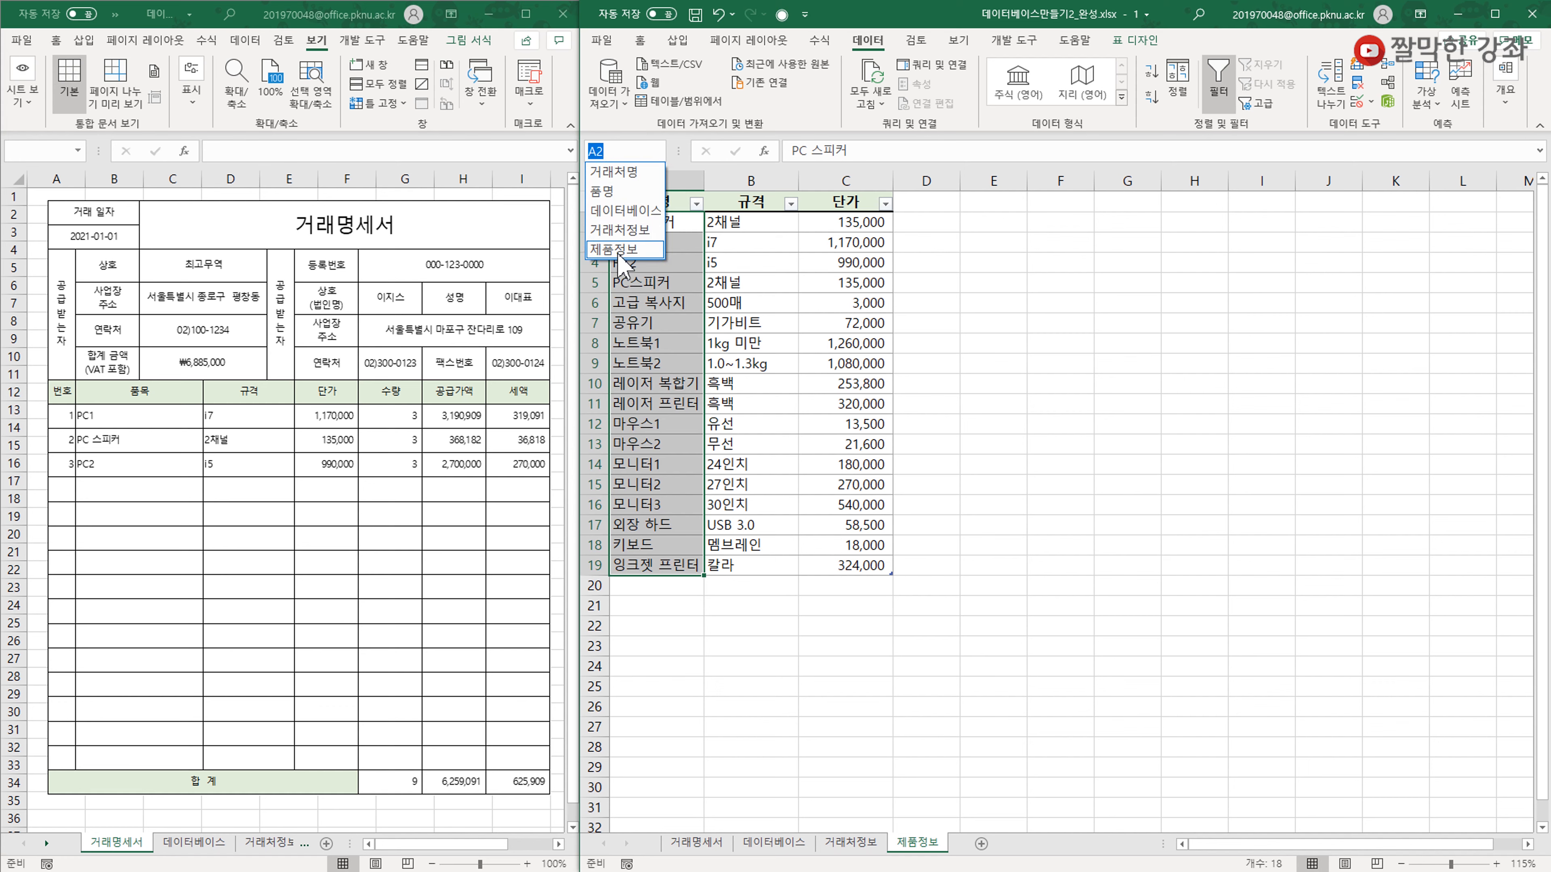
pyautogui.press('Escape')
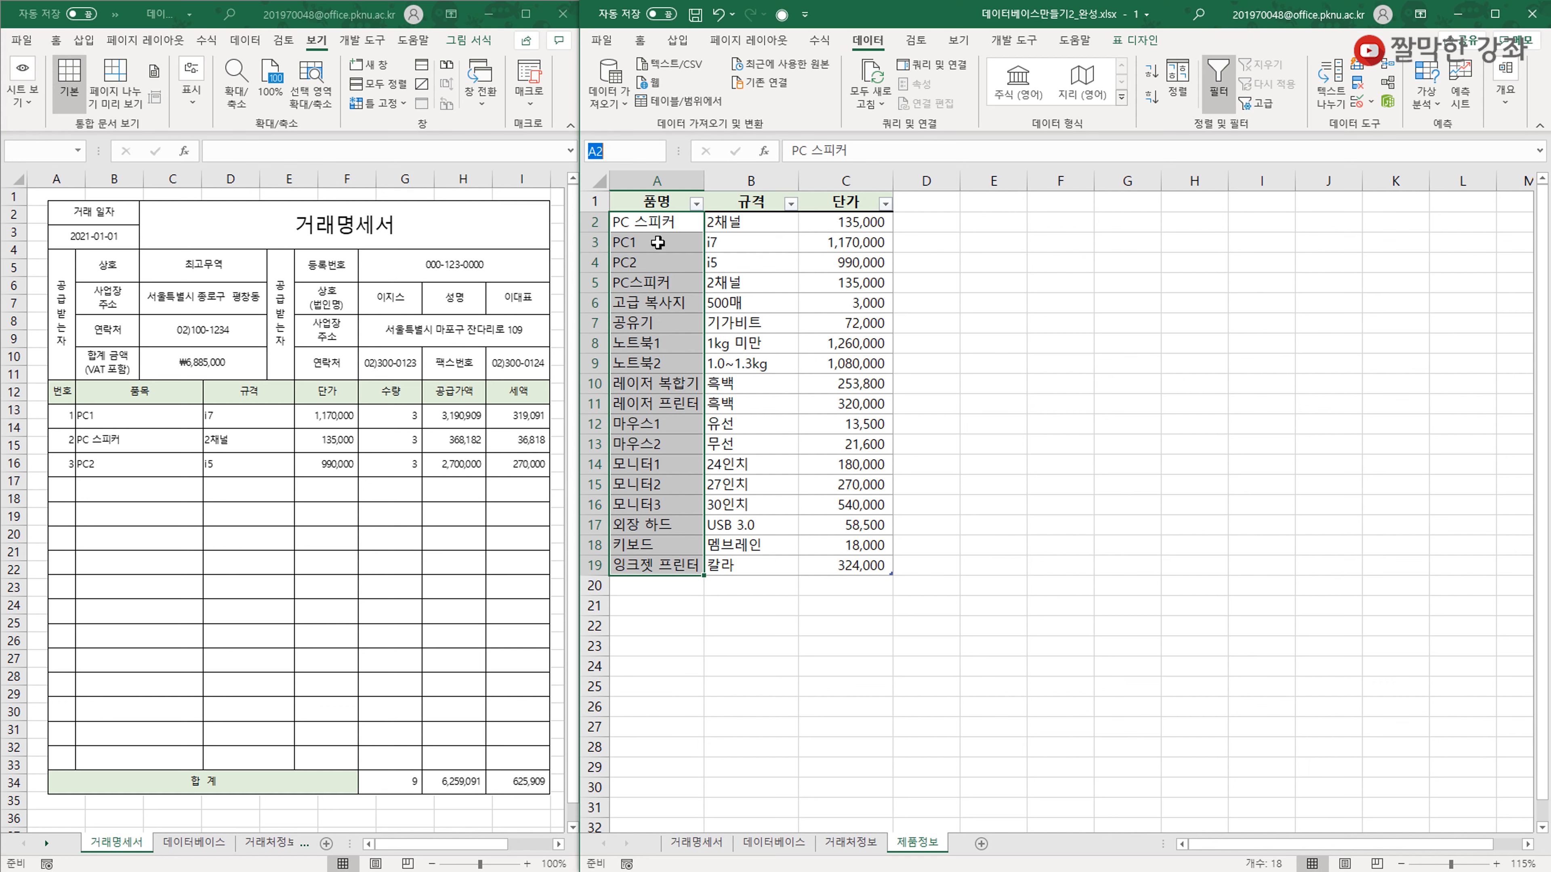
pyautogui.click(746, 479)
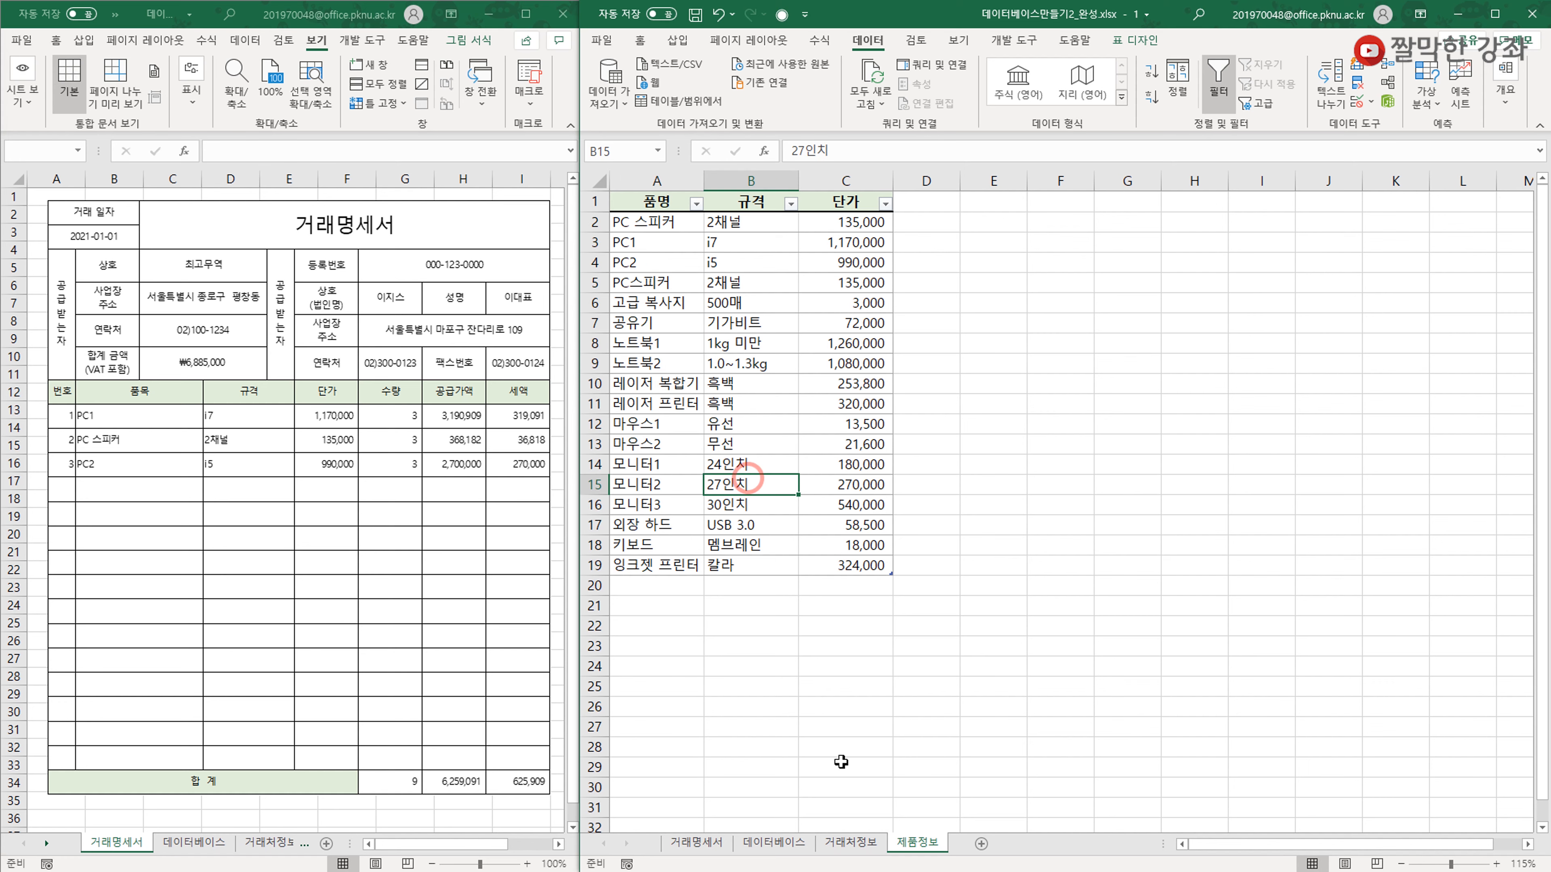
# Enter a quantity of 4 in the 수량 cell F5 of the 데이터베이스 sheet.
pyautogui.click(773, 843)
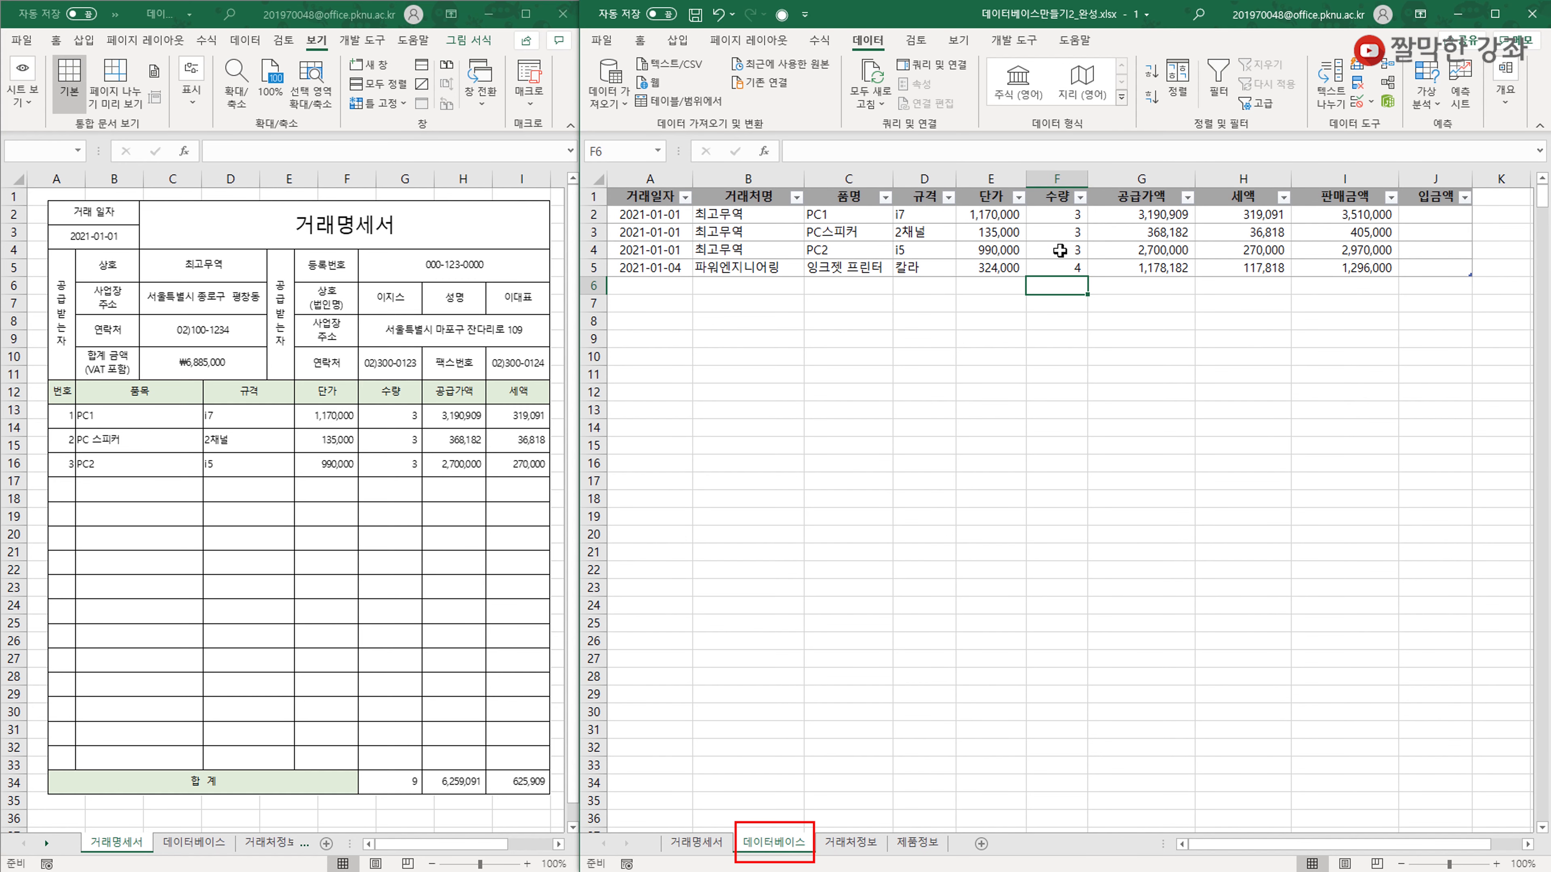